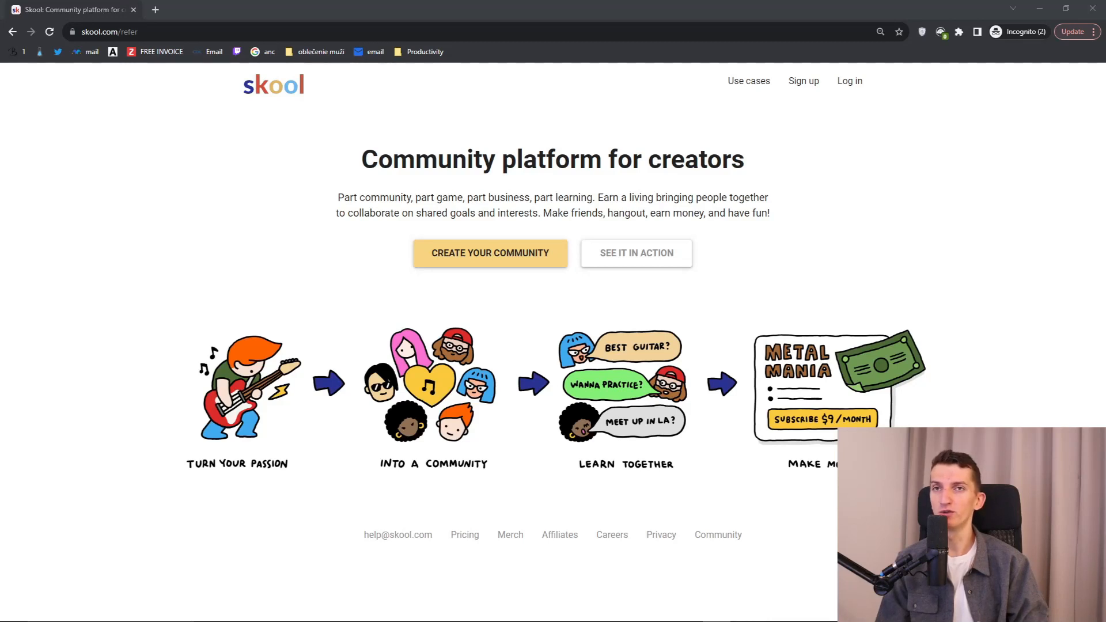
Step: Start creating a community and enter the account's first and last name
{"action": "left_click_drag", "start_coordinate": [766, 162], "coordinate": [846, 167]}
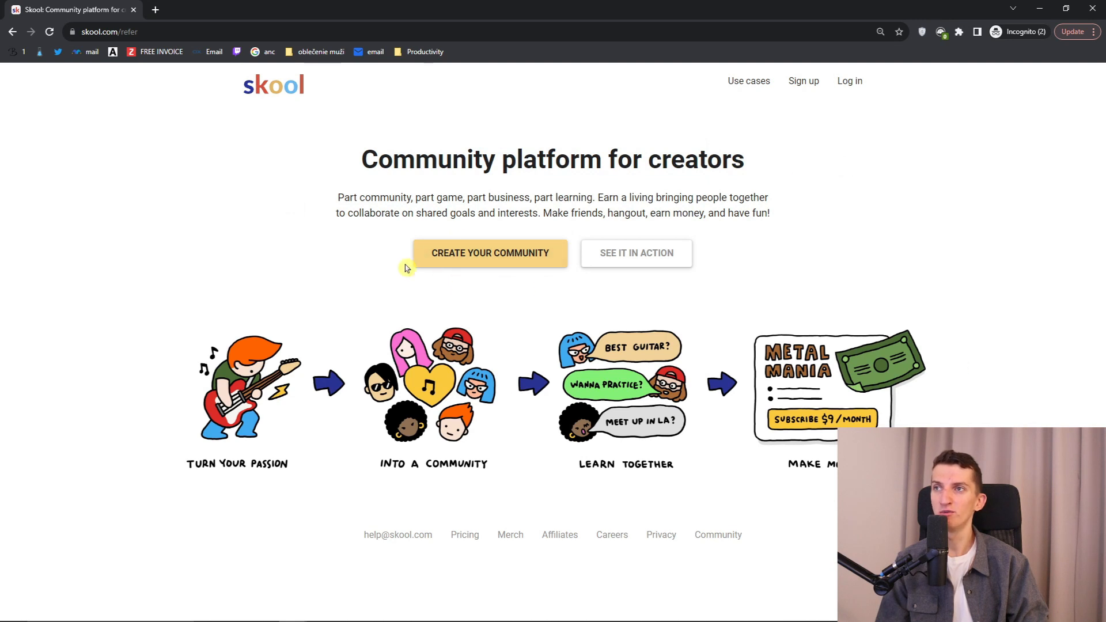
{"action": "left_click", "coordinate": [501, 262]}
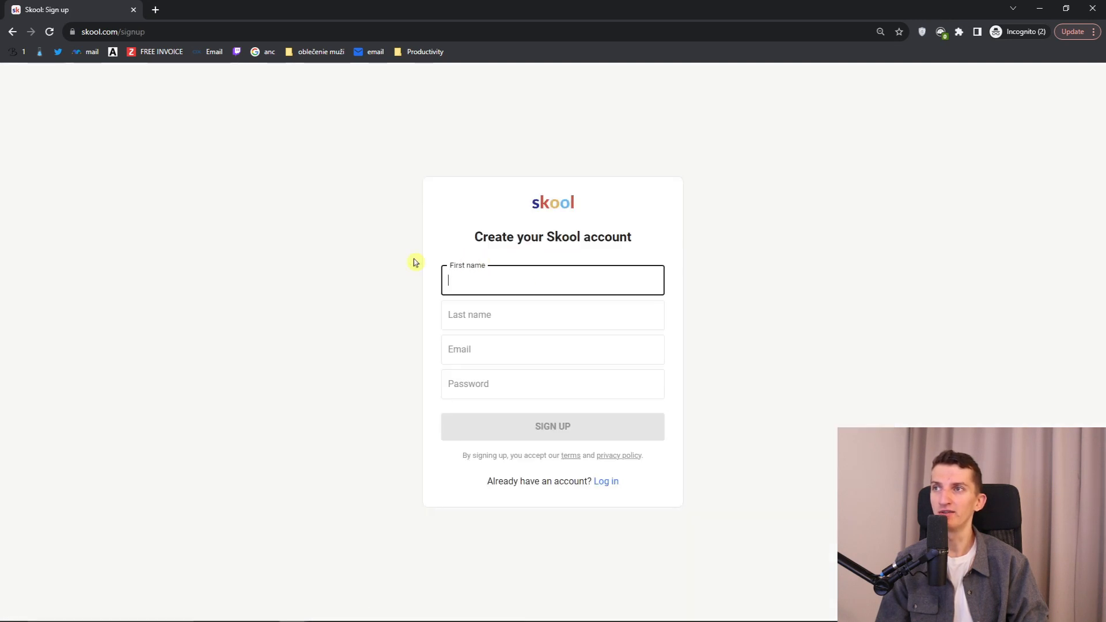
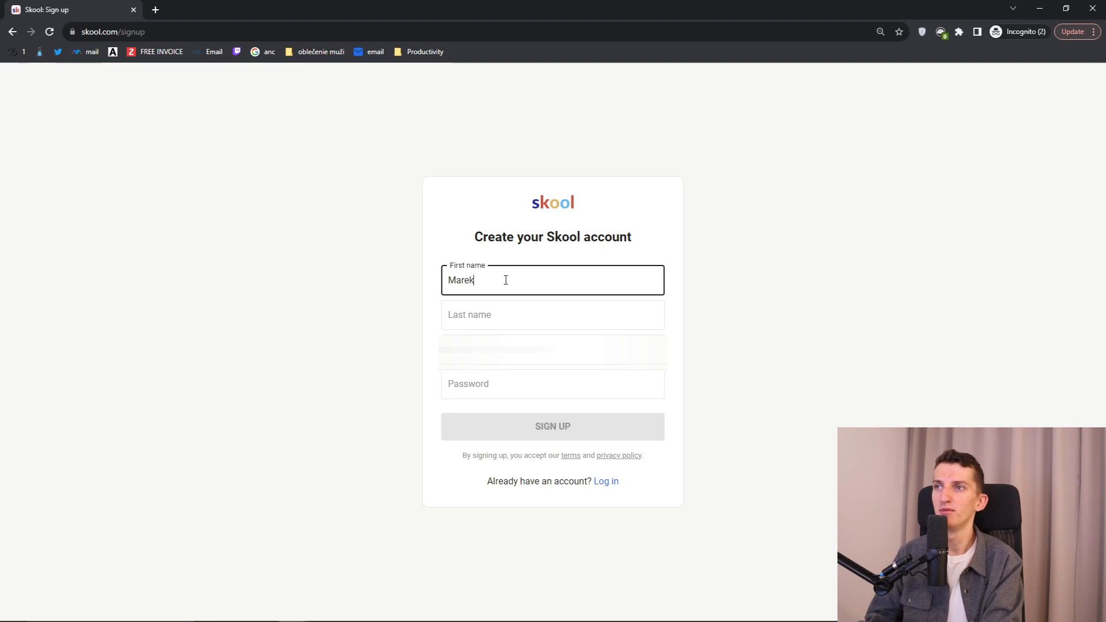
{"action": "key", "text": "Tab"}
Step: Enter the e-mail address and password, then submit the sign-up form
{"action": "key", "text": "Tab"}
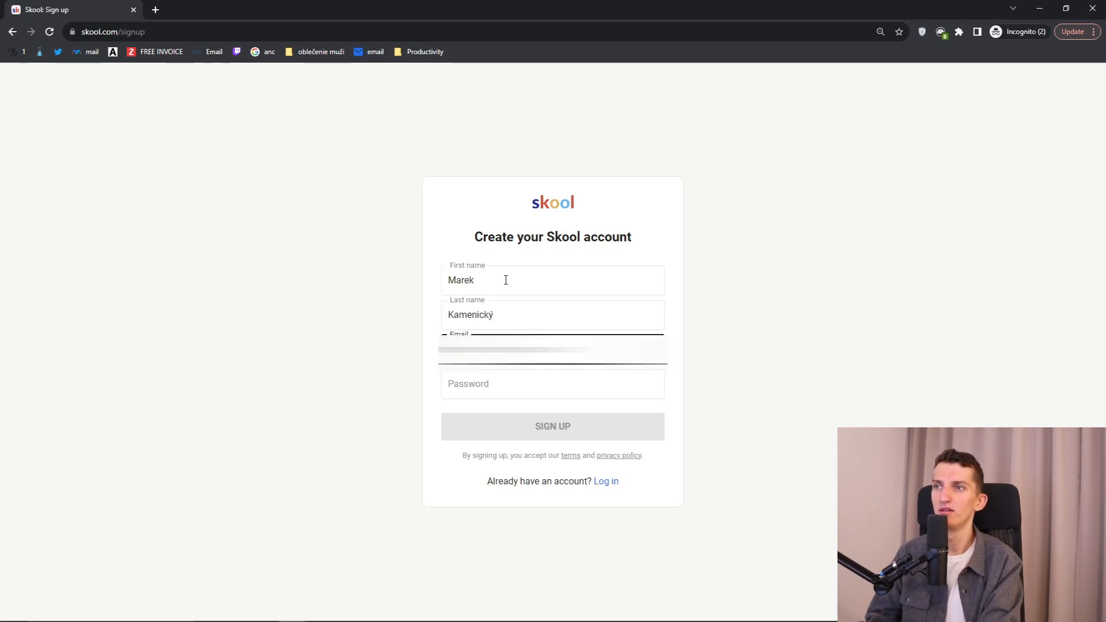
{"action": "type", "text": "@gmail.com"}
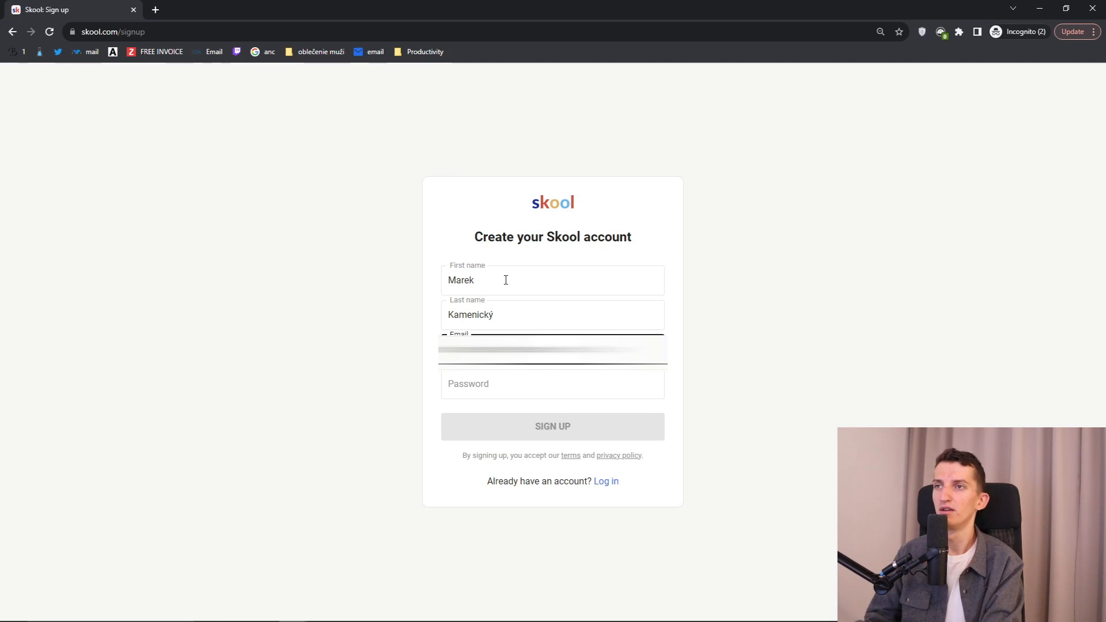
{"action": "key", "text": "Tab"}
{"action": "type", "text": "•••••••••••"}
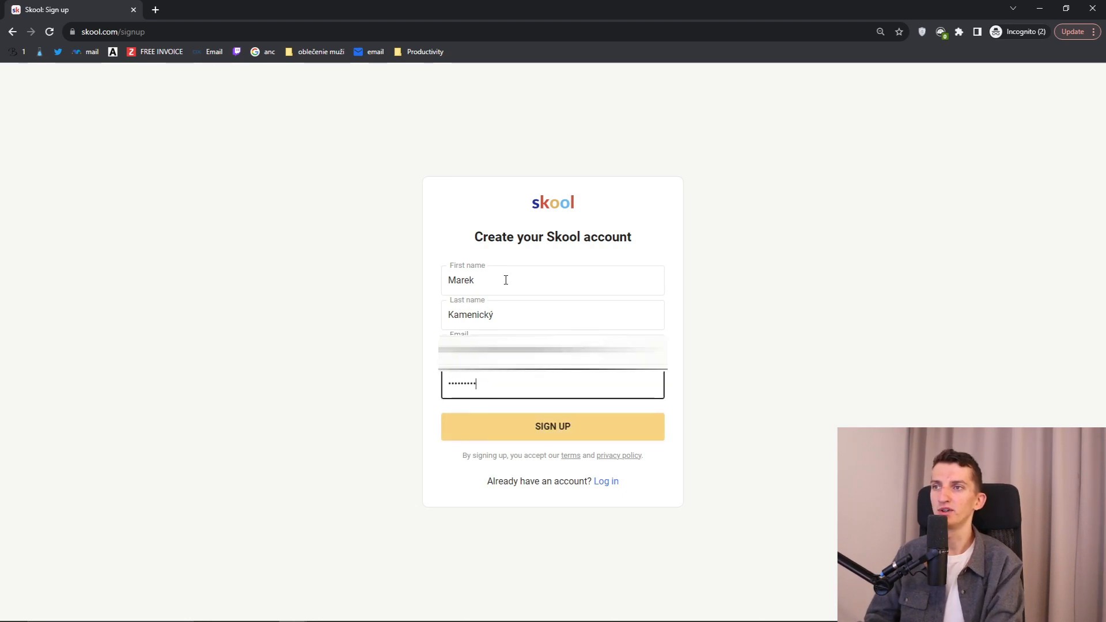
{"action": "left_click", "coordinate": [588, 437]}
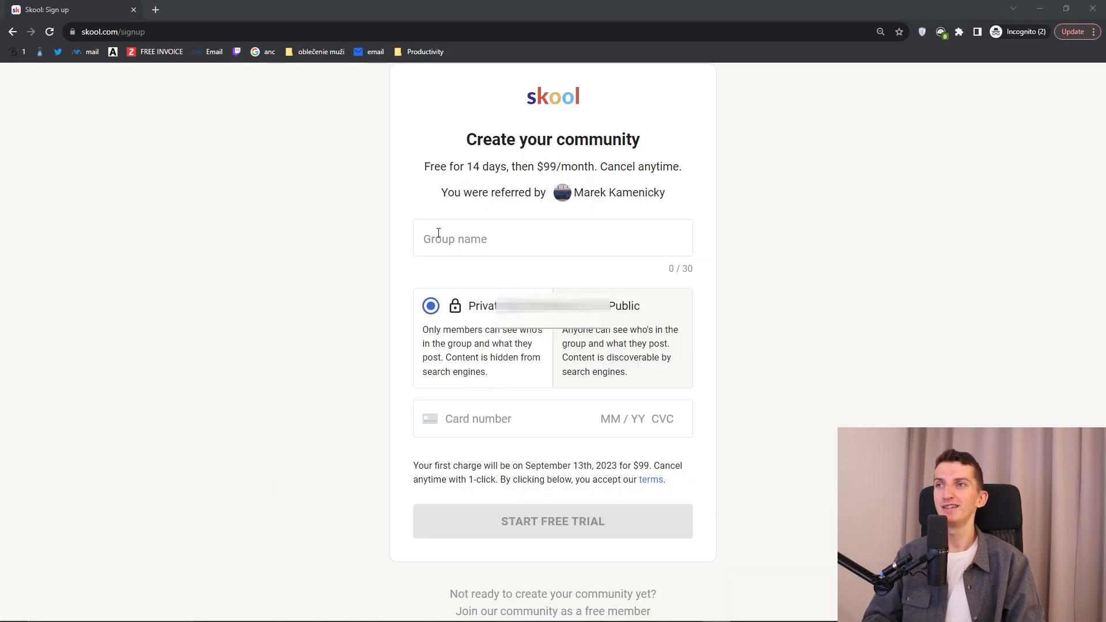
Step: Name the group 'Infinity Creators', set it to Public, and begin entering the payment card
{"action": "left_click", "coordinate": [471, 231]}
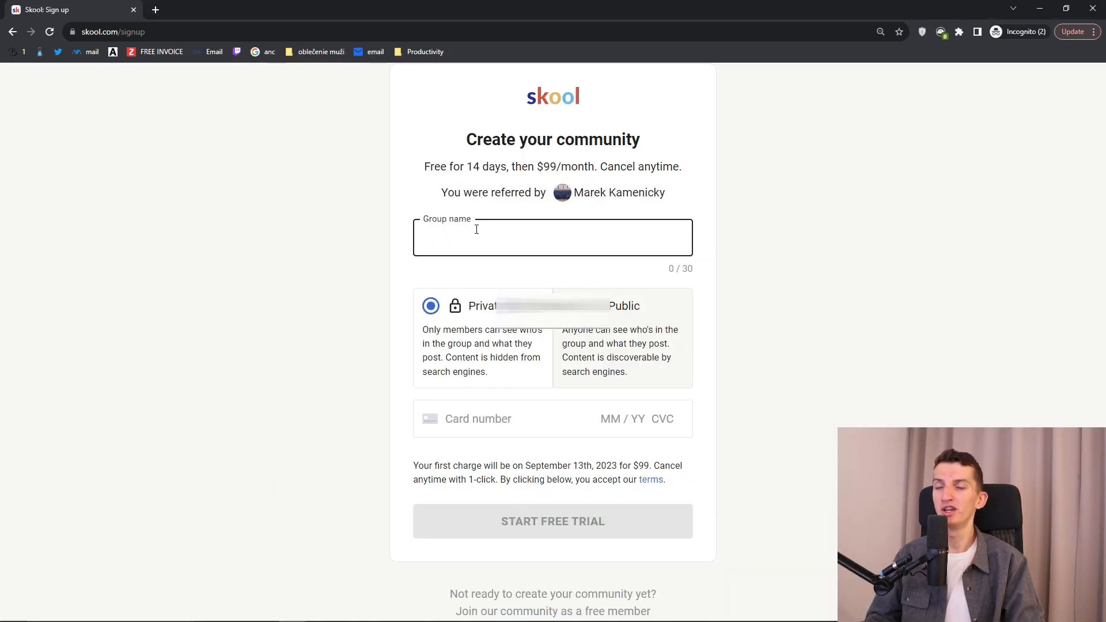
{"action": "type", "text": "In"}
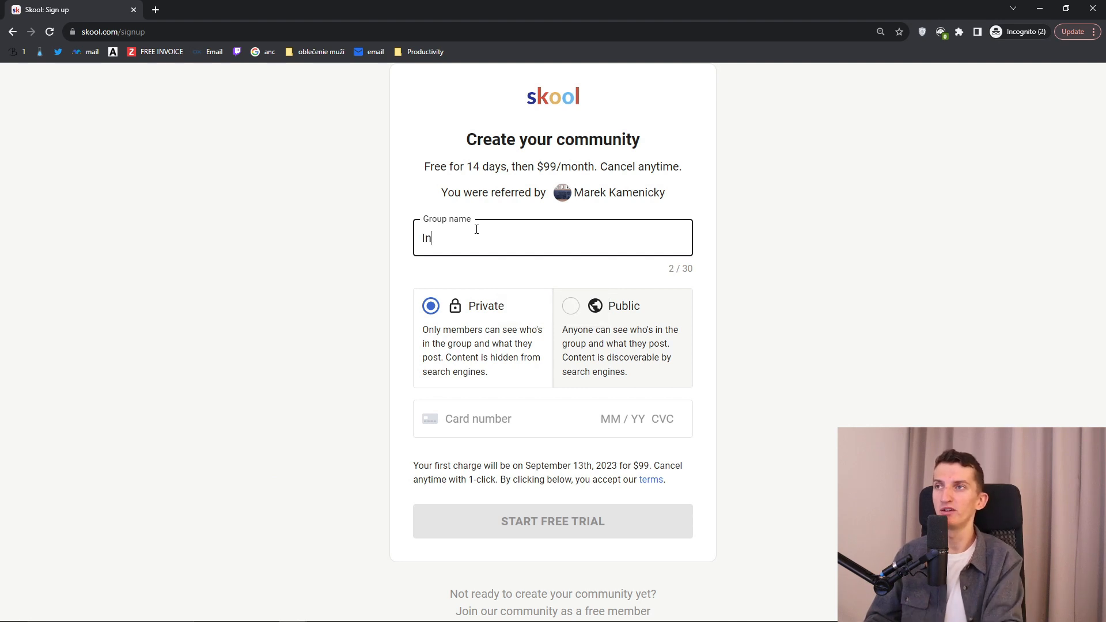
{"action": "type", "text": "finity Creators"}
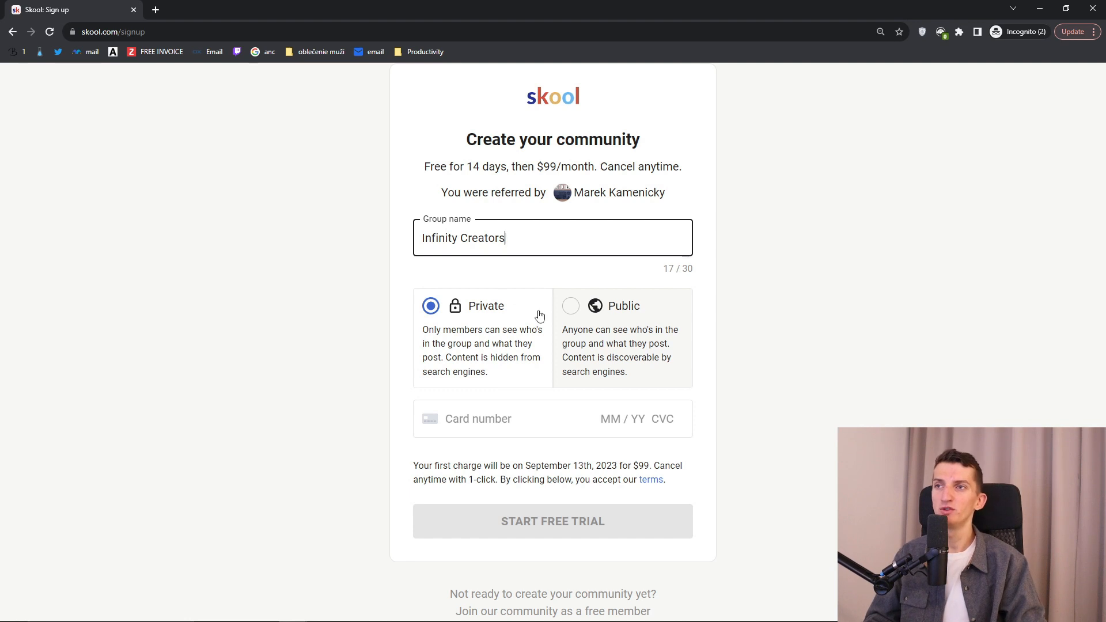
{"action": "left_click", "coordinate": [577, 317]}
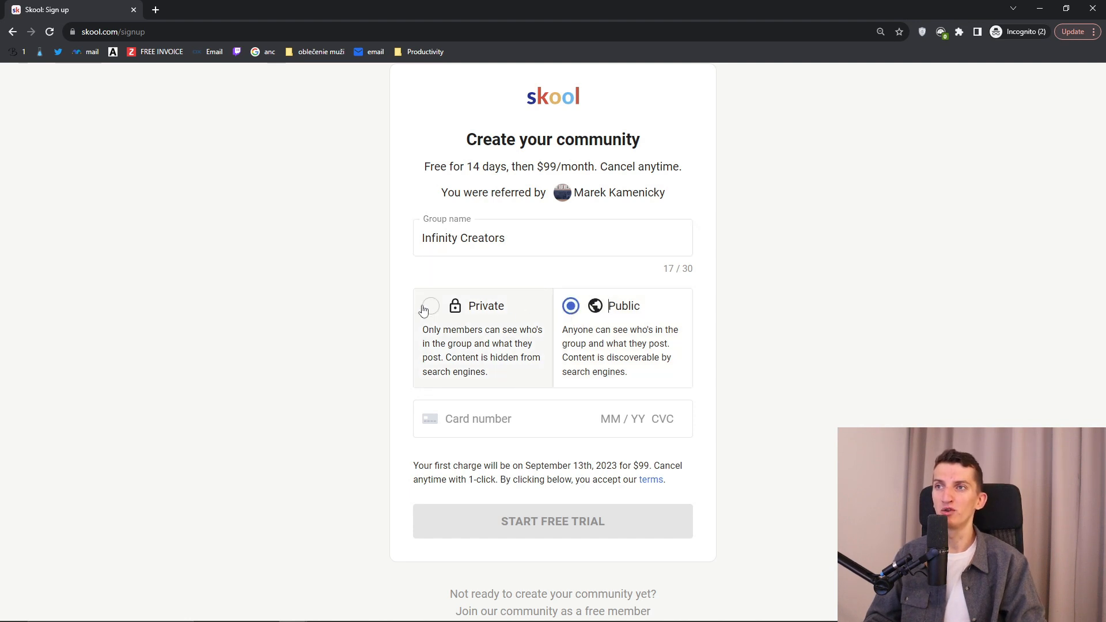
{"action": "left_click", "coordinate": [497, 316]}
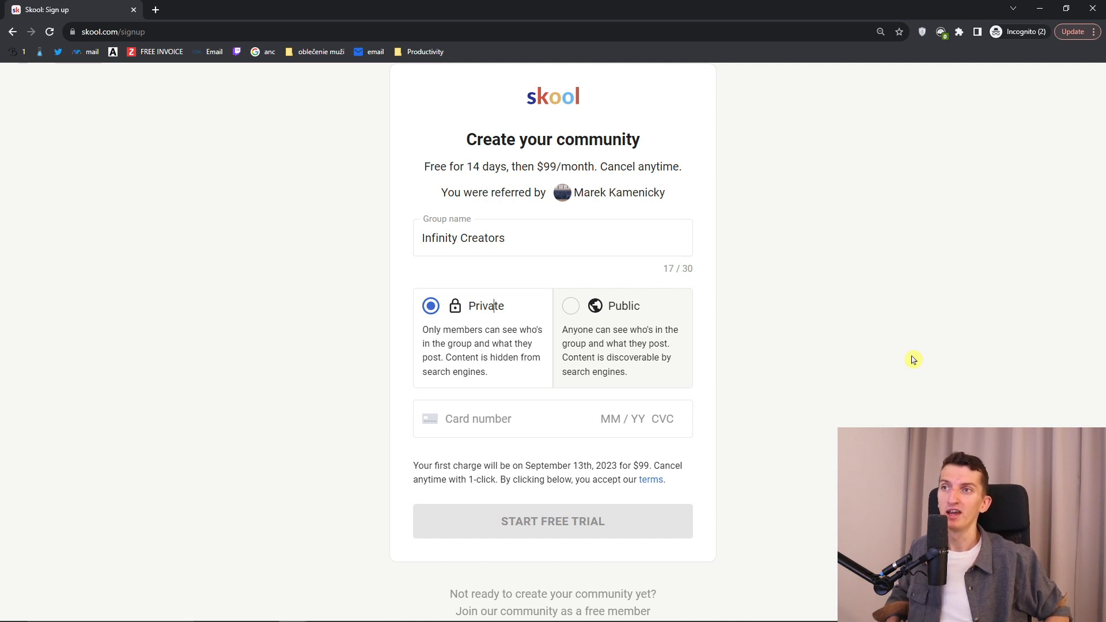
{"action": "left_click", "coordinate": [602, 321]}
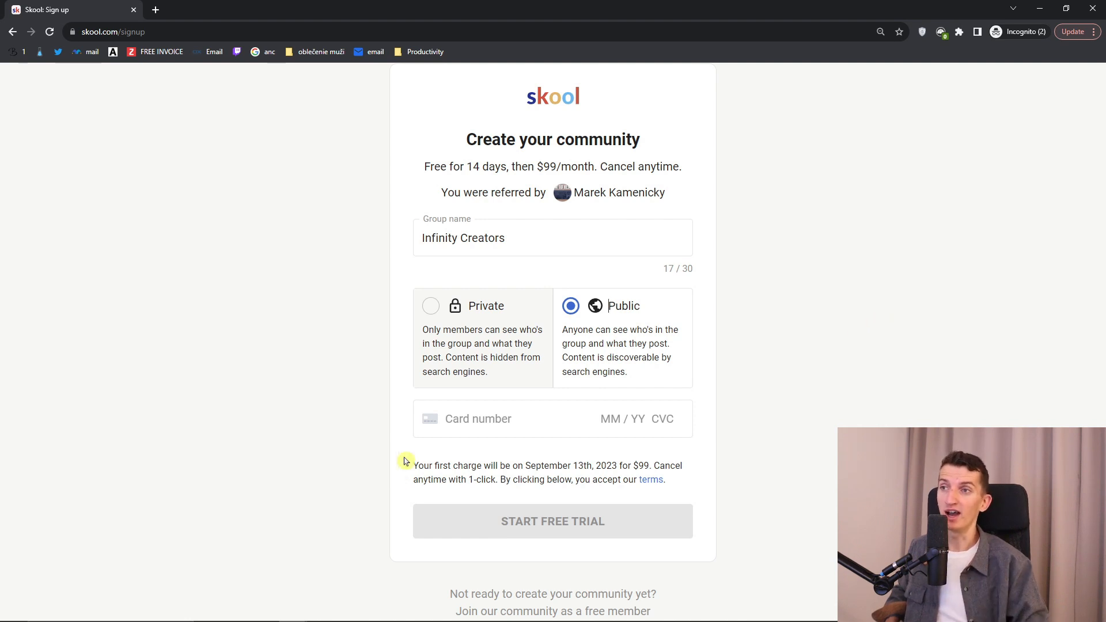
{"action": "left_click", "coordinate": [426, 423]}
{"action": "left_click", "coordinate": [343, 431]}
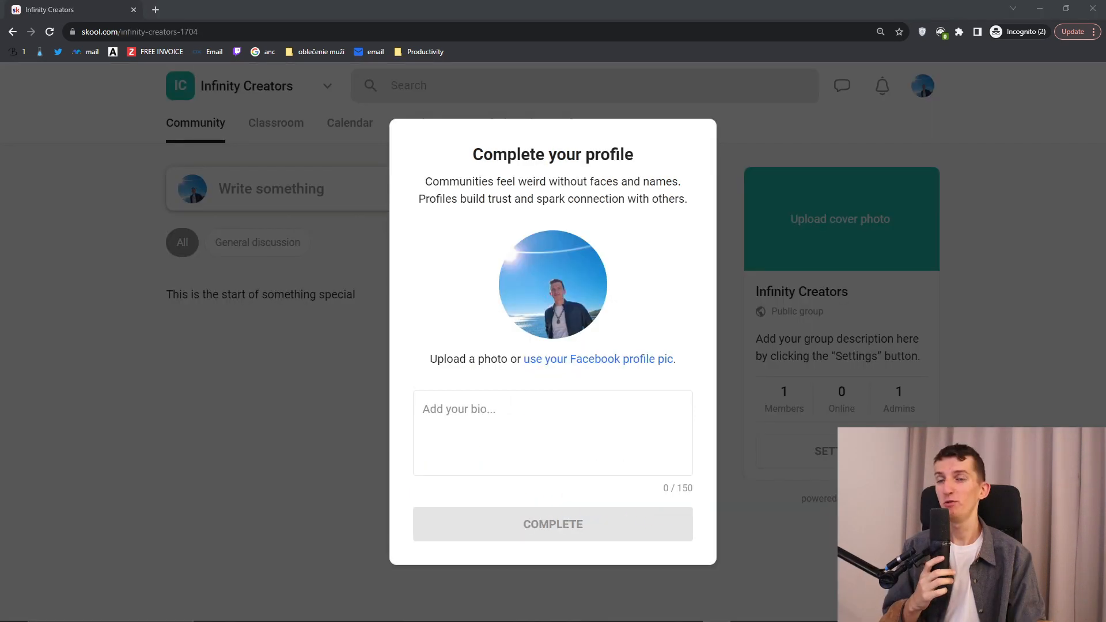
Step: Paste the prepared bio about building successful YouTube channels and complete the profile
{"action": "left_click_drag", "start_coordinate": [452, 148], "coordinate": [657, 154]}
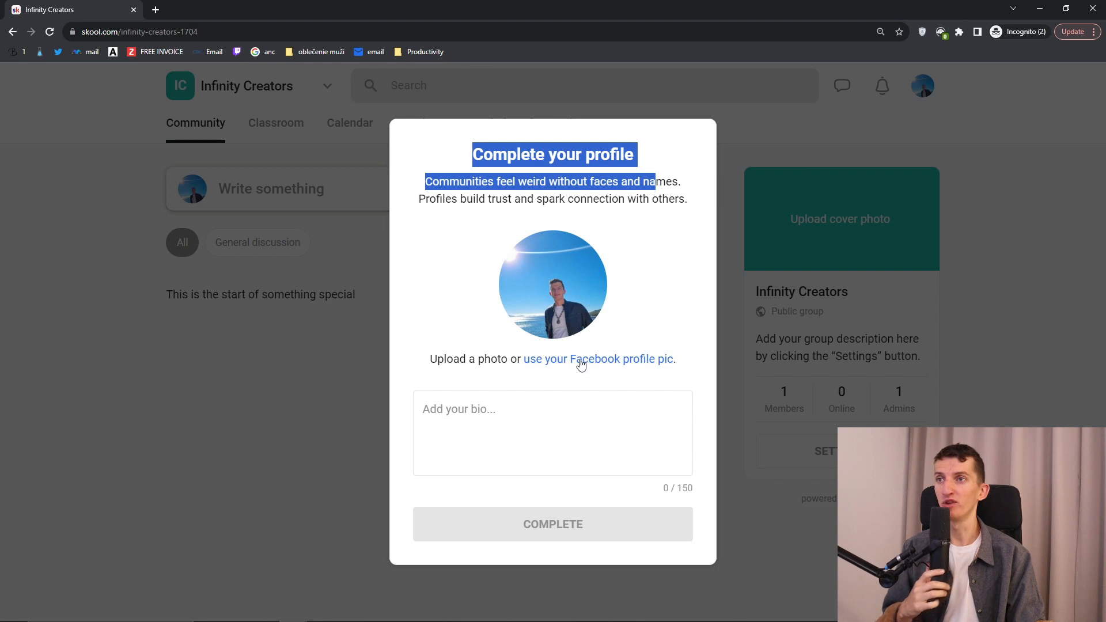
{"action": "left_click", "coordinate": [555, 425]}
{"action": "type", "text": "I love creating videos on Youtube, I built multiple successful youtube channels generating 20-30k a month"}
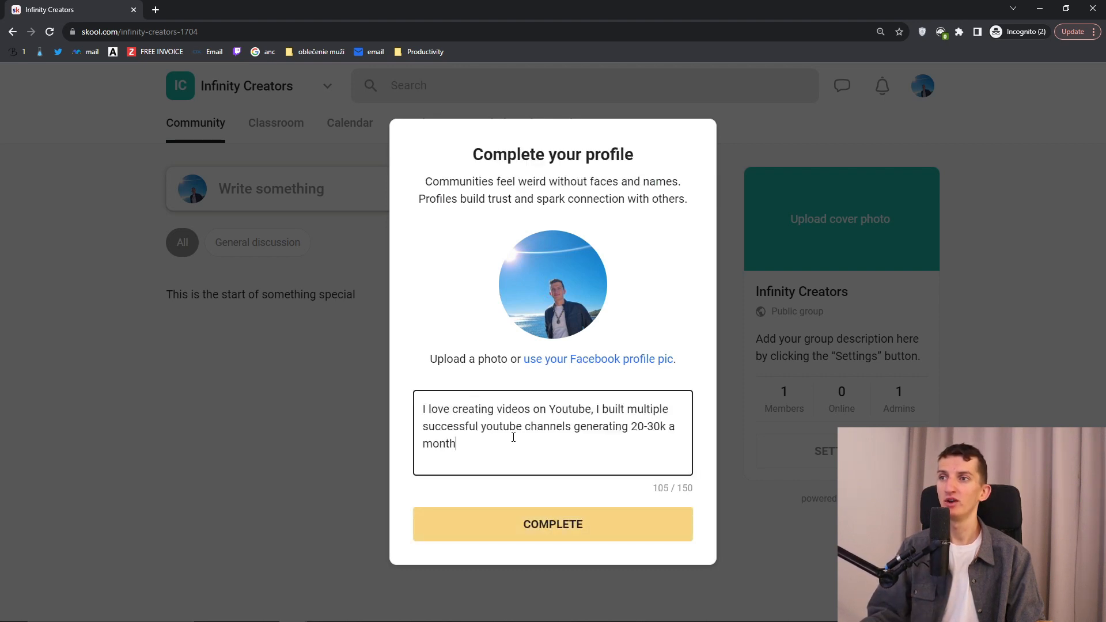
{"action": "key", "text": "ctrl+a"}
{"action": "left_click", "coordinate": [500, 443]}
{"action": "left_click_drag", "start_coordinate": [499, 443], "coordinate": [365, 367]}
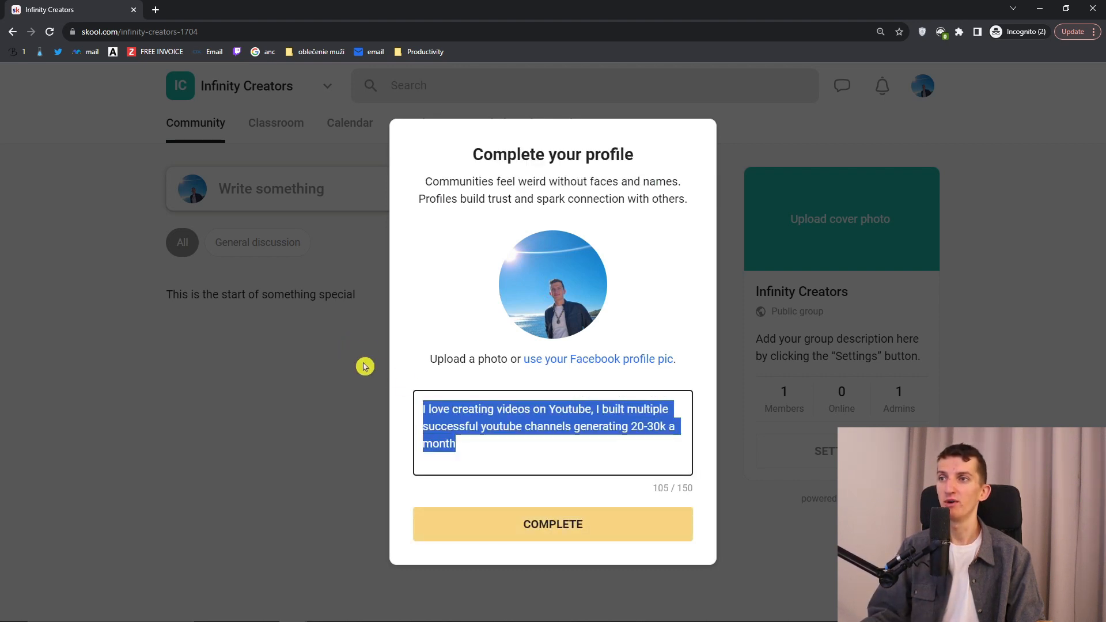
{"action": "left_click", "coordinate": [517, 429]}
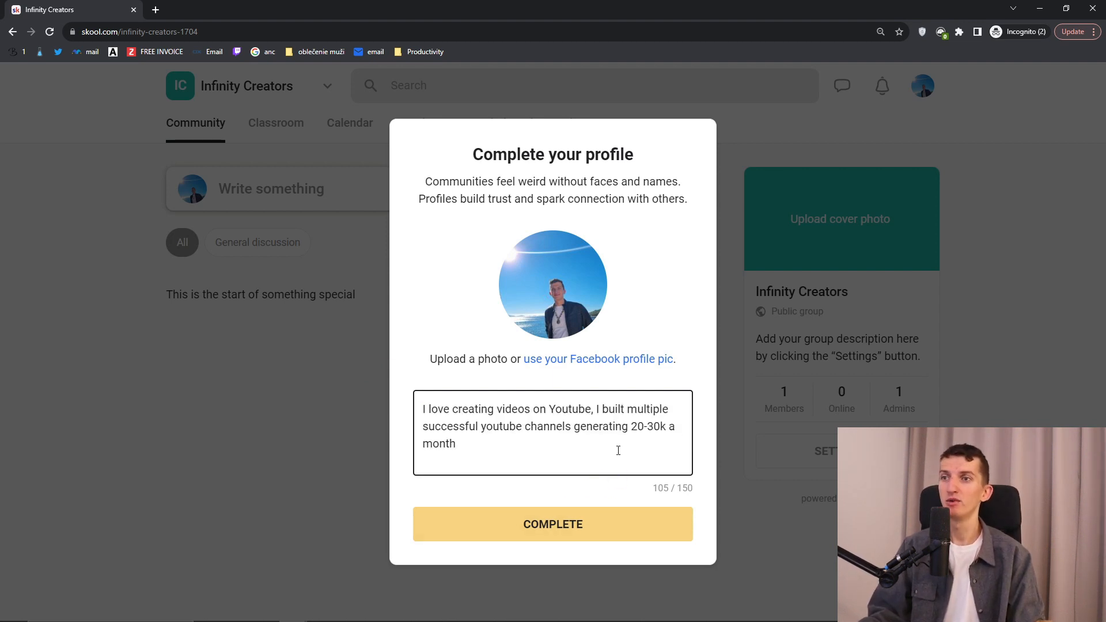
{"action": "left_click", "coordinate": [577, 539]}
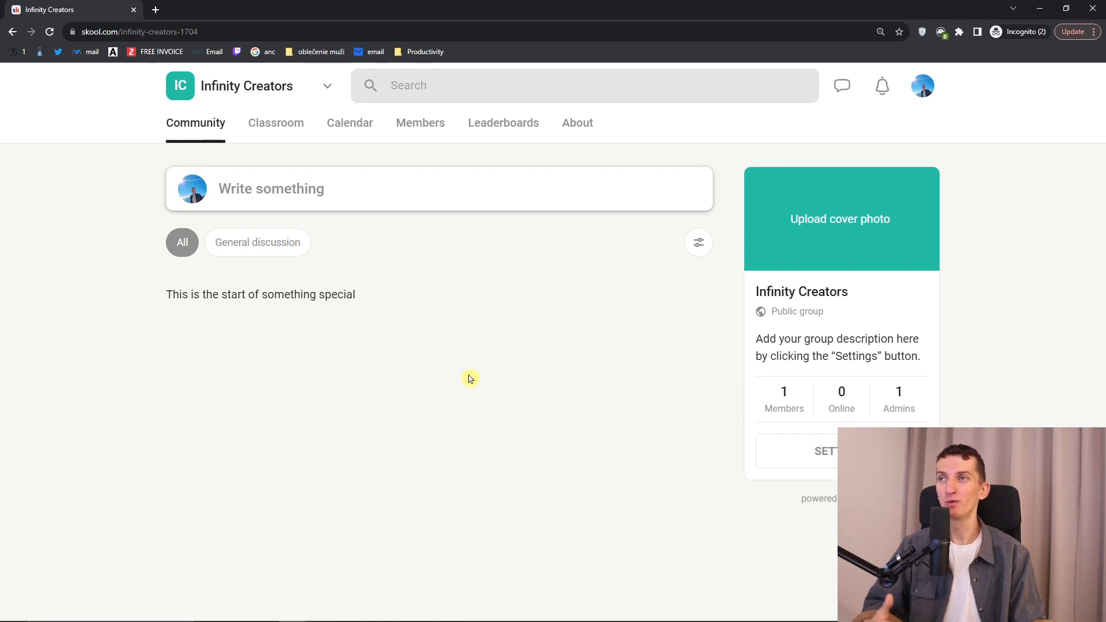
{"action": "key", "text": "ctrl+0"}
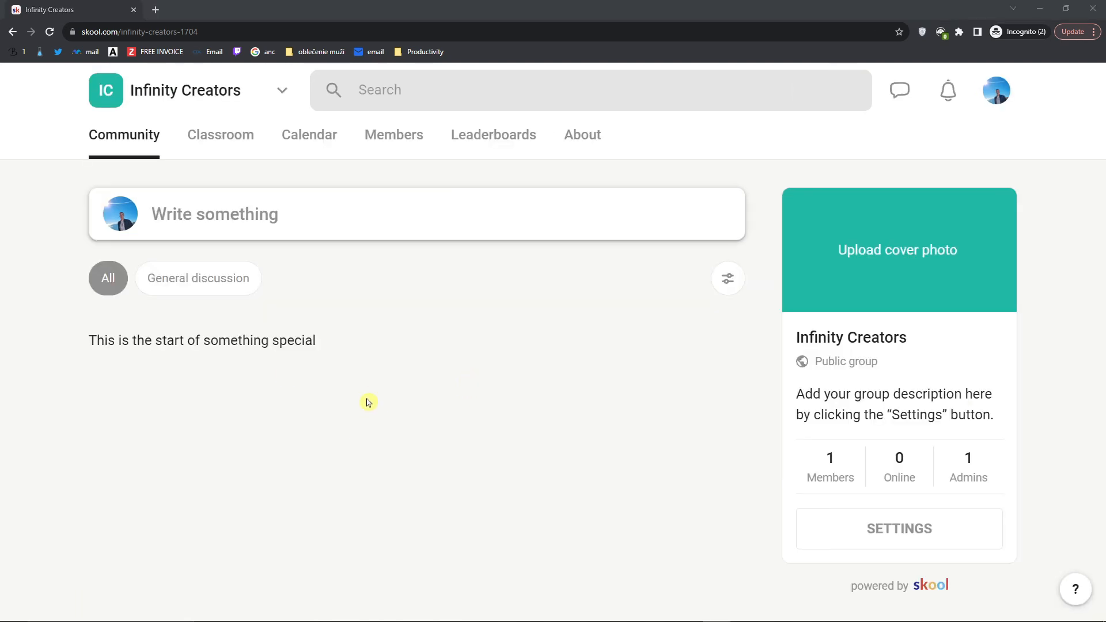
{"action": "key", "text": "alt+Tab"}
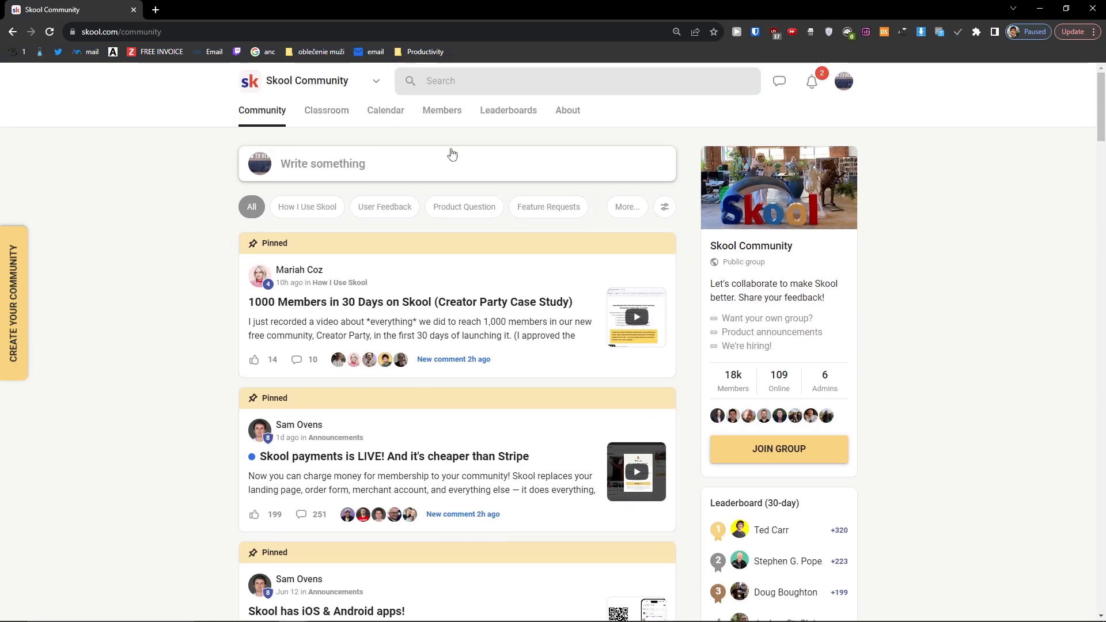
{"action": "scroll", "coordinate": [212, 343], "scroll_direction": "down", "scroll_amount": 1}
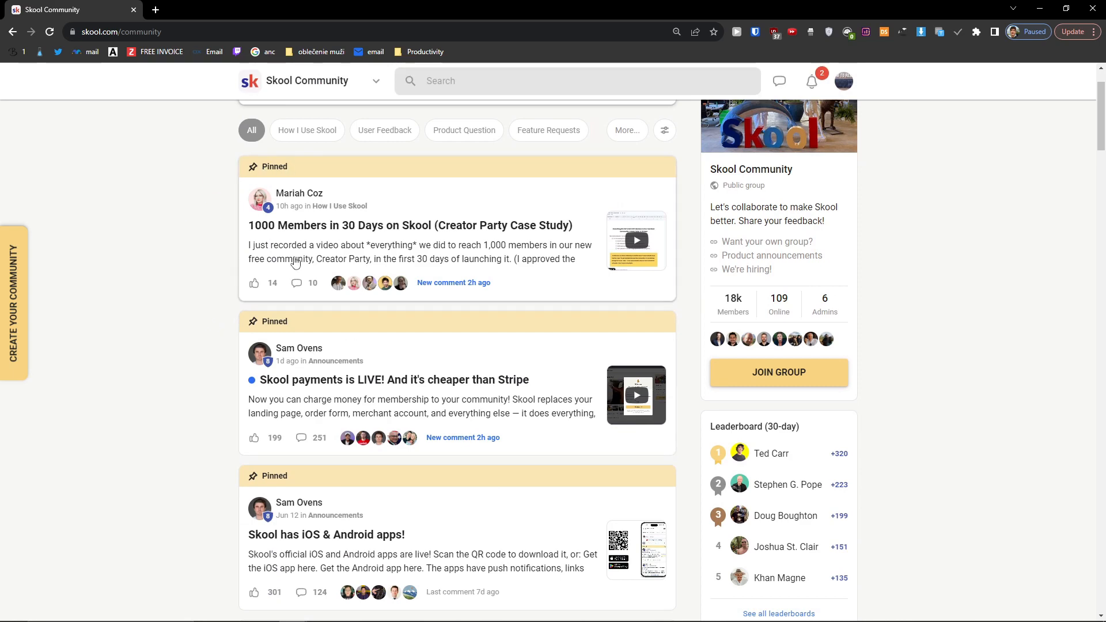
{"action": "scroll", "coordinate": [240, 279], "scroll_direction": "down", "scroll_amount": 5}
{"action": "scroll", "coordinate": [383, 439], "scroll_direction": "down", "scroll_amount": 1}
{"action": "scroll", "coordinate": [288, 414], "scroll_direction": "up", "scroll_amount": 2}
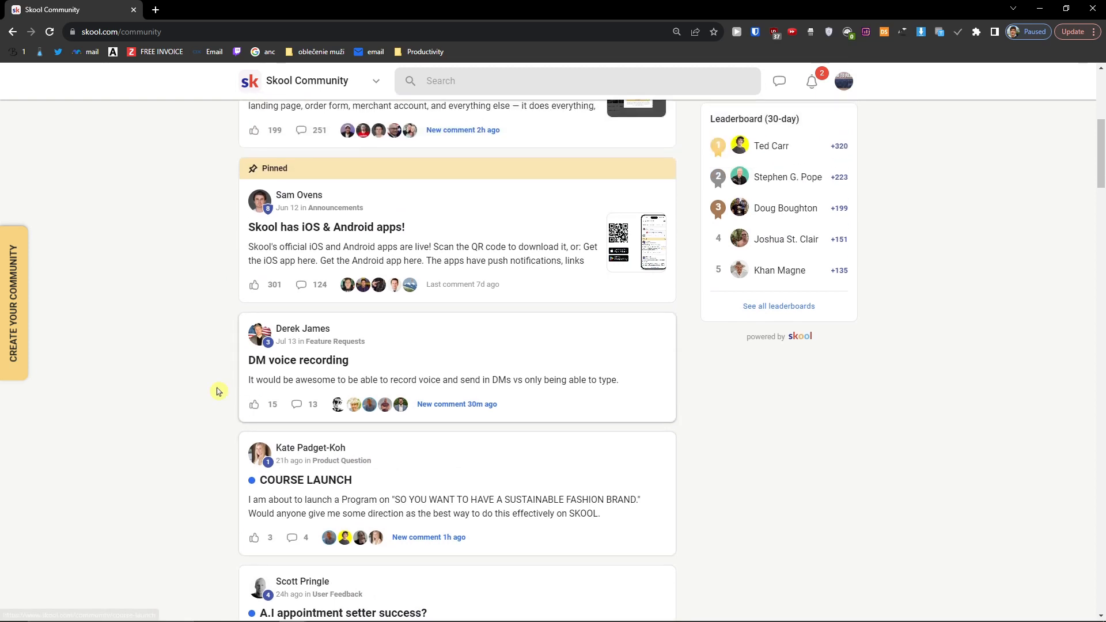
{"action": "left_click", "coordinate": [454, 357]}
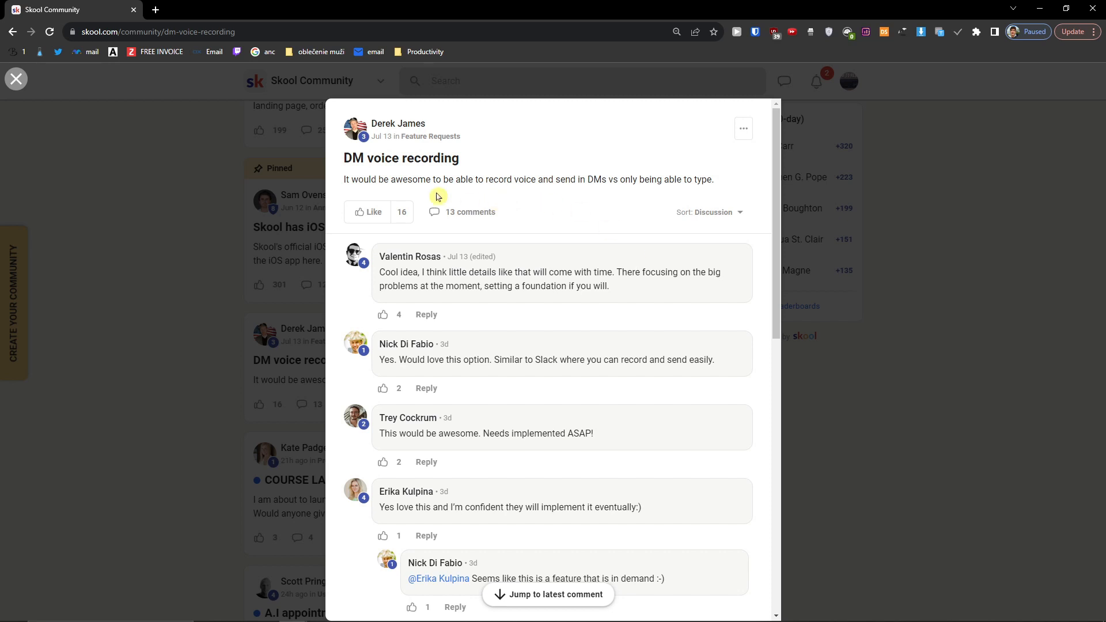
{"action": "scroll", "coordinate": [608, 208], "scroll_direction": "down", "scroll_amount": 2}
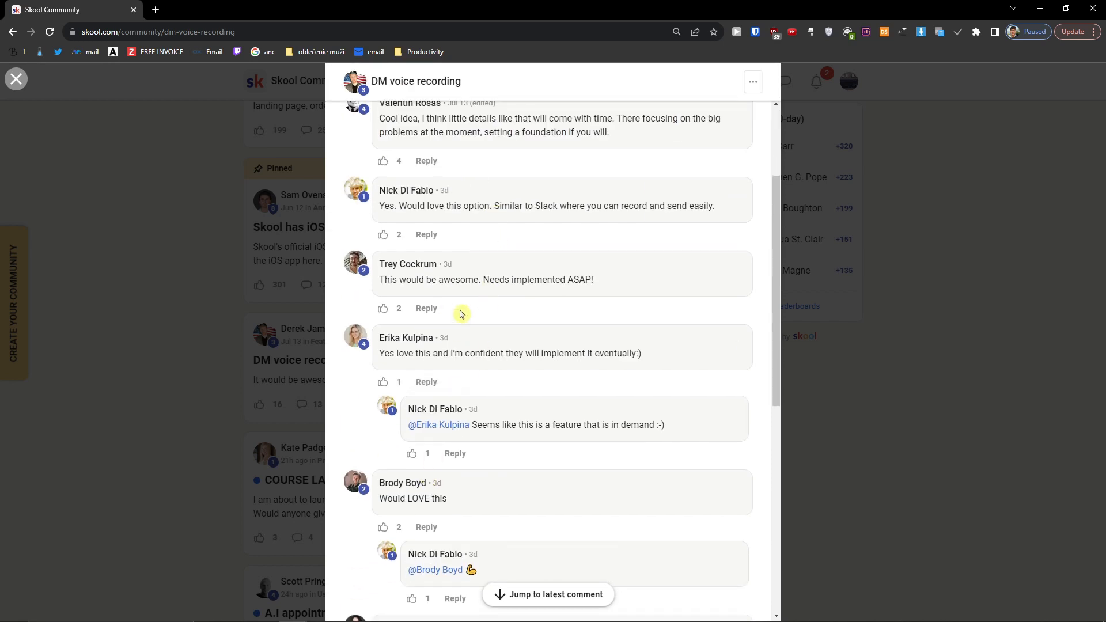
{"action": "left_click", "coordinate": [151, 355]}
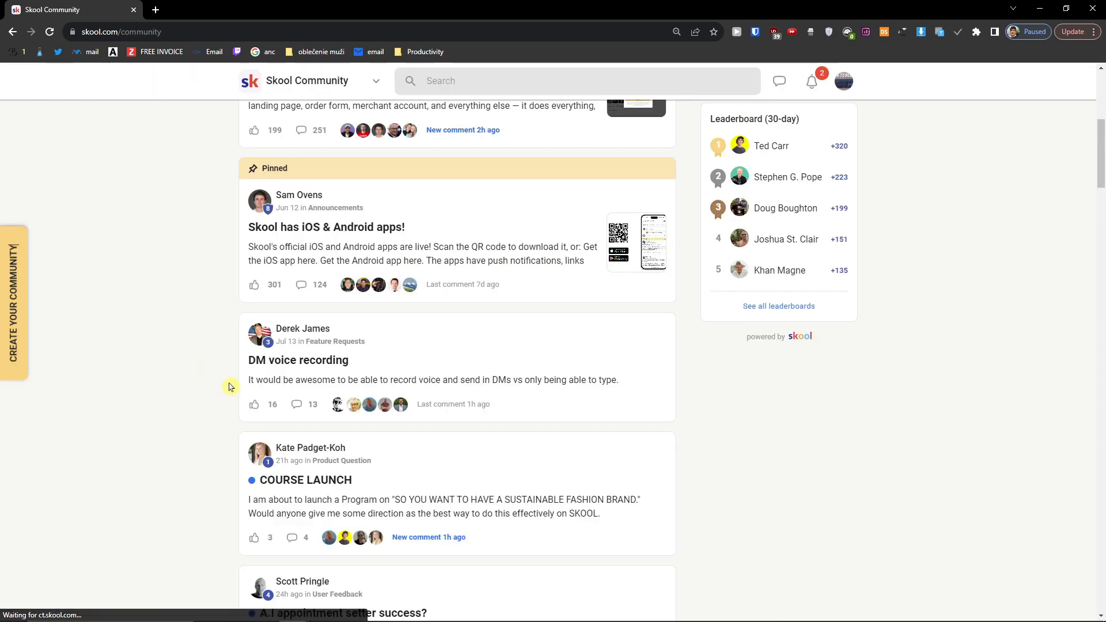
{"action": "scroll", "coordinate": [230, 383], "scroll_direction": "up", "scroll_amount": 8}
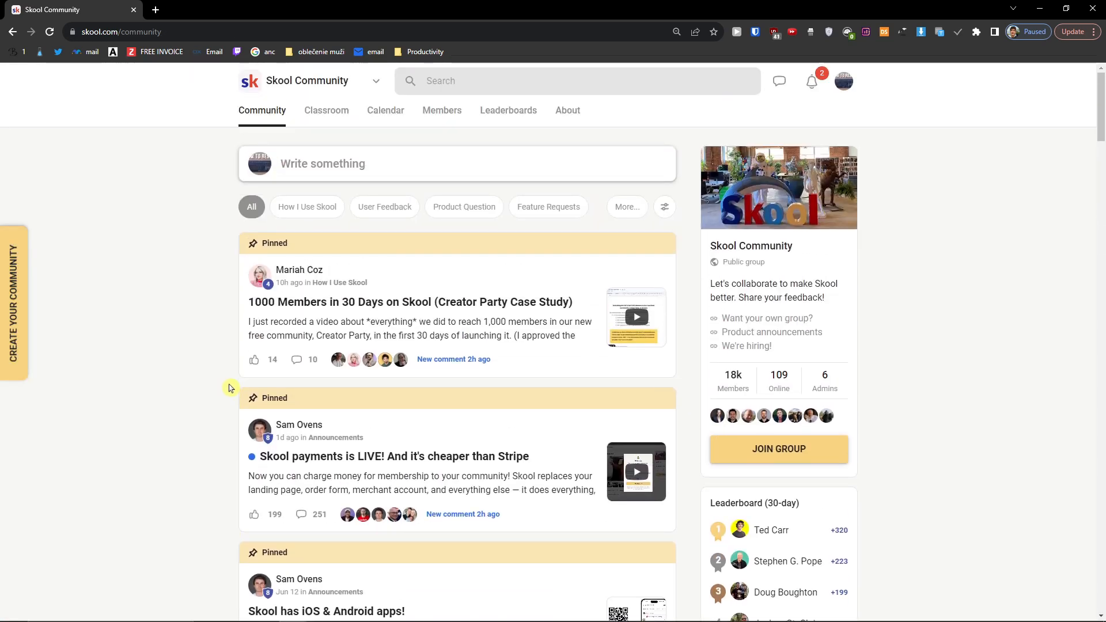
{"action": "key", "text": "alt+Tab"}
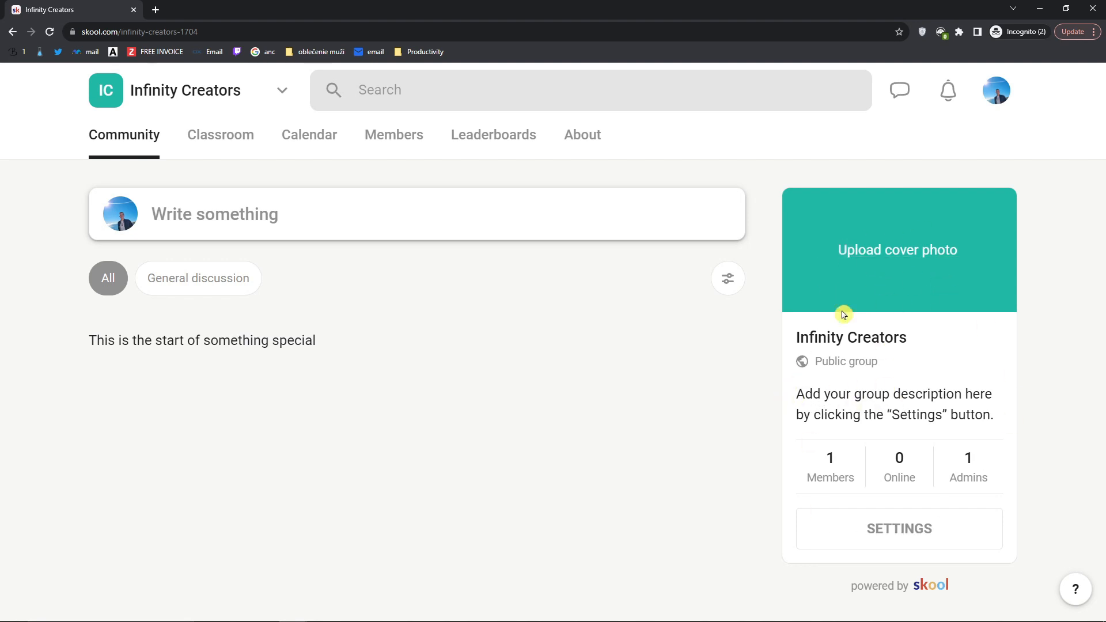
Step: Browse the Skool Community feed and its group description, then return to the Infinity Creators window
{"action": "key", "text": "alt+Tab"}
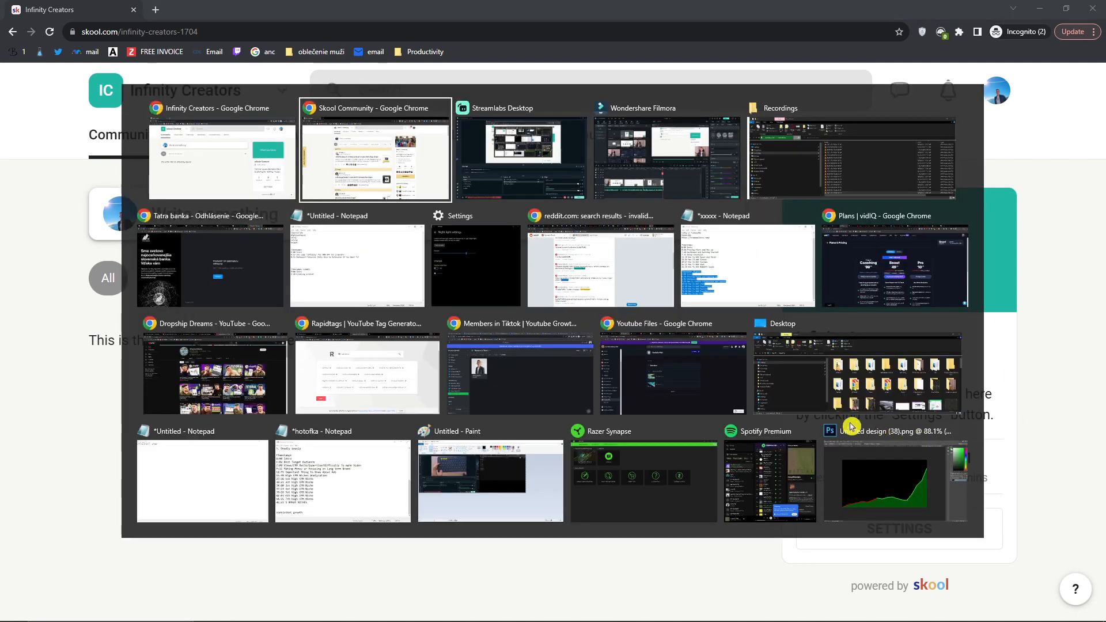
{"action": "scroll", "coordinate": [891, 361], "scroll_direction": "down", "scroll_amount": 1}
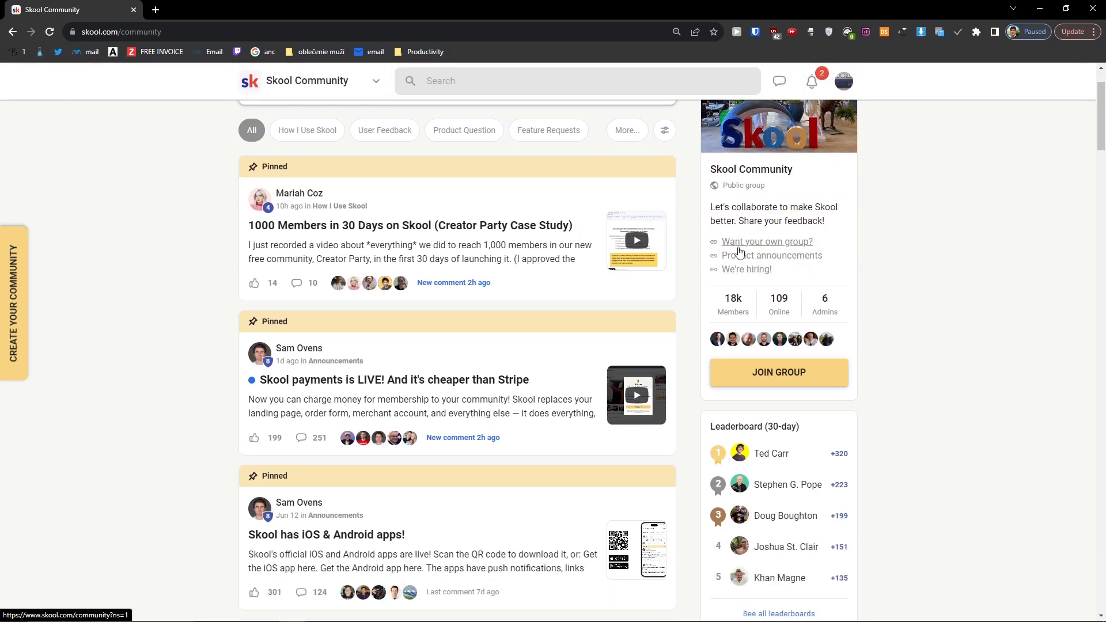
{"action": "left_click_drag", "start_coordinate": [710, 207], "coordinate": [828, 227]}
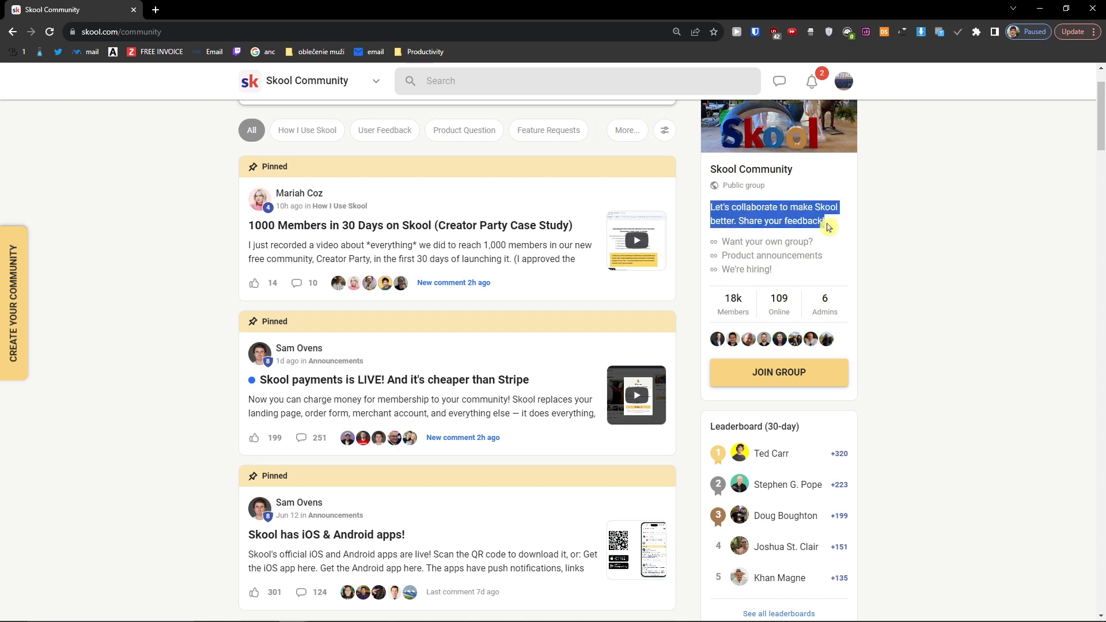
{"action": "scroll", "coordinate": [830, 228], "scroll_direction": "down", "scroll_amount": 1}
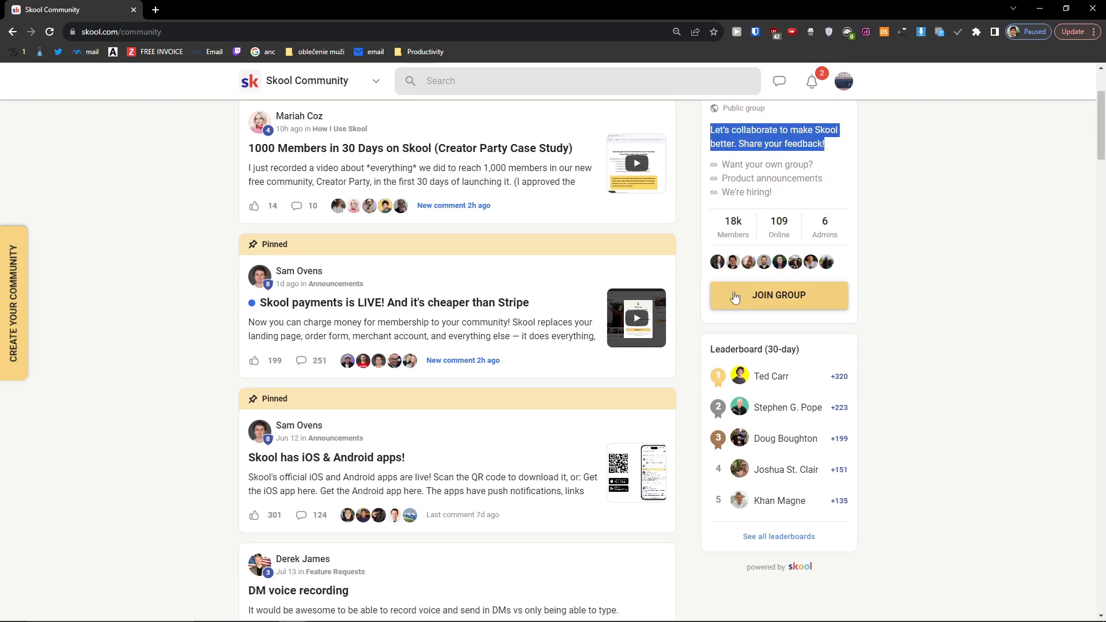
{"action": "scroll", "coordinate": [870, 314], "scroll_direction": "down", "scroll_amount": 1}
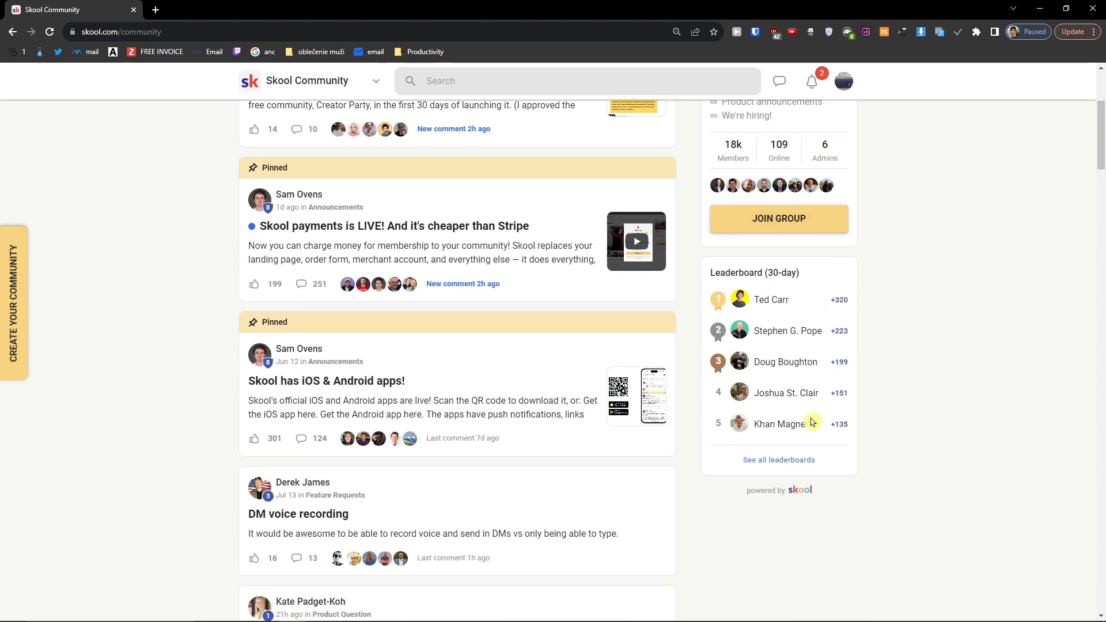
{"action": "scroll", "coordinate": [801, 412], "scroll_direction": "up", "scroll_amount": 1}
{"action": "key", "text": "alt+Tab"}
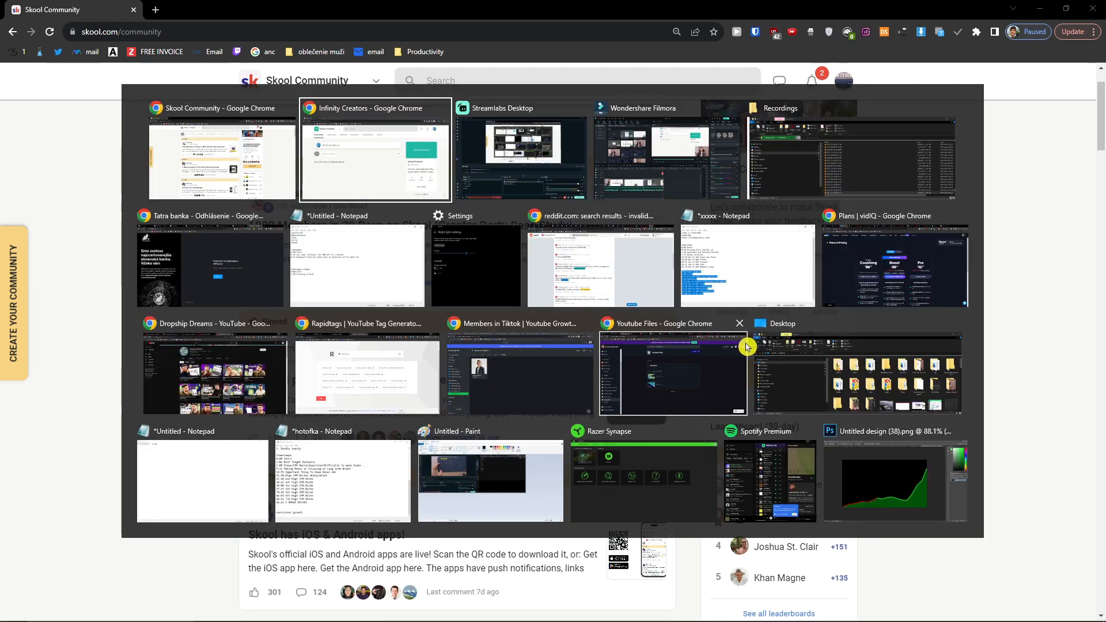
{"action": "left_click", "coordinate": [748, 344]}
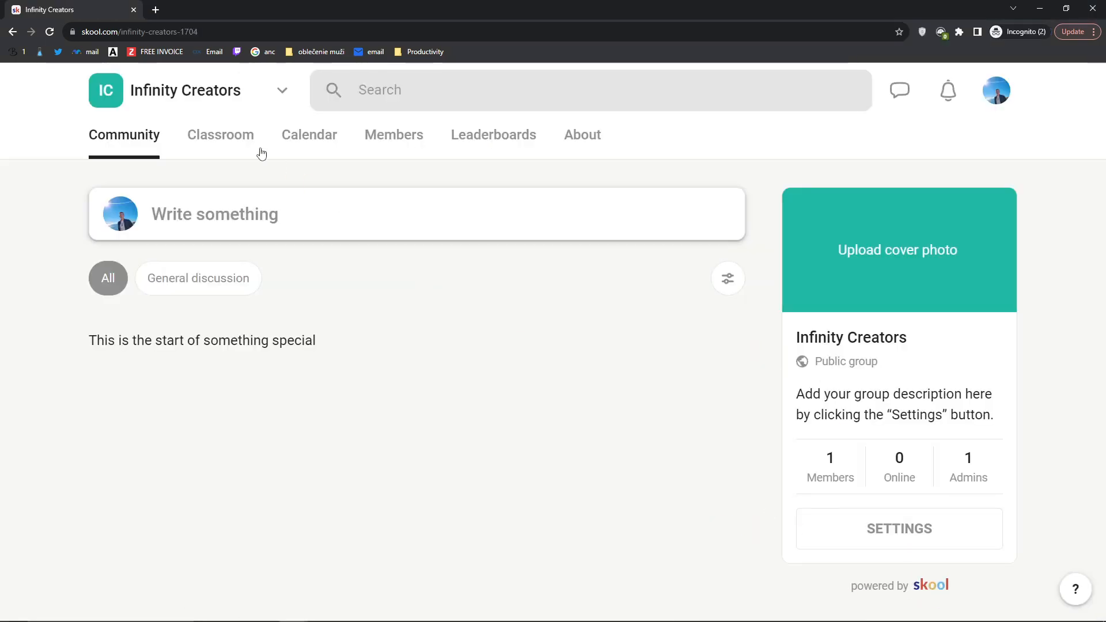
Step: View the empty Infinity Creators classroom, then the Skool Community courses and calendar
{"action": "left_click", "coordinate": [204, 138]}
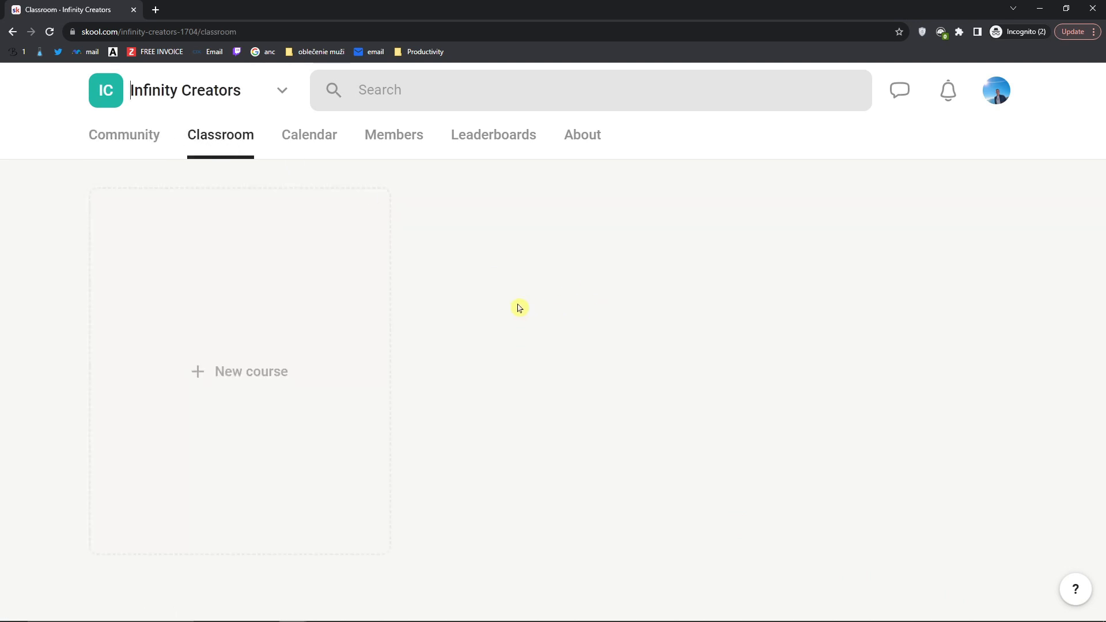
{"action": "key", "text": "alt+Tab"}
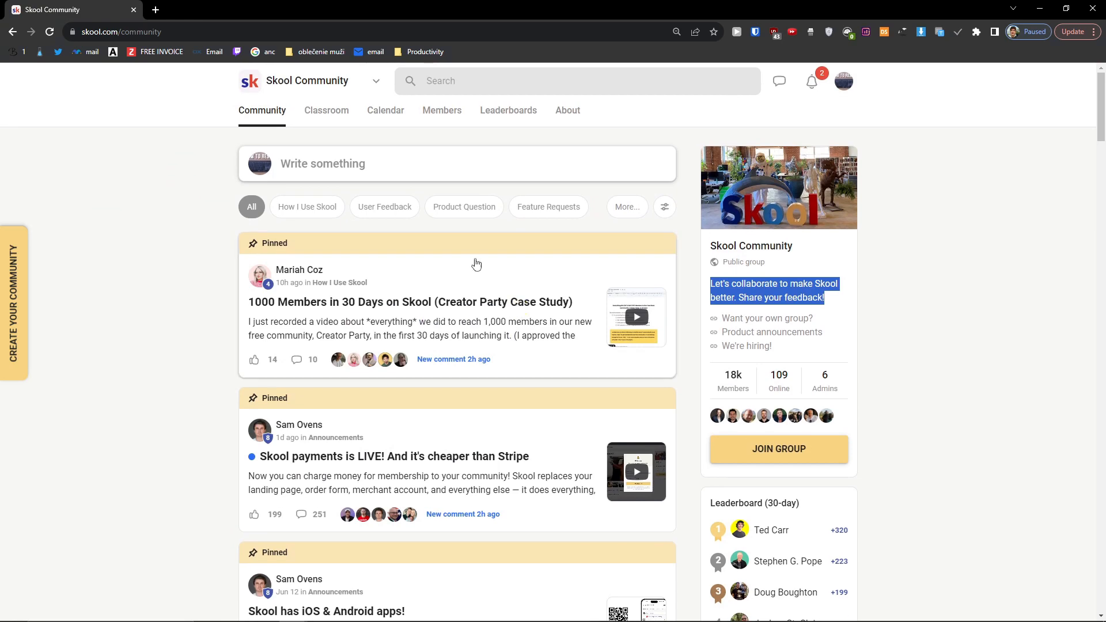
{"action": "left_click", "coordinate": [321, 113]}
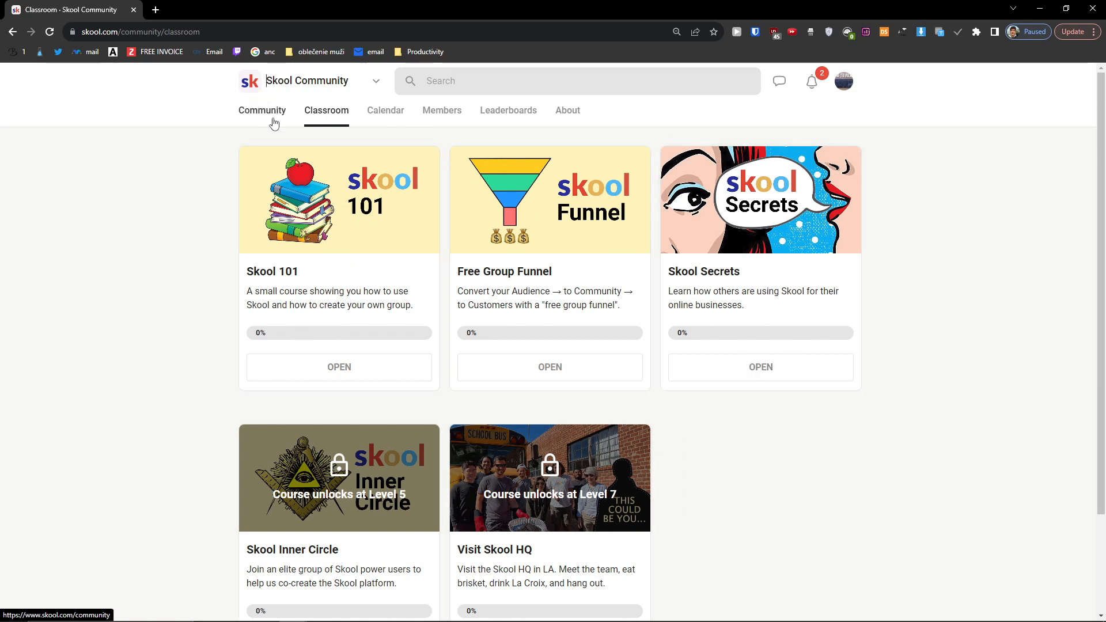
{"action": "left_click", "coordinate": [394, 113]}
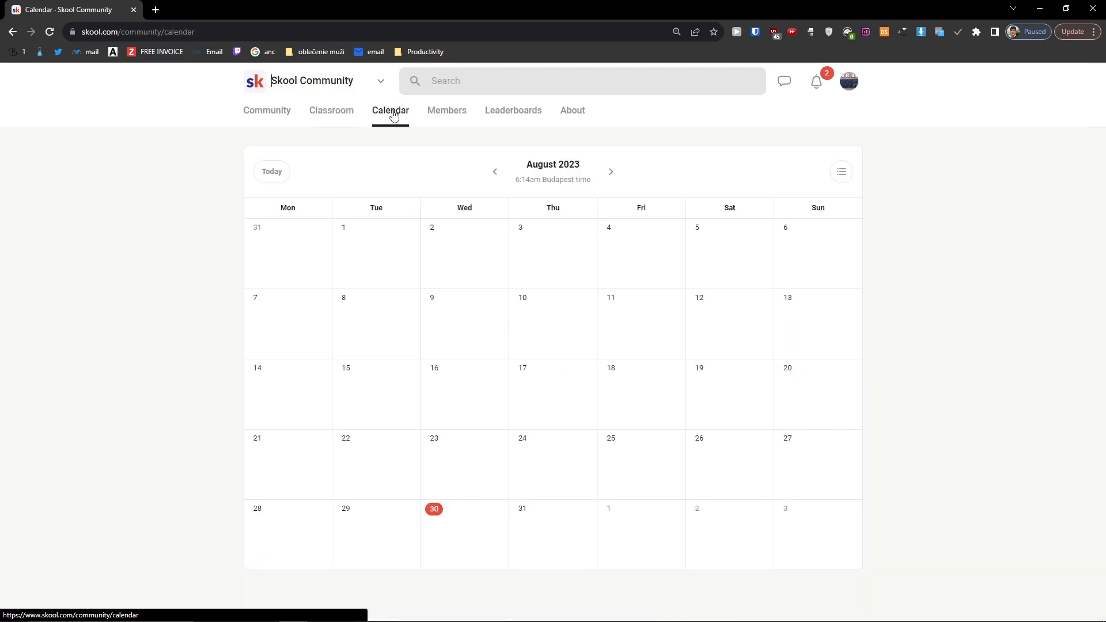
Step: Show the Infinity Creators calendar for August 2023
{"action": "key", "text": "alt+Tab"}
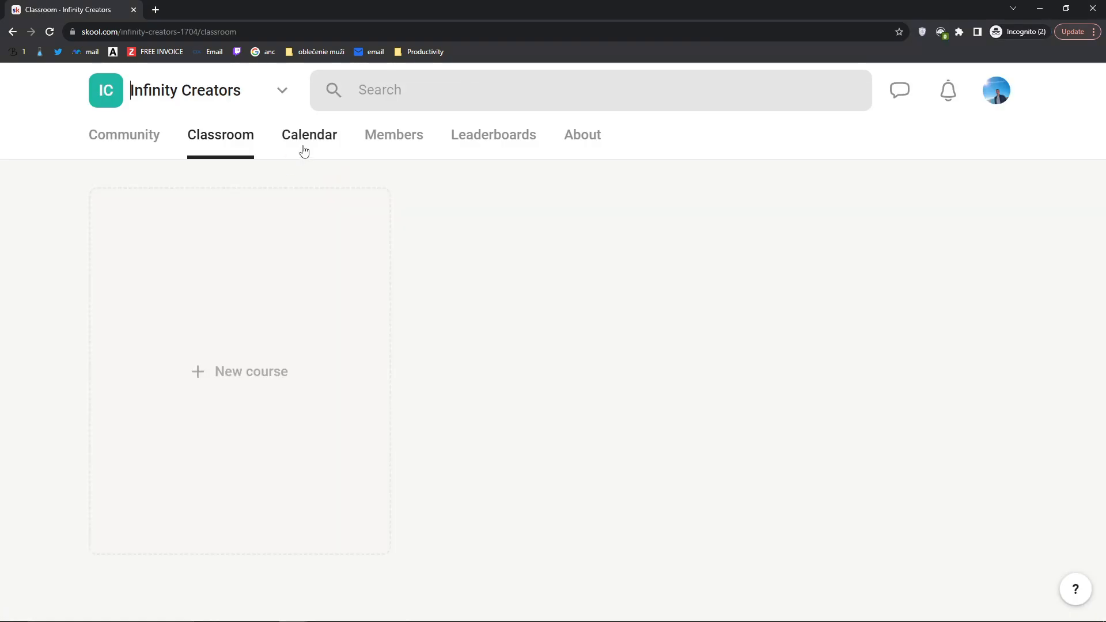
{"action": "left_click", "coordinate": [303, 150]}
{"action": "scroll", "coordinate": [293, 343], "scroll_direction": "down", "scroll_amount": 4}
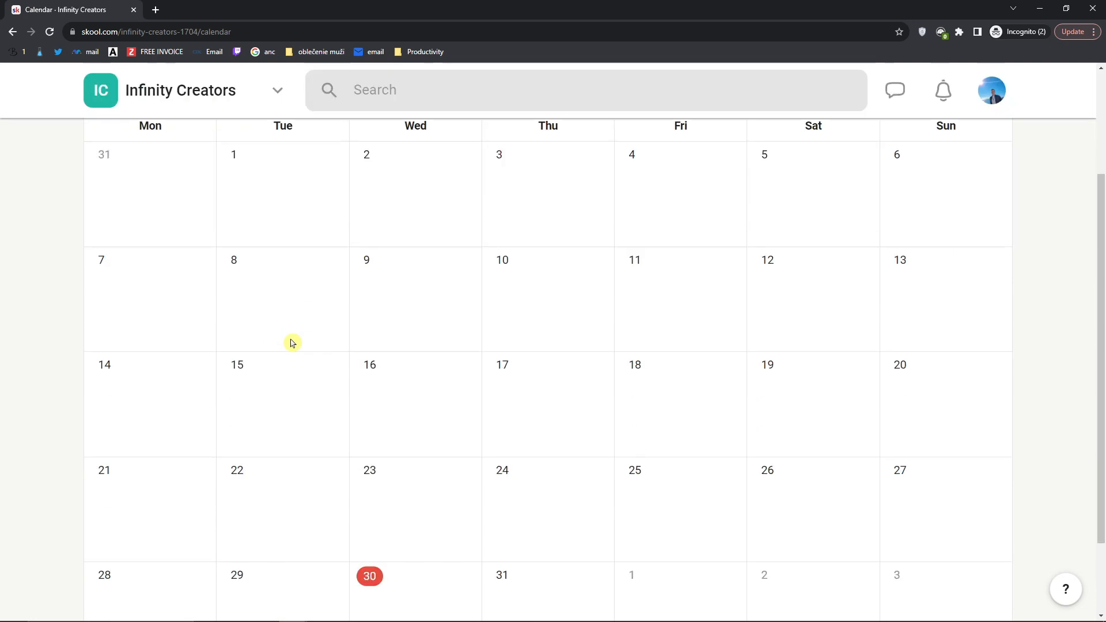
{"action": "scroll", "coordinate": [292, 343], "scroll_direction": "up", "scroll_amount": 4}
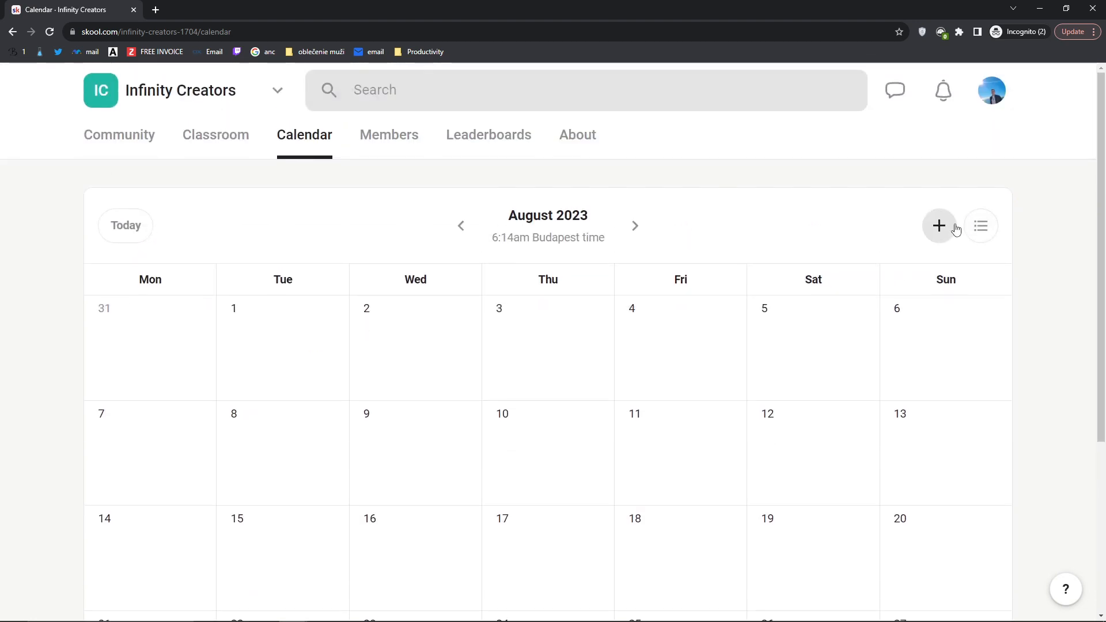
{"action": "left_click", "coordinate": [940, 226]}
{"action": "scroll", "coordinate": [526, 277], "scroll_direction": "down", "scroll_amount": 2}
{"action": "scroll", "coordinate": [526, 276], "scroll_direction": "up", "scroll_amount": 2}
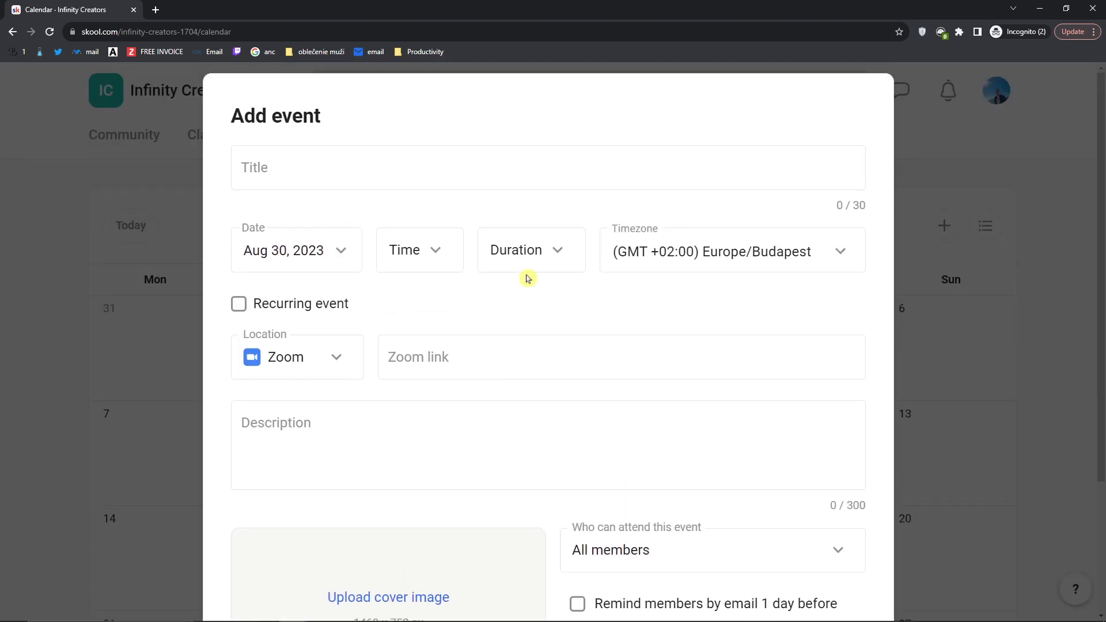
{"action": "left_click", "coordinate": [959, 156]}
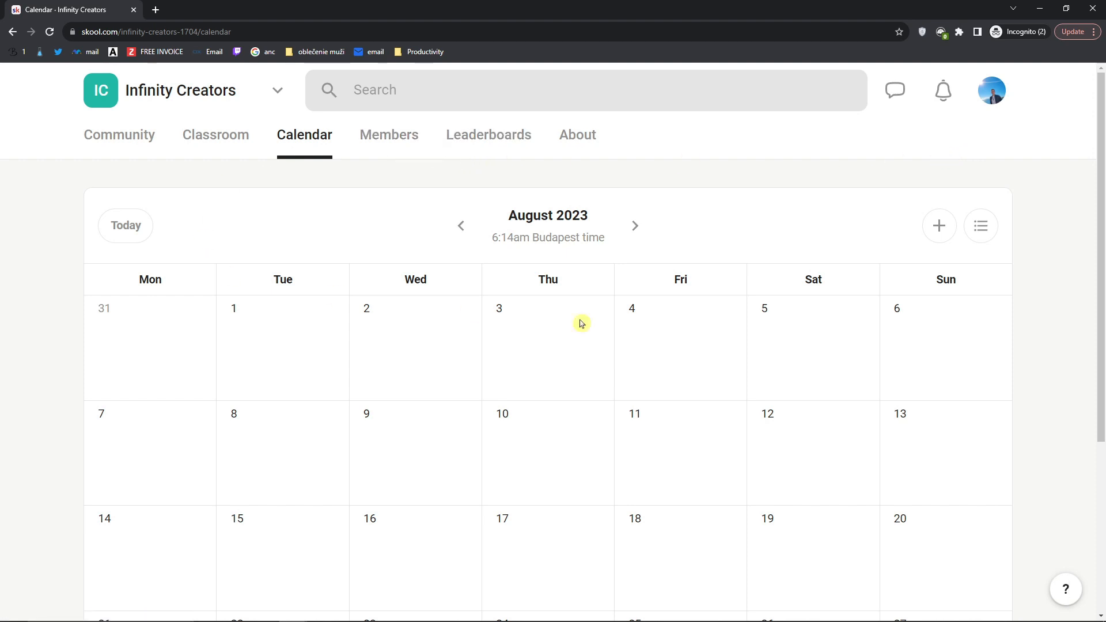
{"action": "scroll", "coordinate": [461, 328], "scroll_direction": "down", "scroll_amount": 3}
{"action": "scroll", "coordinate": [271, 344], "scroll_direction": "up", "scroll_amount": 3}
Step: Open the Infinity Creators member list, then open two Skool Community members' profiles in background tabs
{"action": "left_click", "coordinate": [378, 138]}
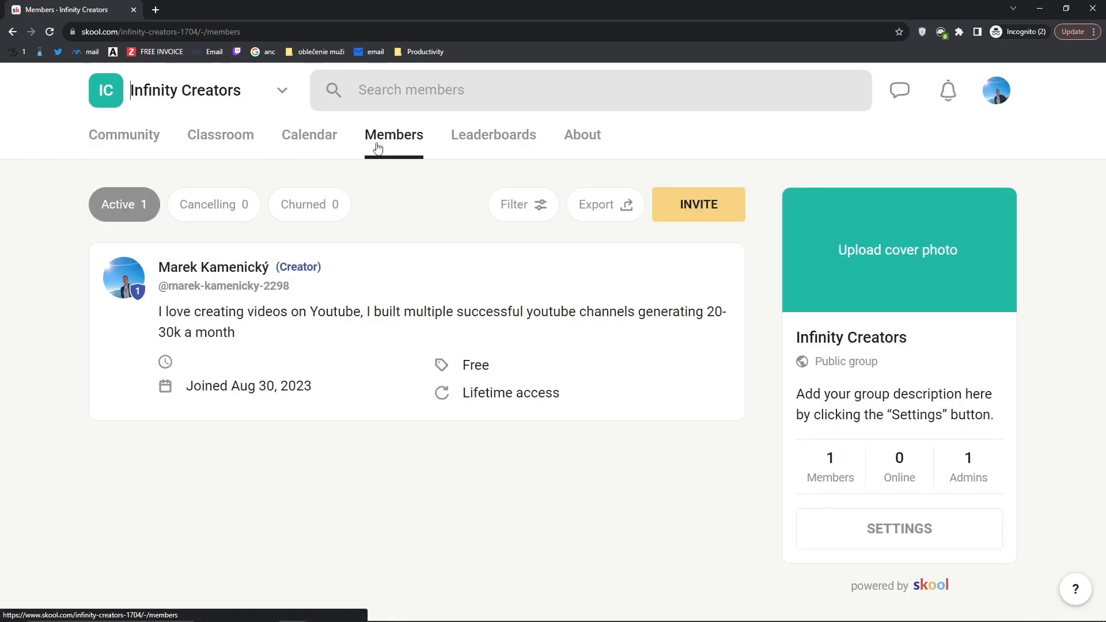
{"action": "key", "text": "alt+Tab"}
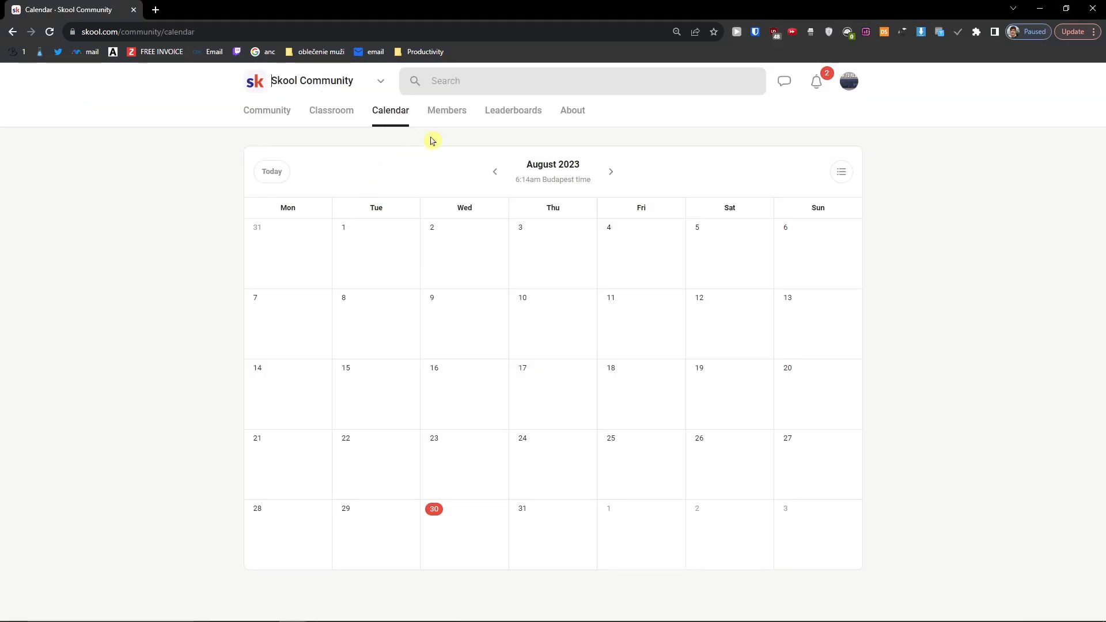
{"action": "left_click", "coordinate": [436, 120]}
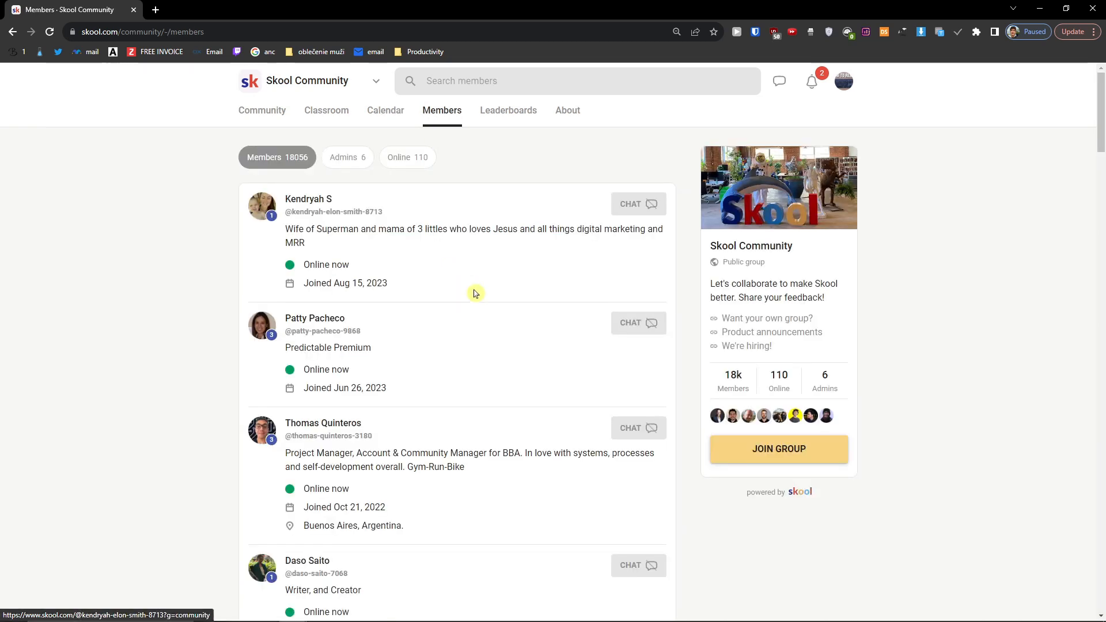
{"action": "scroll", "coordinate": [464, 294], "scroll_direction": "down", "scroll_amount": 1}
{"action": "scroll", "coordinate": [267, 337], "scroll_direction": "down", "scroll_amount": 2}
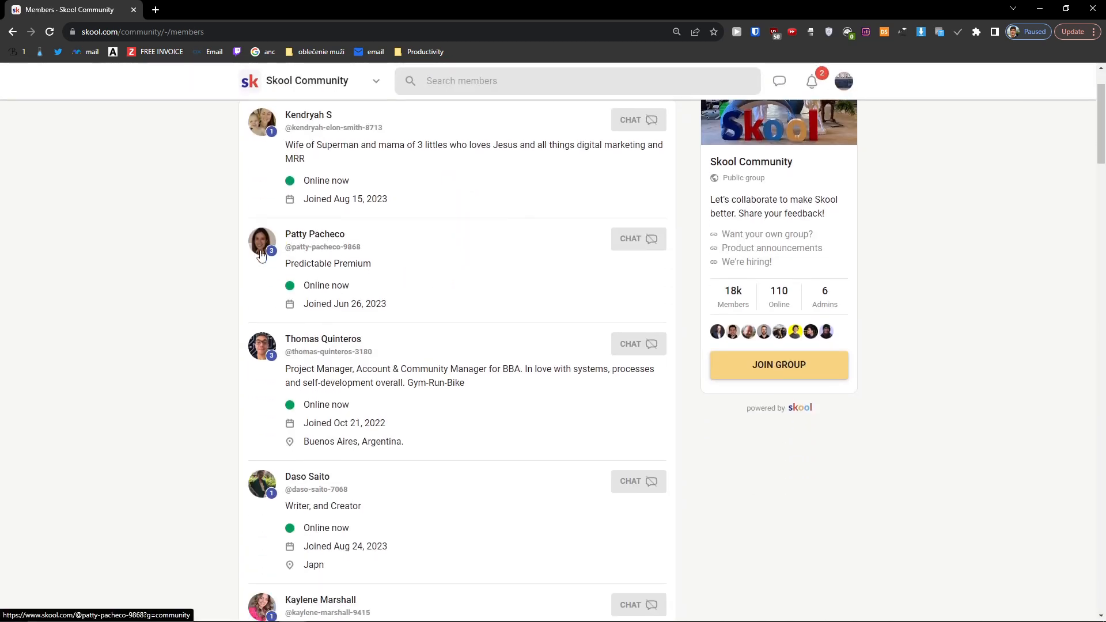
{"action": "scroll", "coordinate": [266, 337], "scroll_direction": "down", "scroll_amount": 6}
{"action": "scroll", "coordinate": [255, 237], "scroll_direction": "up", "scroll_amount": 5}
{"action": "middle_click", "coordinate": [254, 235]}
{"action": "scroll", "coordinate": [231, 222], "scroll_direction": "up", "scroll_amount": 3}
{"action": "middle_click", "coordinate": [264, 245]}
Step: Read through both opened member profiles, then return to the Infinity Creators window
{"action": "left_click", "coordinate": [325, 7]}
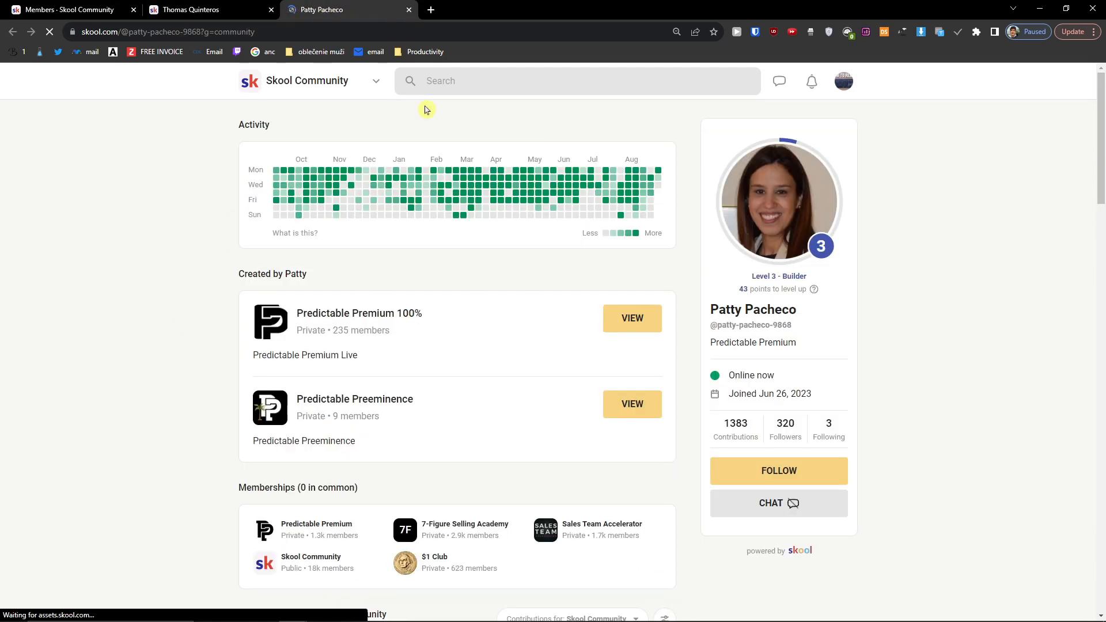
{"action": "scroll", "coordinate": [412, 328], "scroll_direction": "down", "scroll_amount": 1}
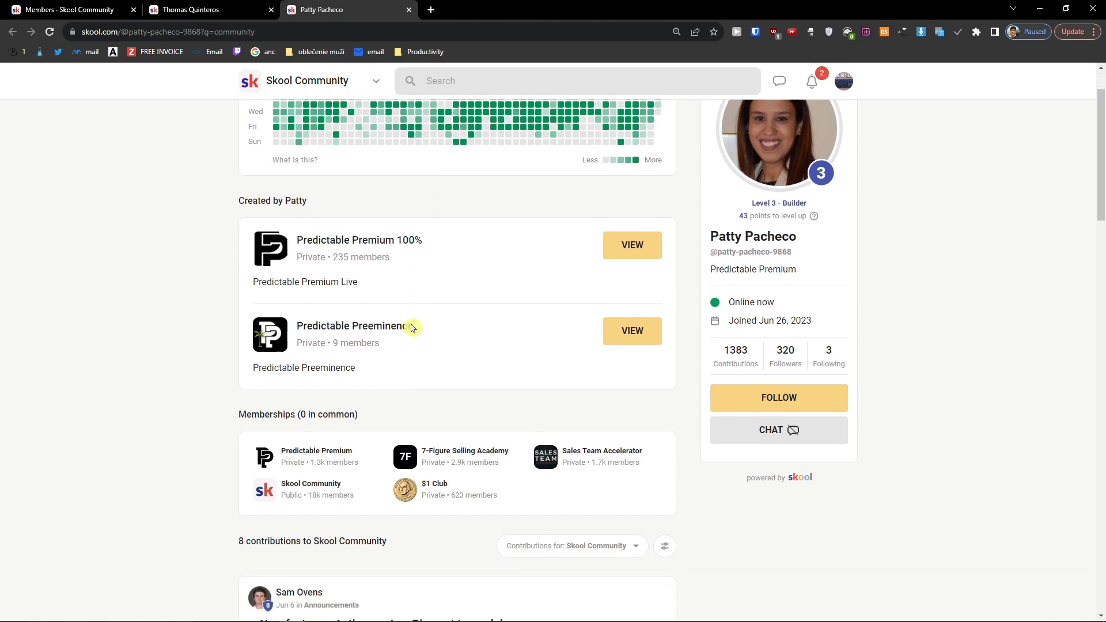
{"action": "scroll", "coordinate": [452, 333], "scroll_direction": "up", "scroll_amount": 1}
{"action": "scroll", "coordinate": [230, 239], "scroll_direction": "down", "scroll_amount": 8}
{"action": "scroll", "coordinate": [199, 247], "scroll_direction": "up", "scroll_amount": 8}
{"action": "scroll", "coordinate": [200, 247], "scroll_direction": "up", "scroll_amount": 1}
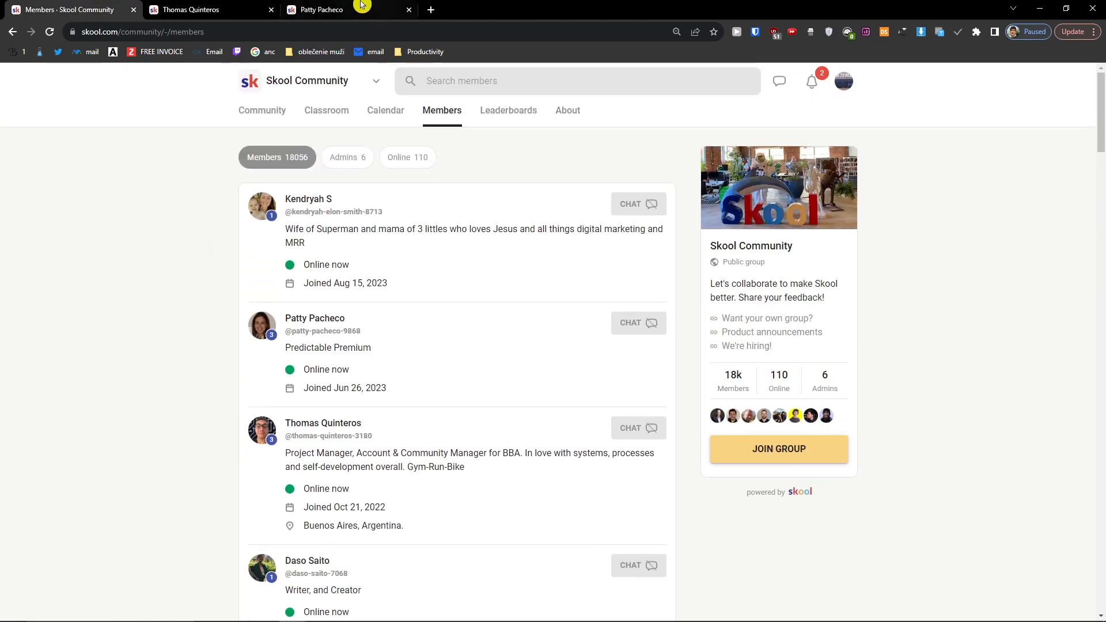
{"action": "left_click", "coordinate": [375, 7]}
{"action": "scroll", "coordinate": [378, 351], "scroll_direction": "down", "scroll_amount": 2}
{"action": "scroll", "coordinate": [308, 371], "scroll_direction": "down", "scroll_amount": 1}
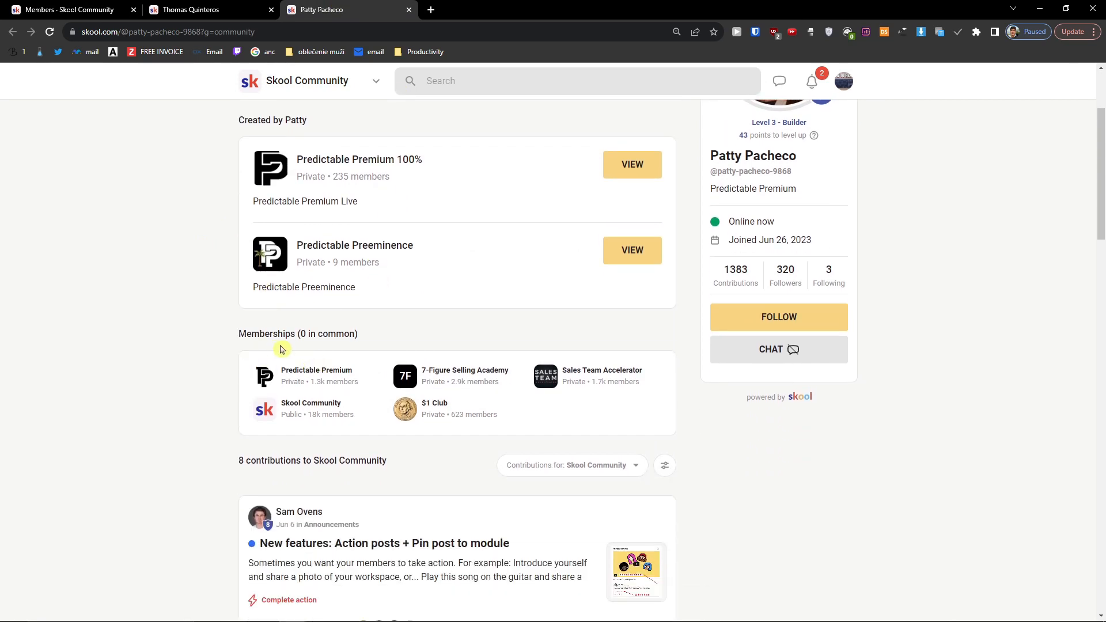
{"action": "scroll", "coordinate": [450, 435], "scroll_direction": "down", "scroll_amount": 3}
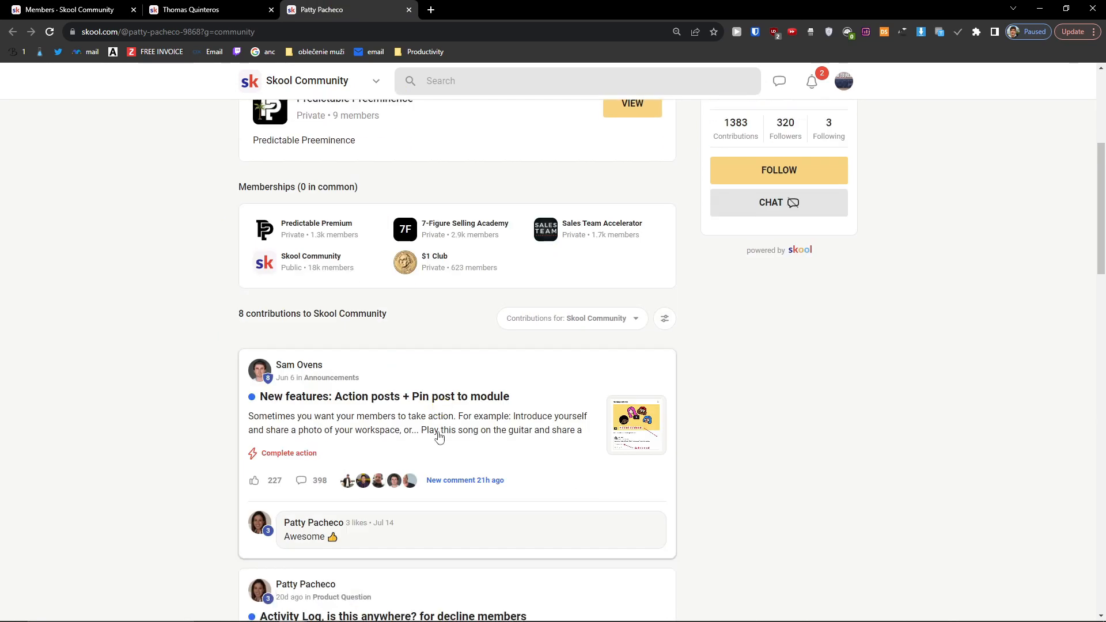
{"action": "scroll", "coordinate": [467, 439], "scroll_direction": "down", "scroll_amount": 3}
{"action": "scroll", "coordinate": [467, 440], "scroll_direction": "up", "scroll_amount": 9}
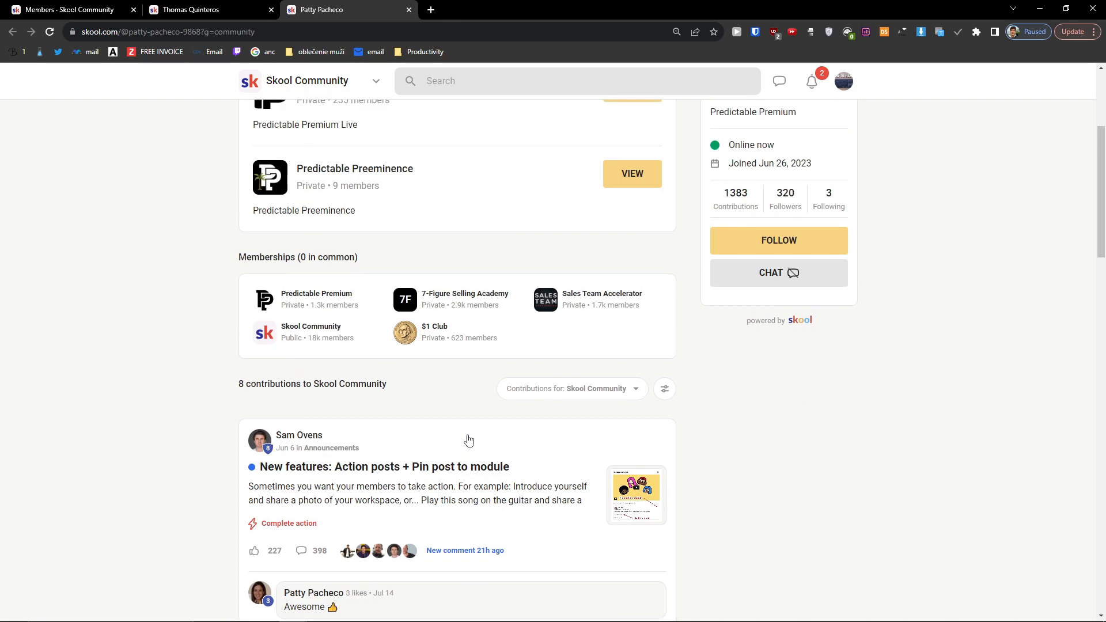
{"action": "key", "text": "alt+Tab"}
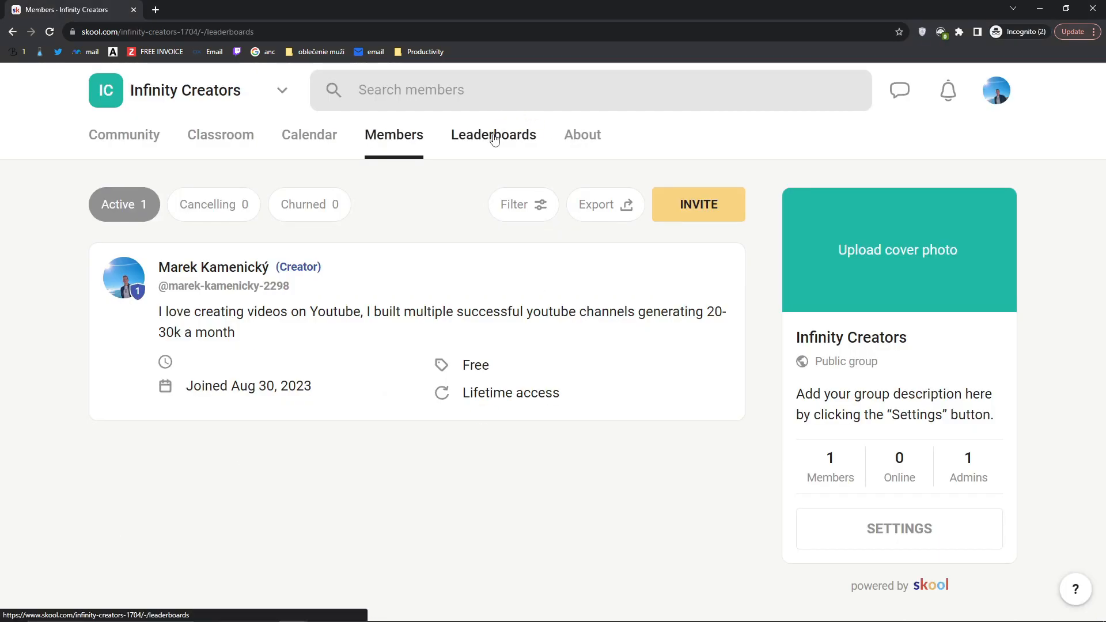
Step: Check the Infinity Creators leaderboards, then review the two opened member profiles
{"action": "left_click", "coordinate": [495, 139]}
{"action": "scroll", "coordinate": [571, 277], "scroll_direction": "down", "scroll_amount": 1}
{"action": "scroll", "coordinate": [576, 291], "scroll_direction": "up", "scroll_amount": 1}
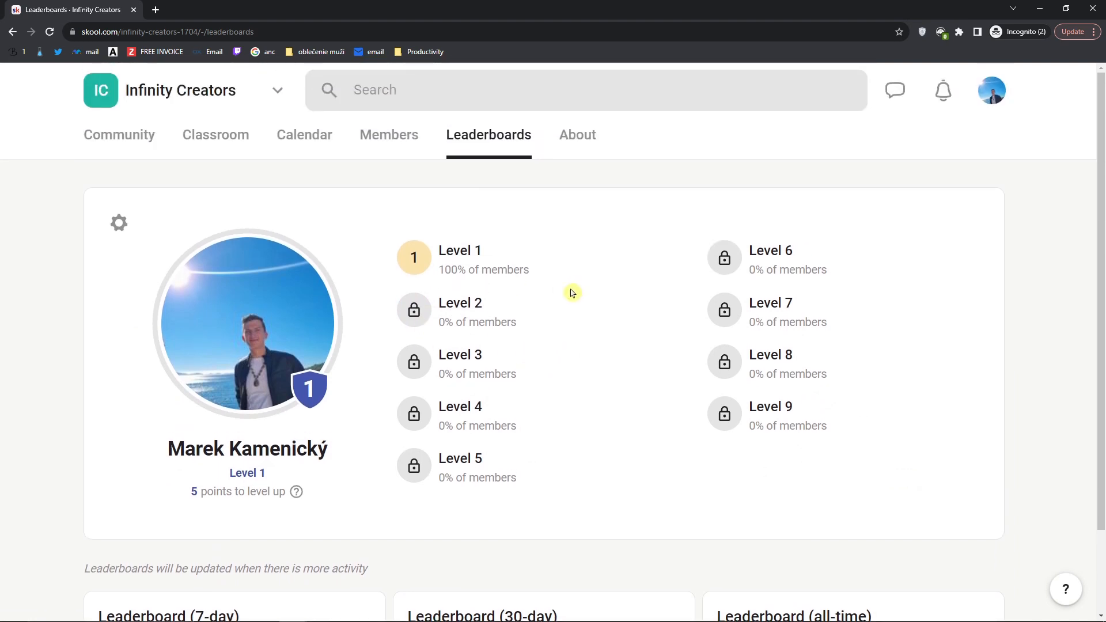
{"action": "key", "text": "alt+Tab"}
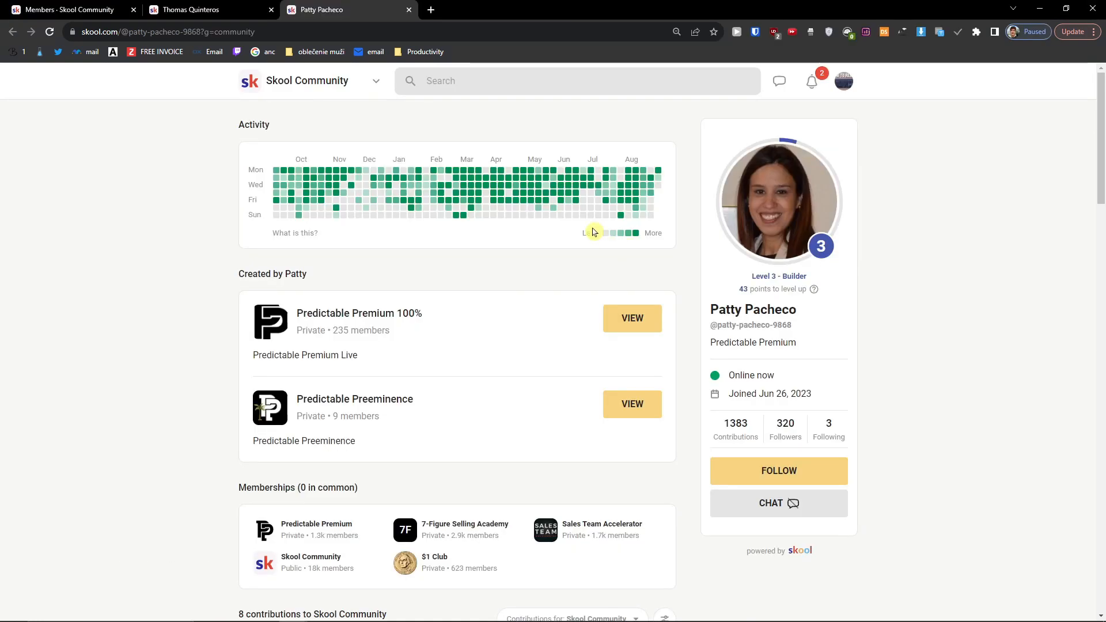
{"action": "left_click", "coordinate": [225, 5]}
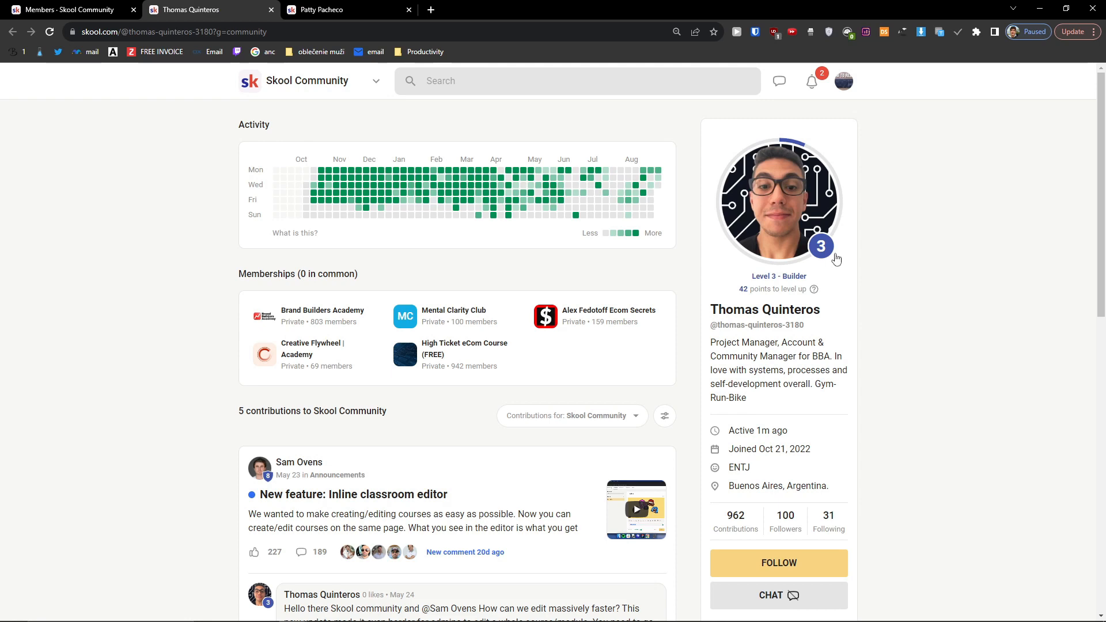
{"action": "left_click", "coordinate": [289, 10]}
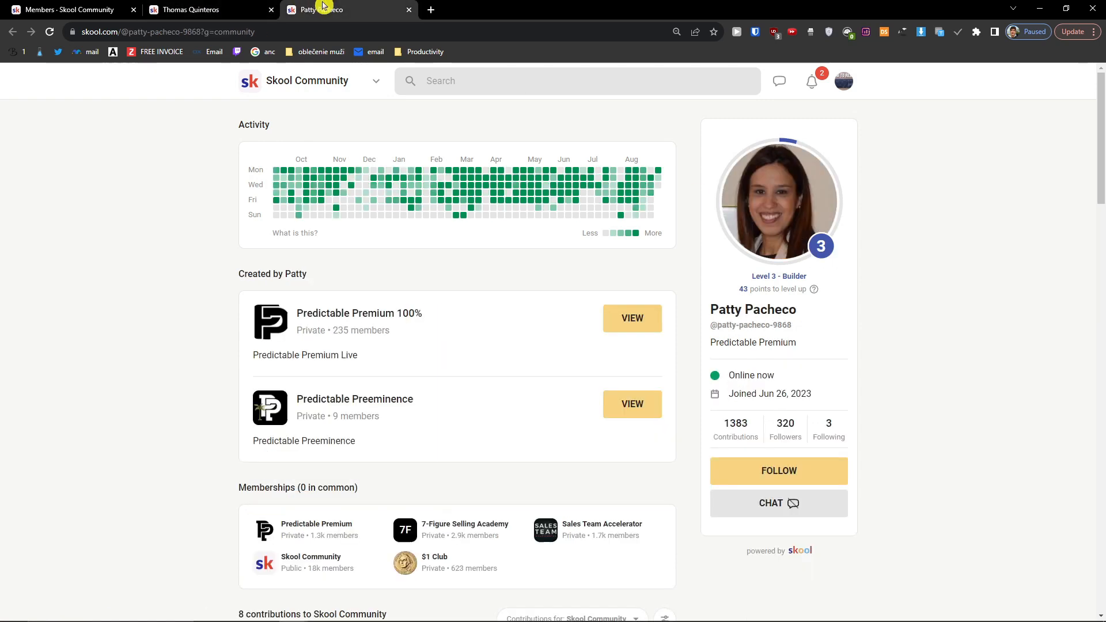
Step: Open another member's profile from the Skool Community list and follow its level link to Leaderboards
{"action": "left_click", "coordinate": [36, 4]}
{"action": "scroll", "coordinate": [358, 387], "scroll_direction": "down", "scroll_amount": 5}
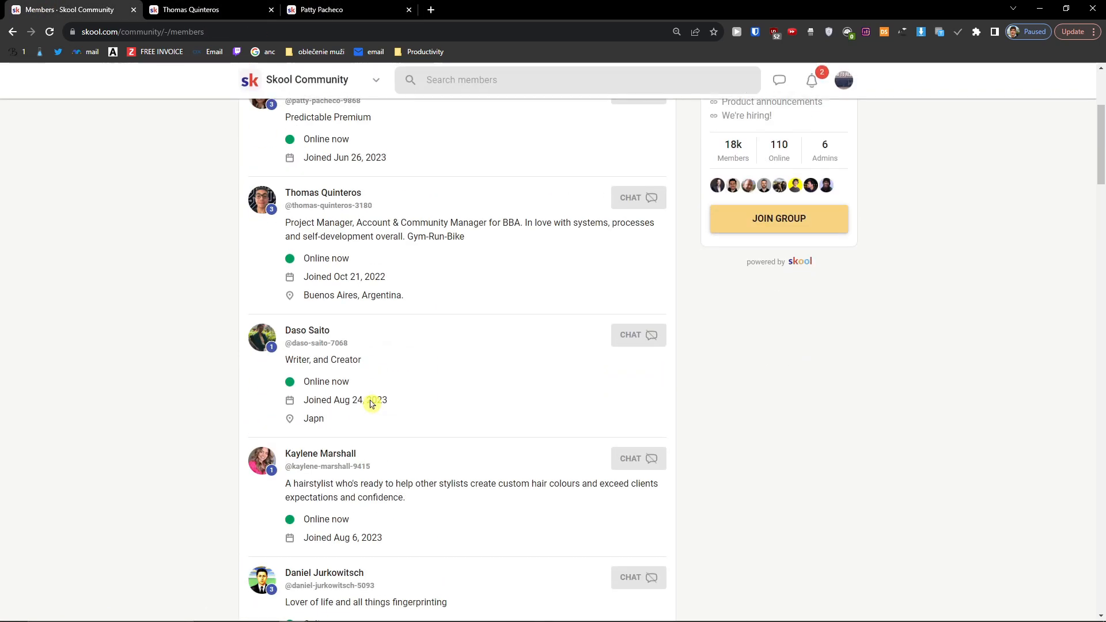
{"action": "scroll", "coordinate": [335, 361], "scroll_direction": "down", "scroll_amount": 5}
{"action": "middle_click", "coordinate": [334, 314]}
{"action": "left_click", "coordinate": [465, 7]}
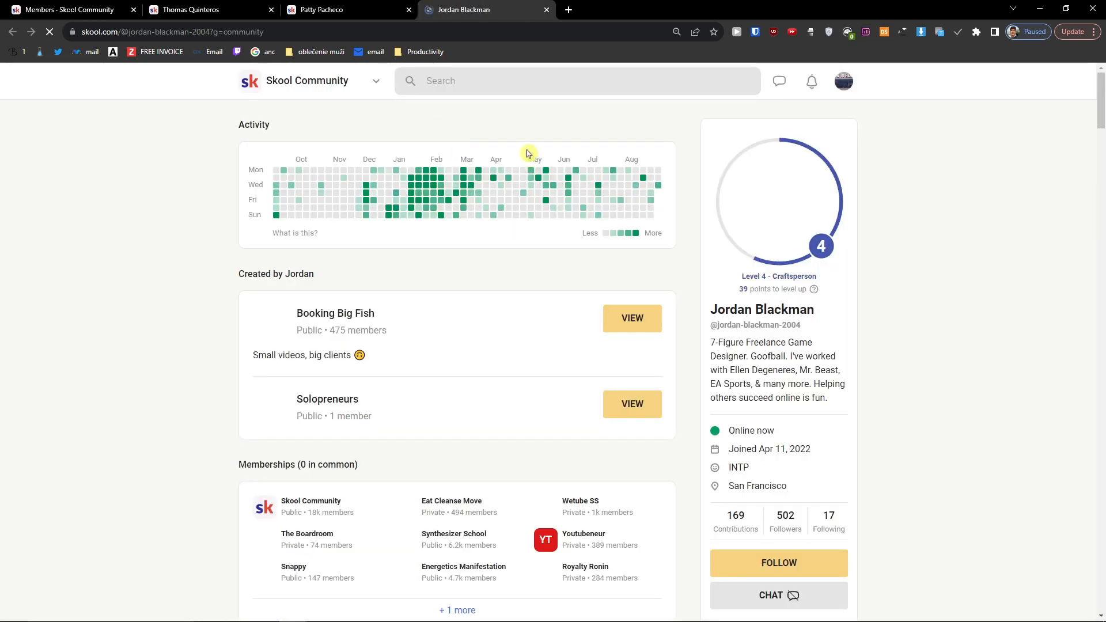
{"action": "left_click", "coordinate": [772, 279]}
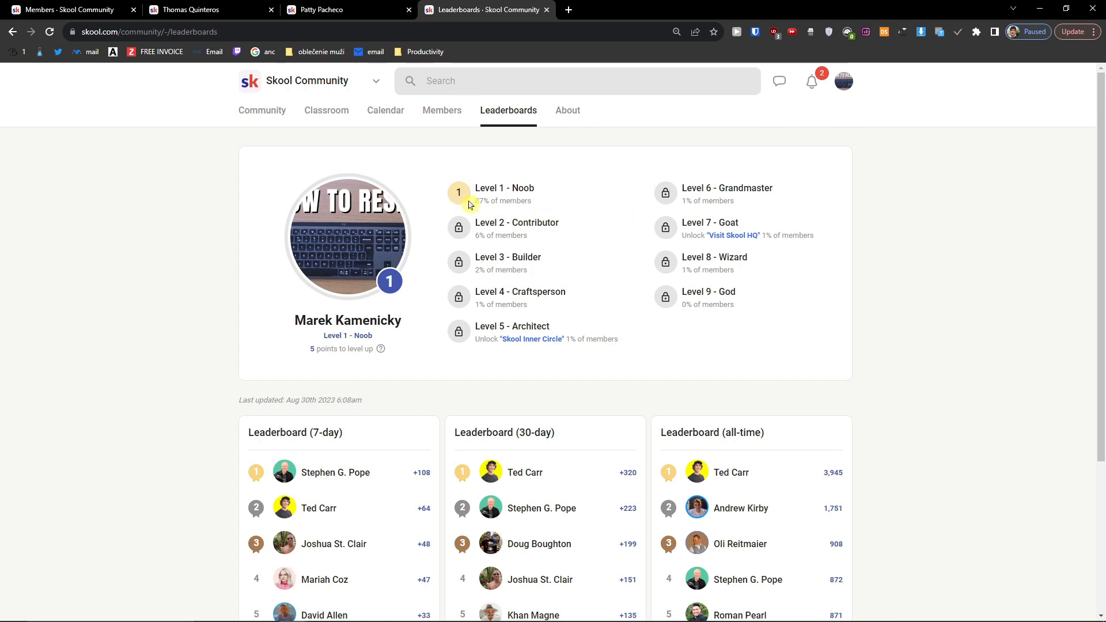
Step: Zoom in and read the level names: Noob, Contributor, Grandmaster, Goat and God
{"action": "left_click_drag", "start_coordinate": [475, 188], "coordinate": [569, 191]}
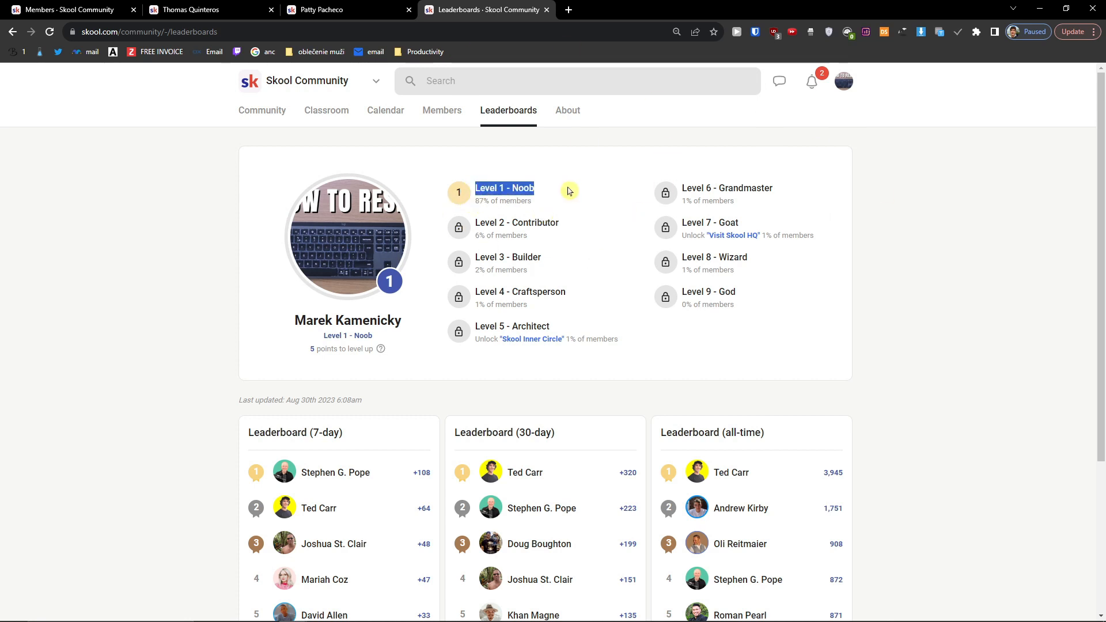
{"action": "key", "text": "ctrl+plus"}
{"action": "key", "text": "ctrl+plus"}
{"action": "left_click_drag", "start_coordinate": [457, 263], "coordinate": [617, 272]}
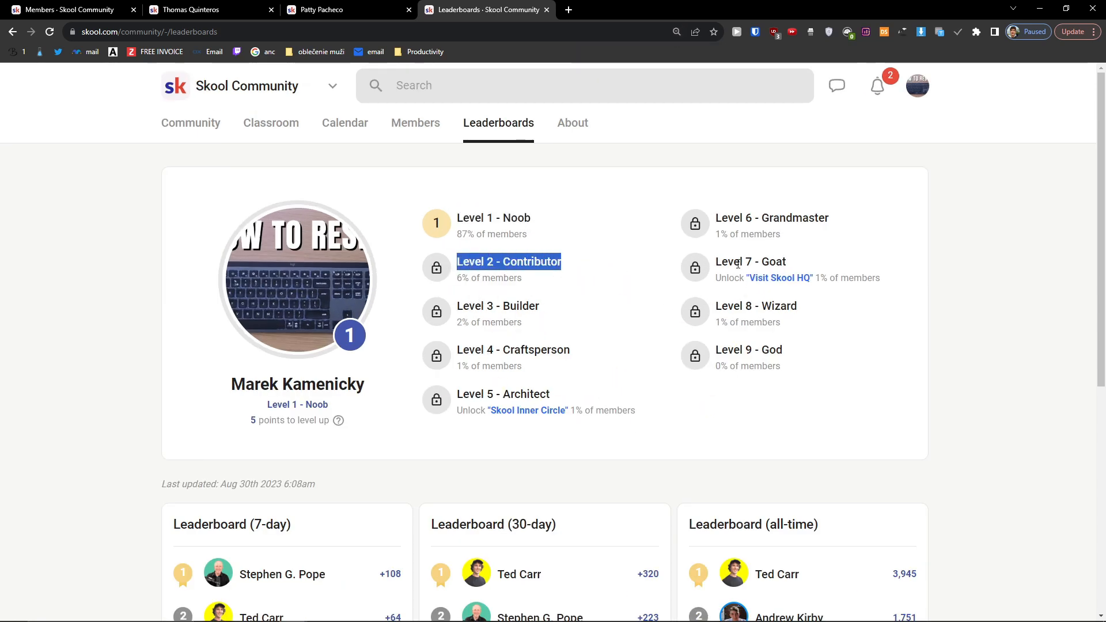
{"action": "left_click_drag", "start_coordinate": [753, 218], "coordinate": [879, 230]}
{"action": "left_click_drag", "start_coordinate": [747, 262], "coordinate": [839, 265]}
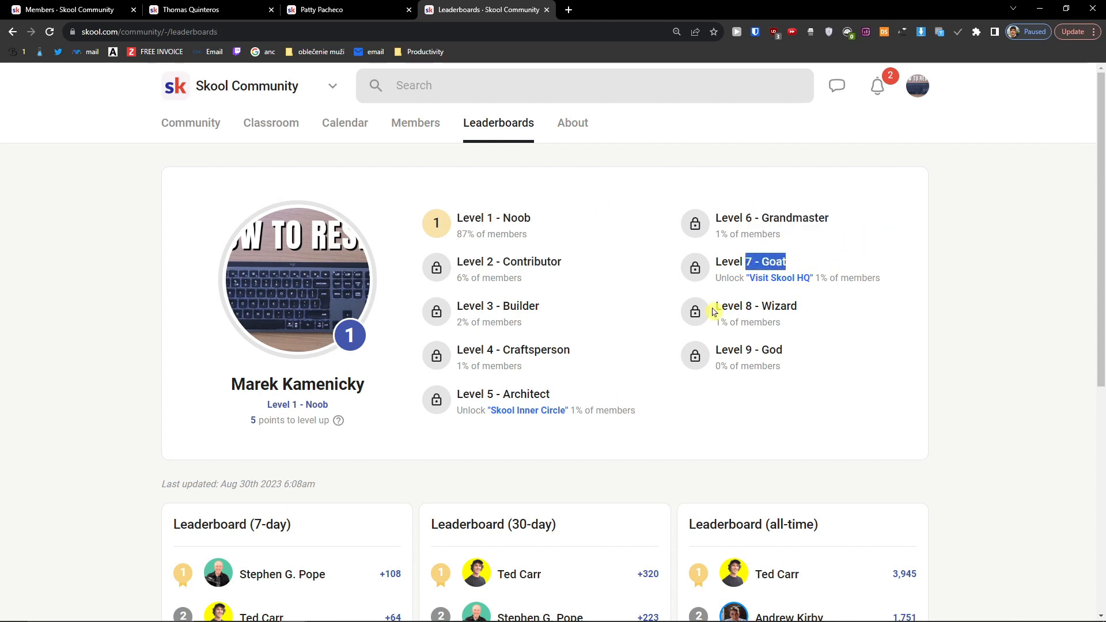
{"action": "left_click_drag", "start_coordinate": [714, 311], "coordinate": [840, 312]}
{"action": "left_click_drag", "start_coordinate": [741, 350], "coordinate": [802, 342]}
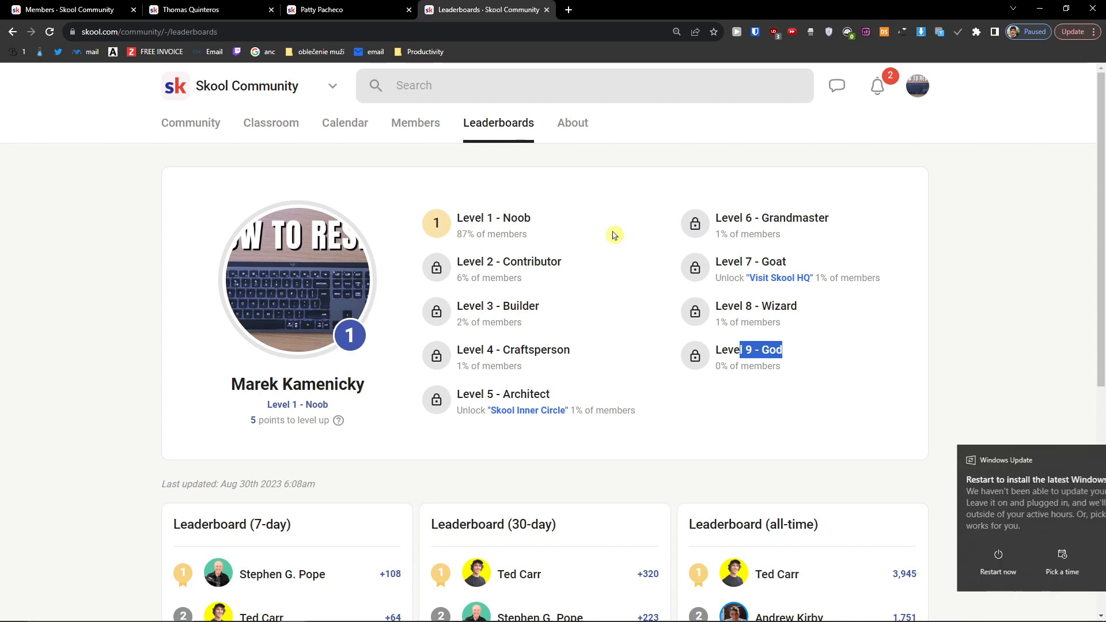
Step: Dismiss the Windows update toast, note Level 1's 87% share, and return to Infinity Creators
{"action": "left_click", "coordinate": [1082, 460]}
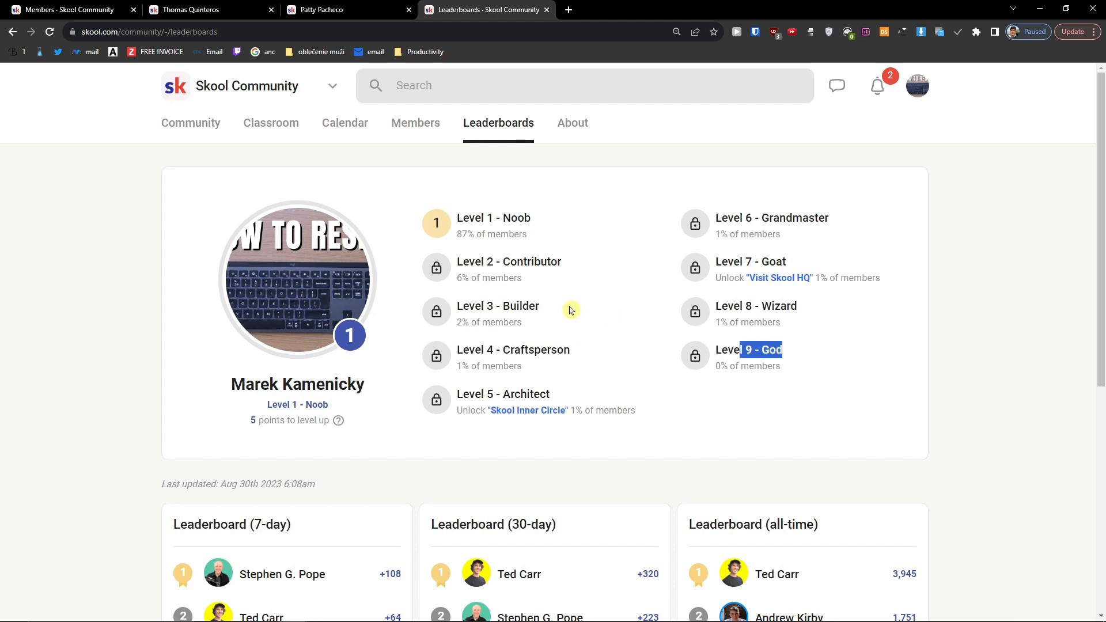
{"action": "left_click_drag", "start_coordinate": [454, 218], "coordinate": [560, 242]}
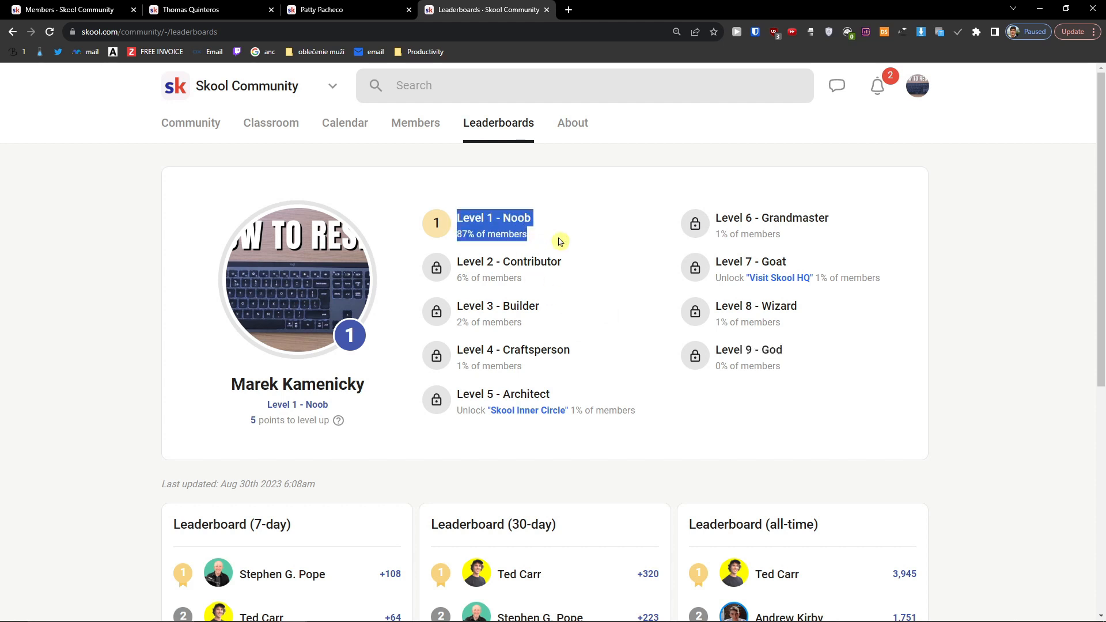
{"action": "key", "text": "alt+Tab"}
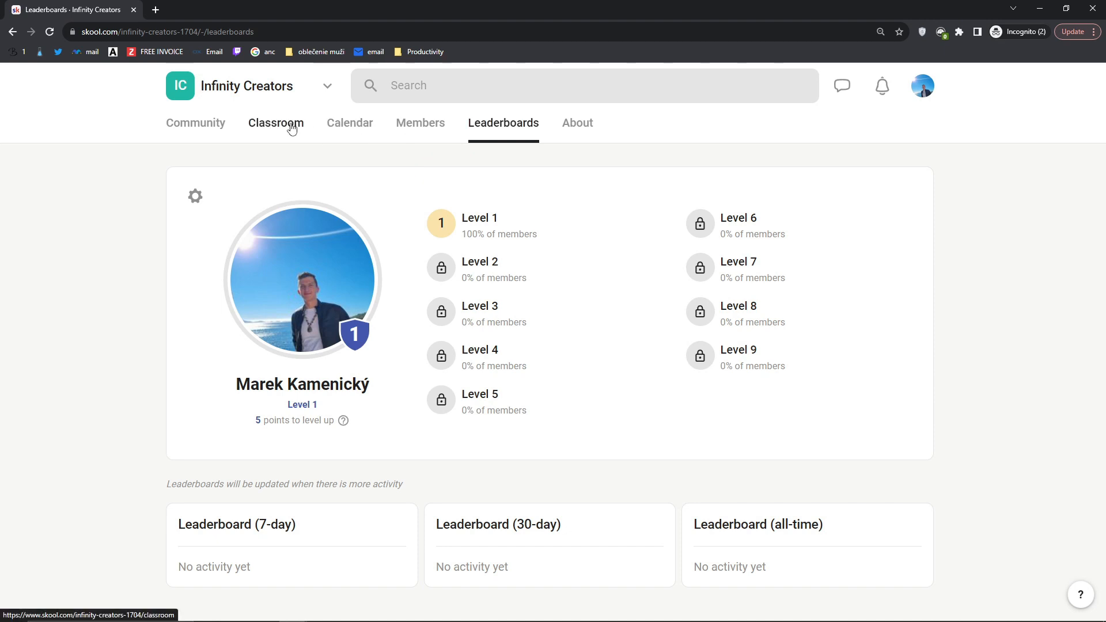
Step: Compare Infinity Creators' classroom with its leaderboards, noting the 0% level shares and 7/30-day boards
{"action": "left_click", "coordinate": [291, 129]}
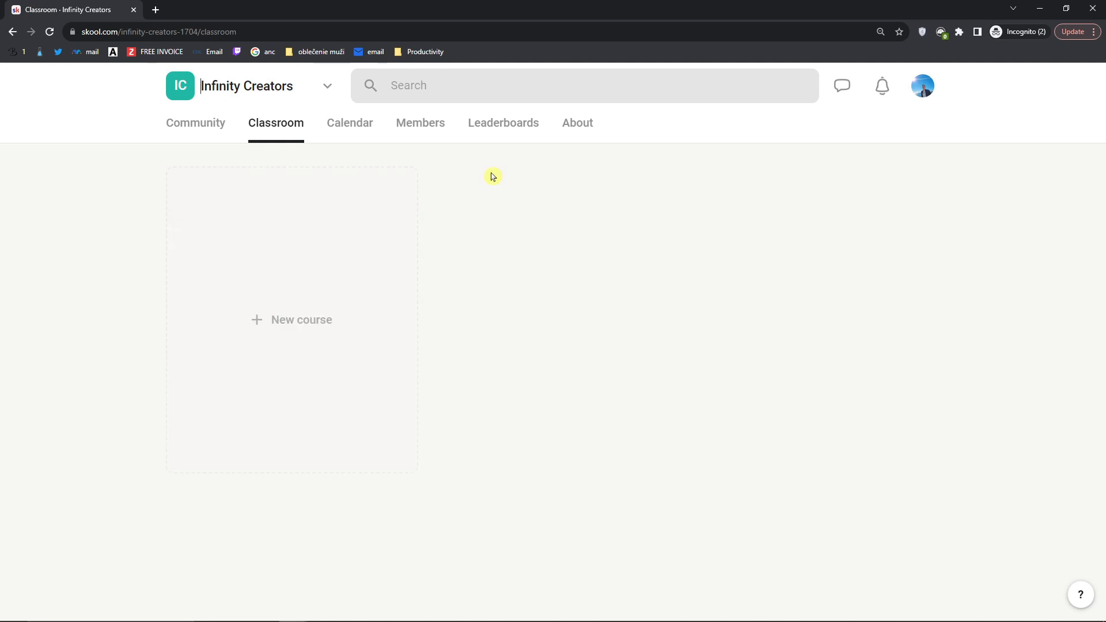
{"action": "left_click", "coordinate": [517, 139]}
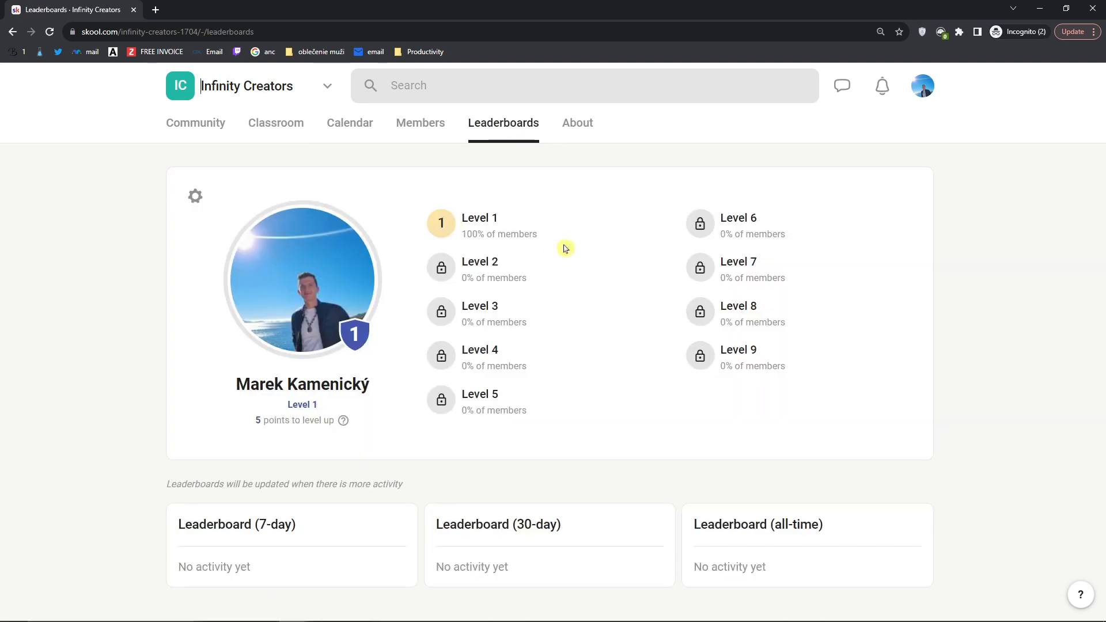
{"action": "left_click_drag", "start_coordinate": [462, 263], "coordinate": [538, 284]}
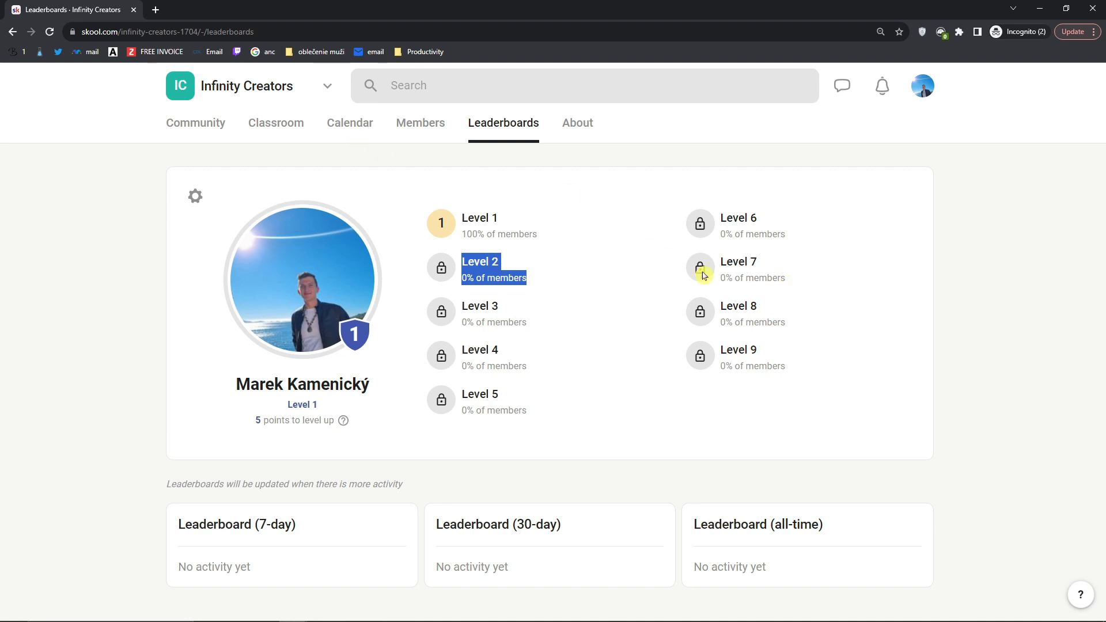
{"action": "left_click_drag", "start_coordinate": [722, 263], "coordinate": [807, 279]}
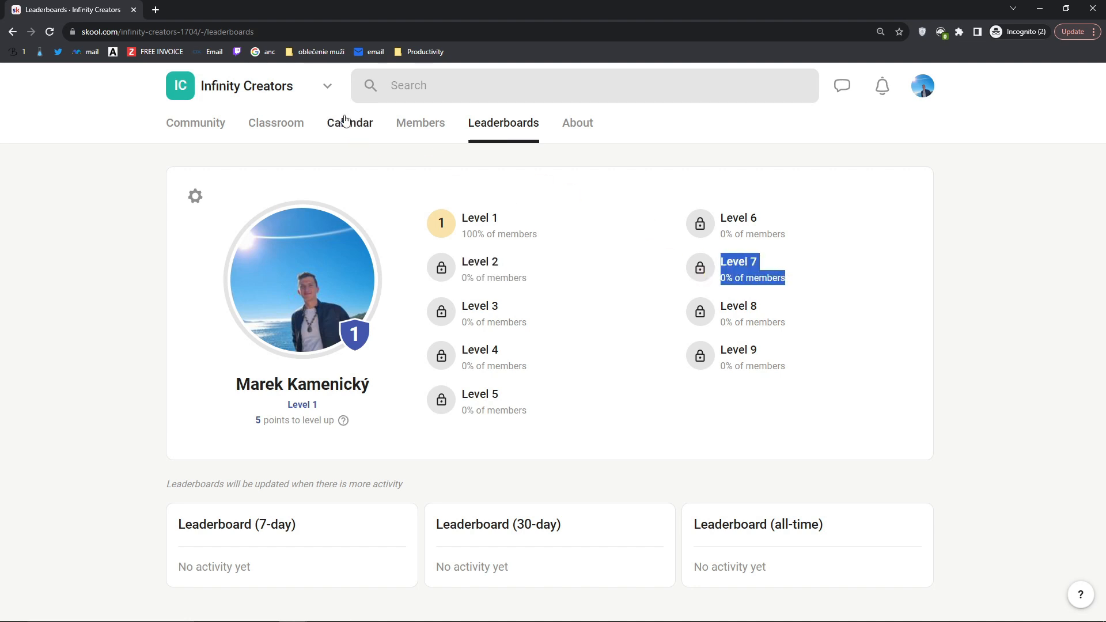
{"action": "left_click", "coordinate": [306, 123]}
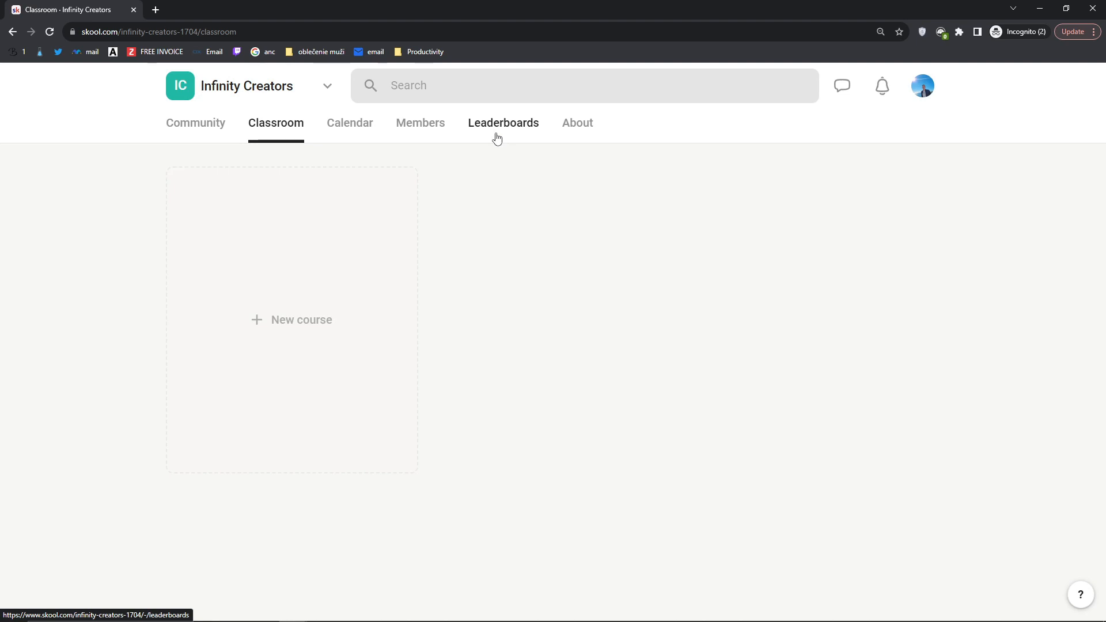
{"action": "left_click", "coordinate": [497, 139]}
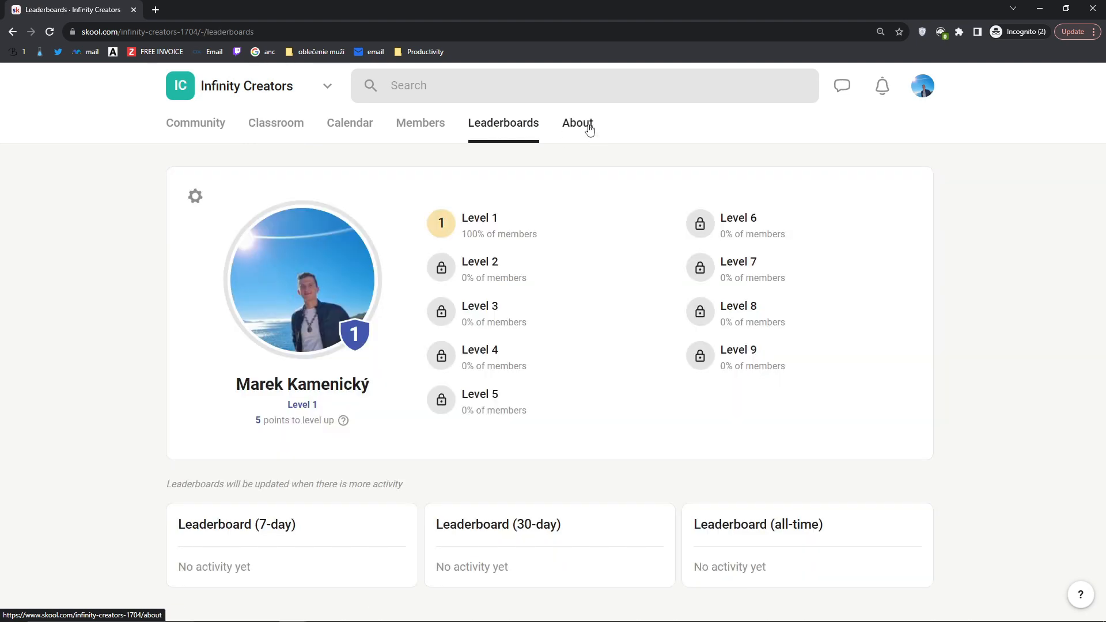
{"action": "left_click_drag", "start_coordinate": [177, 524], "coordinate": [317, 526]}
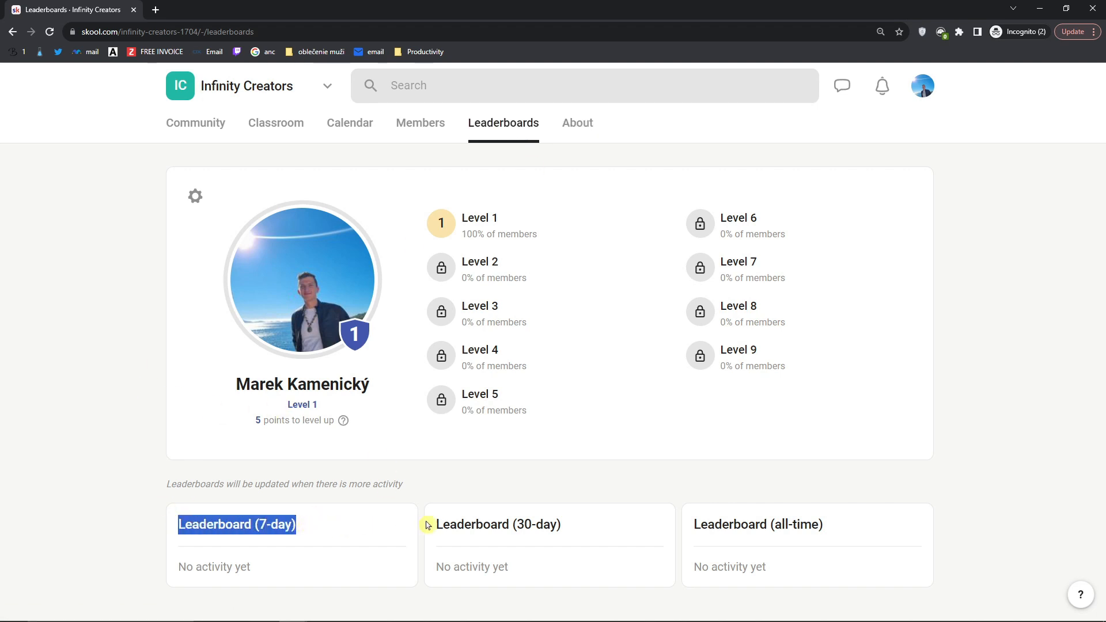
{"action": "left_click_drag", "start_coordinate": [436, 524], "coordinate": [586, 537]}
Step: Compare Skool Community's 7-day and 30-day leaderboards, then open the Infinity Creators About page
{"action": "key", "text": "alt+Tab"}
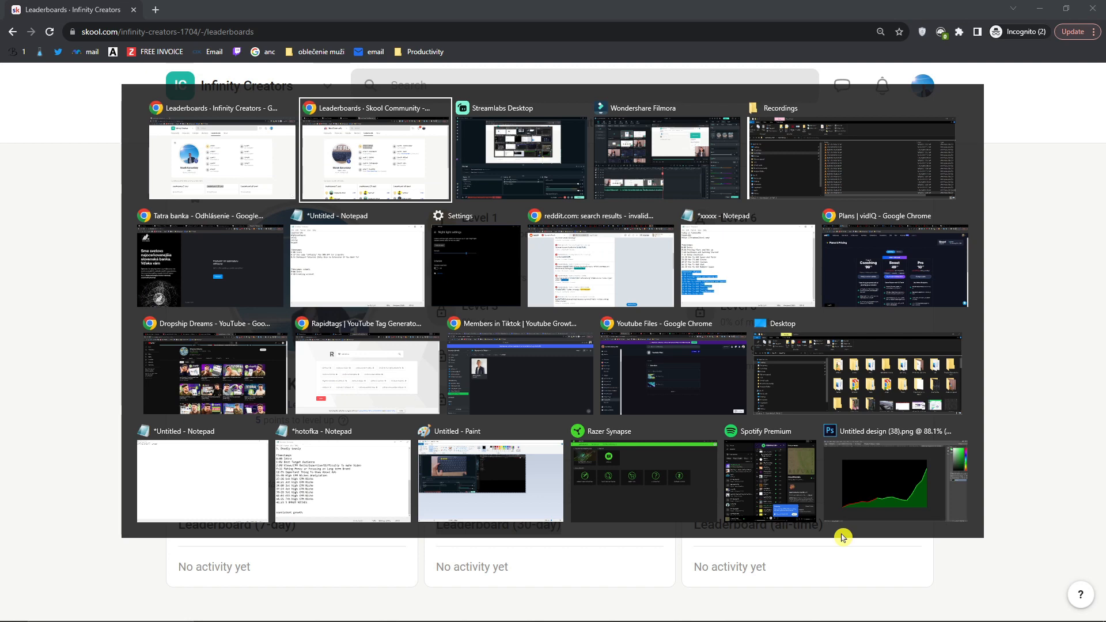
{"action": "scroll", "coordinate": [534, 446], "scroll_direction": "down", "scroll_amount": 3}
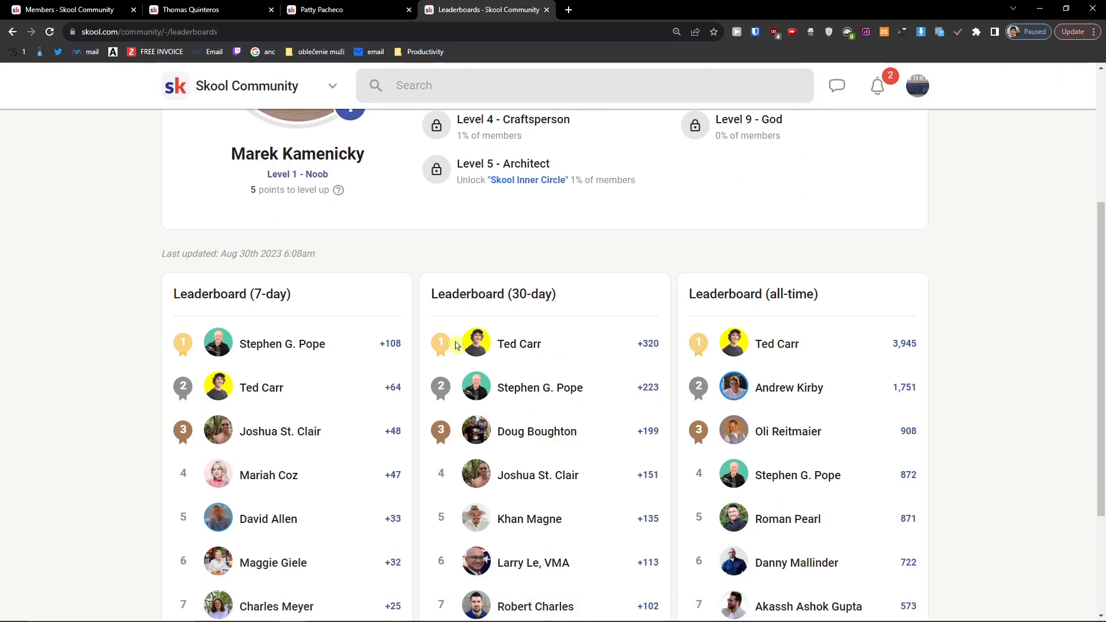
{"action": "left_click_drag", "start_coordinate": [176, 297], "coordinate": [254, 295]}
{"action": "left_click_drag", "start_coordinate": [432, 295], "coordinate": [493, 295]}
{"action": "scroll", "coordinate": [740, 375], "scroll_direction": "down", "scroll_amount": 1}
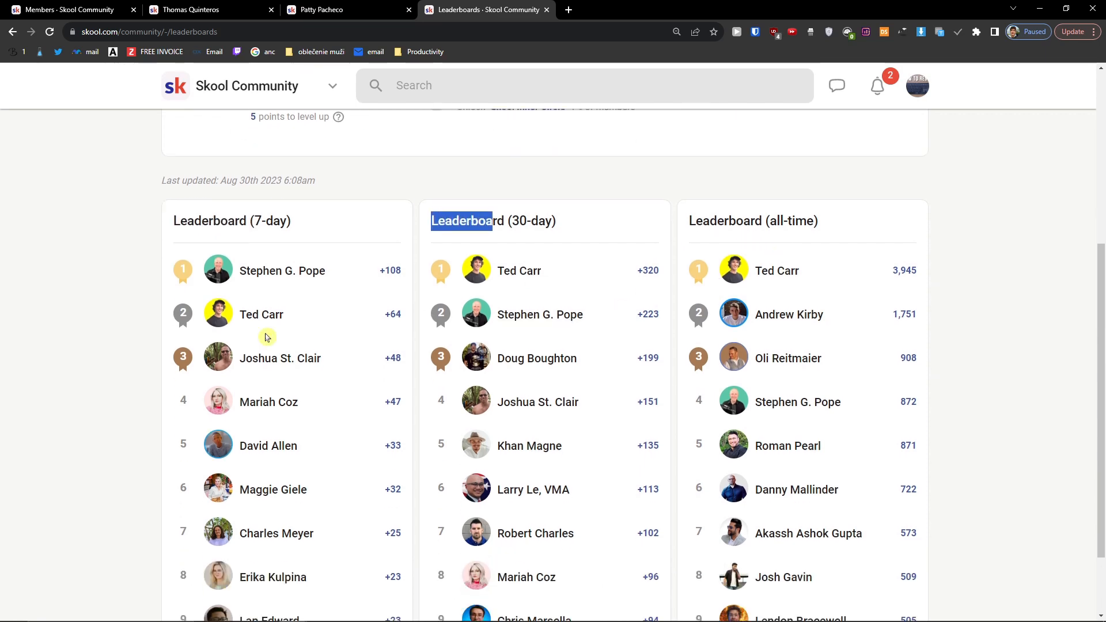
{"action": "scroll", "coordinate": [740, 375], "scroll_direction": "up", "scroll_amount": 1}
{"action": "key", "text": "alt+Tab"}
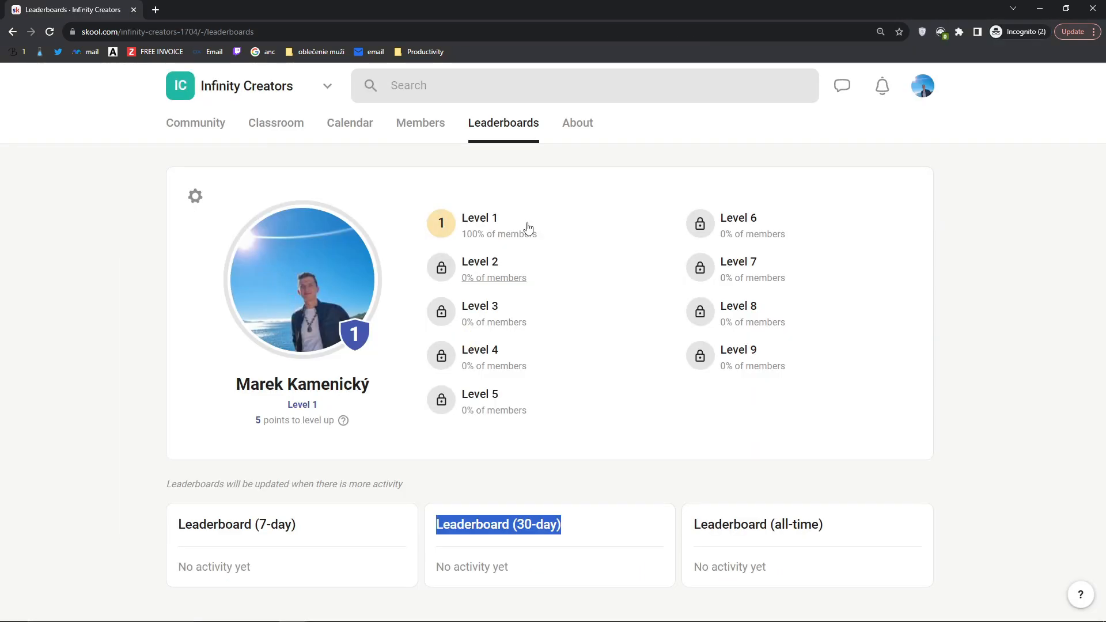
{"action": "left_click", "coordinate": [574, 125]}
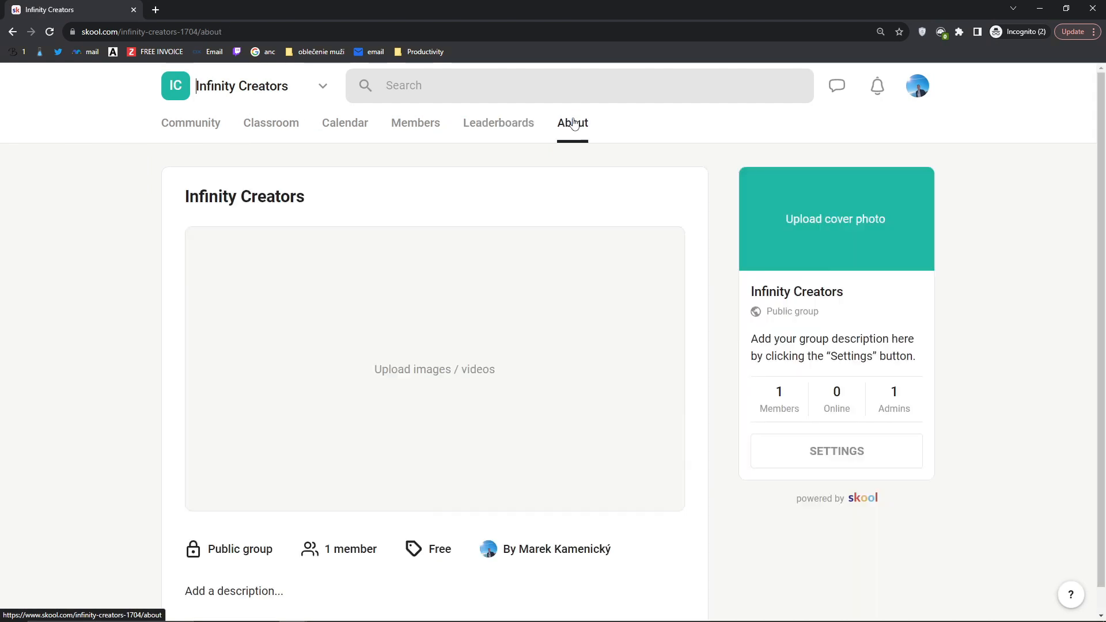
Step: Review the About page, glance at the chat and notification lists, then open the group switcher
{"action": "scroll", "coordinate": [401, 306], "scroll_direction": "down", "scroll_amount": 1}
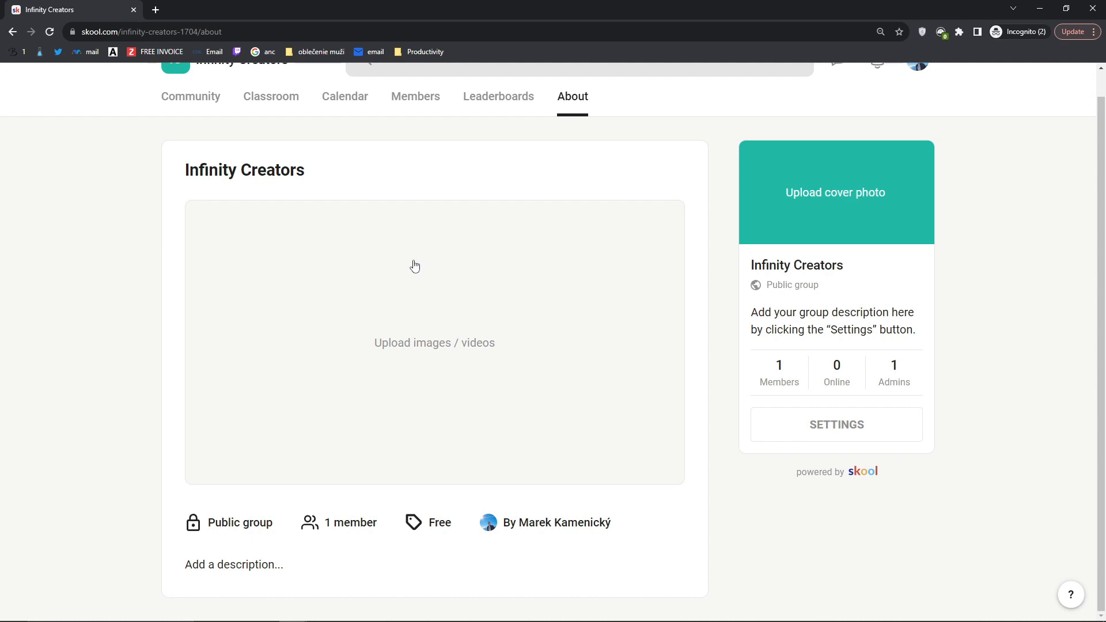
{"action": "scroll", "coordinate": [413, 268], "scroll_direction": "up", "scroll_amount": 1}
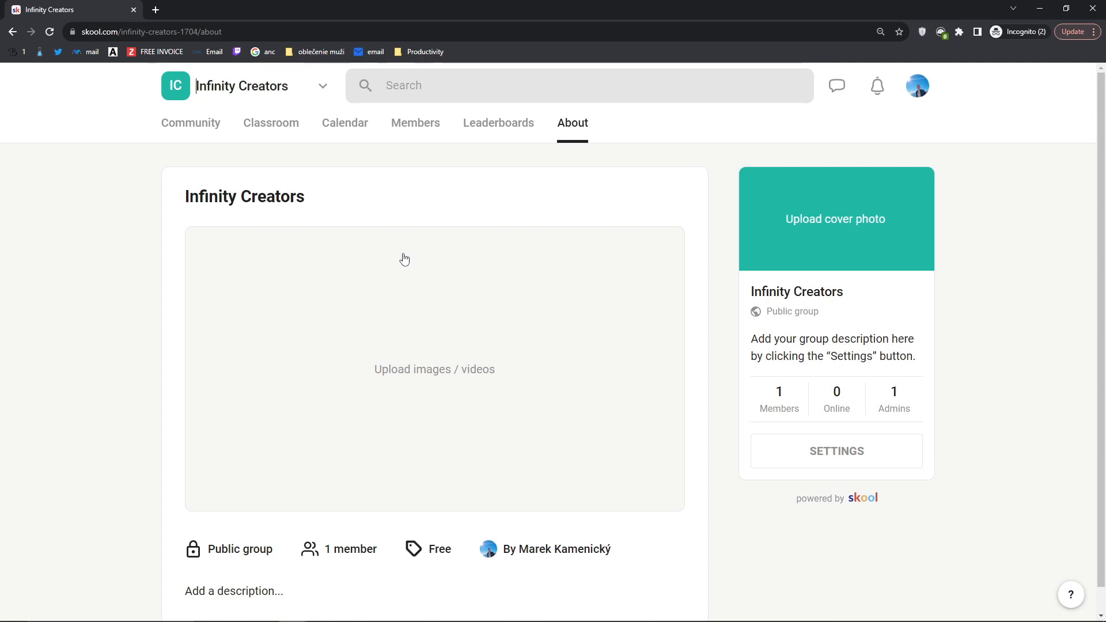
{"action": "left_click", "coordinate": [853, 83]}
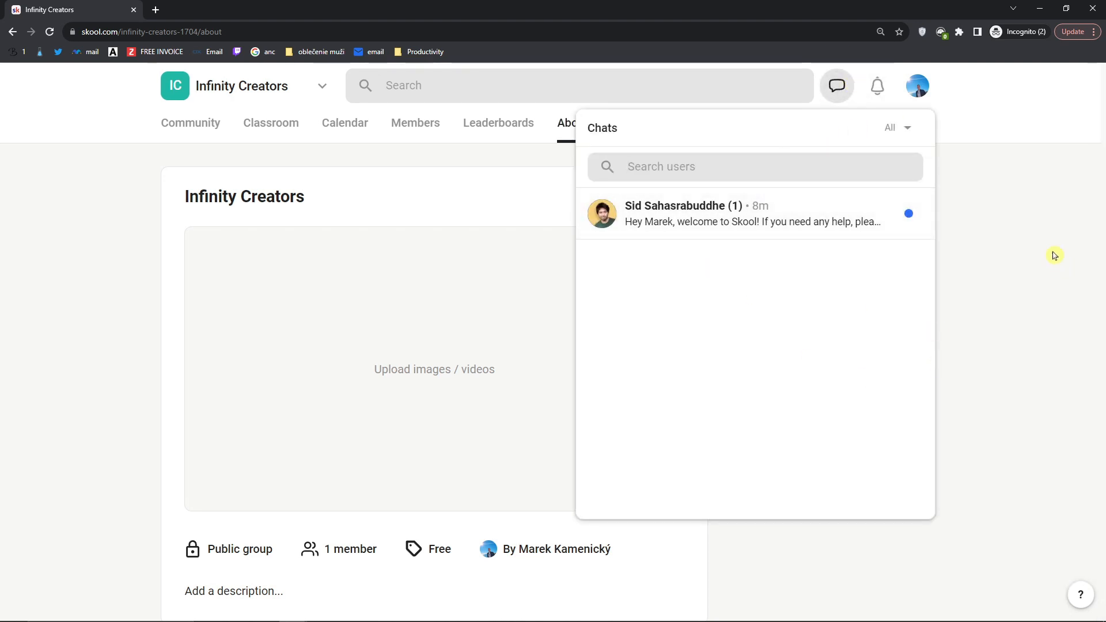
{"action": "left_click", "coordinate": [1026, 230]}
{"action": "left_click", "coordinate": [876, 86]}
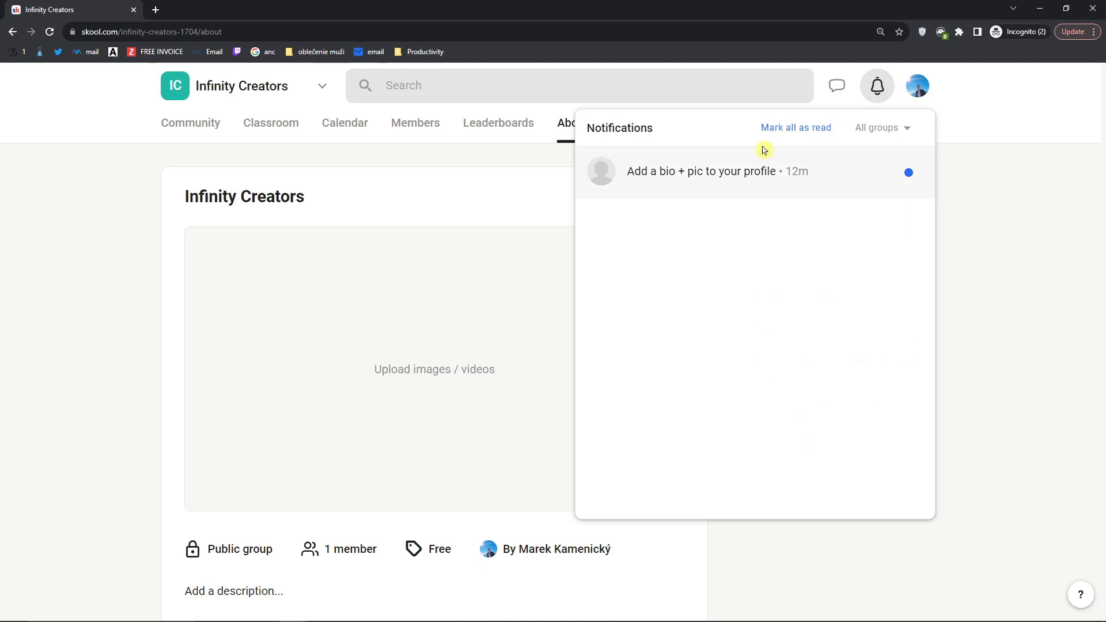
{"action": "left_click", "coordinate": [1042, 260]}
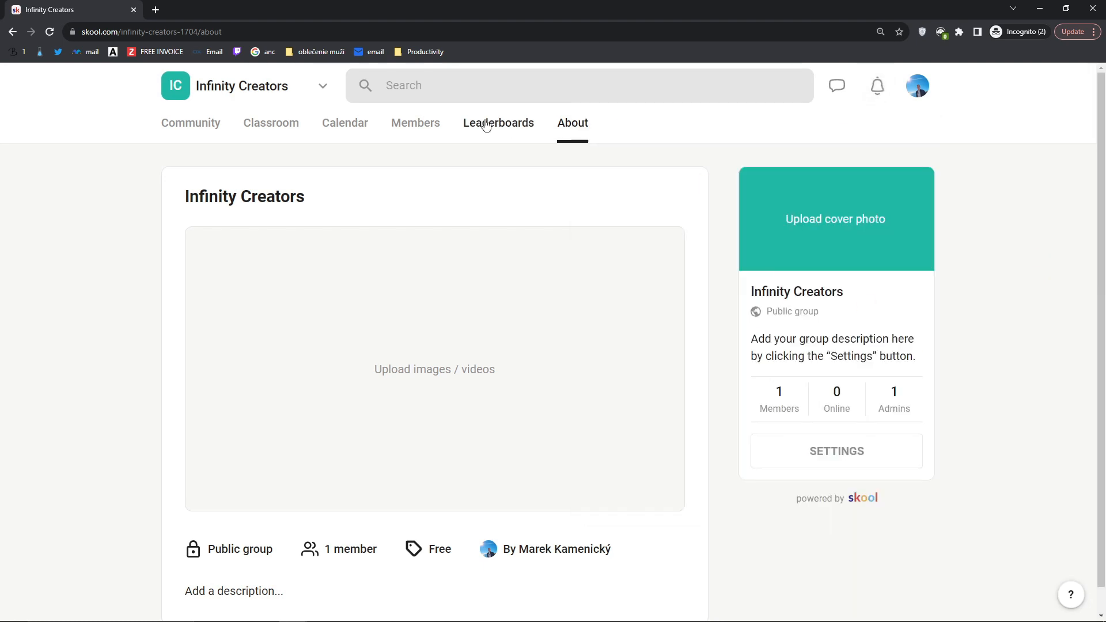
{"action": "left_click", "coordinate": [322, 86]}
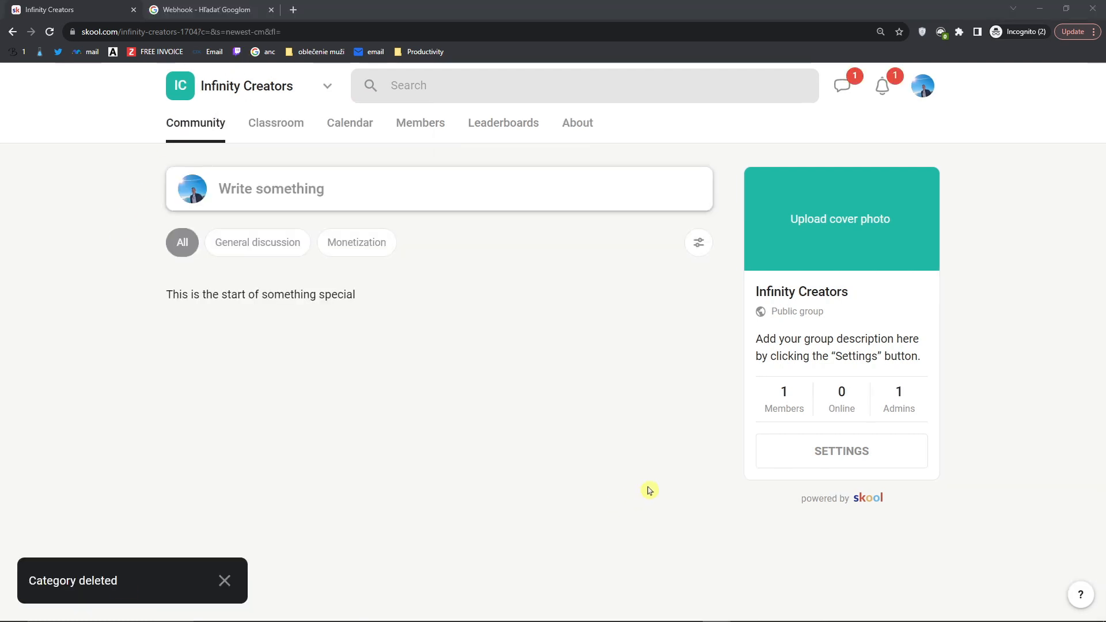
Step: Open Infinity Creators settings and review the Dashboard subscriptions, paid members and $0 MRR
{"action": "left_click", "coordinate": [867, 455]}
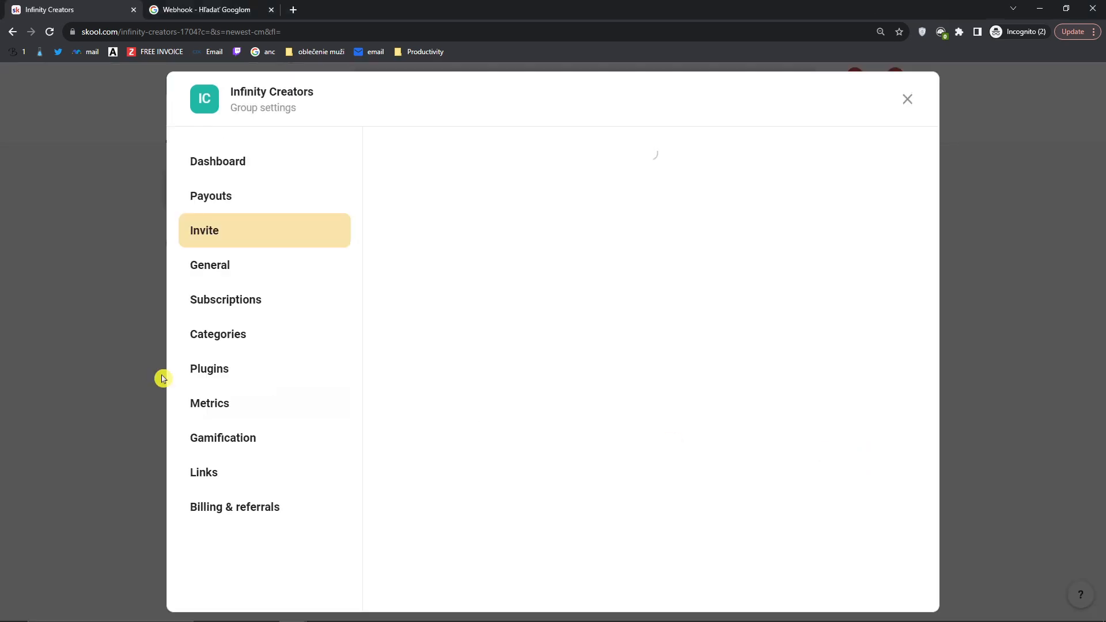
{"action": "left_click", "coordinate": [238, 156]}
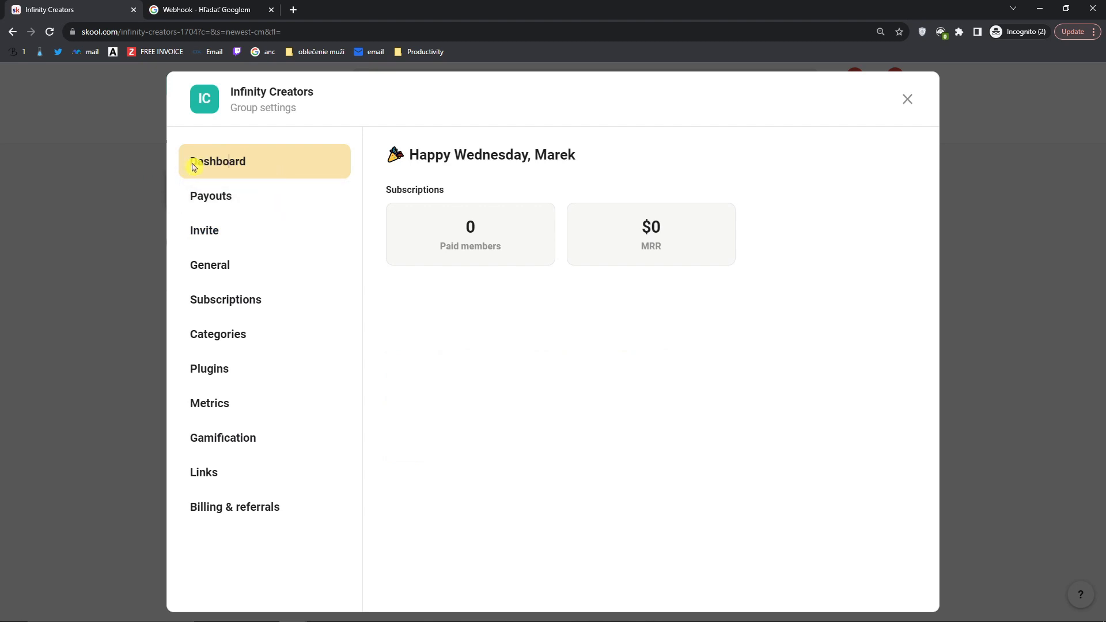
{"action": "left_click_drag", "start_coordinate": [387, 192], "coordinate": [456, 196]}
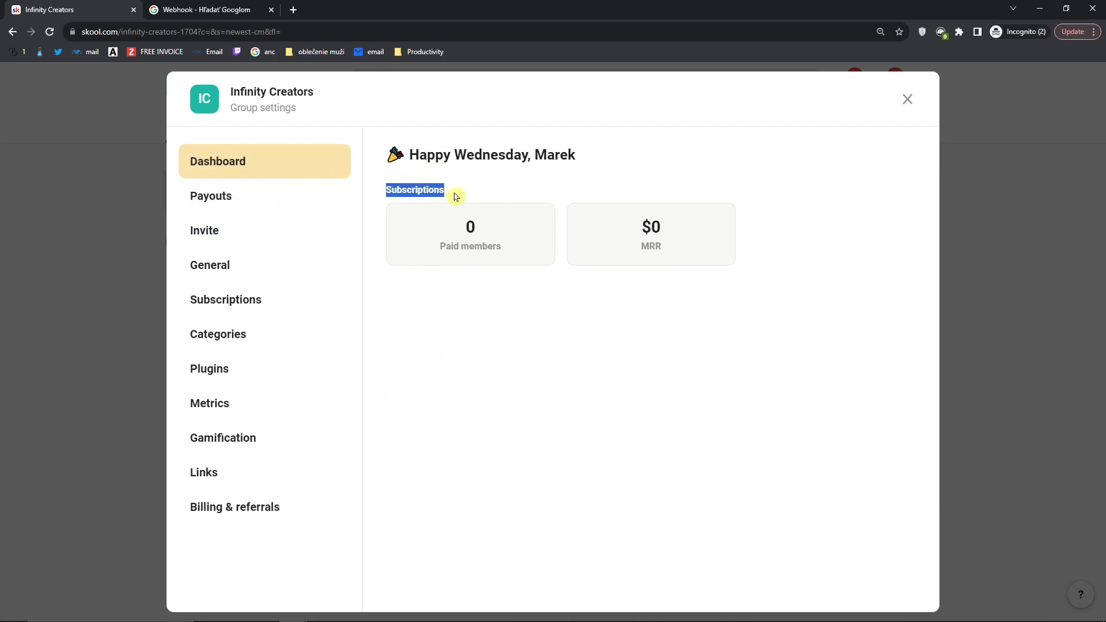
{"action": "left_click_drag", "start_coordinate": [447, 246], "coordinate": [528, 259]}
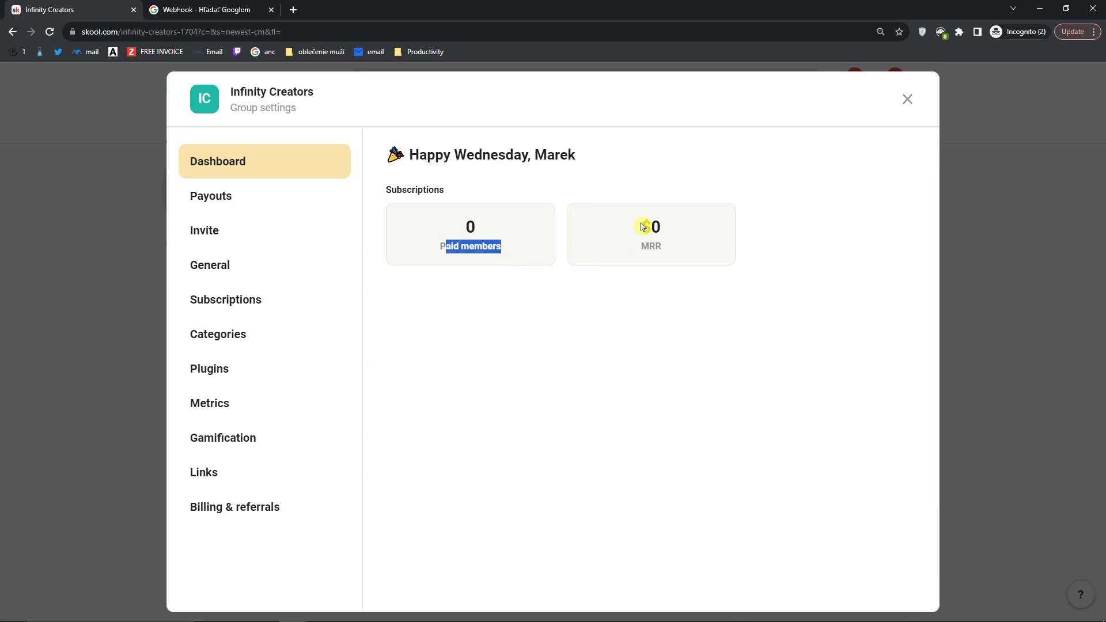
{"action": "left_click_drag", "start_coordinate": [643, 226], "coordinate": [676, 259]}
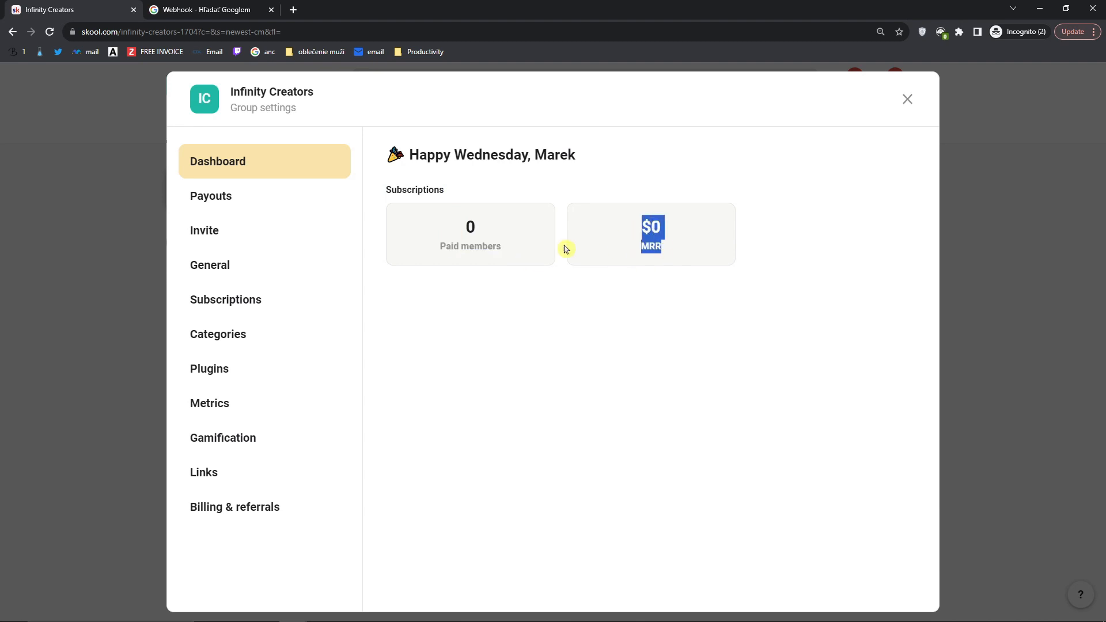
Step: Check the Payouts page's $0.00 balance and next payout note, then go to Invite
{"action": "left_click", "coordinate": [272, 210]}
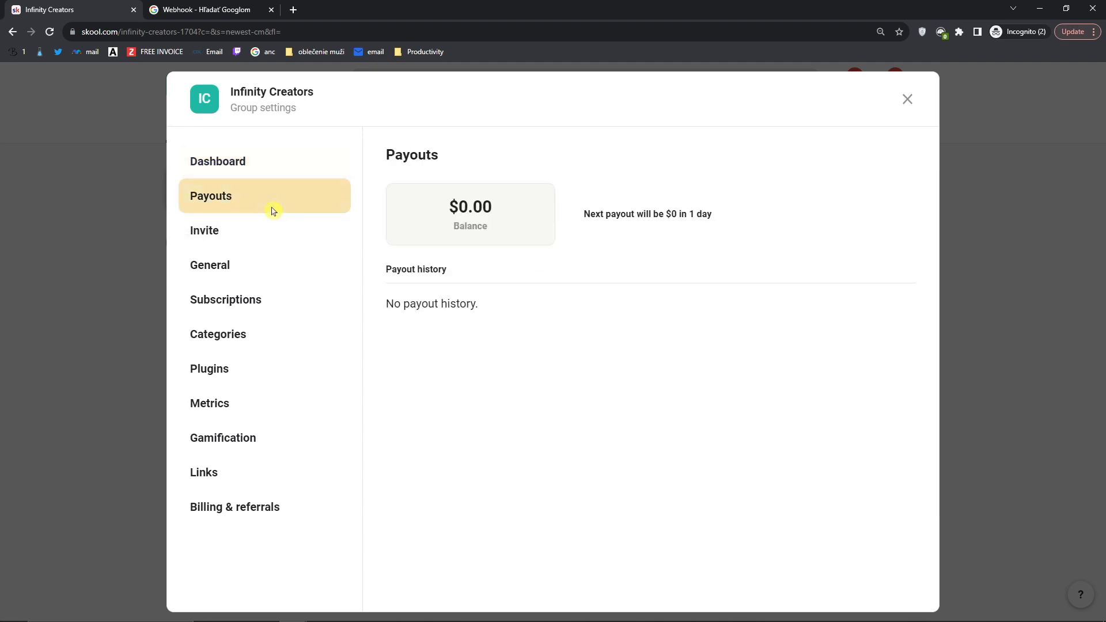
{"action": "left_click_drag", "start_coordinate": [584, 221], "coordinate": [715, 220]}
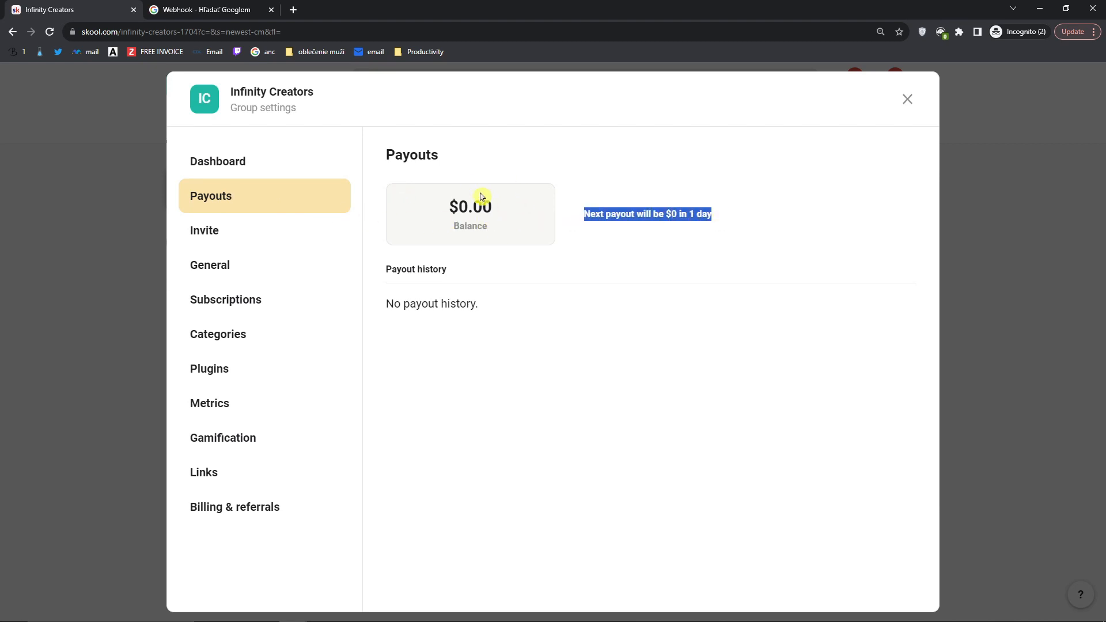
{"action": "left_click", "coordinate": [254, 232]}
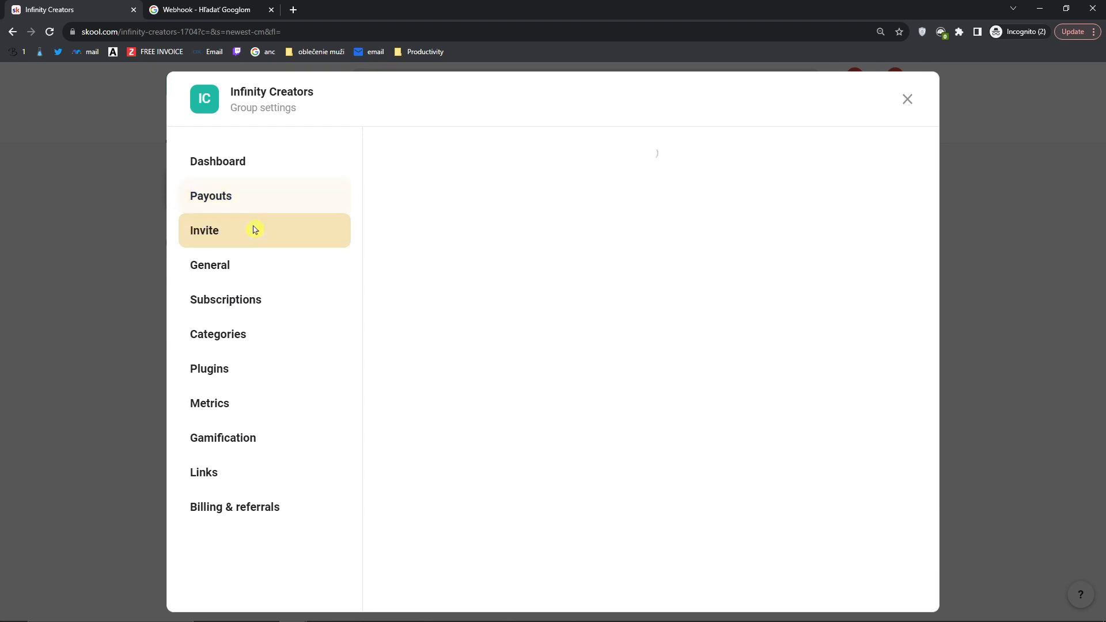
Step: Reveal the Infinity Creators shareable invite link, select the URL and copy it
{"action": "left_click", "coordinate": [461, 217]}
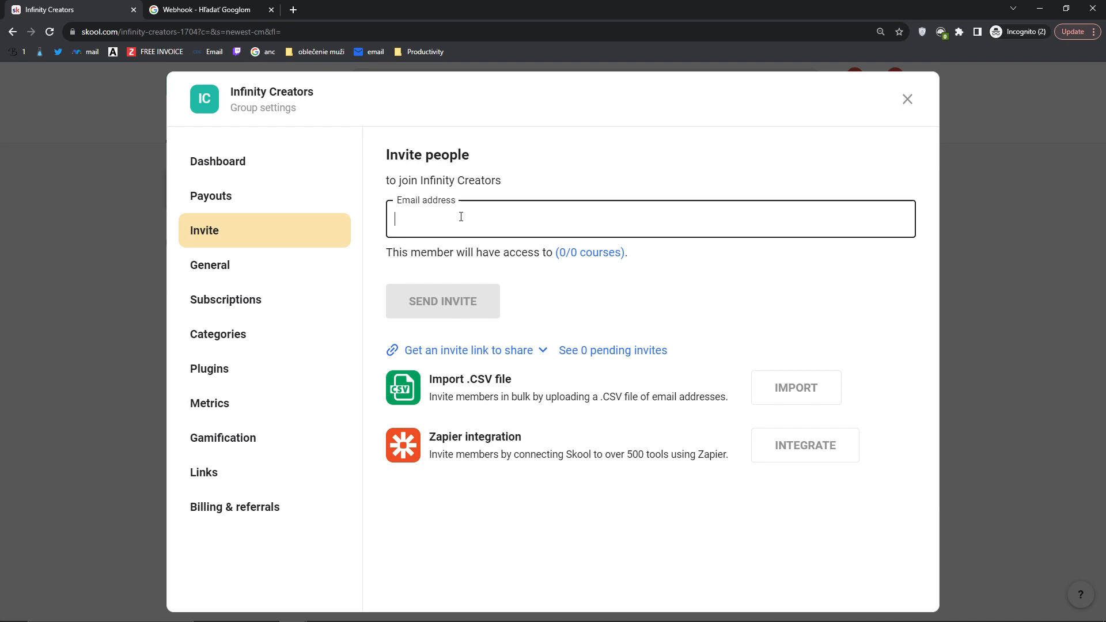
{"action": "left_click", "coordinate": [548, 354]}
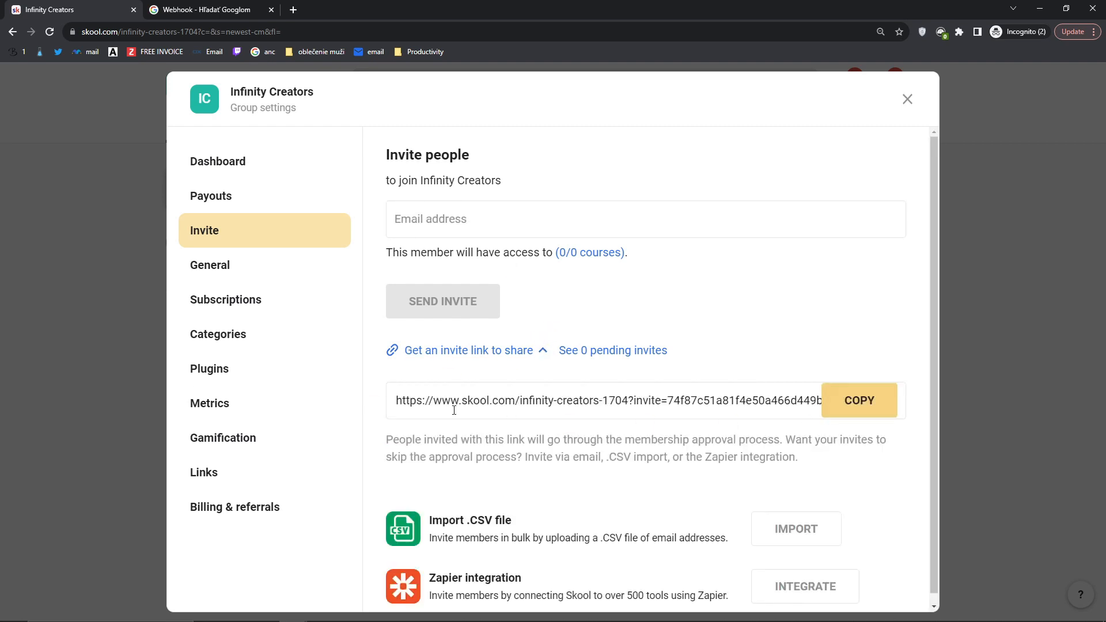
{"action": "left_click_drag", "start_coordinate": [410, 402], "coordinate": [761, 406]}
{"action": "left_click", "coordinate": [852, 411]}
{"action": "left_click_drag", "start_coordinate": [405, 397], "coordinate": [627, 400]}
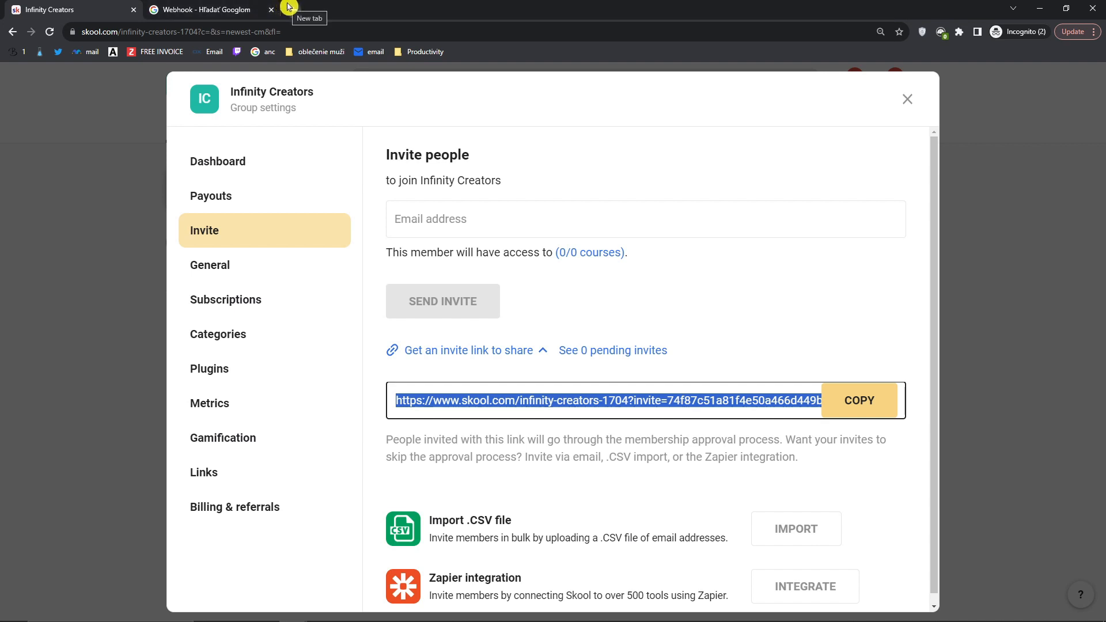
Step: Open General settings and try editing the group URL and description fields
{"action": "left_click", "coordinate": [263, 275]}
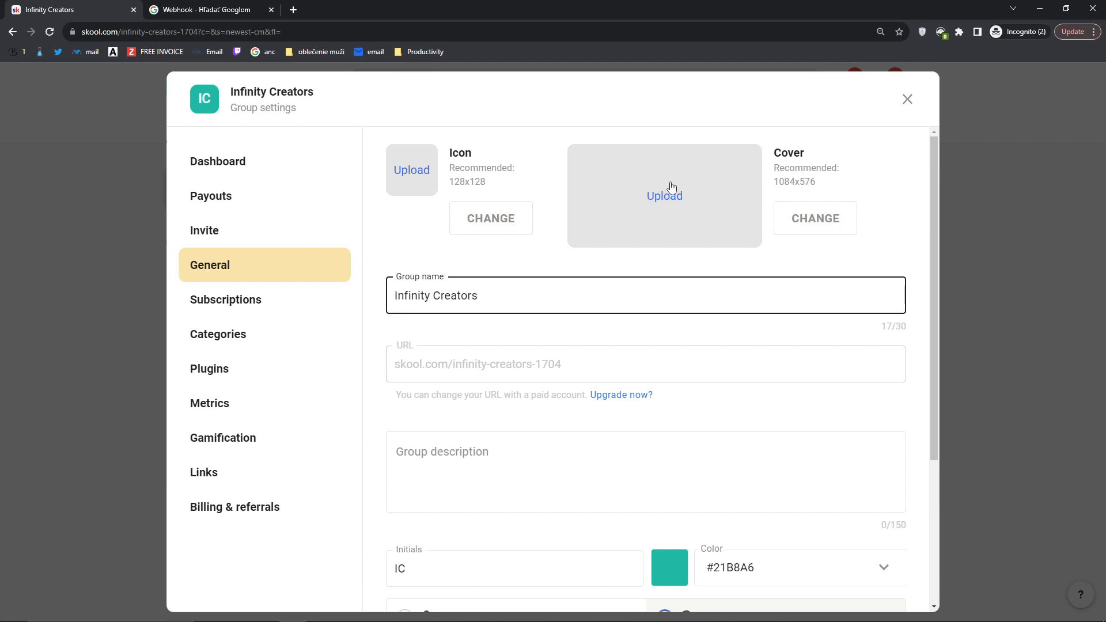
{"action": "left_click", "coordinate": [496, 364]}
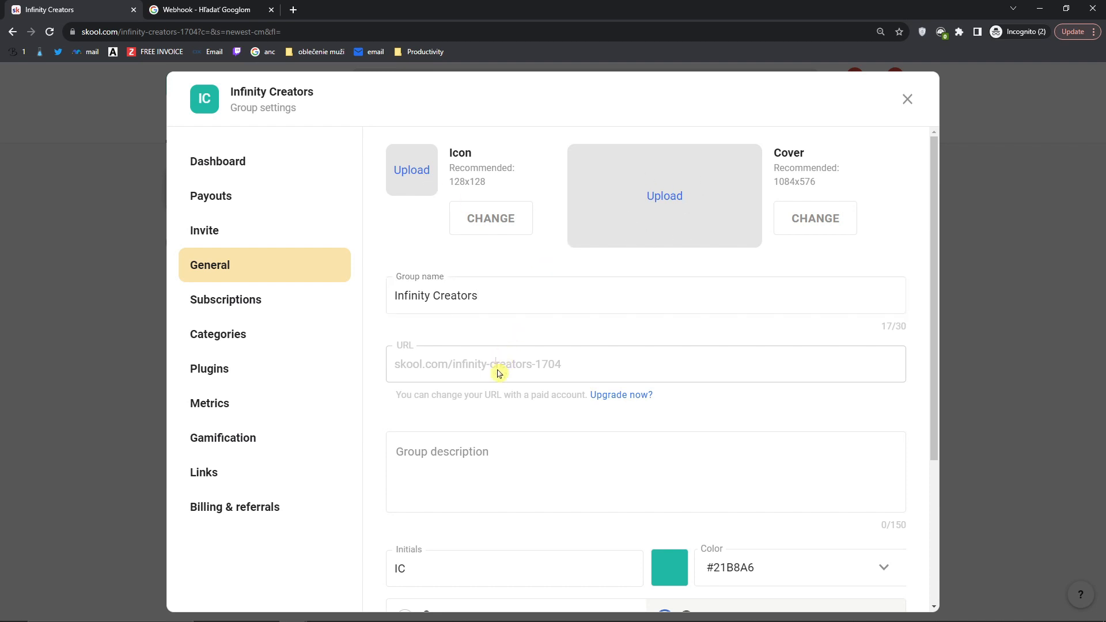
{"action": "middle_click", "coordinate": [560, 433]}
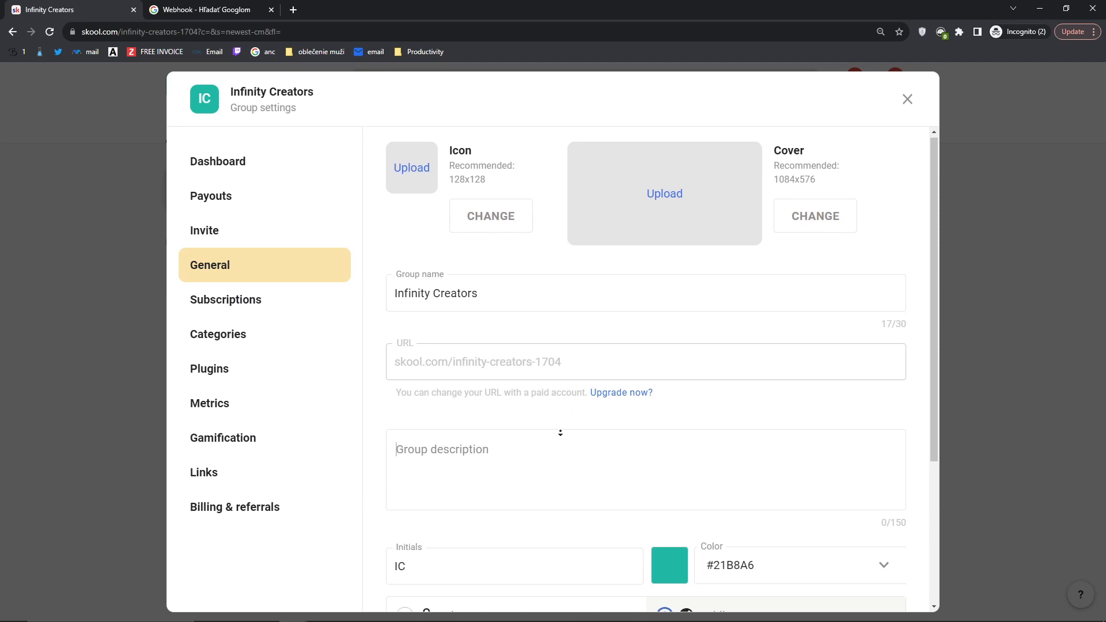
{"action": "left_click", "coordinate": [531, 426]}
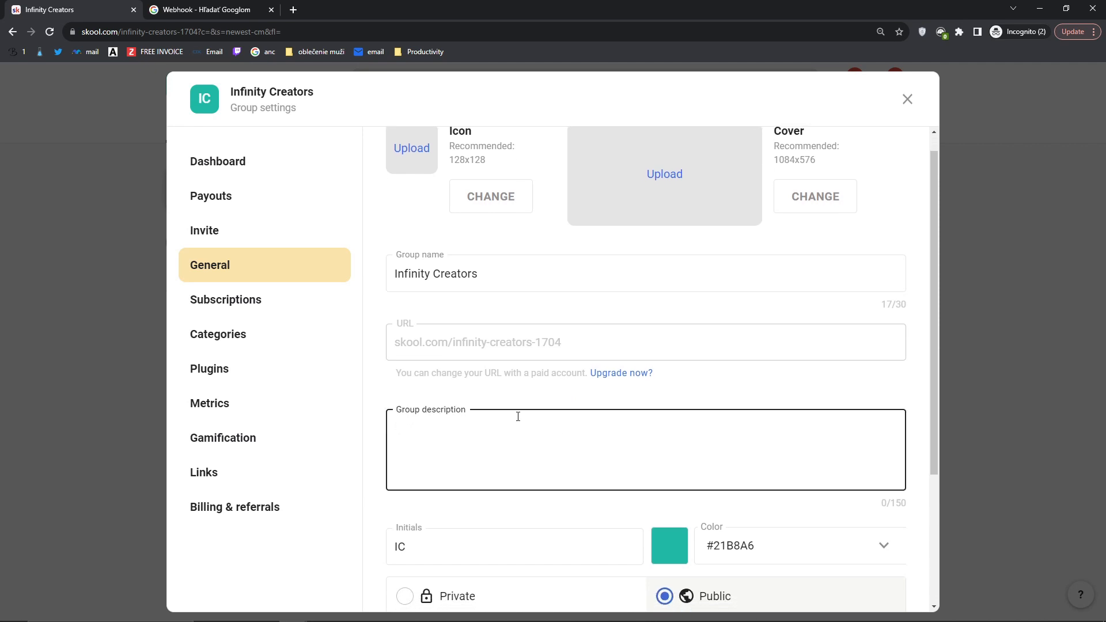
{"action": "scroll", "coordinate": [516, 413], "scroll_direction": "down", "scroll_amount": 2}
{"action": "scroll", "coordinate": [482, 390], "scroll_direction": "up", "scroll_amount": 2}
{"action": "left_click_drag", "start_coordinate": [392, 375], "coordinate": [621, 376]}
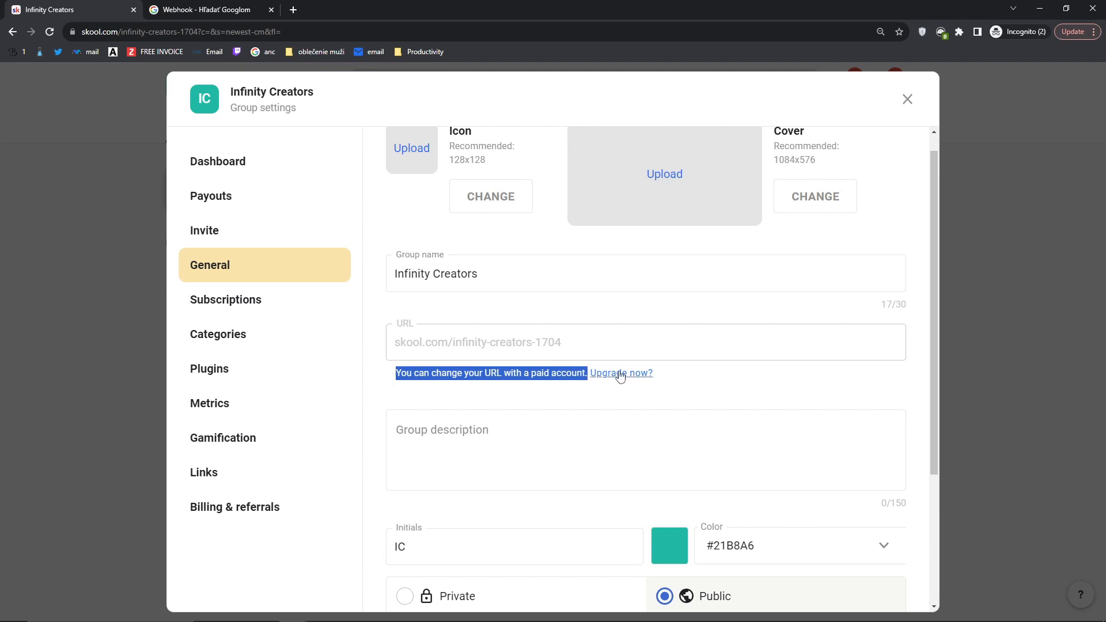
Step: Request the custom-URL upgrade, then cancel the $99/month subscription prompt
{"action": "left_click", "coordinate": [620, 375]}
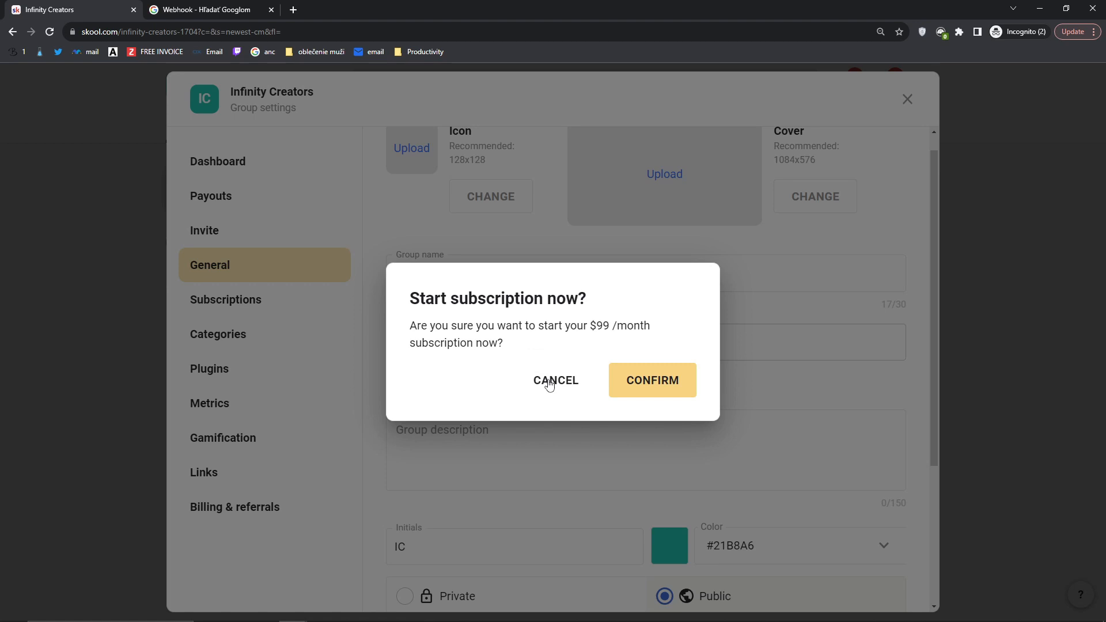
{"action": "left_click", "coordinate": [550, 384]}
{"action": "scroll", "coordinate": [511, 378], "scroll_direction": "down", "scroll_amount": 2}
{"action": "left_click", "coordinate": [476, 370]}
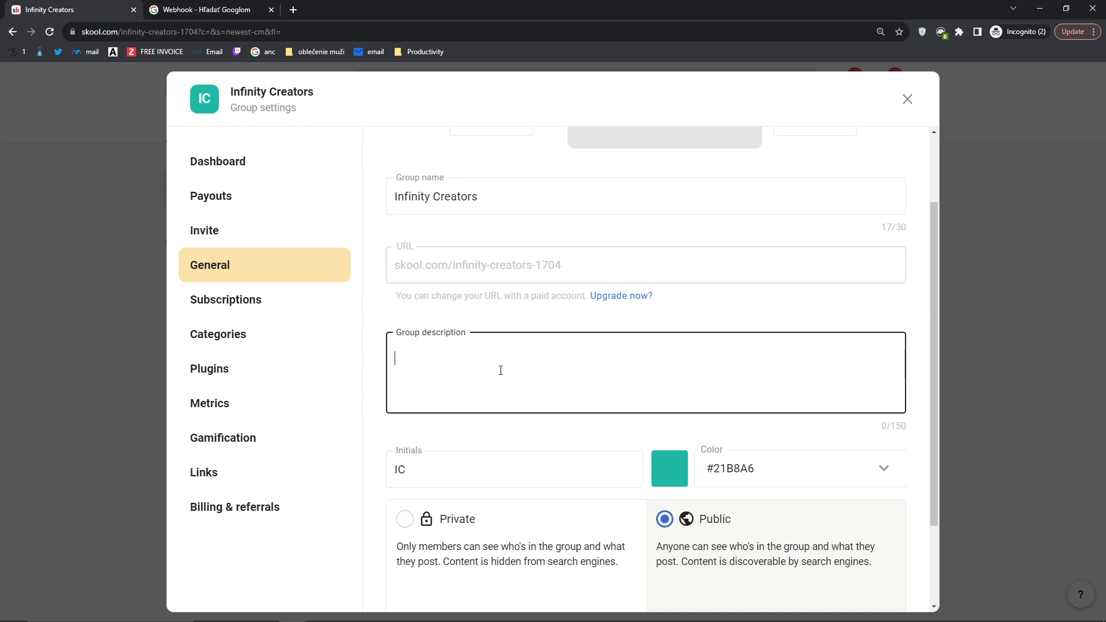
Step: Save the description 'This is a group for people who want to start on youtube' and view it on the community page
{"action": "key", "text": "Caps_Lock"}
{"action": "key", "text": "Caps_Lock"}
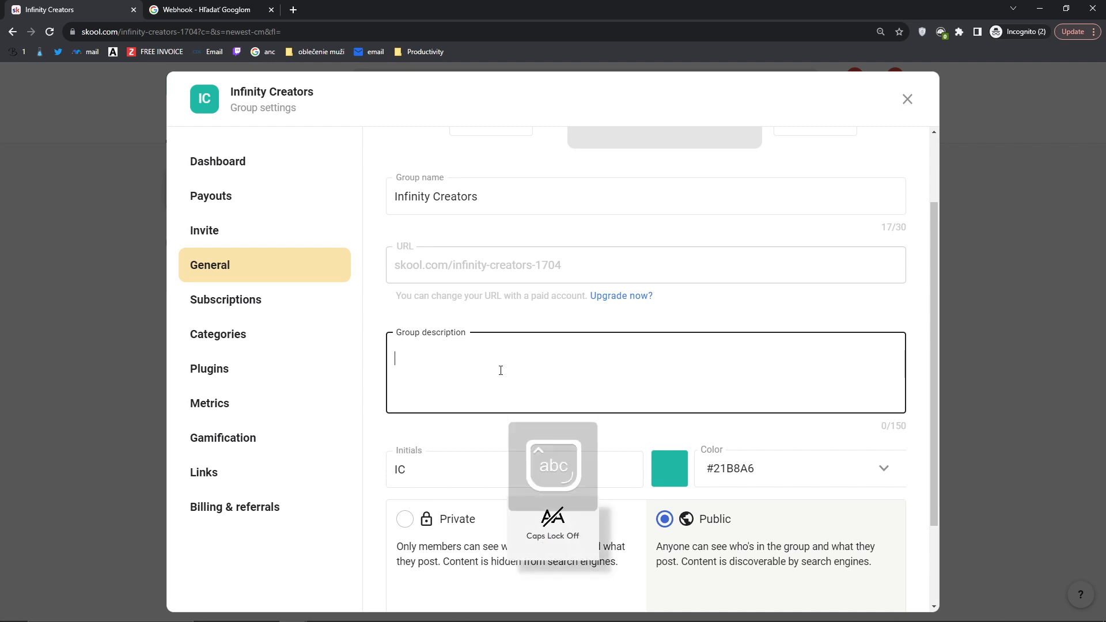
{"action": "type", "text": "This is a group for people wh"}
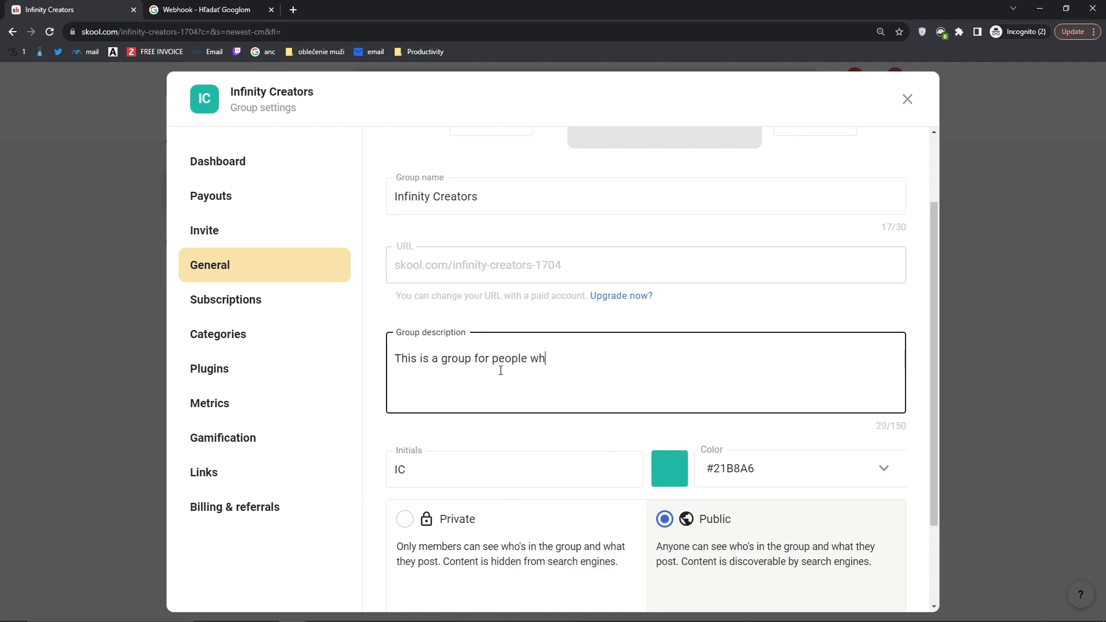
{"action": "type", "text": "o want to start on youtube"}
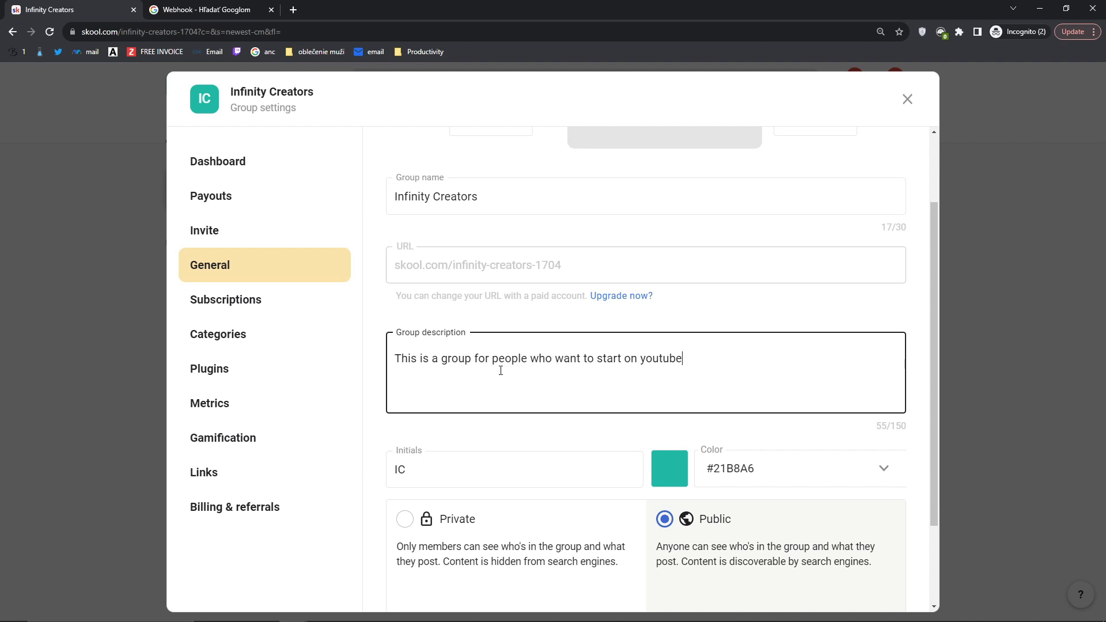
{"action": "scroll", "coordinate": [504, 380], "scroll_direction": "down", "scroll_amount": 2}
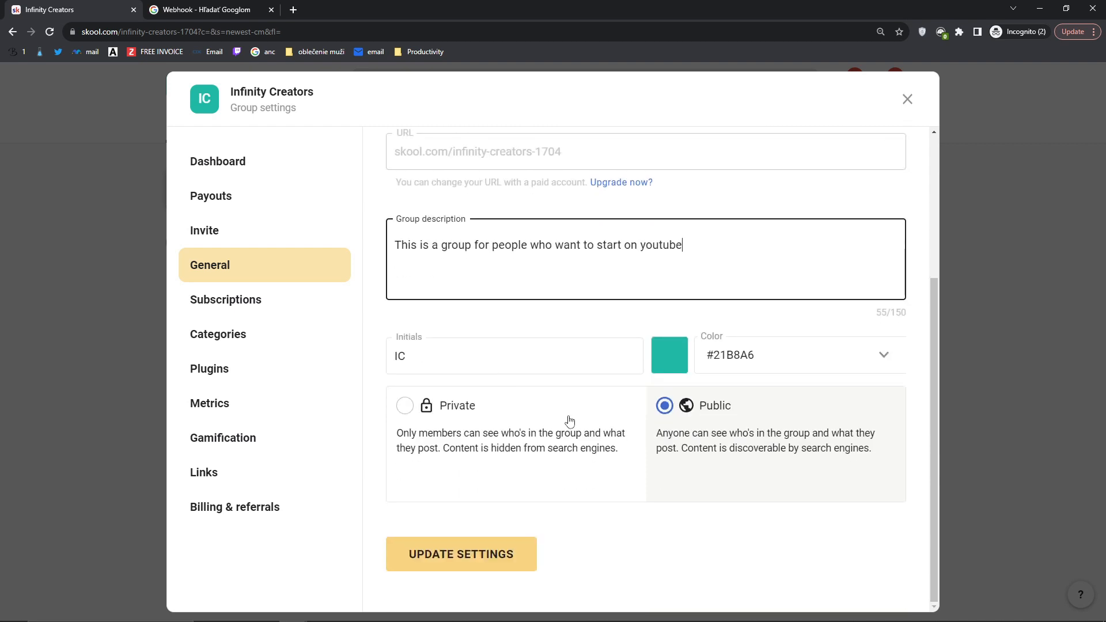
{"action": "left_click", "coordinate": [458, 560]}
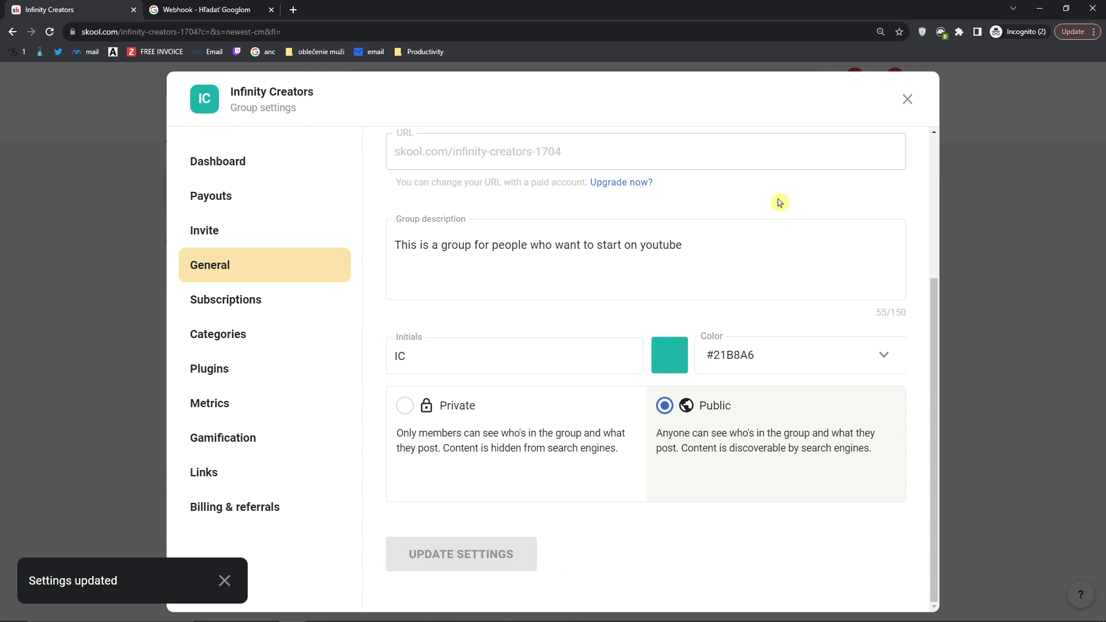
{"action": "left_click", "coordinate": [907, 100]}
{"action": "left_click_drag", "start_coordinate": [756, 339], "coordinate": [894, 366]}
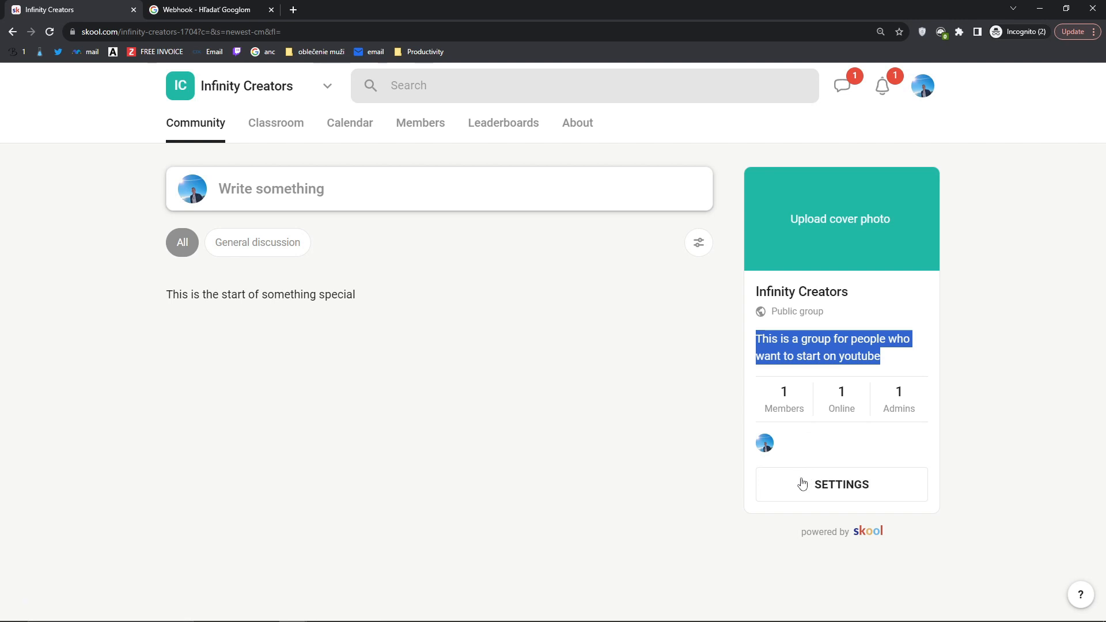
{"action": "left_click", "coordinate": [803, 484]}
Step: Change the group colour to red, save it, and view the red theme
{"action": "left_click", "coordinate": [212, 281]}
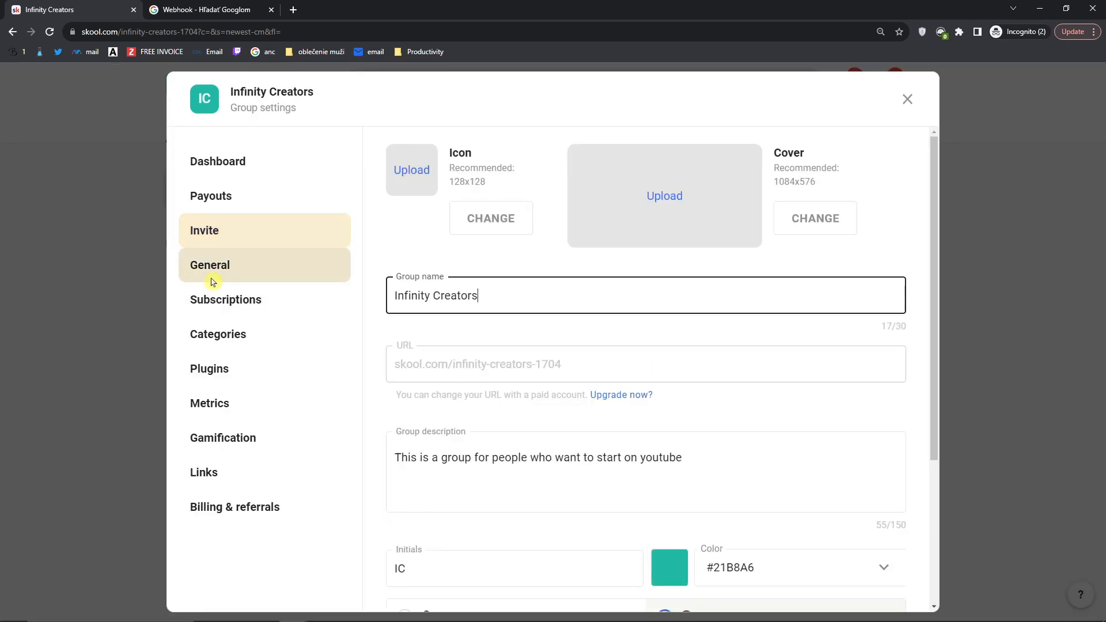
{"action": "scroll", "coordinate": [576, 404], "scroll_direction": "down", "scroll_amount": 3}
{"action": "left_click", "coordinate": [723, 418]}
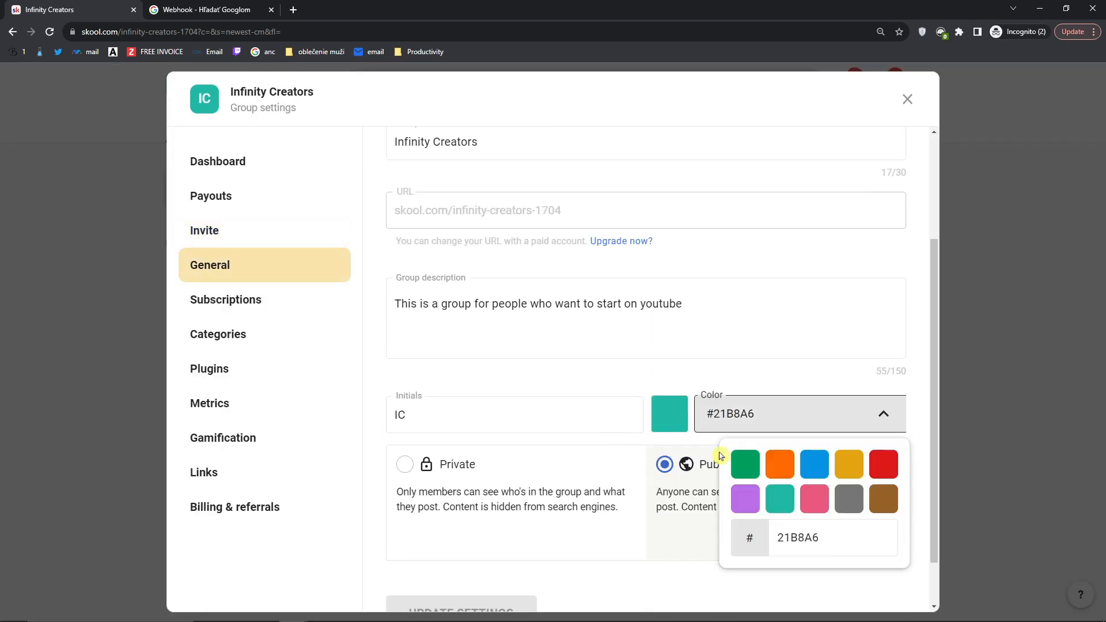
{"action": "left_click", "coordinate": [883, 470]}
{"action": "left_click", "coordinate": [669, 410]}
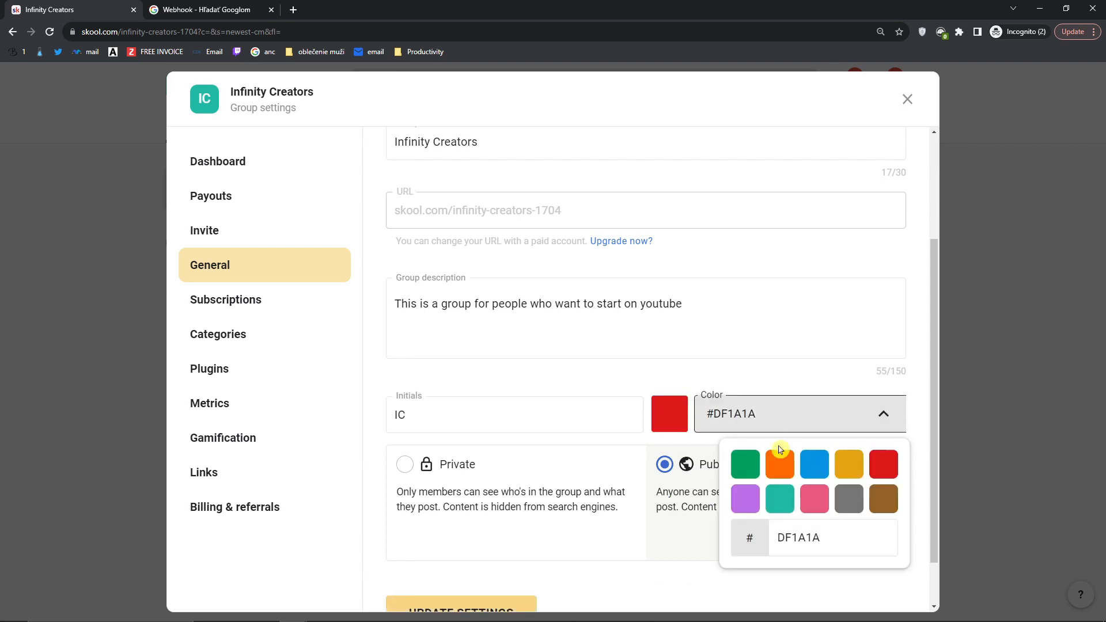
{"action": "left_click", "coordinate": [883, 476]}
{"action": "scroll", "coordinate": [476, 556], "scroll_direction": "down", "scroll_amount": 2}
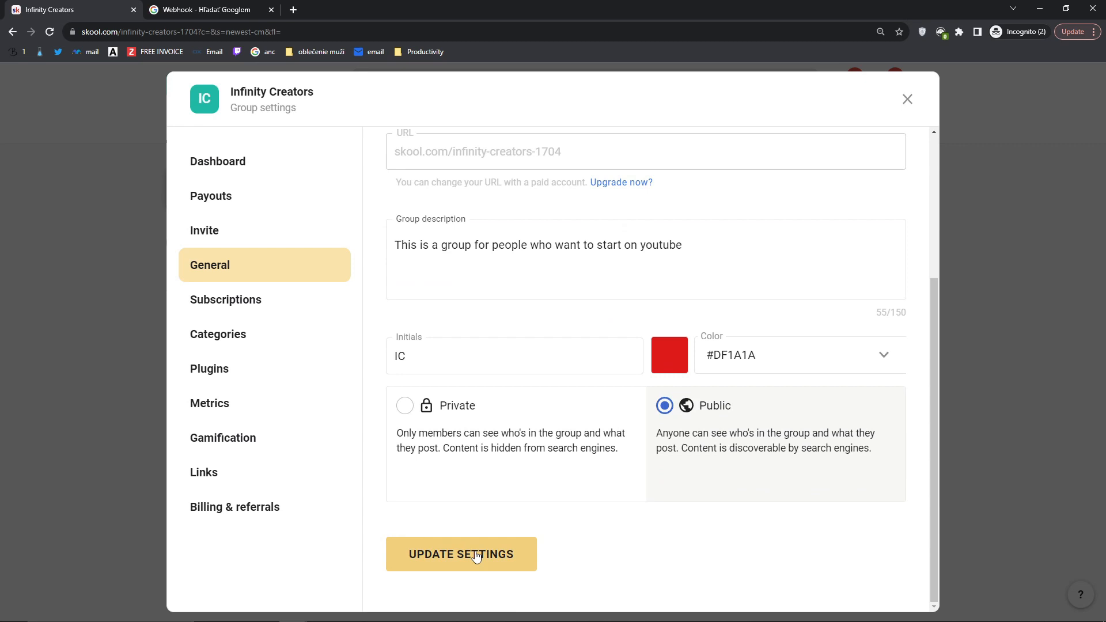
{"action": "left_click", "coordinate": [476, 556]}
{"action": "left_click", "coordinate": [908, 99]}
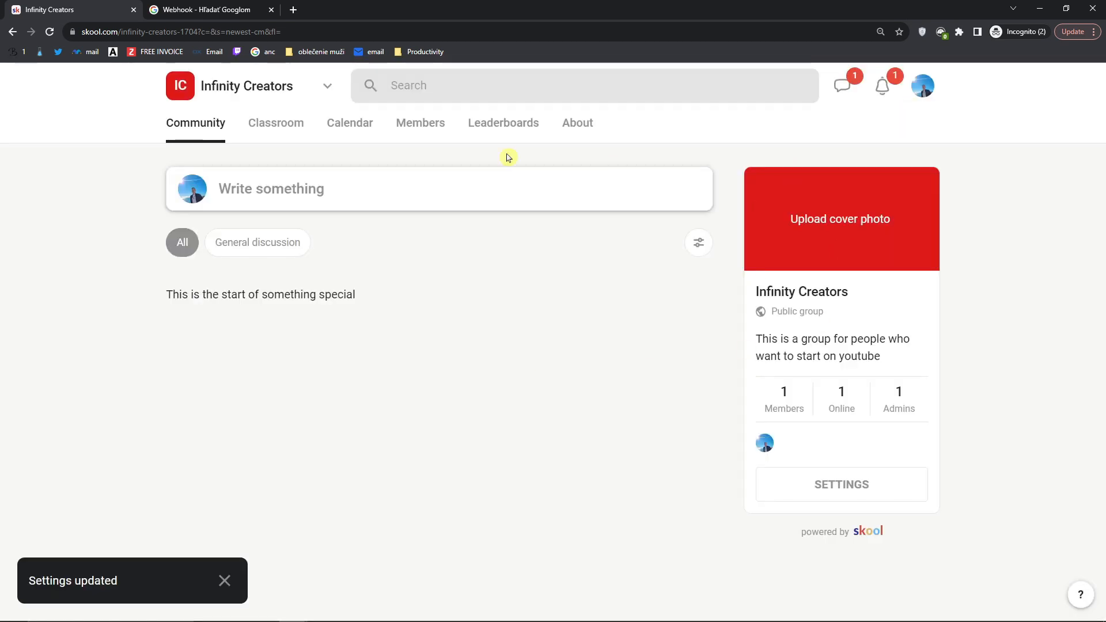
Step: Return to group settings and bring up the Subscriptions pricing page showing Free
{"action": "left_click", "coordinate": [792, 483]}
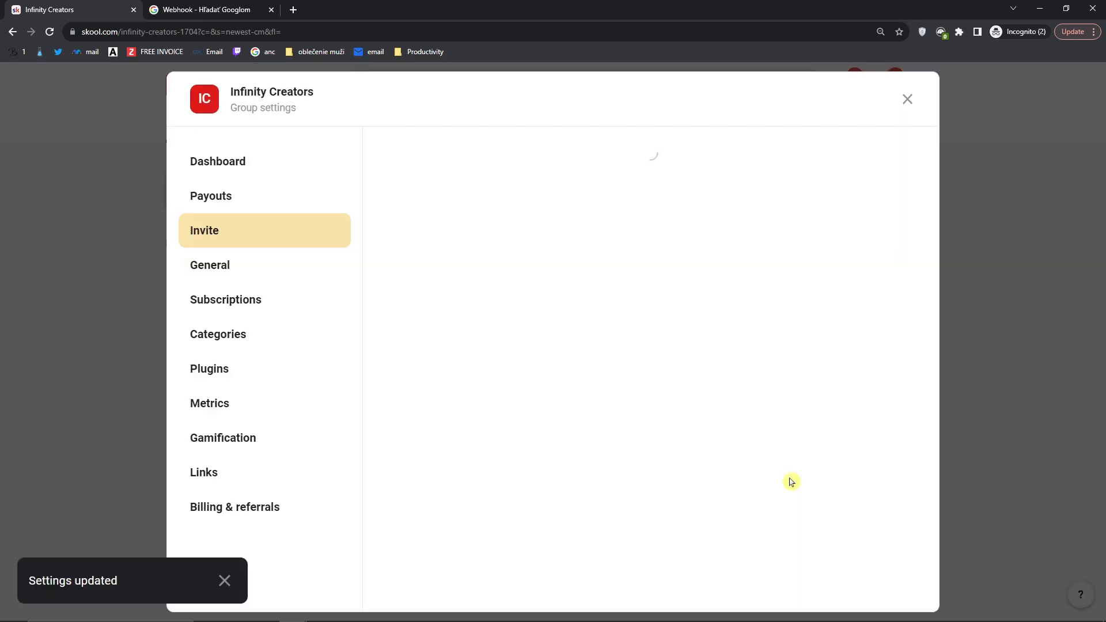
{"action": "left_click", "coordinate": [242, 273]}
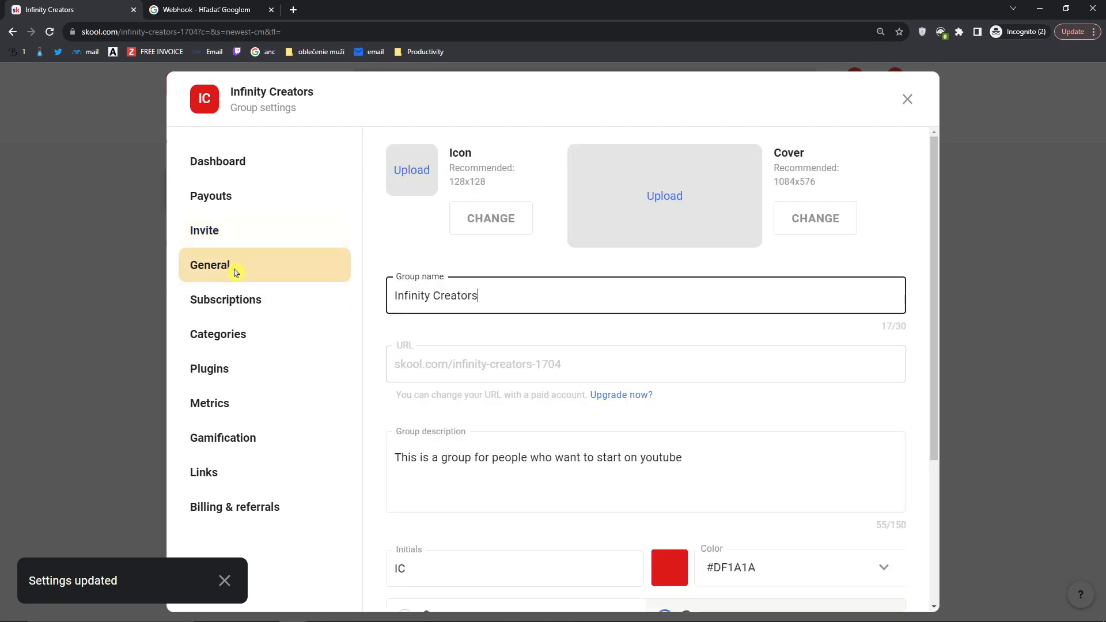
{"action": "scroll", "coordinate": [646, 387], "scroll_direction": "down", "scroll_amount": 4}
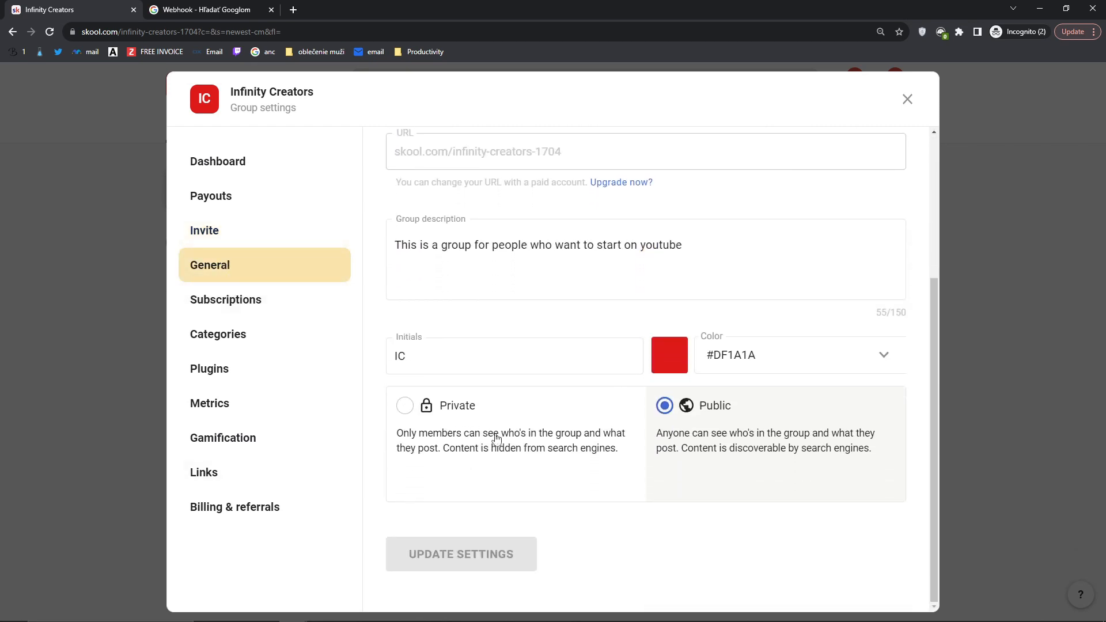
{"action": "scroll", "coordinate": [727, 455], "scroll_direction": "up", "scroll_amount": 4}
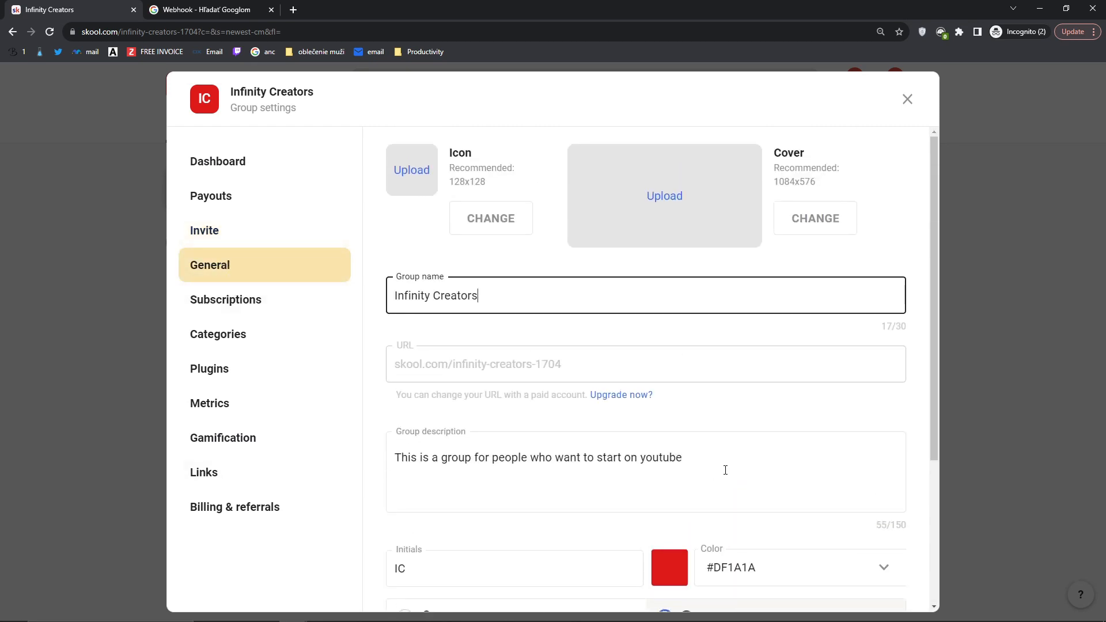
{"action": "left_click", "coordinate": [277, 302]}
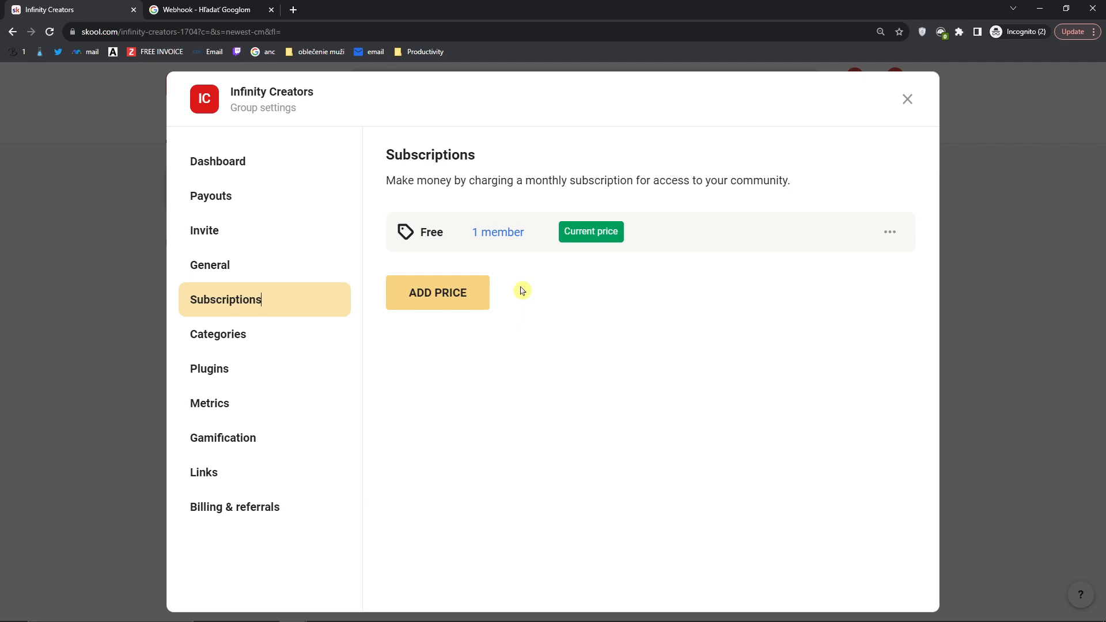
Step: Add a $29/month price through the Stripe payout setup, then check its empty member list
{"action": "left_click", "coordinate": [438, 299]}
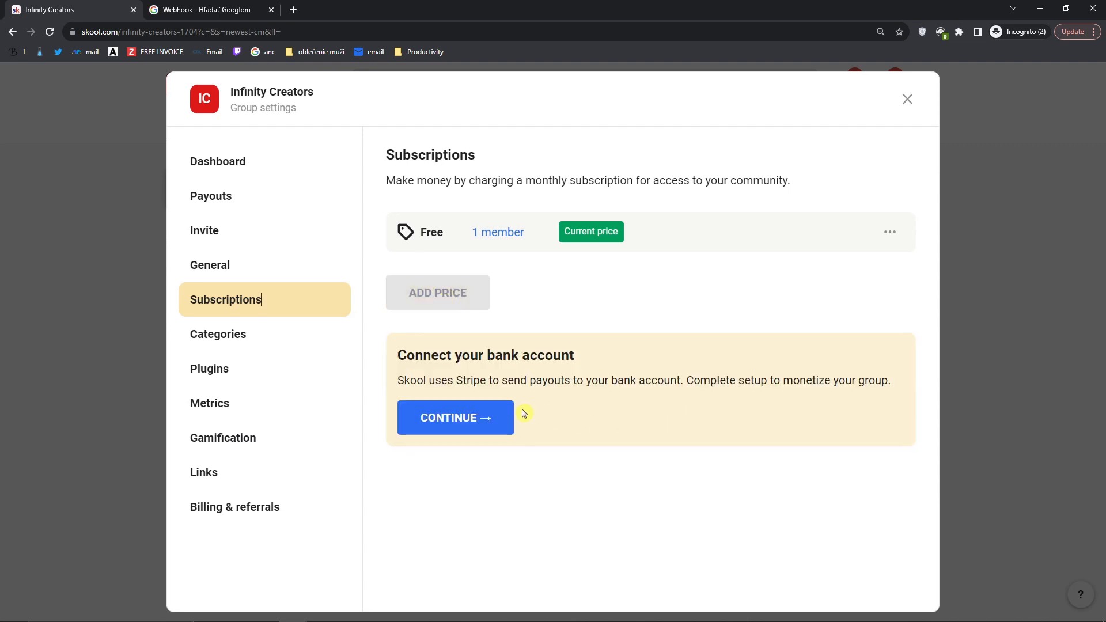
{"action": "left_click", "coordinate": [478, 418]}
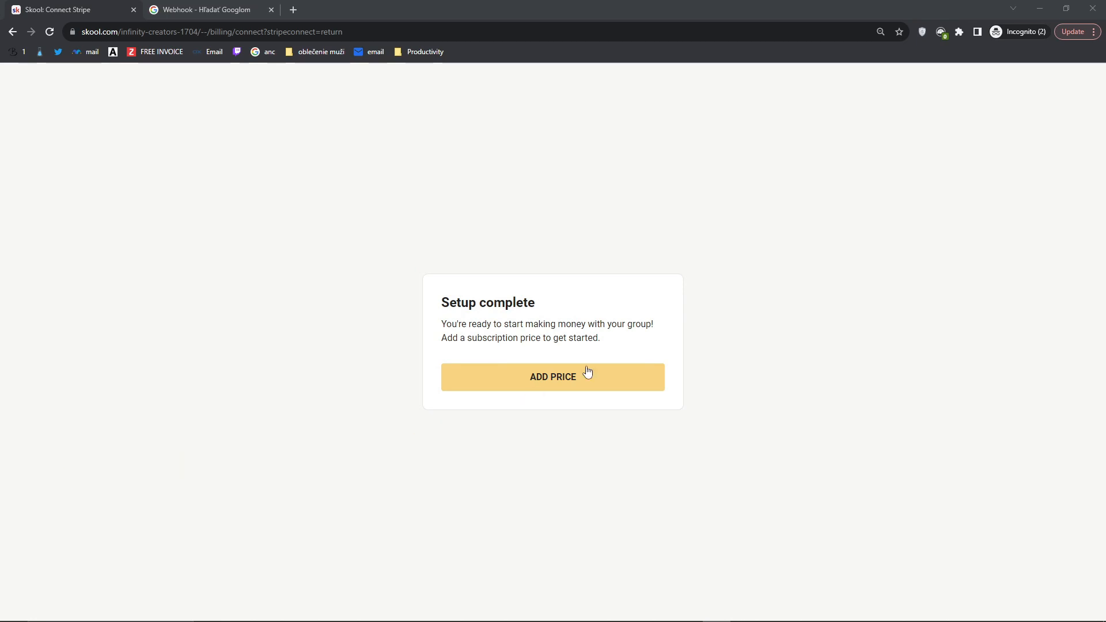
{"action": "left_click", "coordinate": [525, 377]}
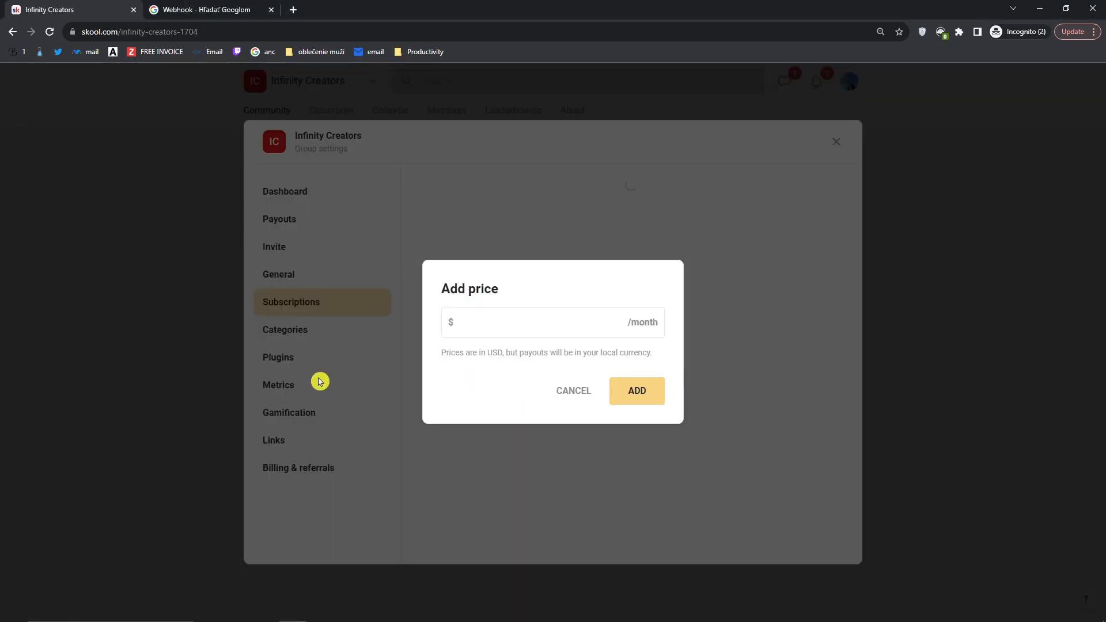
{"action": "left_click", "coordinate": [495, 325]}
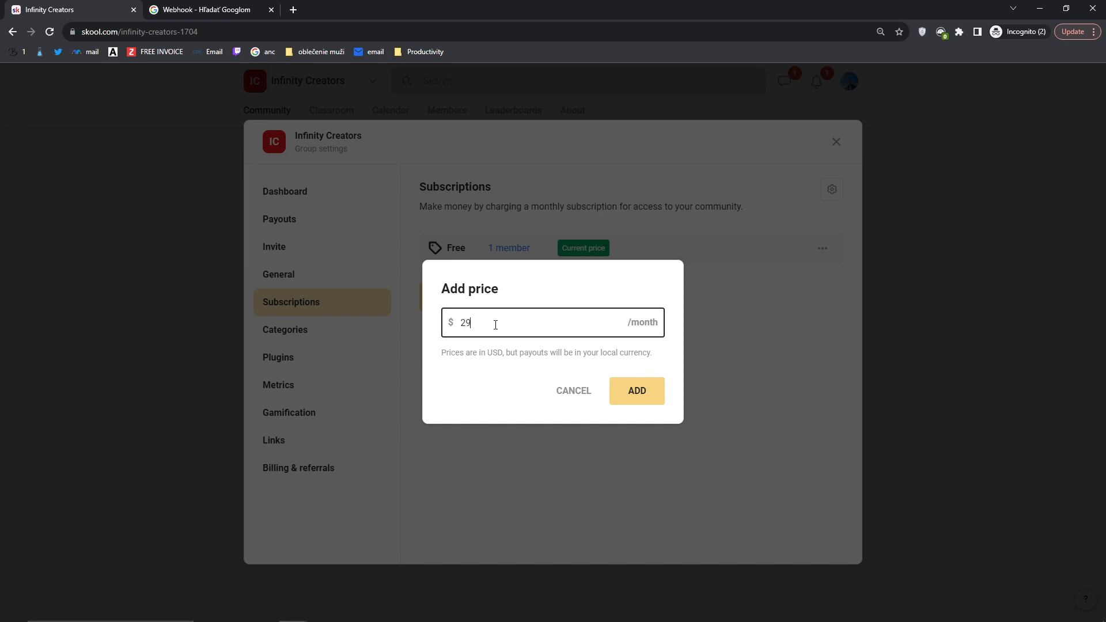
{"action": "left_click", "coordinate": [637, 394]}
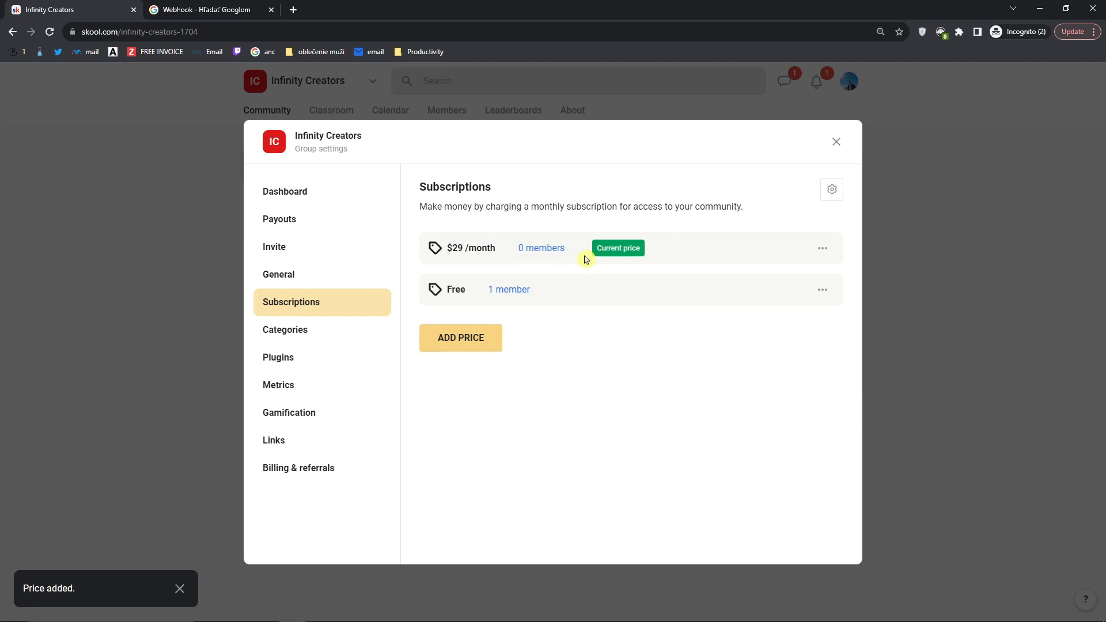
{"action": "left_click", "coordinate": [533, 255]}
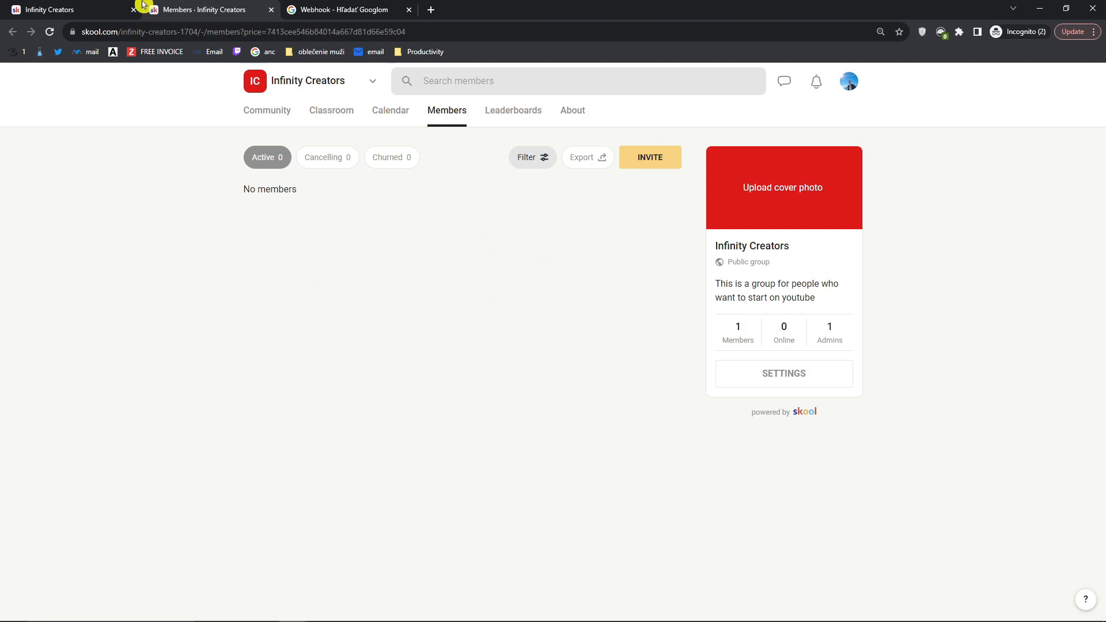
{"action": "left_click", "coordinate": [121, 8]}
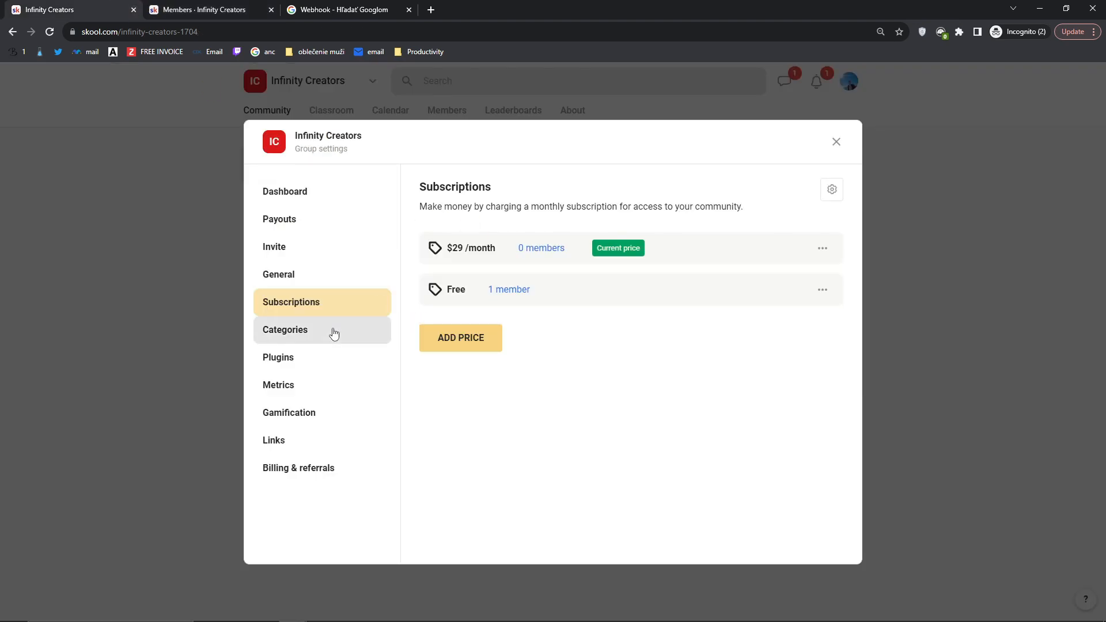
Step: Create a Monetization category for monetization questions, keeping anyone-can-post permission
{"action": "left_click", "coordinate": [353, 334]}
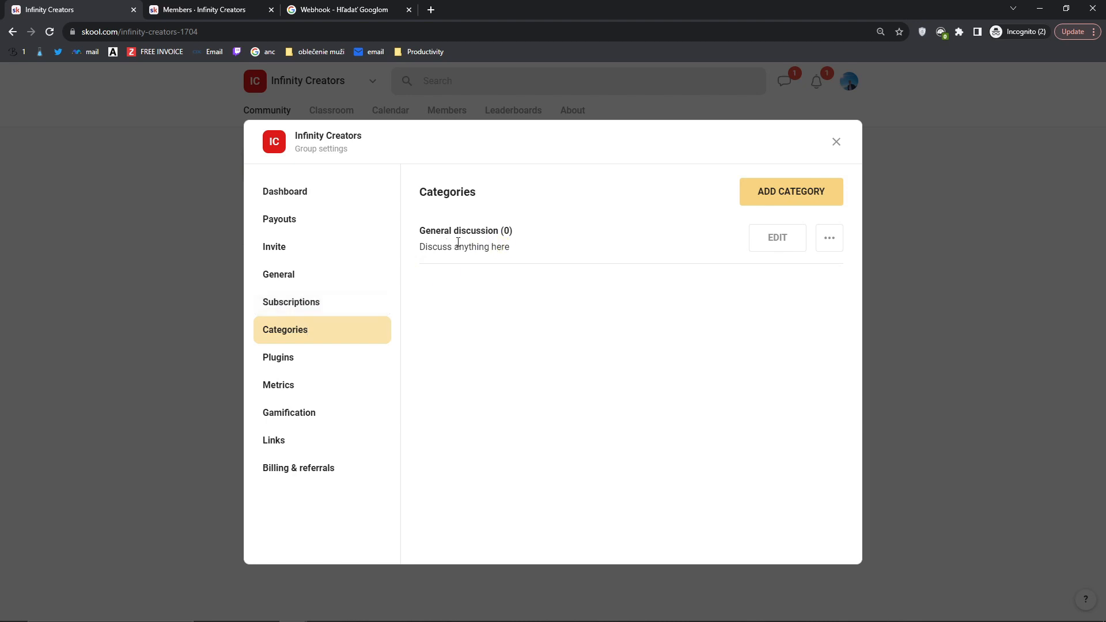
{"action": "left_click", "coordinate": [777, 194]}
{"action": "left_click", "coordinate": [667, 235]}
{"action": "type", "text": "MO"}
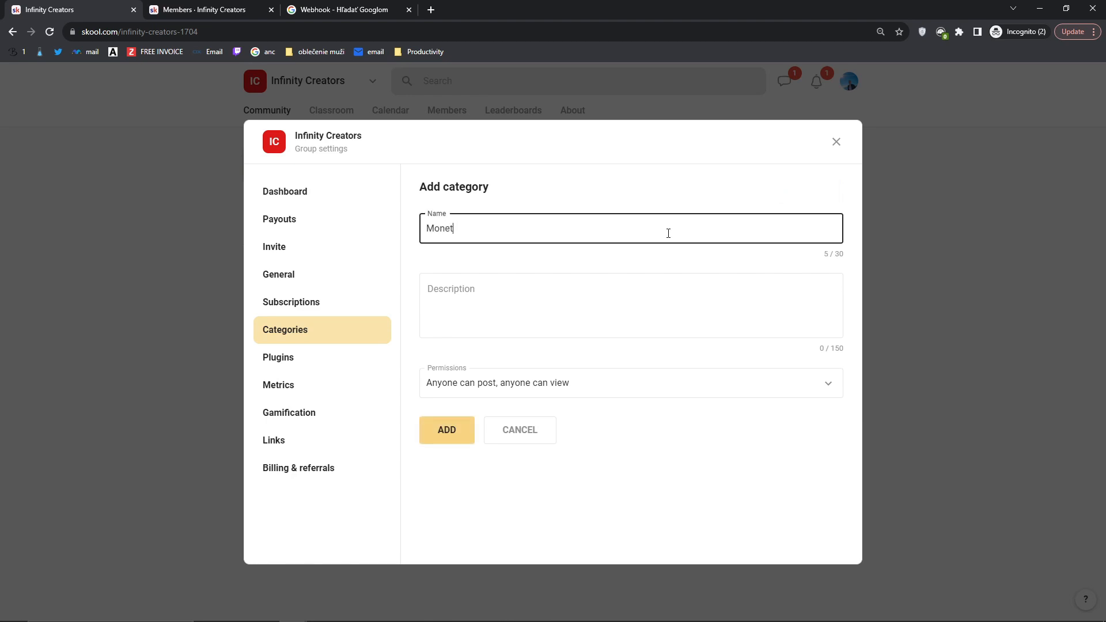
{"action": "type", "text": "netization"}
{"action": "key", "text": "Tab"}
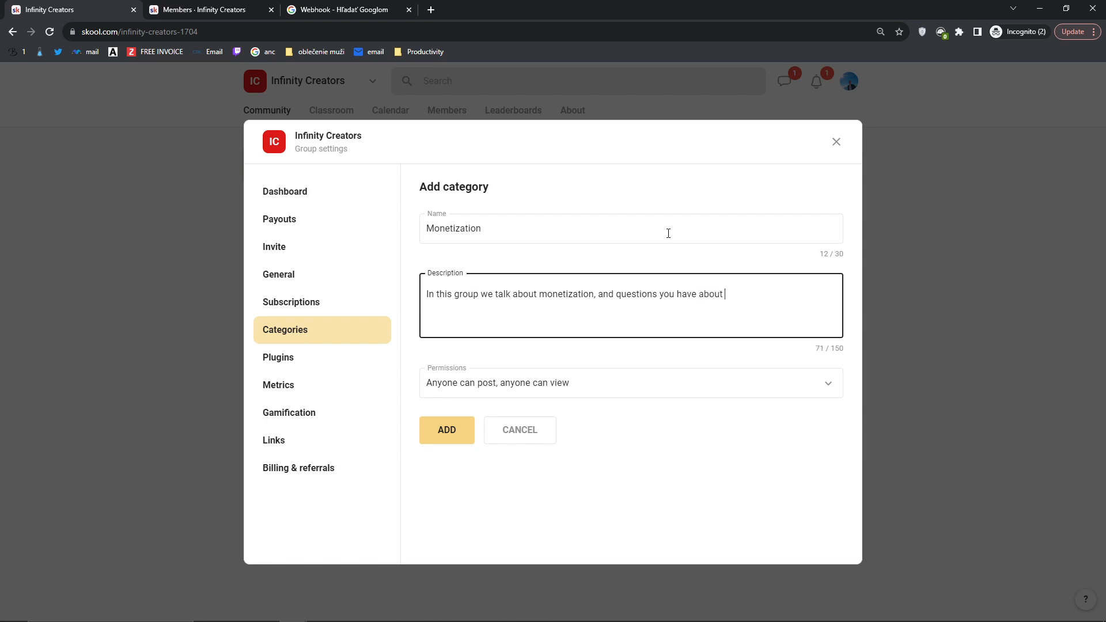
{"action": "left_click", "coordinate": [502, 382]}
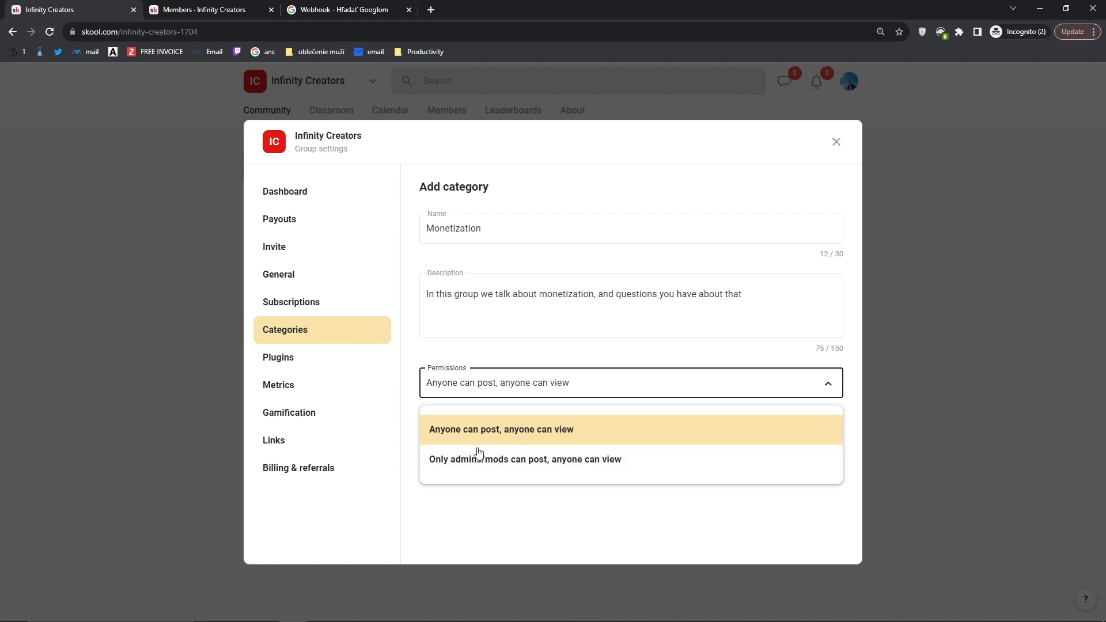
{"action": "left_click", "coordinate": [412, 482]}
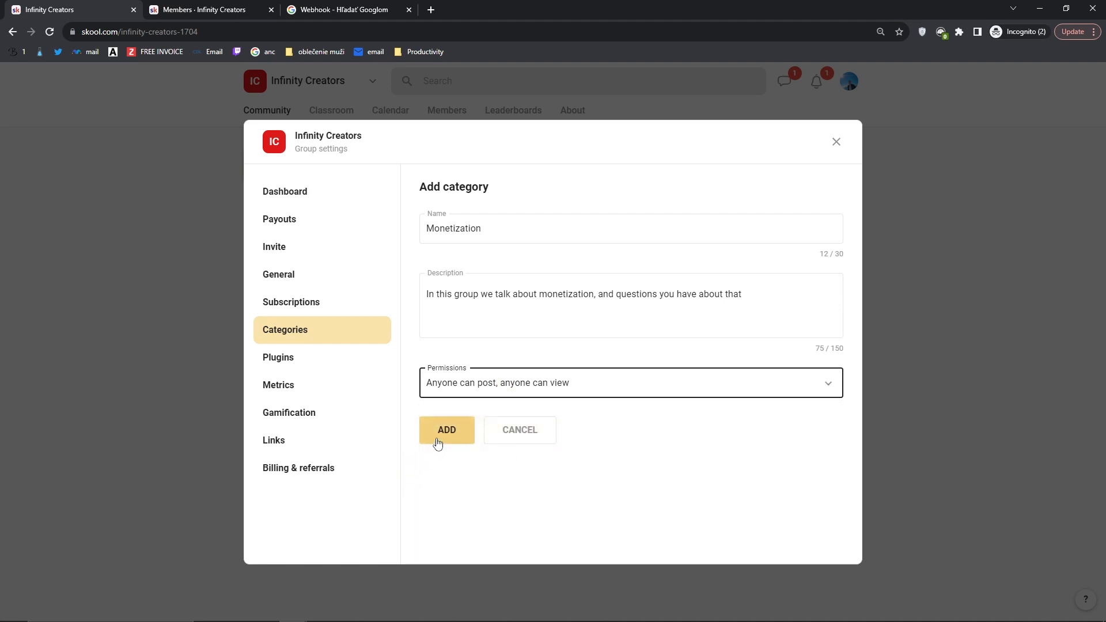
{"action": "left_click", "coordinate": [438, 443]}
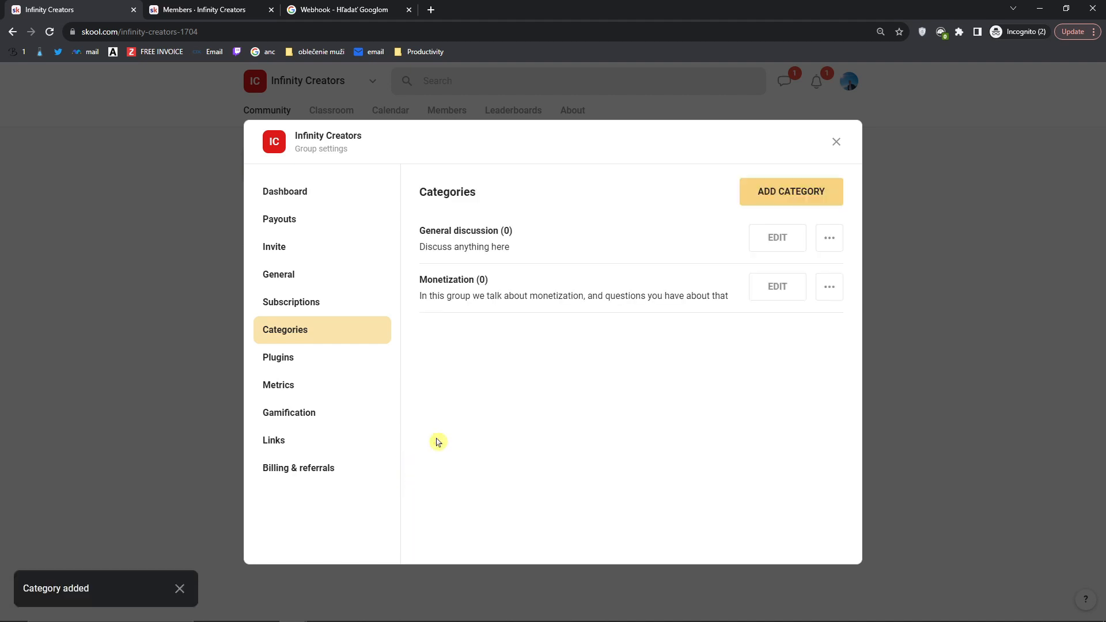
{"action": "left_click", "coordinate": [769, 197]}
Step: Add a 'Your Wins' category described as sharing wins, then close the group settings
{"action": "left_click", "coordinate": [522, 230]}
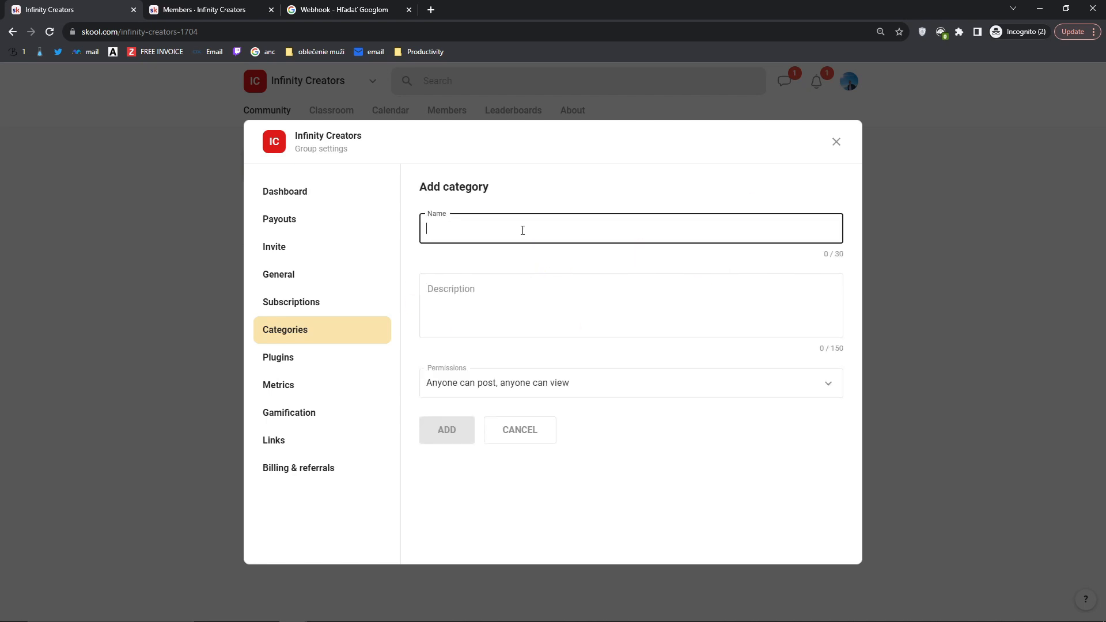
{"action": "type", "text": "Share Your W"}
{"action": "key", "text": "ctrl+a"}
{"action": "type", "text": "Your"}
{"action": "key", "text": "Tab"}
{"action": "type", "text": "Y"}
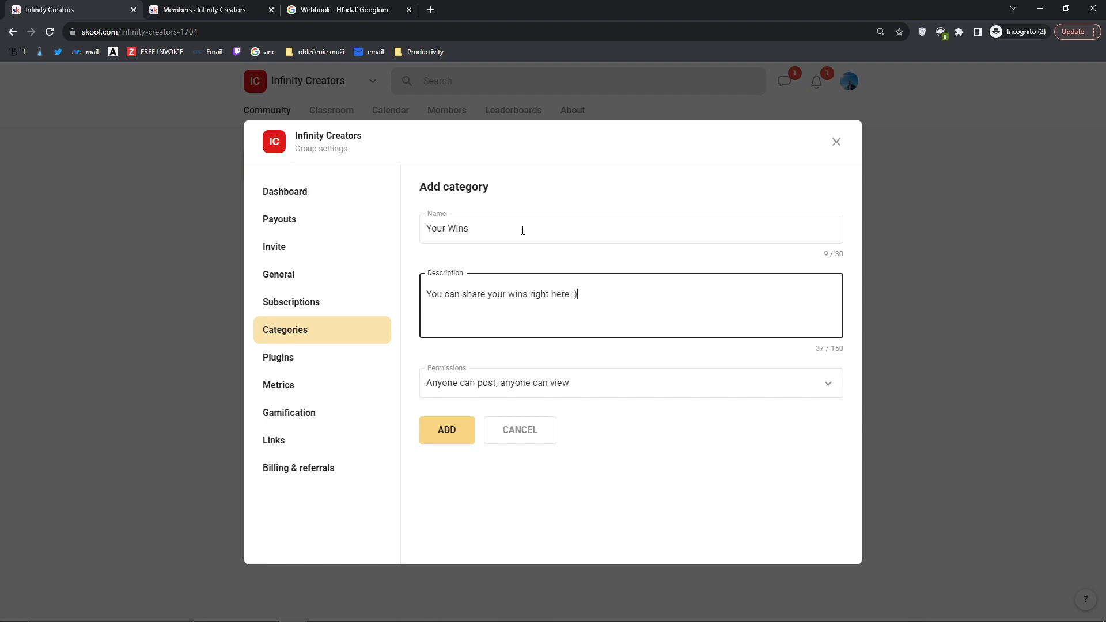
{"action": "left_click", "coordinate": [428, 429]}
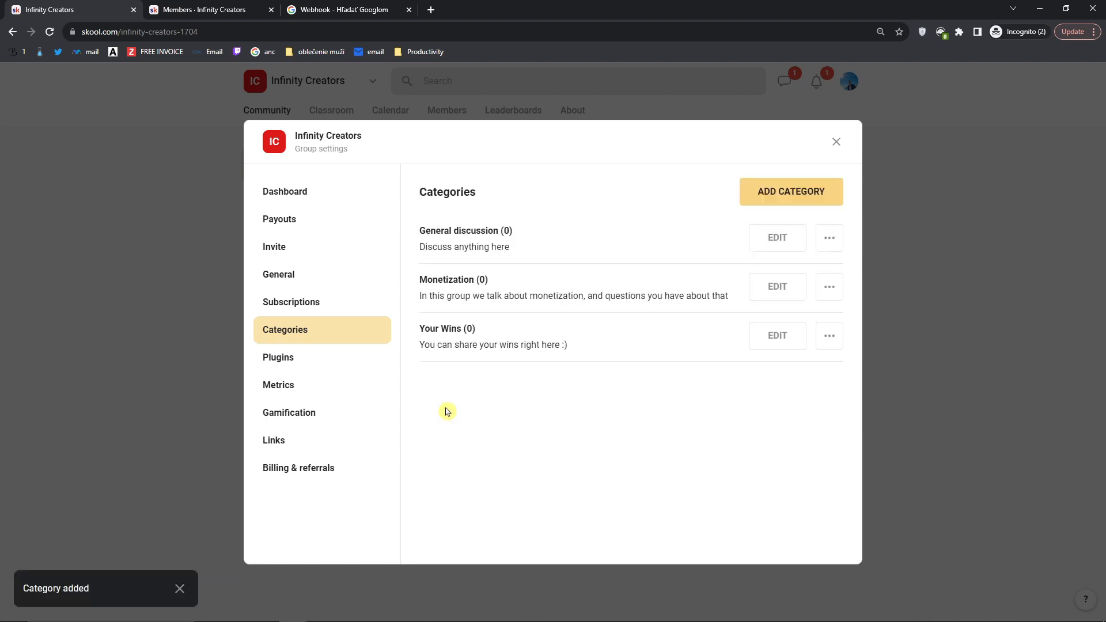
{"action": "left_click", "coordinate": [836, 141]}
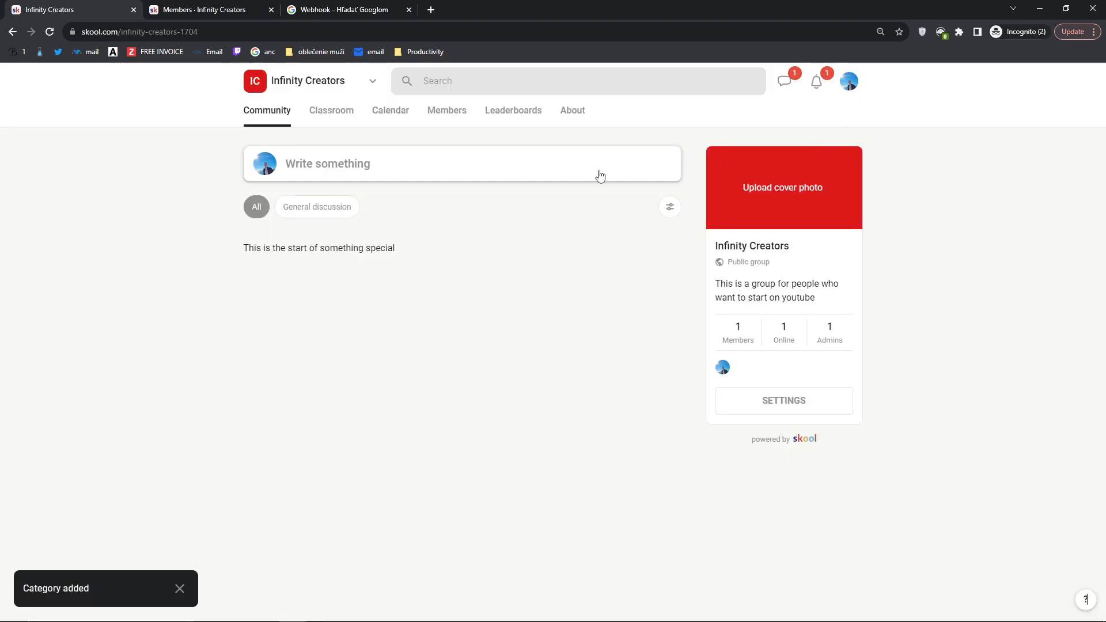
Step: Reload the feed and filter by General discussion, Monetization, Your Wins, then all
{"action": "left_click", "coordinate": [51, 32]}
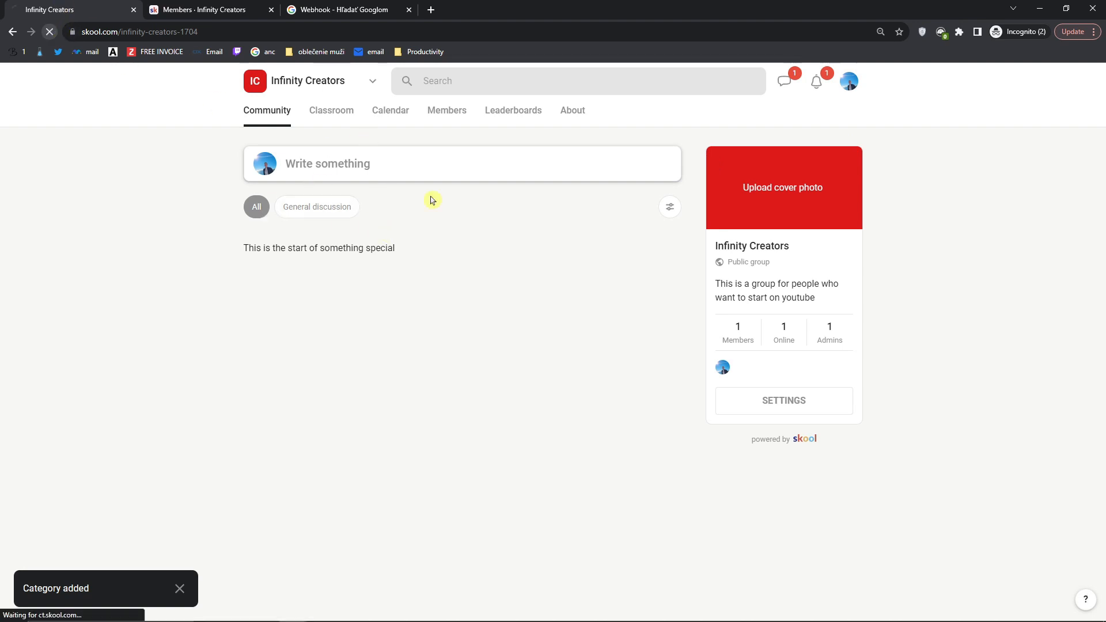
{"action": "left_click", "coordinate": [346, 212]}
{"action": "left_click", "coordinate": [386, 214]}
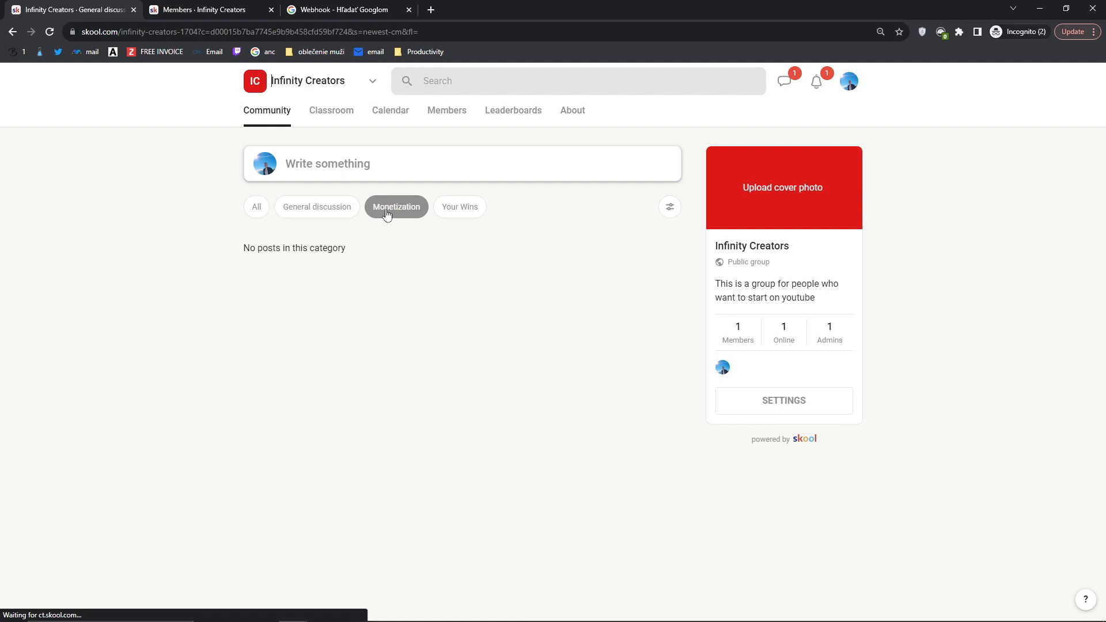
{"action": "left_click", "coordinate": [457, 212]}
{"action": "left_click", "coordinate": [280, 210]}
{"action": "left_click", "coordinate": [257, 210]}
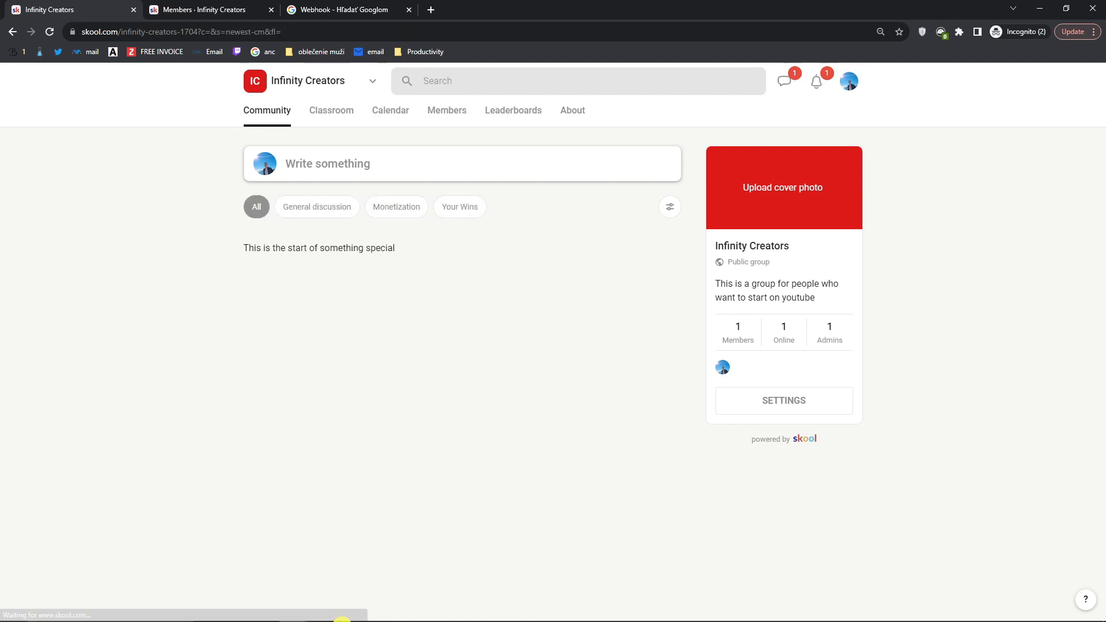
Step: In a new Chrome window, browse the Skool Community's How I Use Skool, Product Question and Feature Requests filters
{"action": "left_click", "coordinate": [300, 616]}
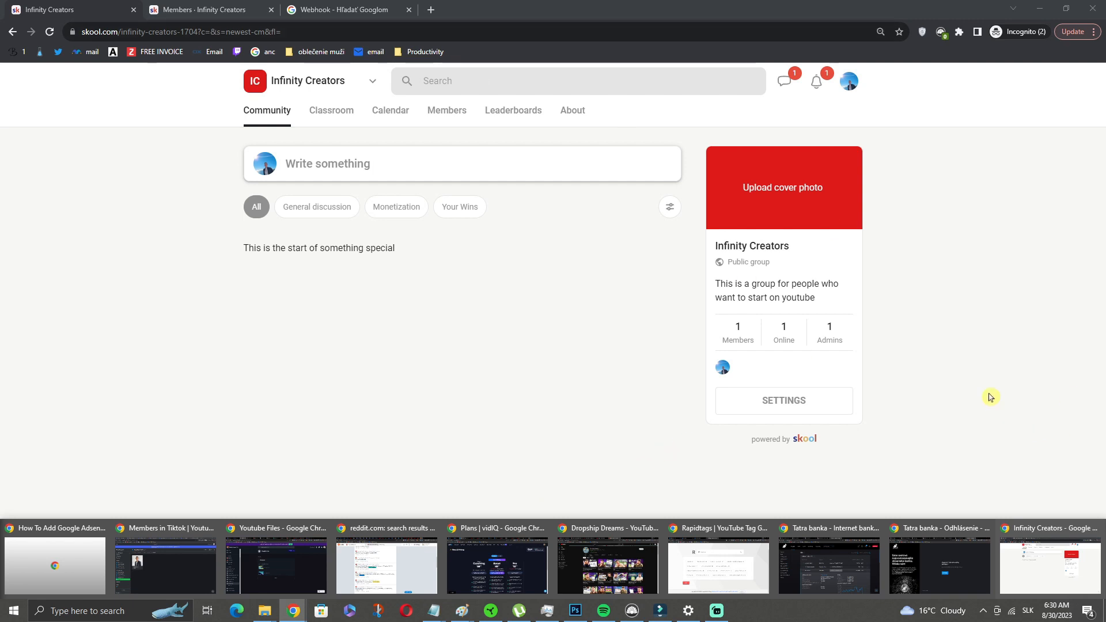
{"action": "key", "text": "super"}
{"action": "type", "text": "ch"}
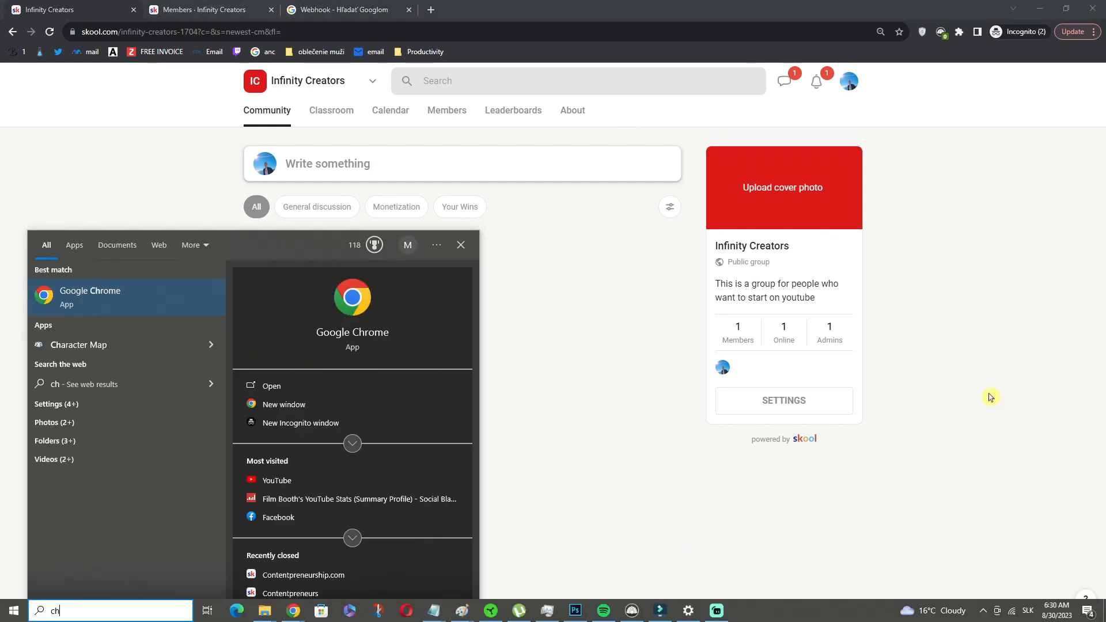
{"action": "key", "text": "Return"}
{"action": "type", "text": "sko"}
{"action": "key", "text": "Return"}
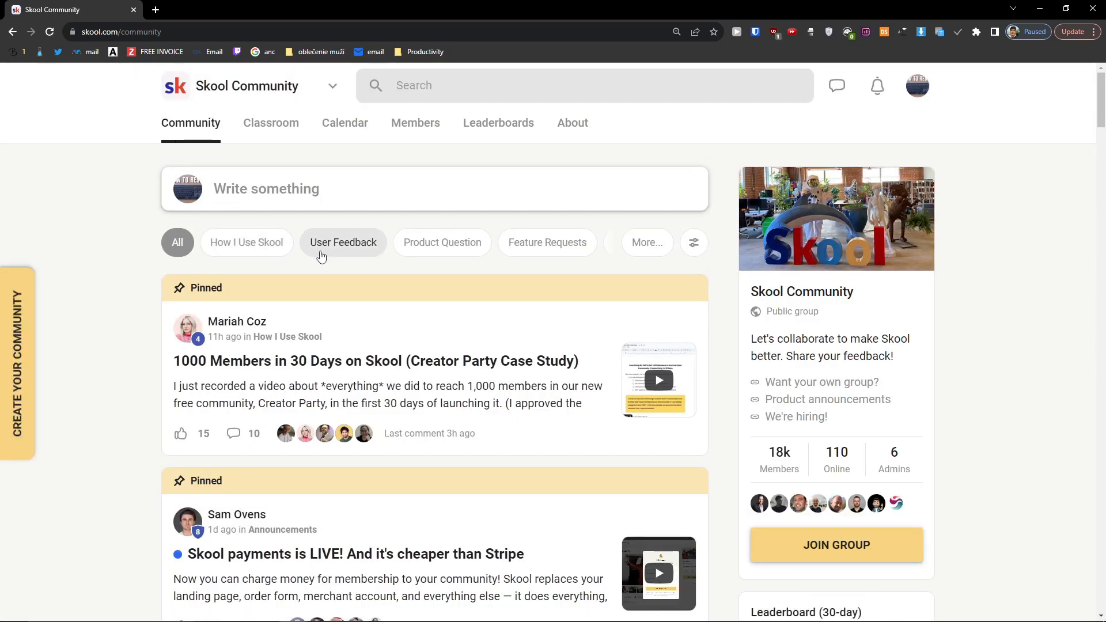
{"action": "left_click", "coordinate": [252, 247]}
{"action": "left_click", "coordinate": [467, 251]}
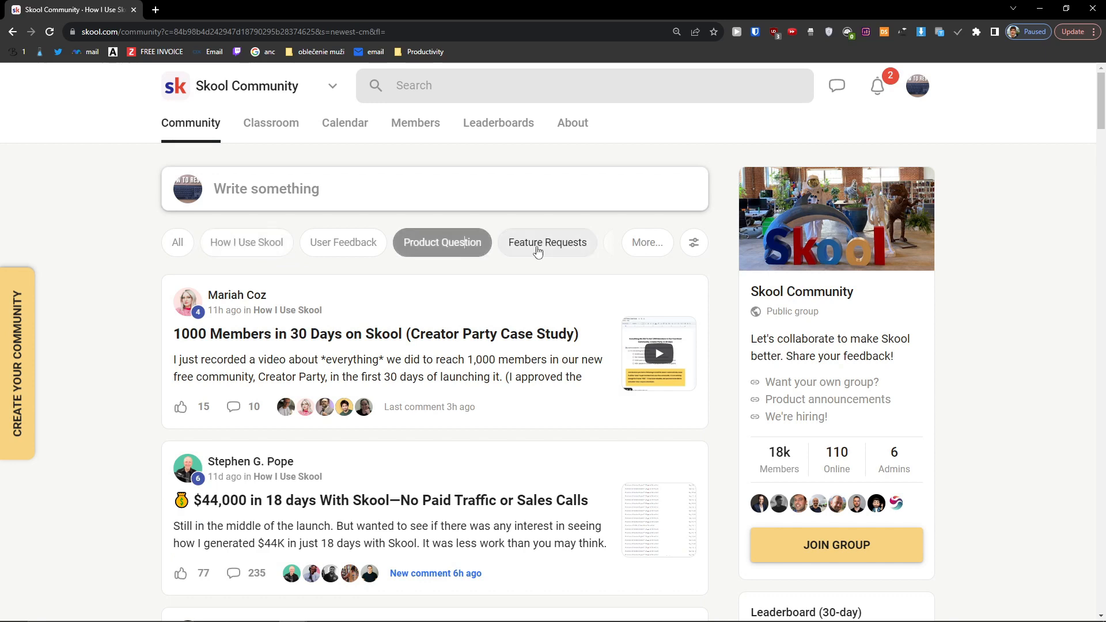
{"action": "left_click", "coordinate": [547, 245]}
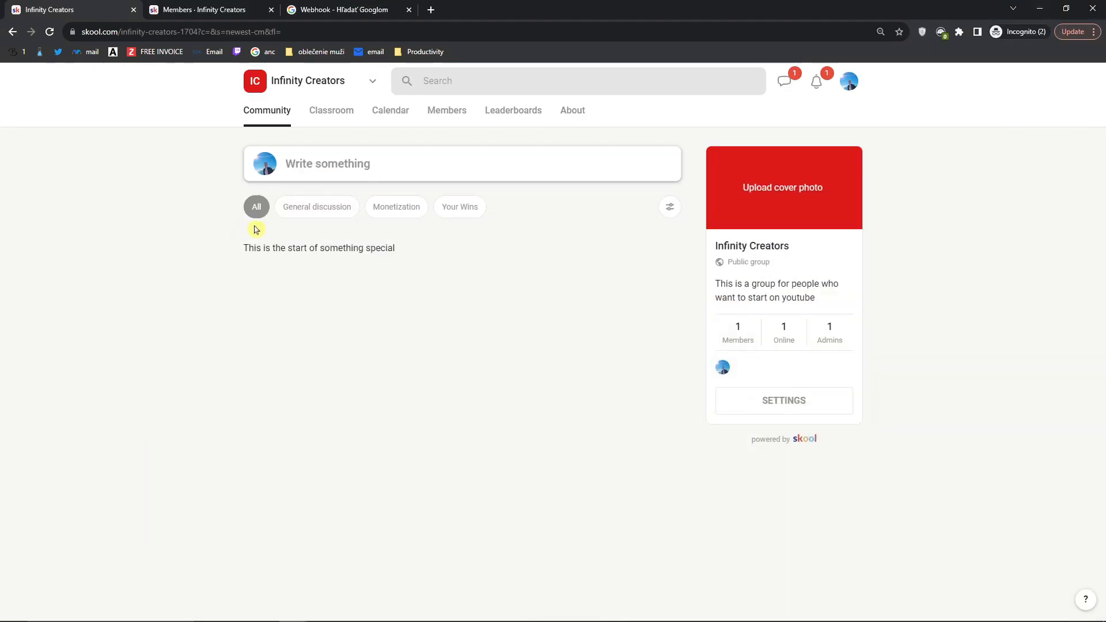
Step: Reopen group settings, glance at Plugins, and review the Metrics 30-day member summary
{"action": "left_click", "coordinate": [832, 397]}
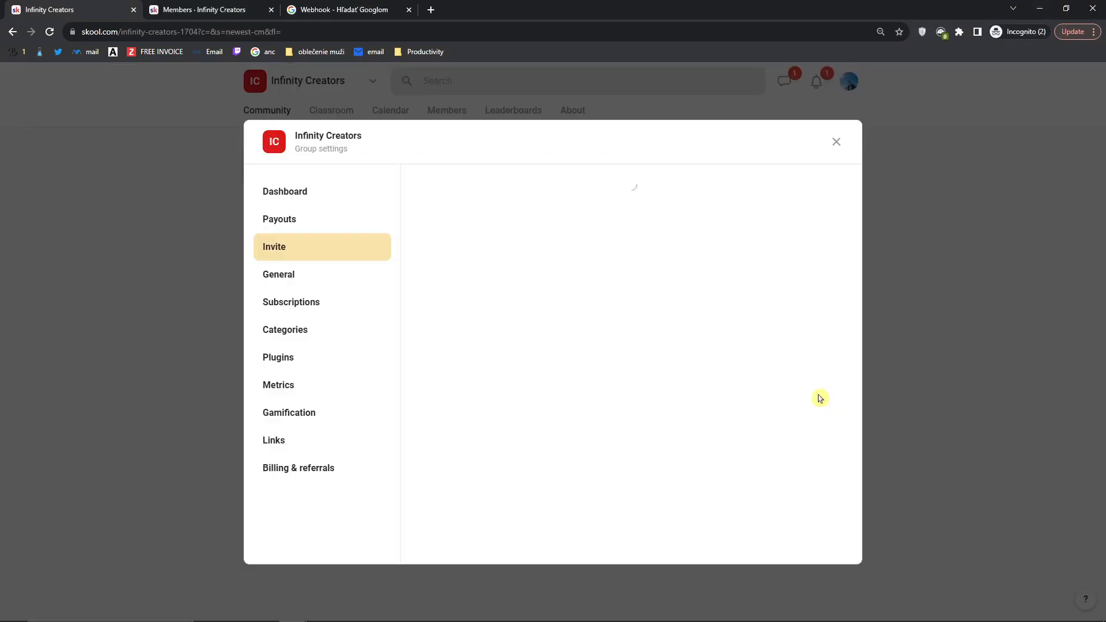
{"action": "left_click", "coordinate": [293, 362]}
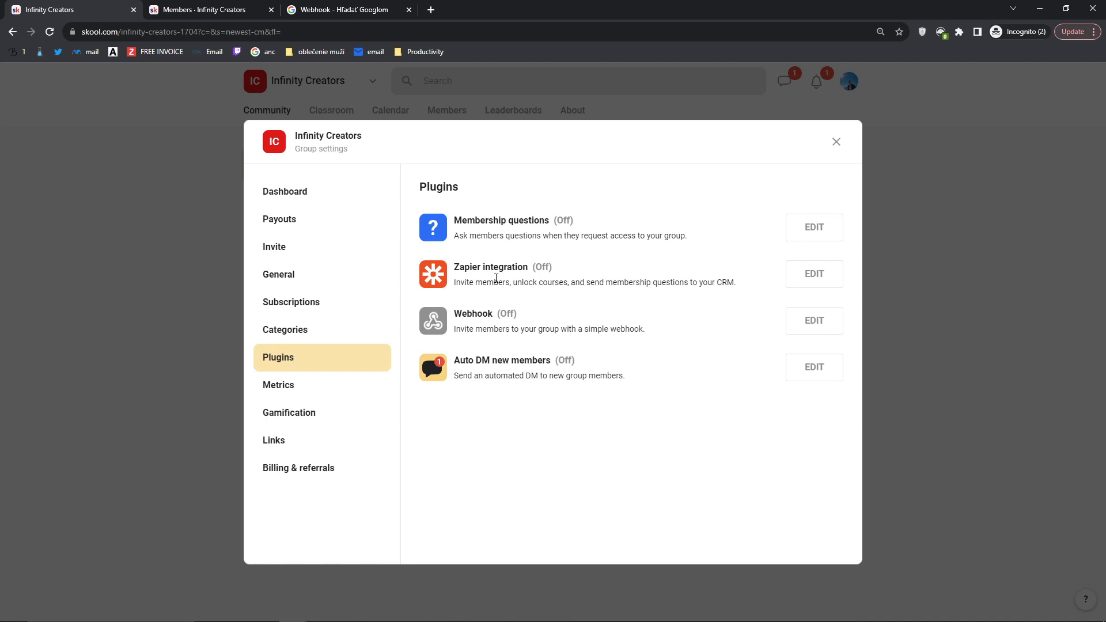
{"action": "left_click", "coordinate": [295, 389]}
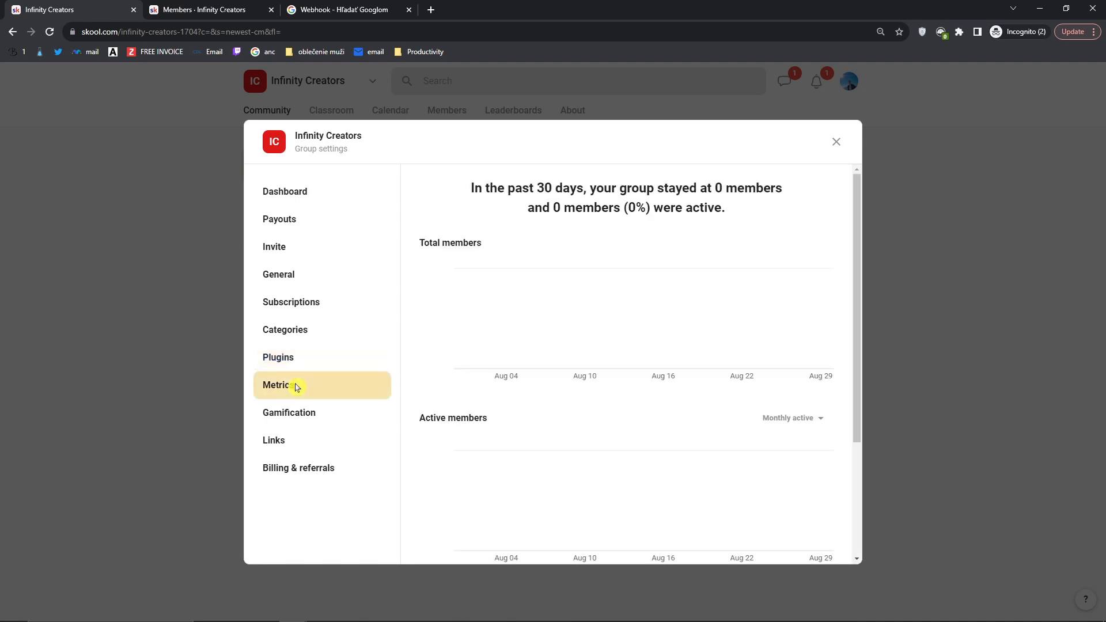
{"action": "left_click_drag", "start_coordinate": [470, 190], "coordinate": [759, 209]}
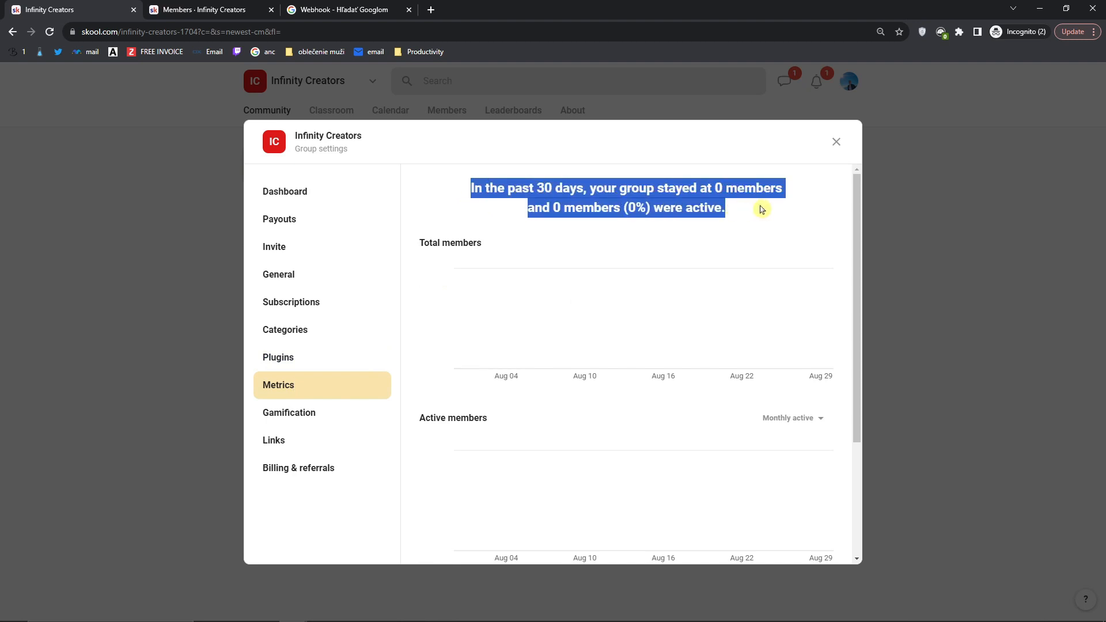
{"action": "mouse_move", "coordinate": [757, 213]}
{"action": "left_mouse_down"}
{"action": "mouse_move", "coordinate": [447, 210]}
{"action": "mouse_move", "coordinate": [741, 218]}
{"action": "left_mouse_up"}
{"action": "left_click", "coordinate": [484, 361]}
Step: Scroll through the membership metrics and bring up the Gamification levels page
{"action": "scroll", "coordinate": [484, 360], "scroll_direction": "down", "scroll_amount": 3}
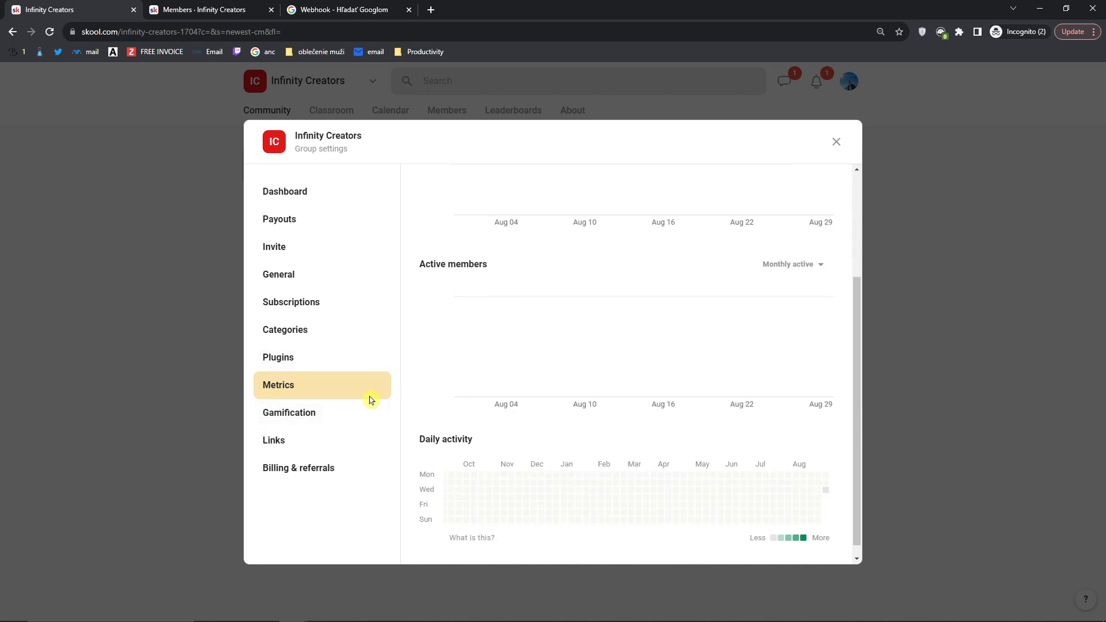
{"action": "scroll", "coordinate": [546, 408], "scroll_direction": "down", "scroll_amount": 1}
{"action": "scroll", "coordinate": [636, 494], "scroll_direction": "up", "scroll_amount": 5}
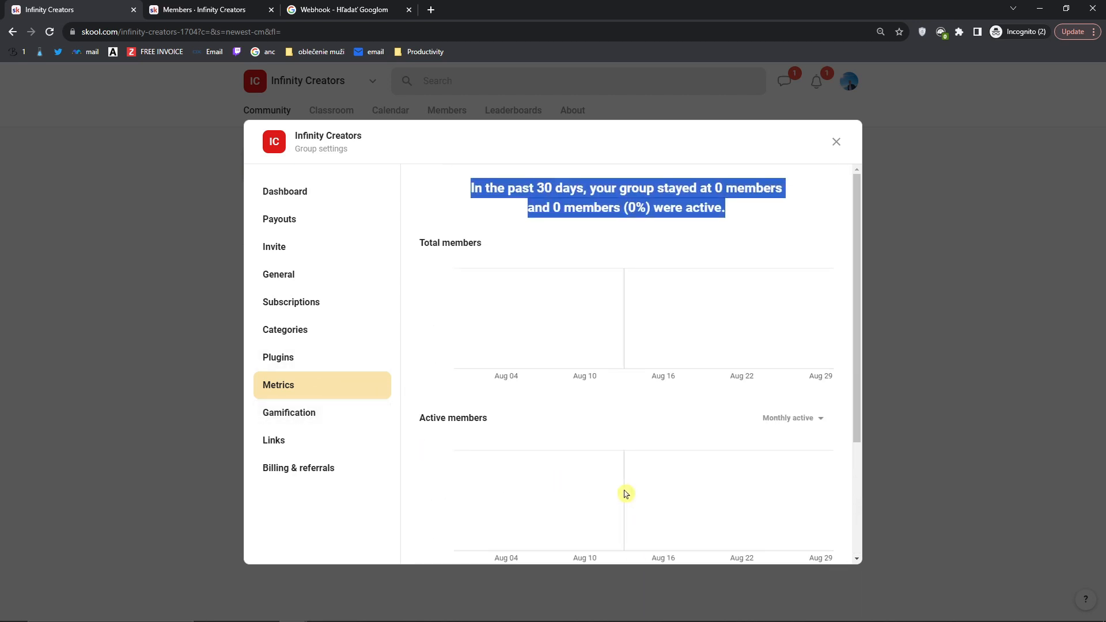
{"action": "left_click", "coordinate": [321, 423]}
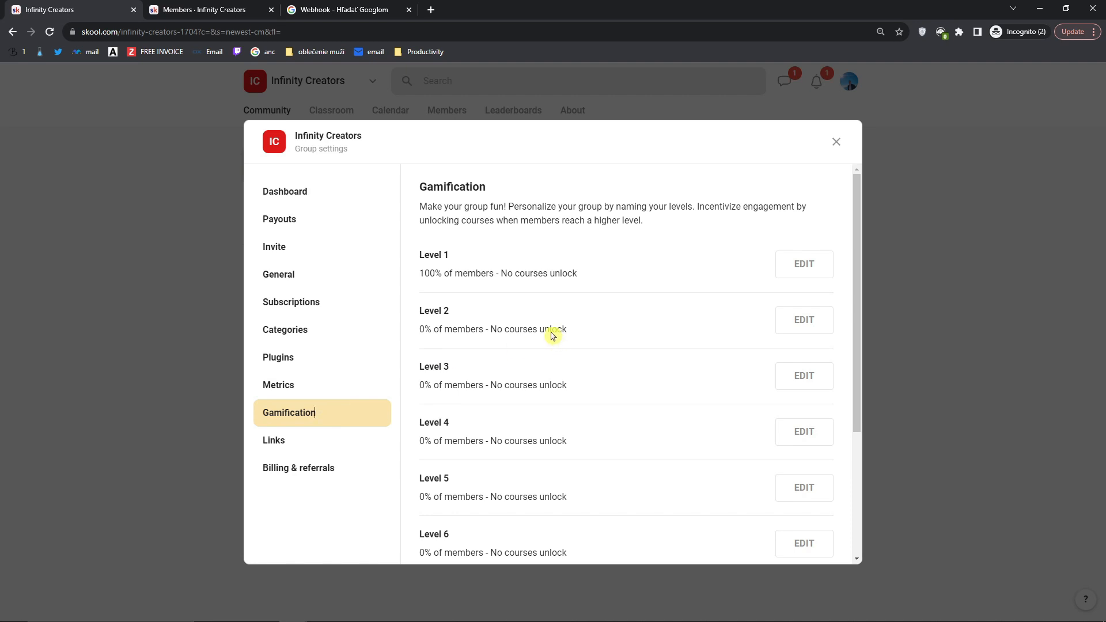
{"action": "scroll", "coordinate": [552, 336], "scroll_direction": "down", "scroll_amount": 2}
{"action": "scroll", "coordinate": [634, 299], "scroll_direction": "up", "scroll_amount": 2}
{"action": "left_click", "coordinate": [811, 269]}
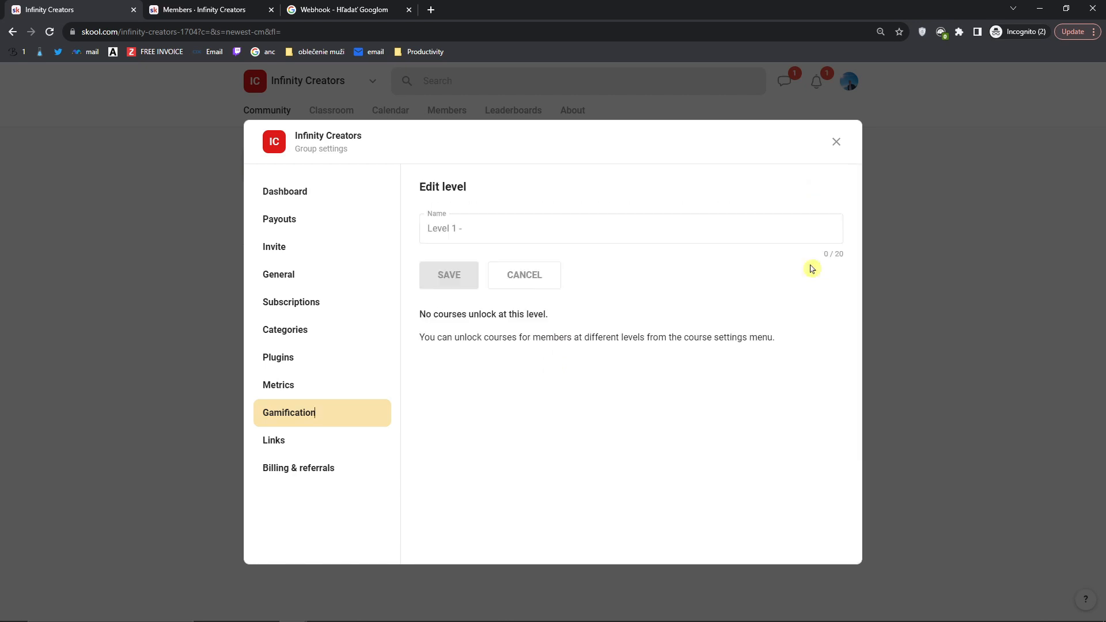
{"action": "left_click", "coordinate": [614, 232]}
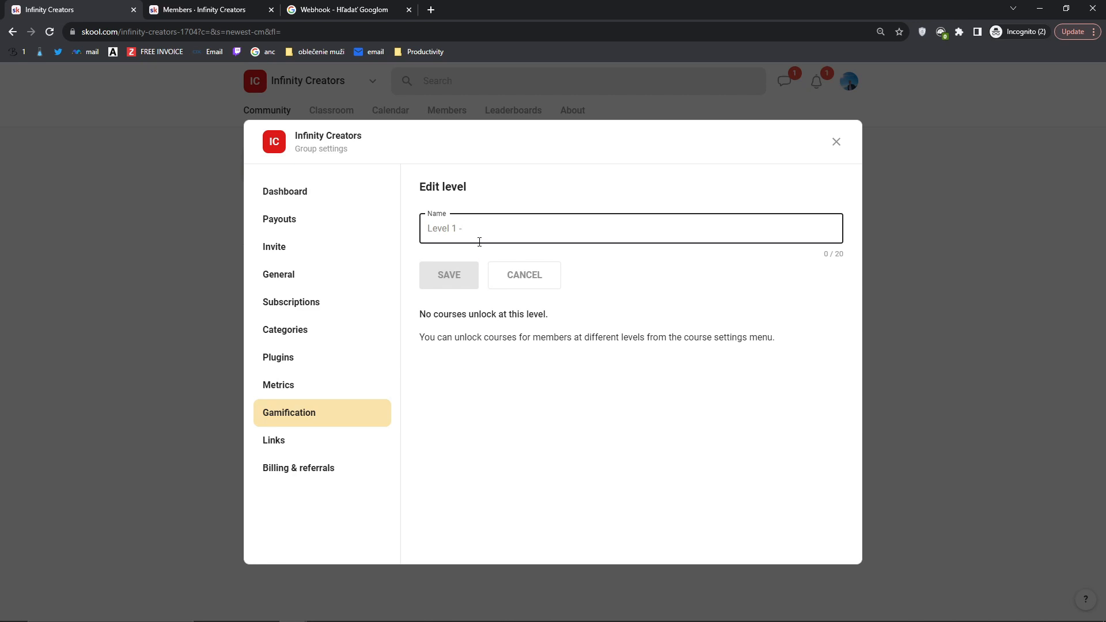
{"action": "left_click", "coordinate": [513, 282]}
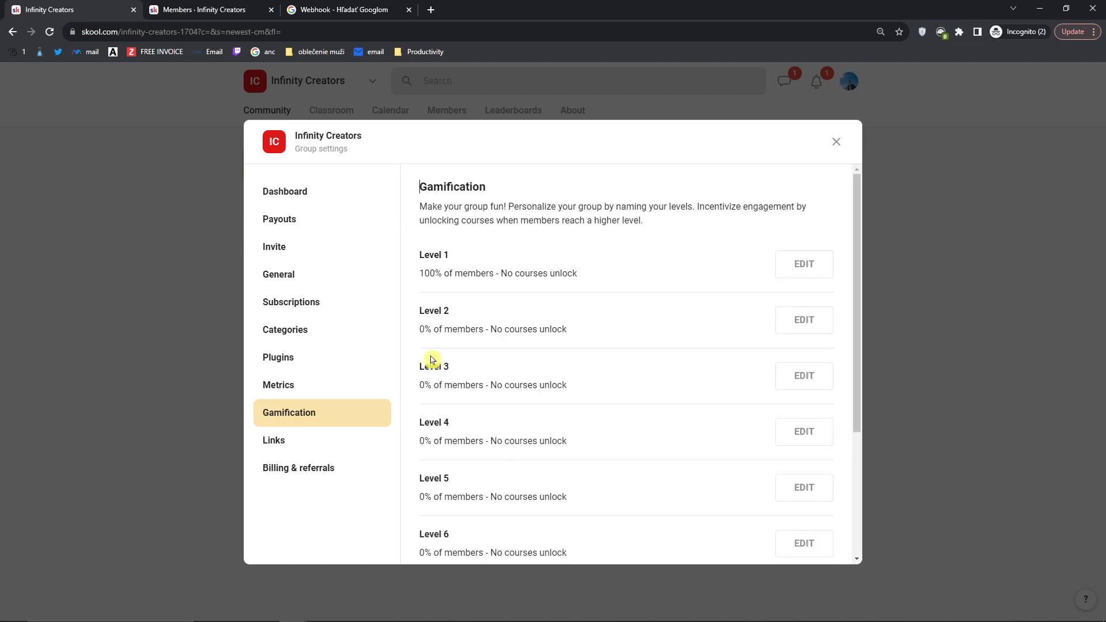
Step: In the group's Links settings, start a new link labelled 'Youtube Channel'
{"action": "left_click", "coordinate": [318, 447]}
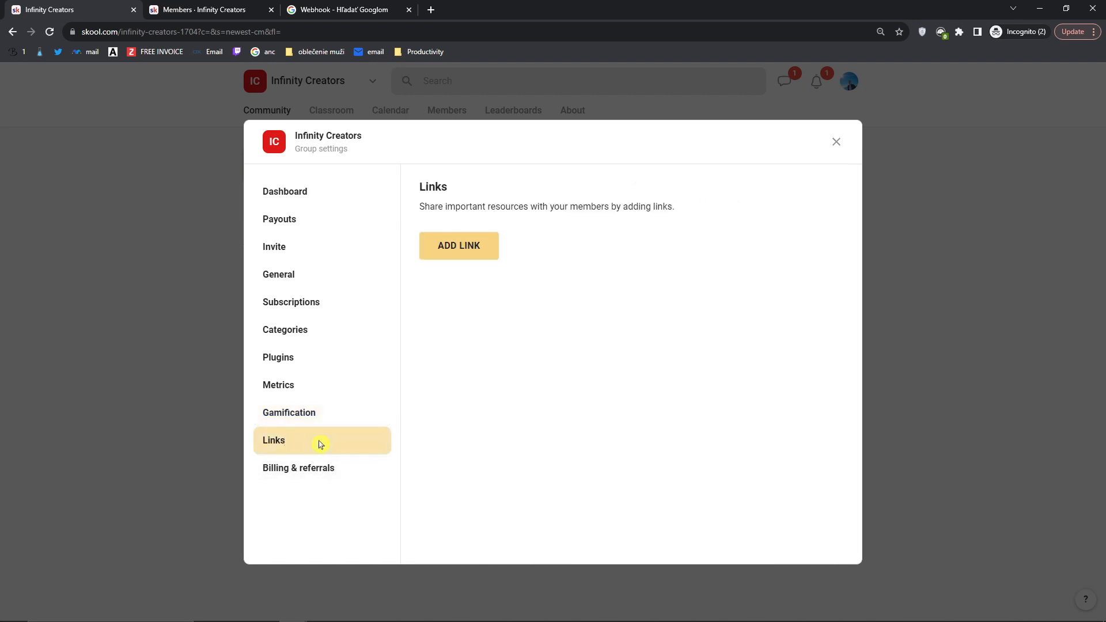
{"action": "left_click_drag", "start_coordinate": [419, 206], "coordinate": [692, 210]}
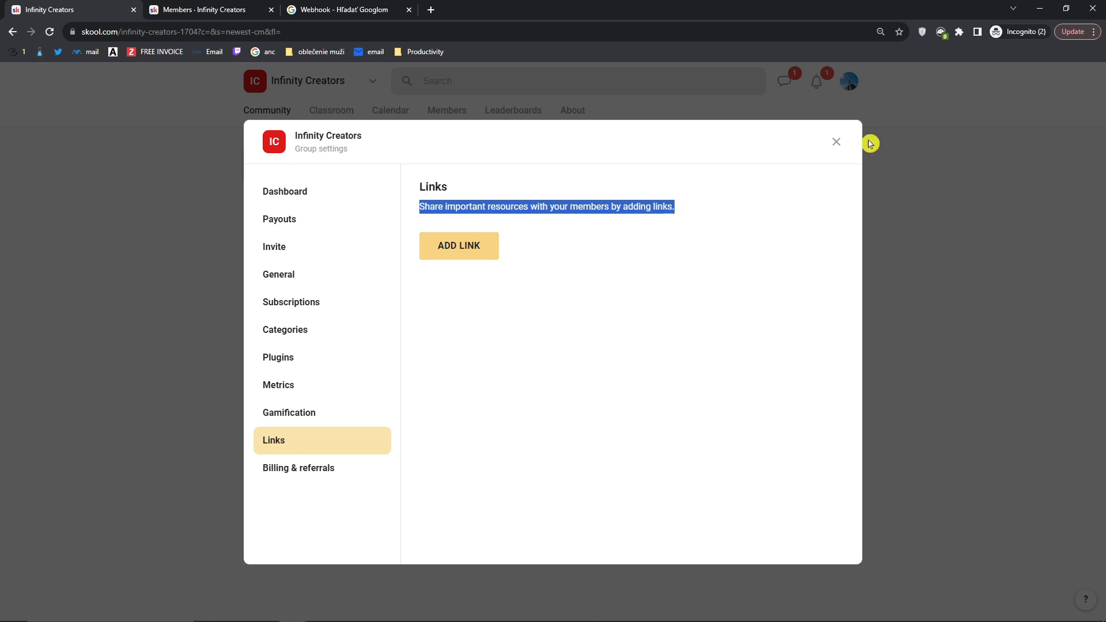
{"action": "left_click", "coordinate": [837, 142]}
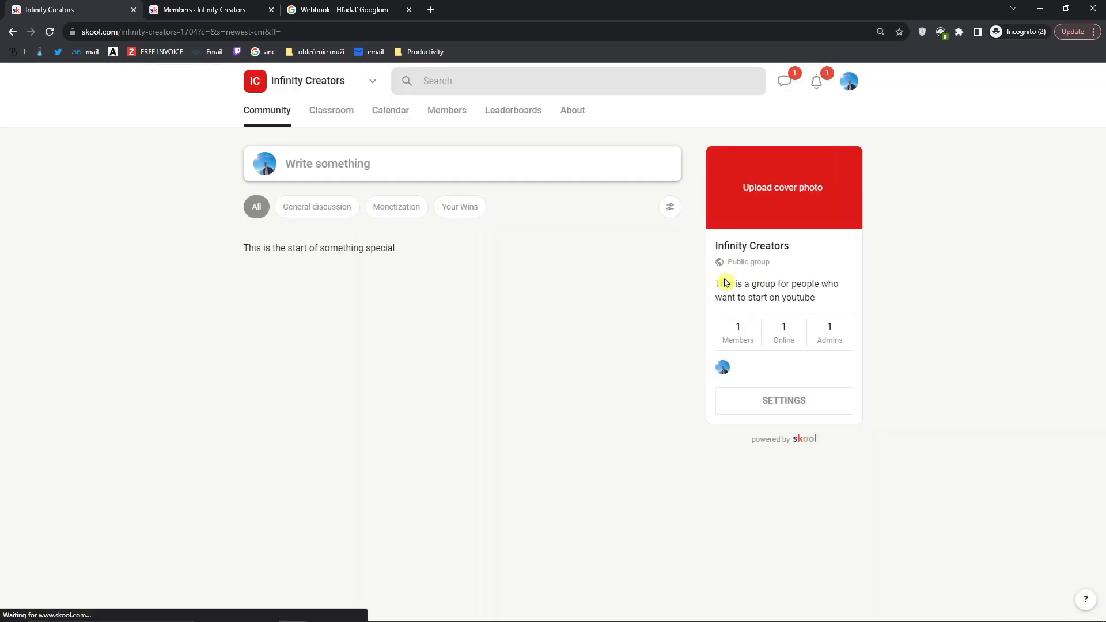
{"action": "left_click", "coordinate": [768, 397]}
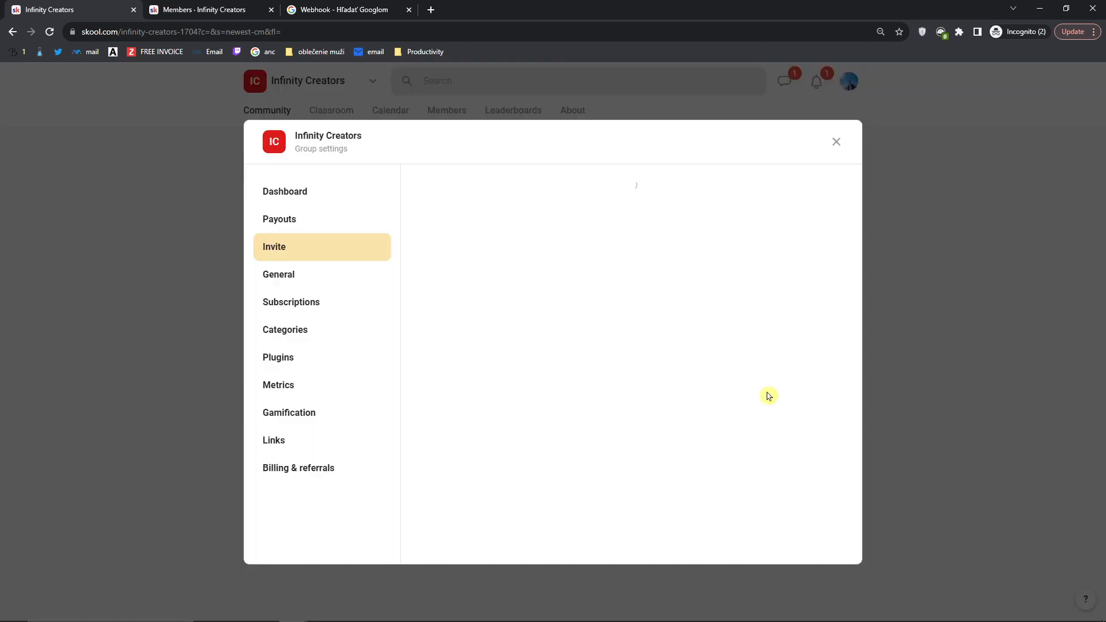
{"action": "left_click", "coordinate": [302, 447]}
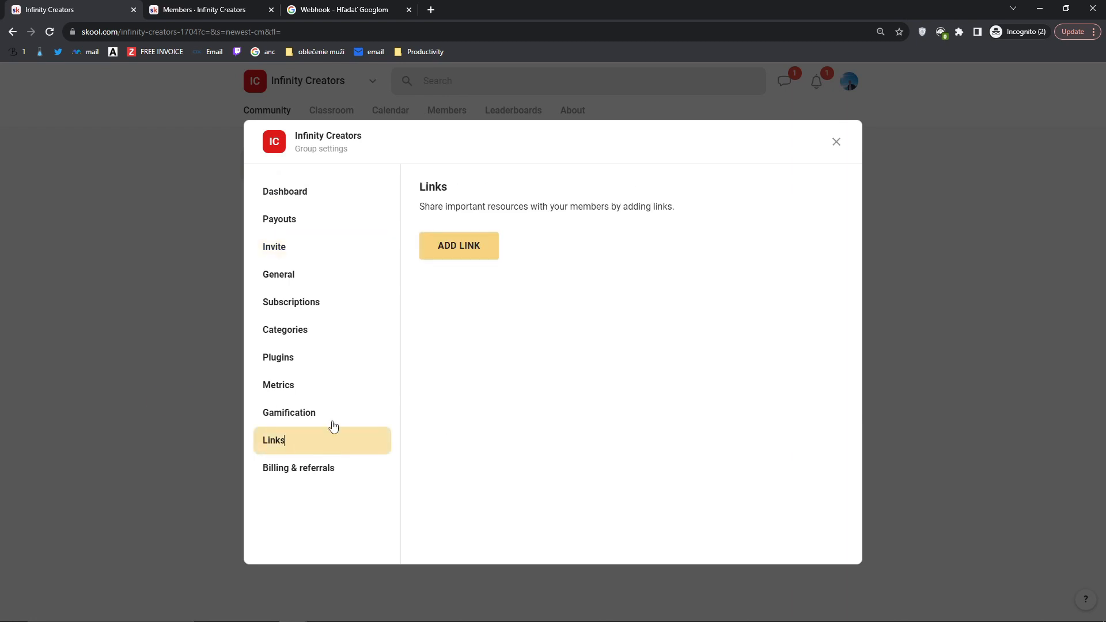
{"action": "left_click", "coordinate": [460, 254]}
{"action": "left_click", "coordinate": [476, 226]}
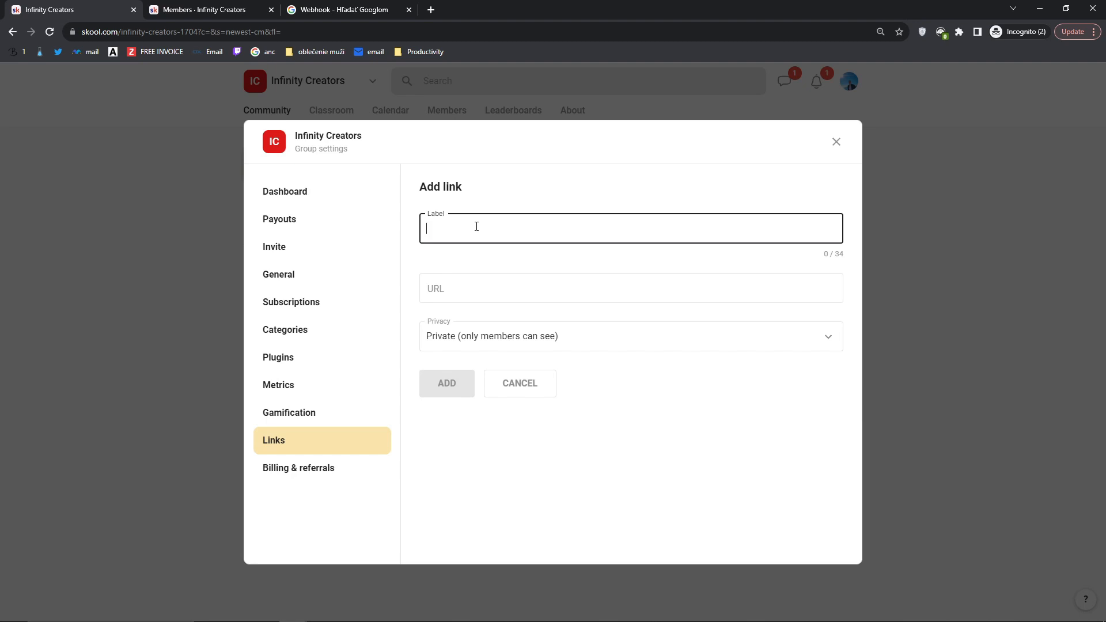
{"action": "type", "text": "Youtube Channel"}
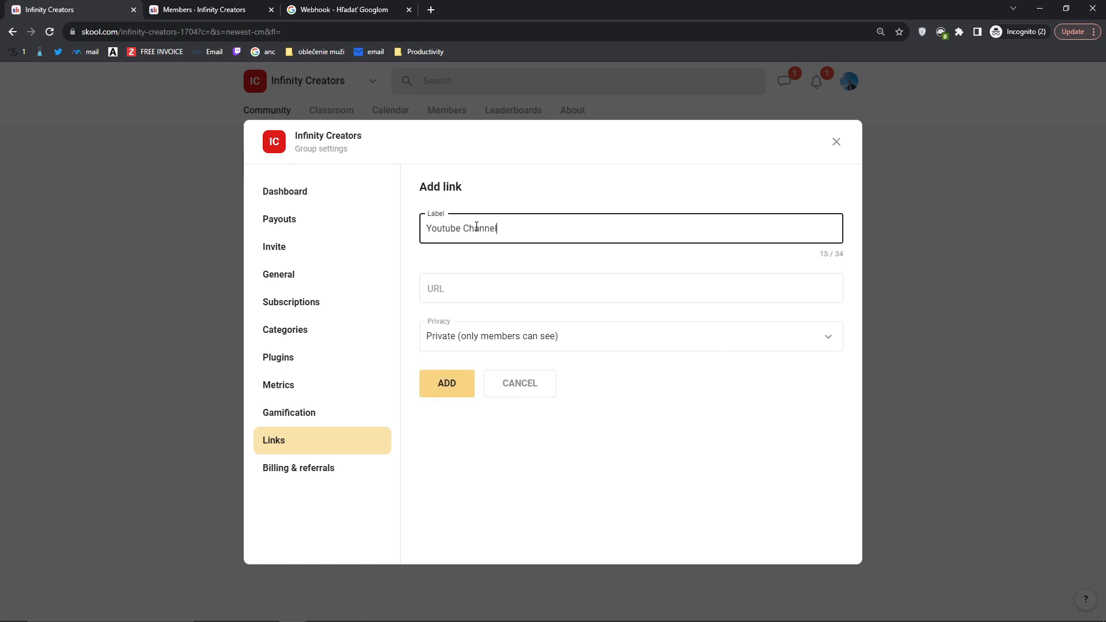
{"action": "key", "text": "Tab"}
Step: Copy the creator's YouTube channel address and paste it as the link URL
{"action": "left_click", "coordinate": [431, 10]}
{"action": "type", "text": "y"}
{"action": "key", "text": "Return"}
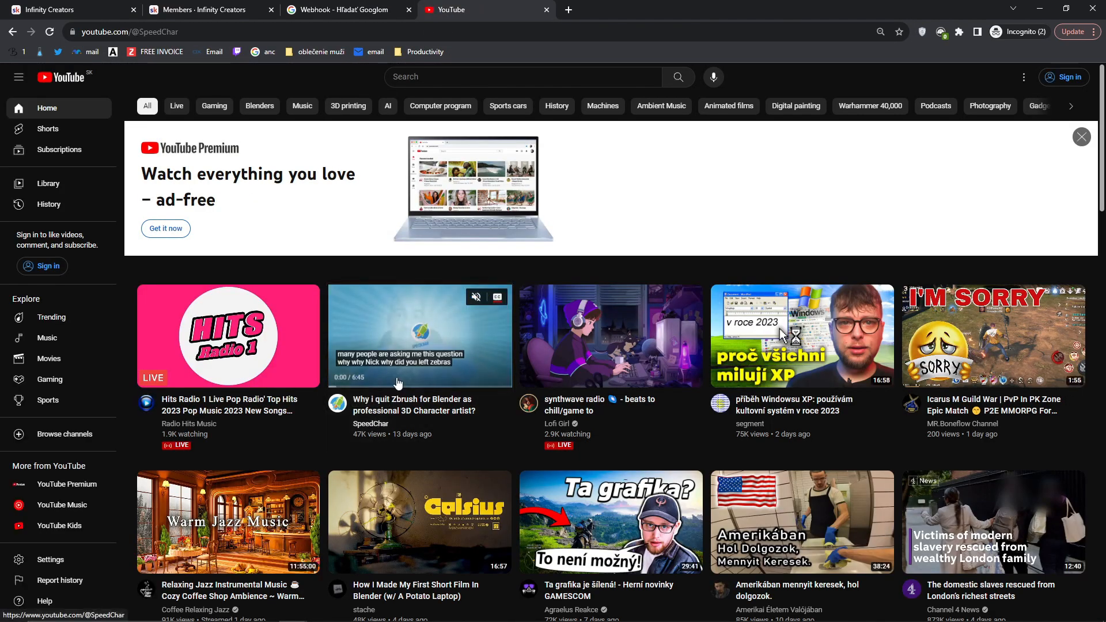
{"action": "left_click", "coordinate": [360, 422]}
{"action": "left_click", "coordinate": [179, 31]}
{"action": "key", "text": "ctrl+c"}
{"action": "left_click", "coordinate": [547, 10]}
{"action": "key", "text": "ctrl+v"}
Step: Set the link's privacy to Public, add it, and close the group settings
{"action": "key", "text": "ctrl+a"}
{"action": "left_click", "coordinate": [624, 444]}
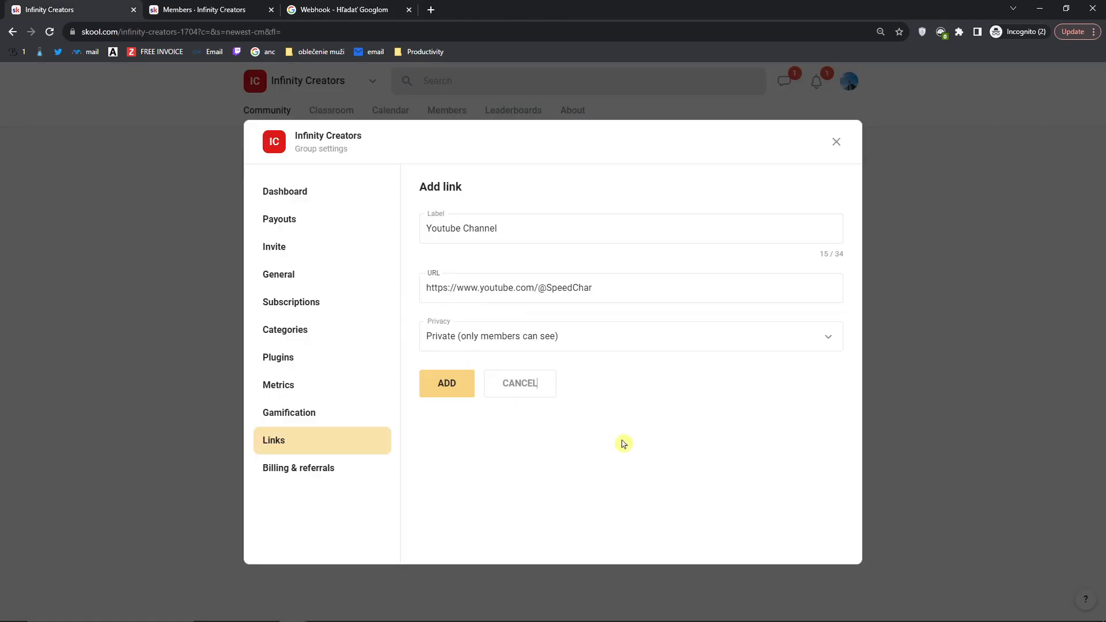
{"action": "left_click", "coordinate": [466, 338]}
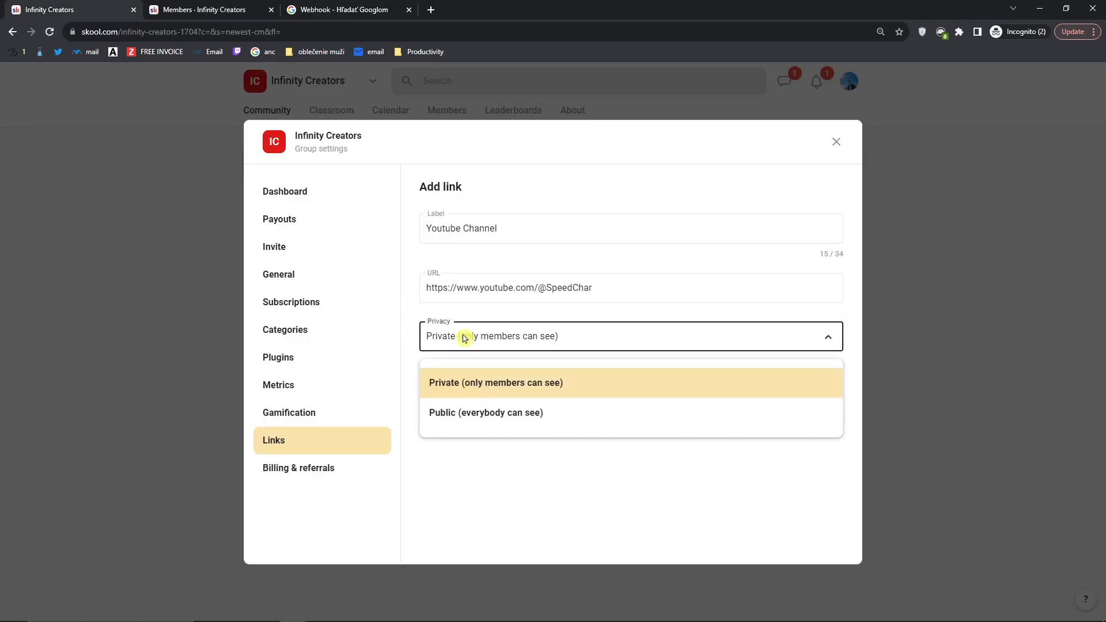
{"action": "left_click", "coordinate": [489, 420]}
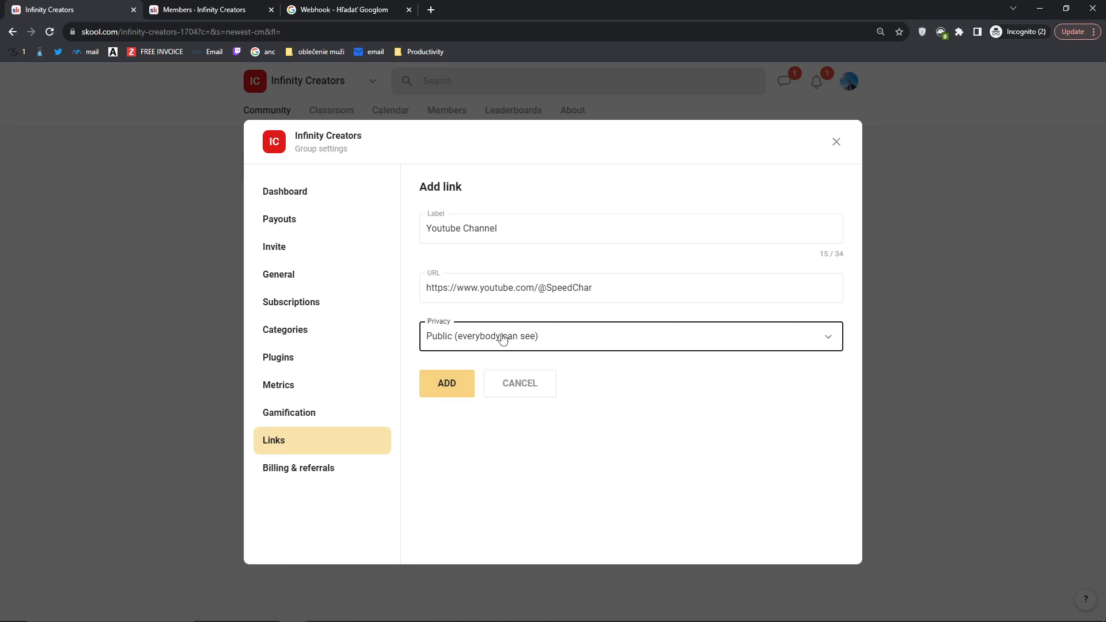
{"action": "left_click", "coordinate": [446, 385]}
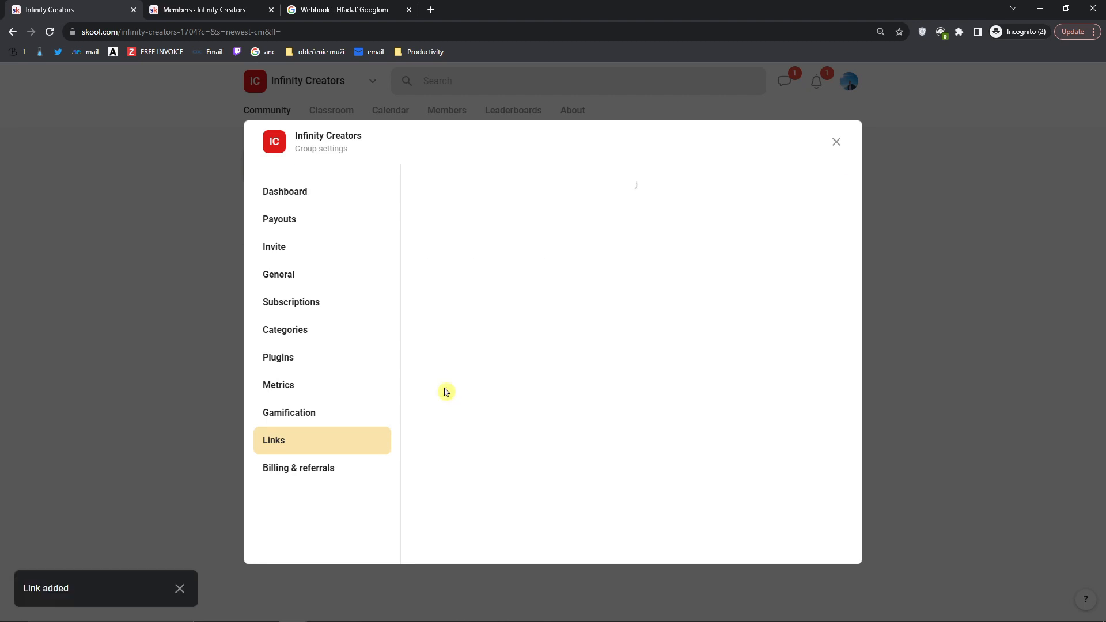
{"action": "left_click", "coordinate": [837, 142]}
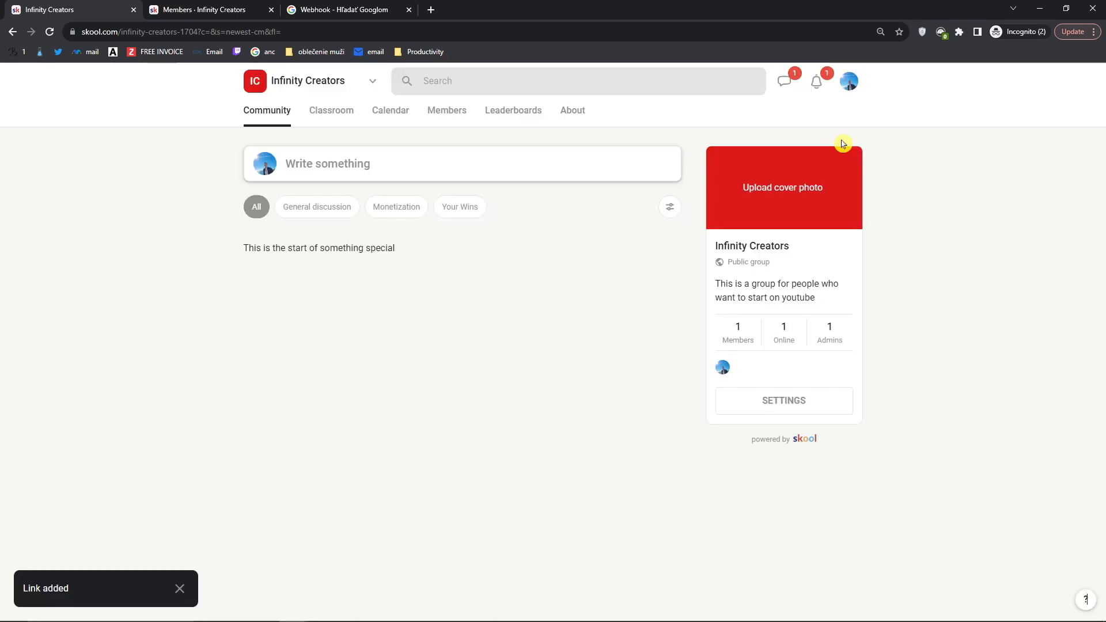
Step: Reload the community page, zoom in, and reopen the group settings at Invite
{"action": "left_click", "coordinate": [51, 33]}
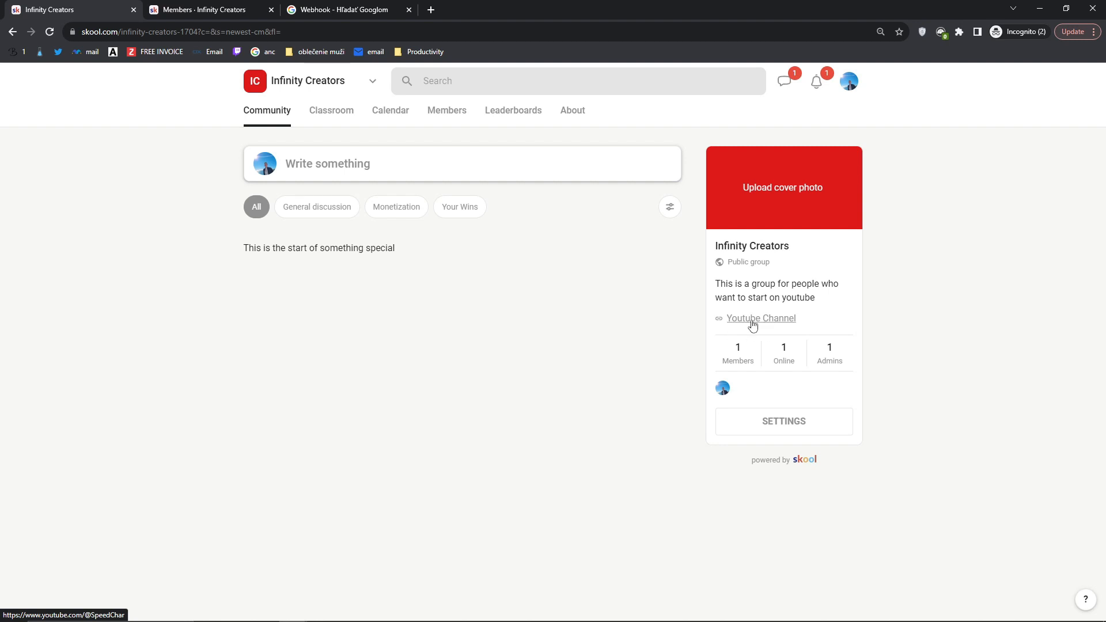
{"action": "key", "text": "ctrl+plus"}
{"action": "key", "text": "ctrl+plus"}
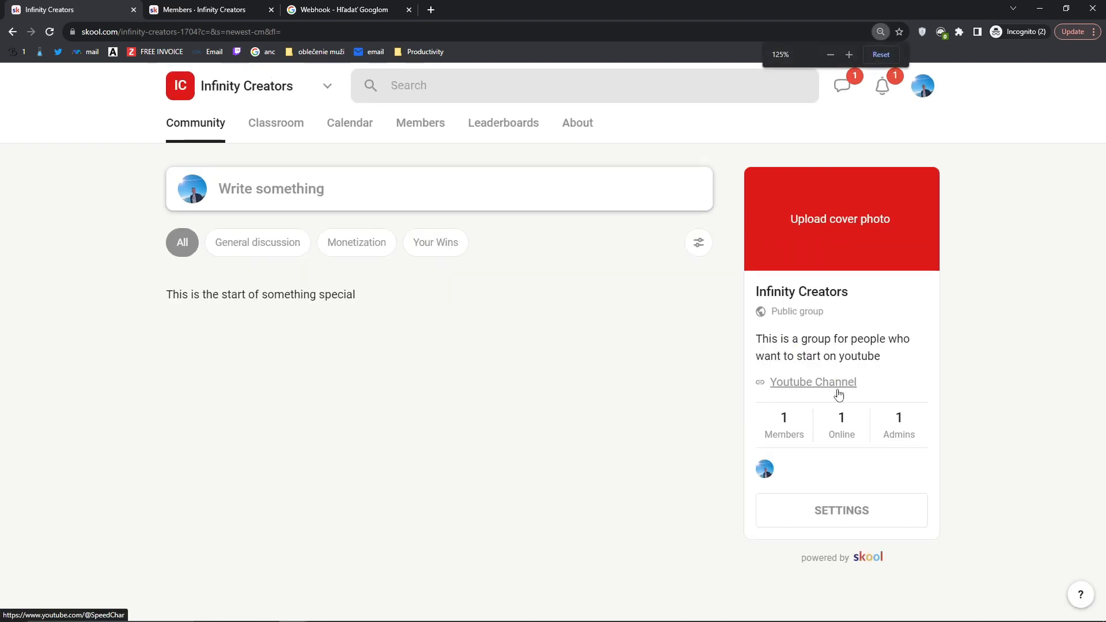
{"action": "left_click", "coordinate": [826, 509]}
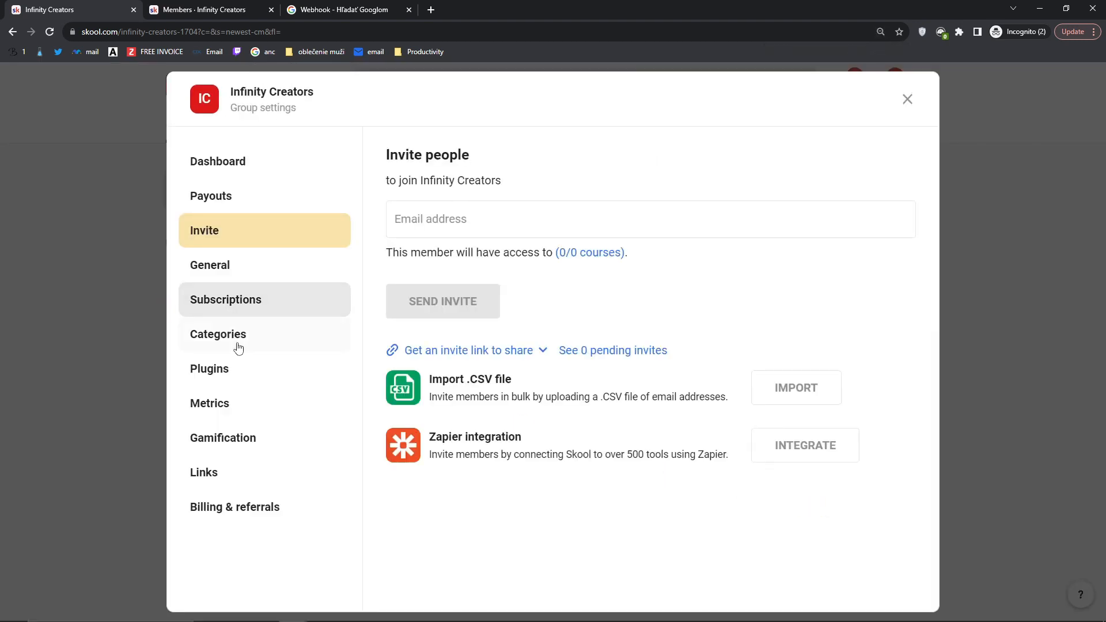
Step: Read the Billing & referrals page, including the 40% monthly referral payout
{"action": "left_click", "coordinate": [266, 506]}
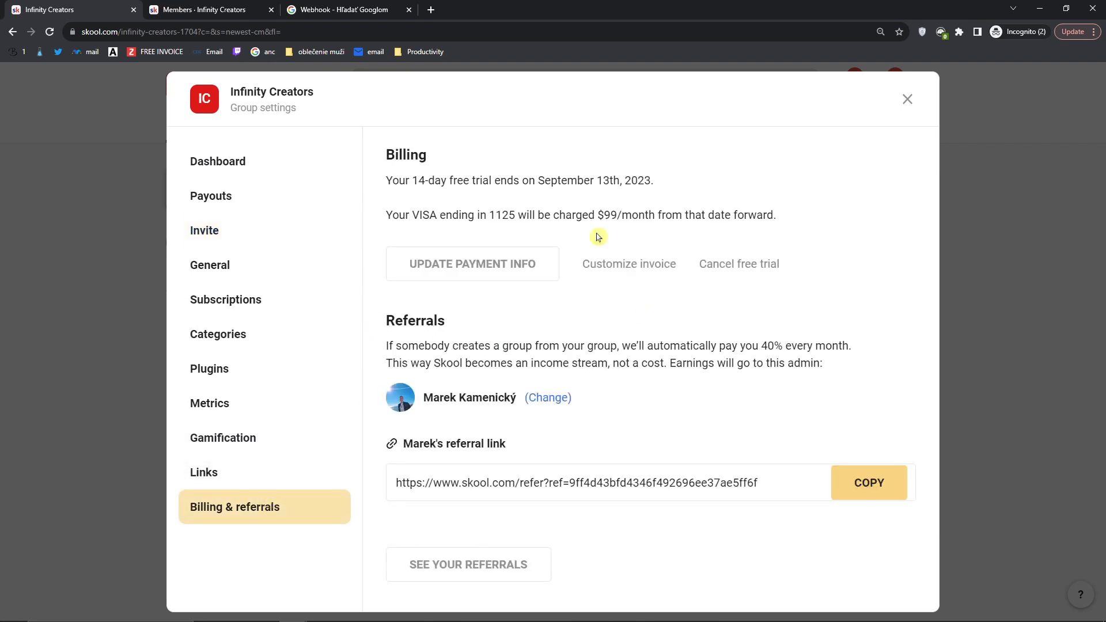
{"action": "left_click_drag", "start_coordinate": [384, 323], "coordinate": [502, 337]}
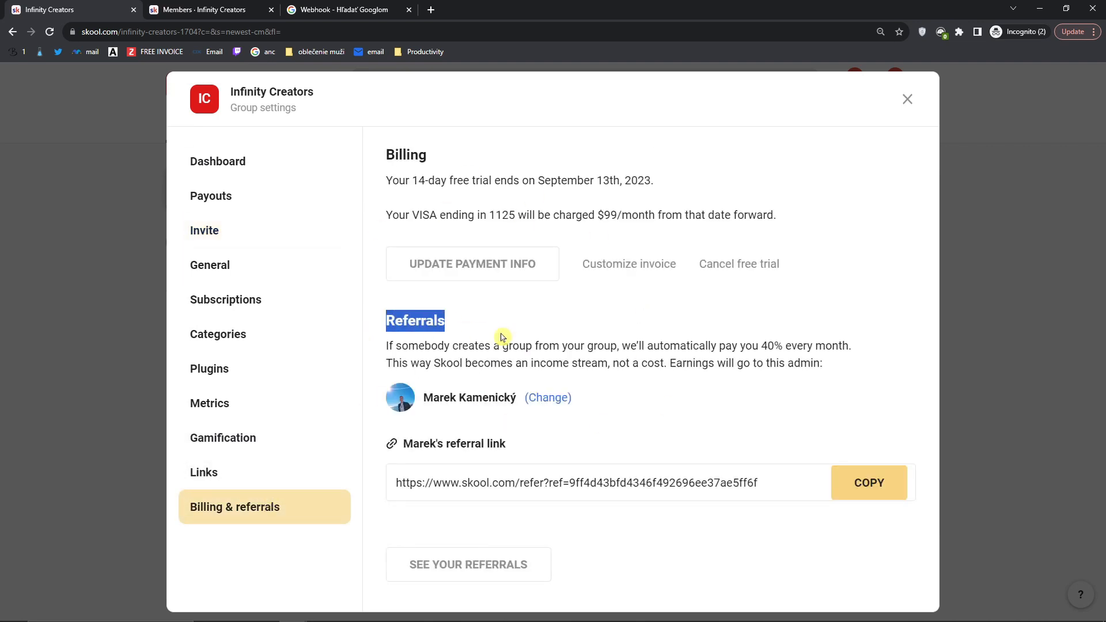
{"action": "left_click_drag", "start_coordinate": [702, 363], "coordinate": [840, 375]}
{"action": "left_click", "coordinate": [848, 374]}
{"action": "left_click_drag", "start_coordinate": [670, 346], "coordinate": [842, 353]}
{"action": "left_click_drag", "start_coordinate": [760, 347], "coordinate": [857, 350]}
{"action": "left_click", "coordinate": [587, 345]}
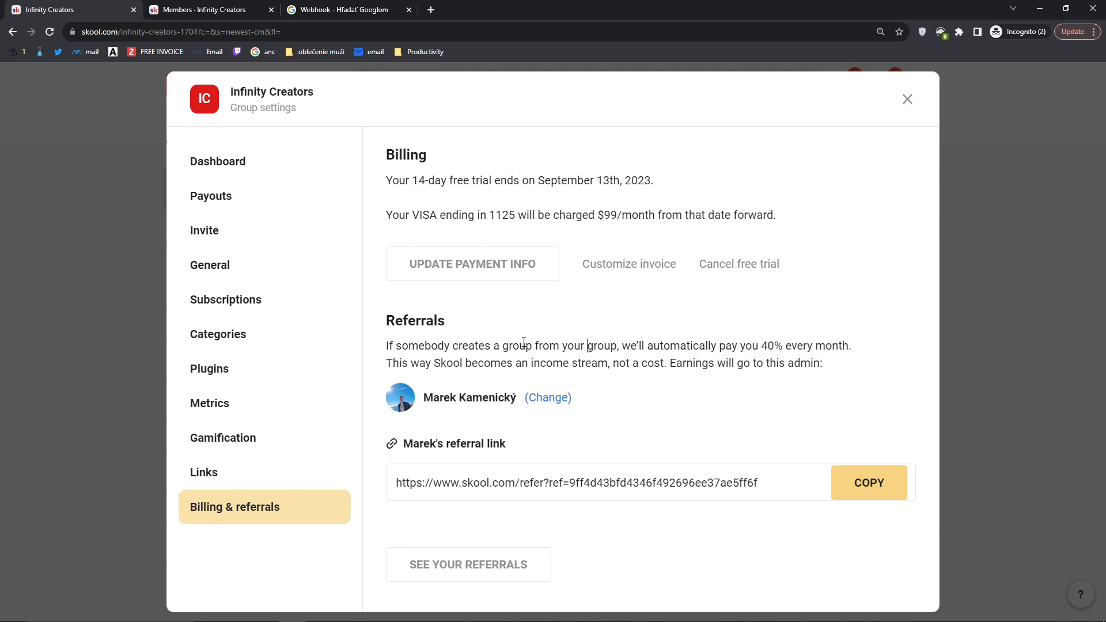
{"action": "left_click_drag", "start_coordinate": [452, 344], "coordinate": [863, 351]}
{"action": "left_click", "coordinate": [862, 353]}
Step: Zoom back to 110%, view the Dashboard overview, and close the group settings
{"action": "key", "text": "ctrl+minus"}
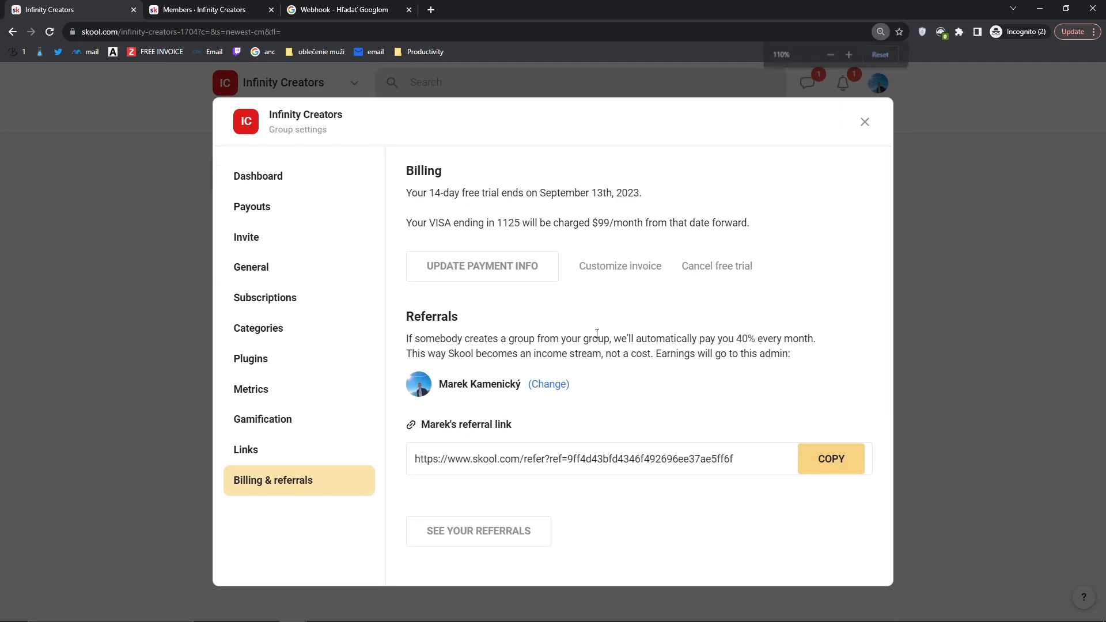
{"action": "left_click_drag", "start_coordinate": [407, 339], "coordinate": [507, 354]}
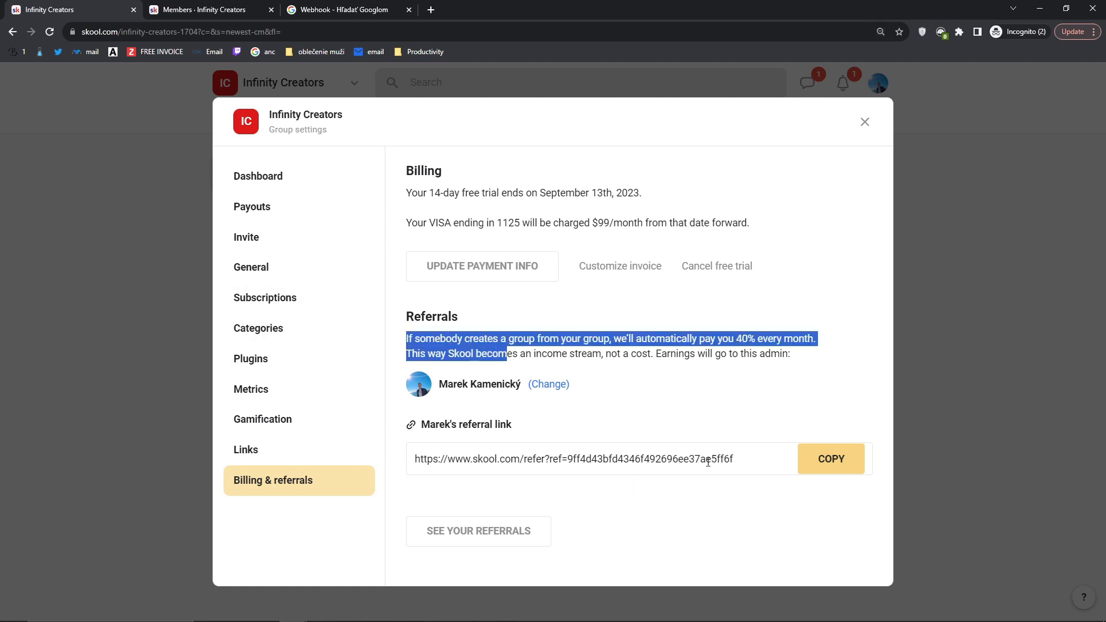
{"action": "left_click", "coordinate": [269, 183]}
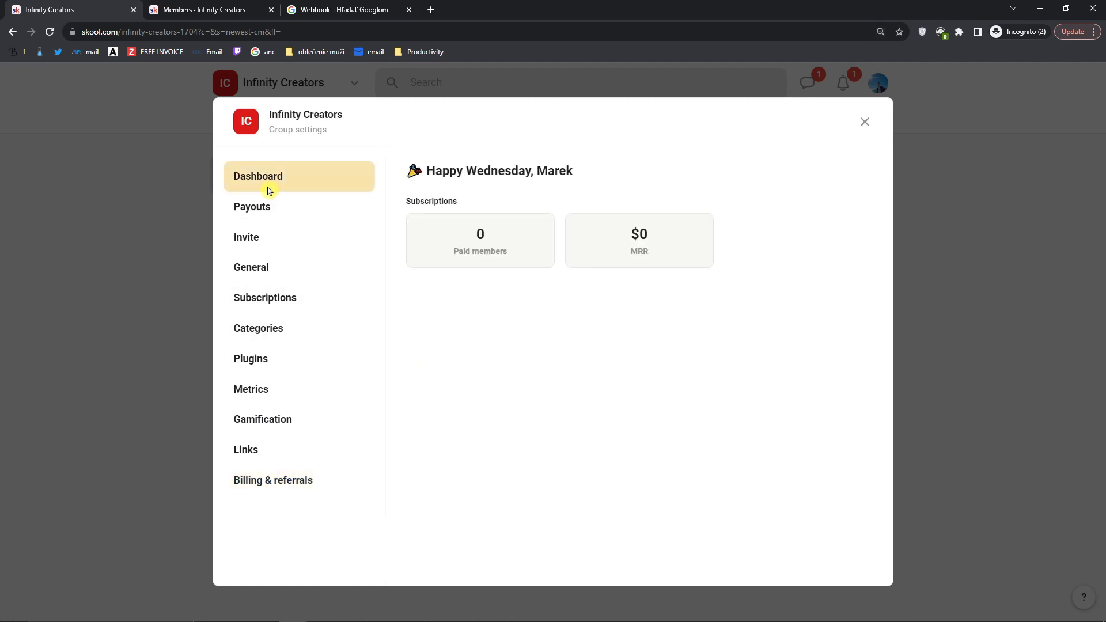
{"action": "left_click", "coordinate": [865, 123]}
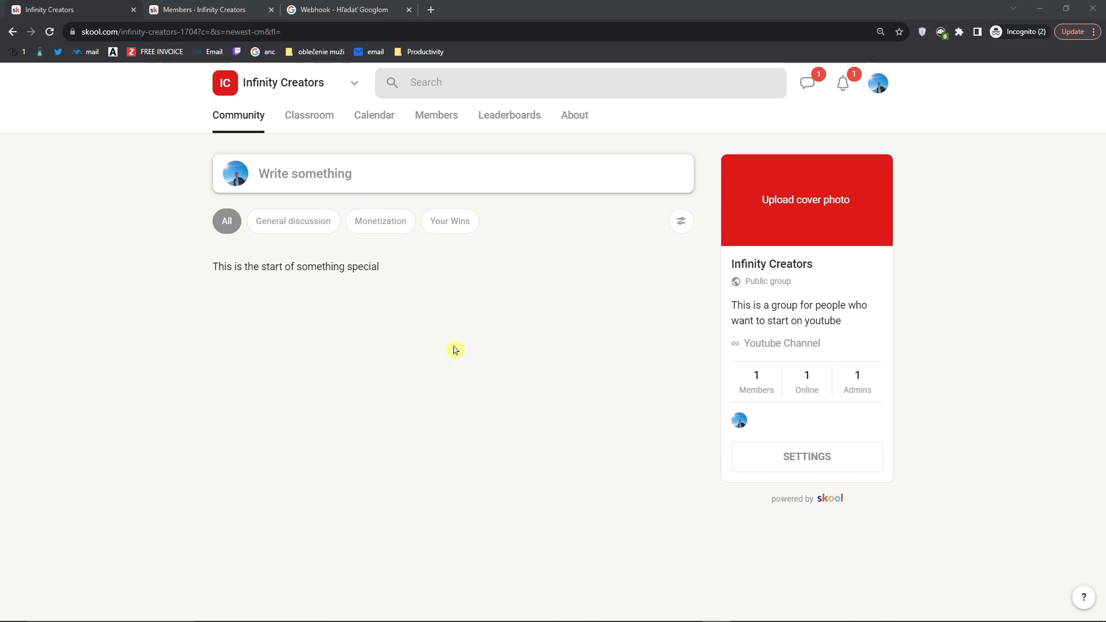
Step: Start a new post draft titled 'How is your day?'
{"action": "left_click", "coordinate": [304, 181]}
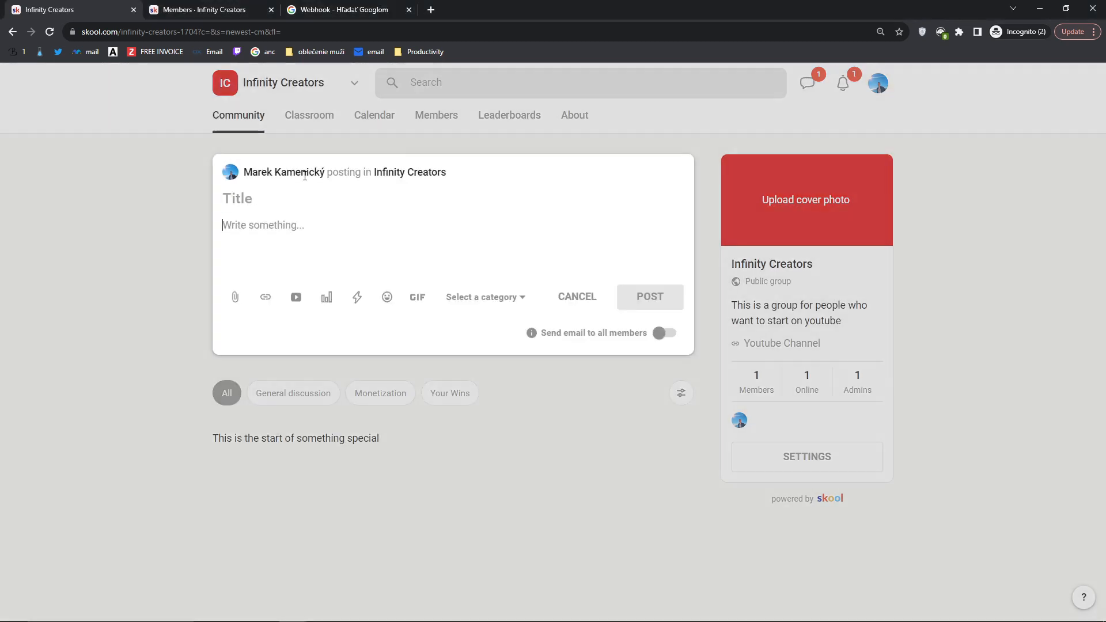
{"action": "left_click", "coordinate": [248, 241]}
{"action": "left_click", "coordinate": [252, 203]}
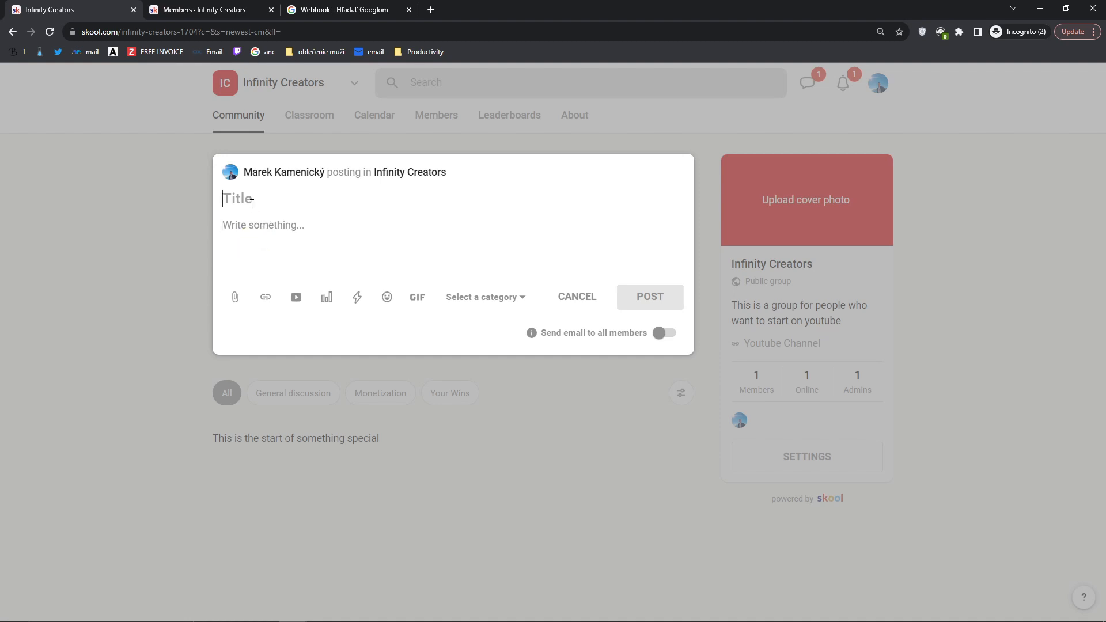
{"action": "type", "text": "H"}
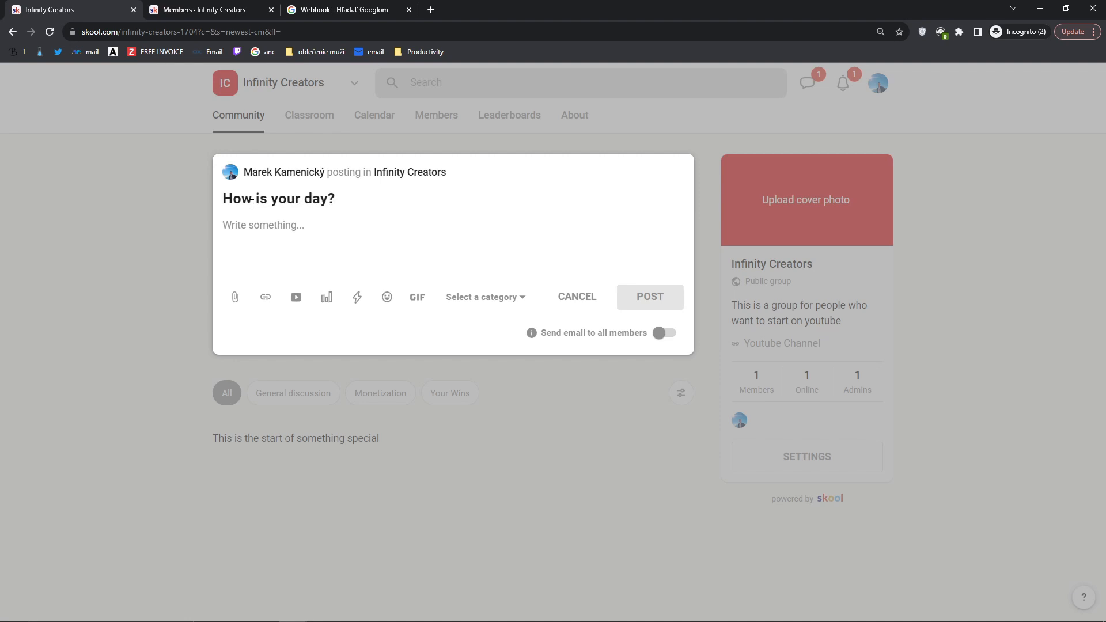
Step: Check the attachment, link and video options, cancelling each without adding anything
{"action": "left_click", "coordinate": [236, 299]}
{"action": "left_click", "coordinate": [929, 64]}
{"action": "left_click", "coordinate": [266, 298]}
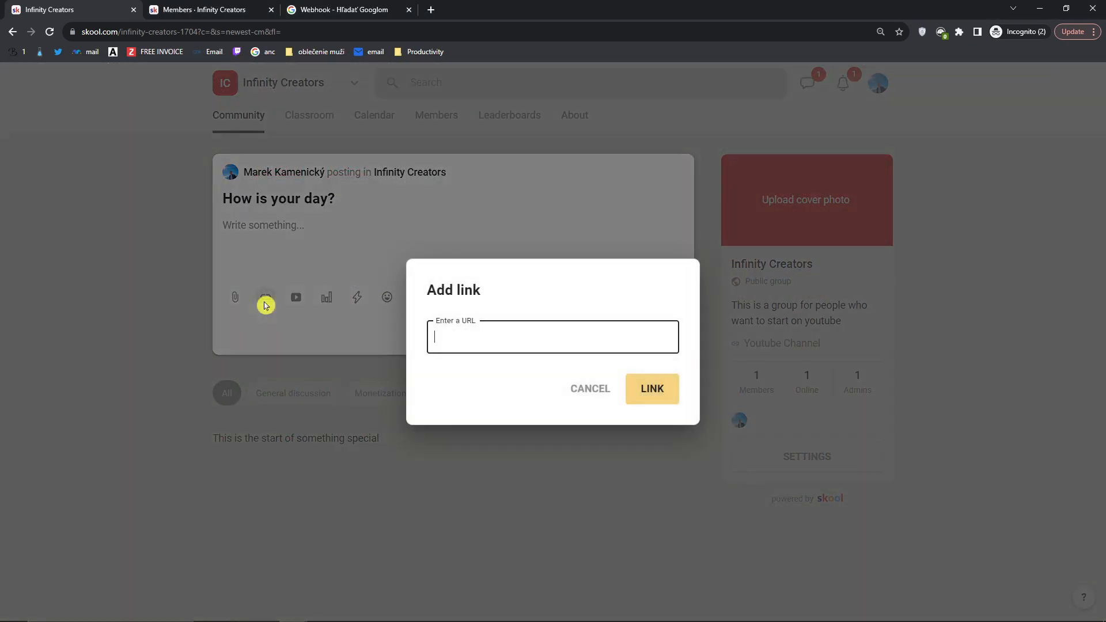
{"action": "left_click", "coordinate": [586, 396]}
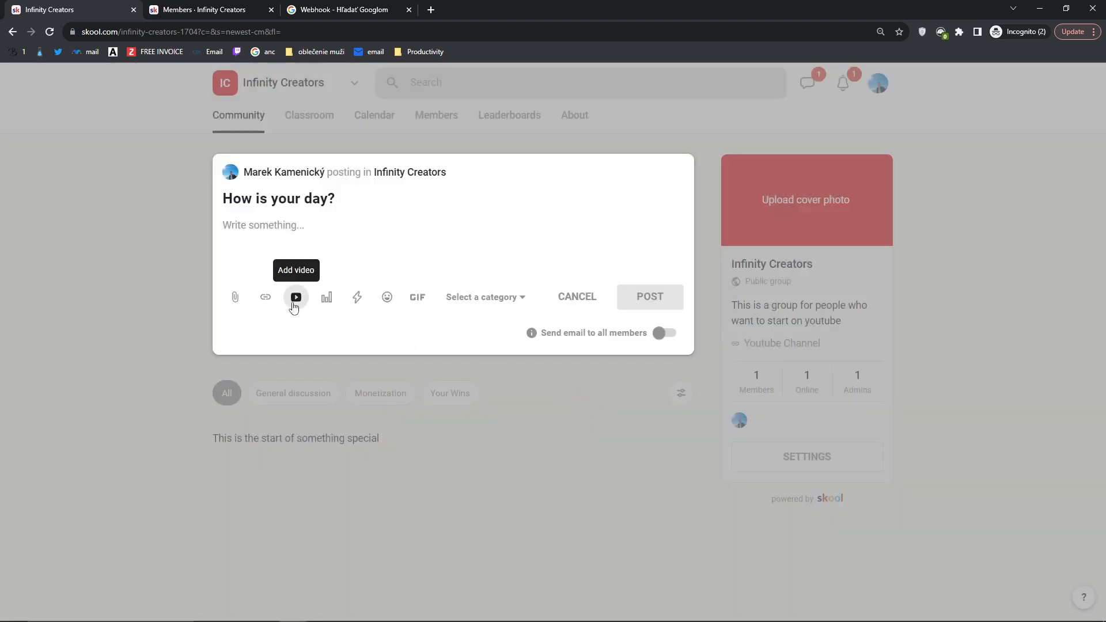
{"action": "left_click", "coordinate": [296, 298]}
{"action": "left_click_drag", "start_coordinate": [439, 304], "coordinate": [633, 308]}
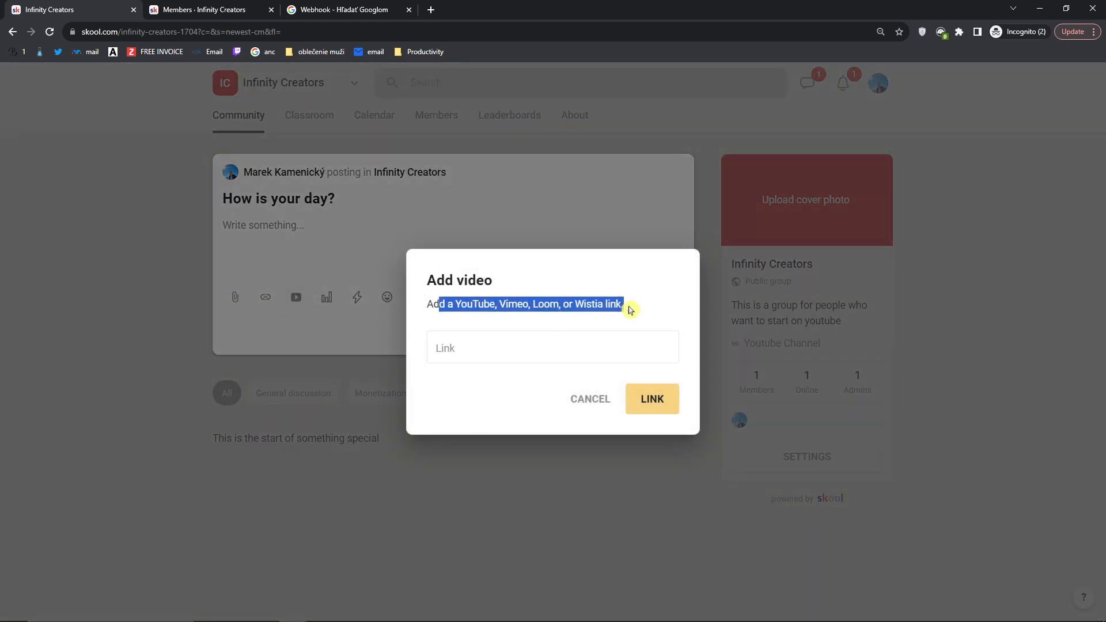
{"action": "left_click", "coordinate": [602, 408]}
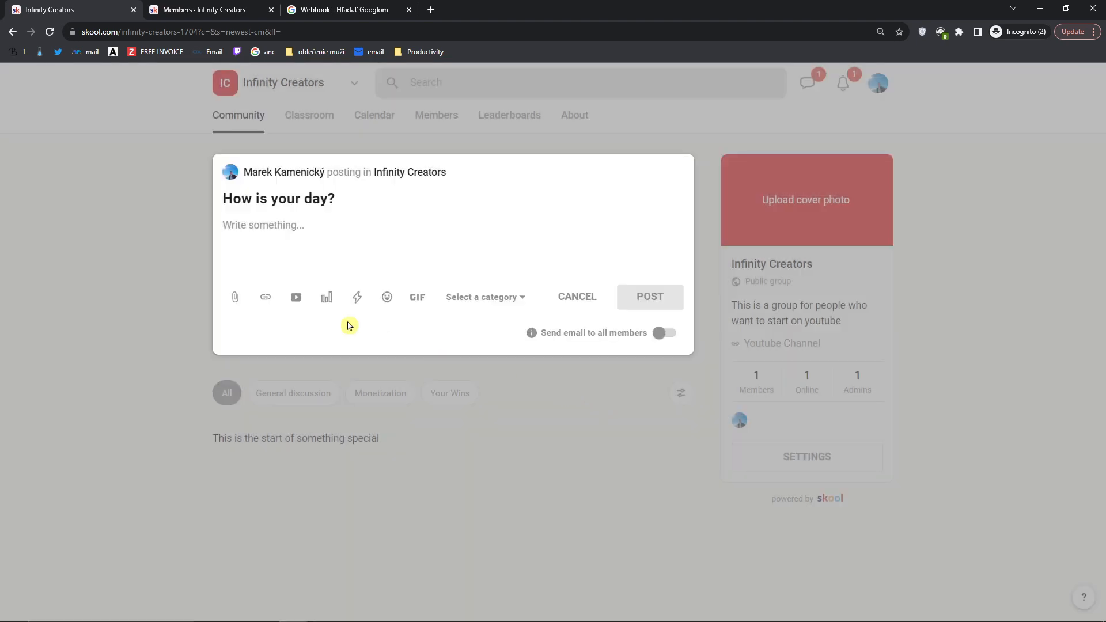
{"action": "left_click", "coordinate": [327, 298]}
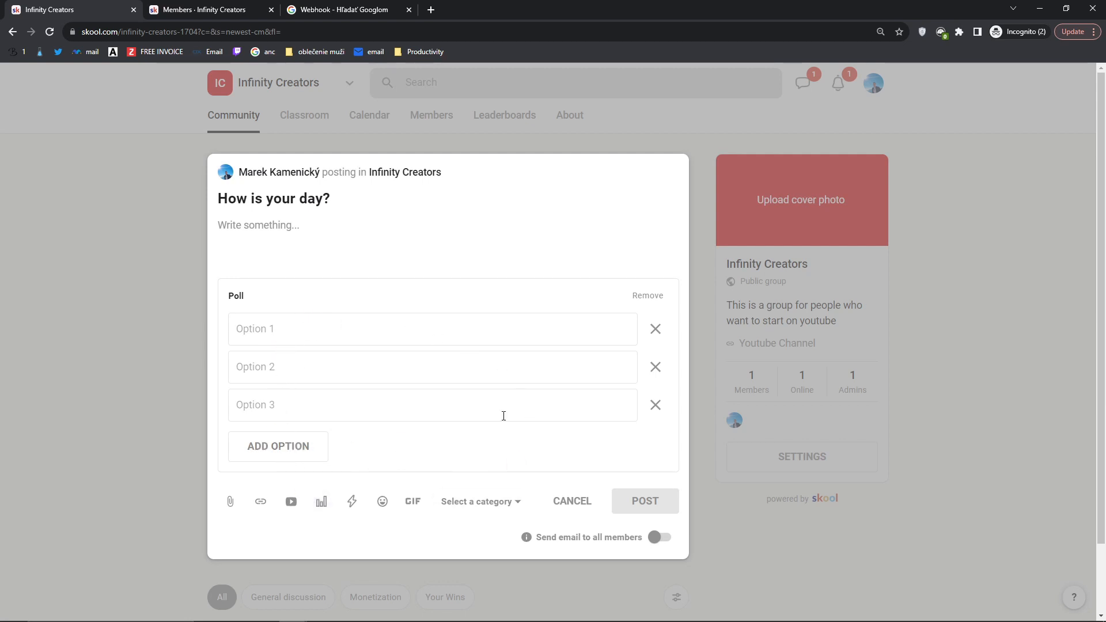
{"action": "left_click", "coordinate": [656, 328]}
{"action": "left_click", "coordinate": [654, 297]}
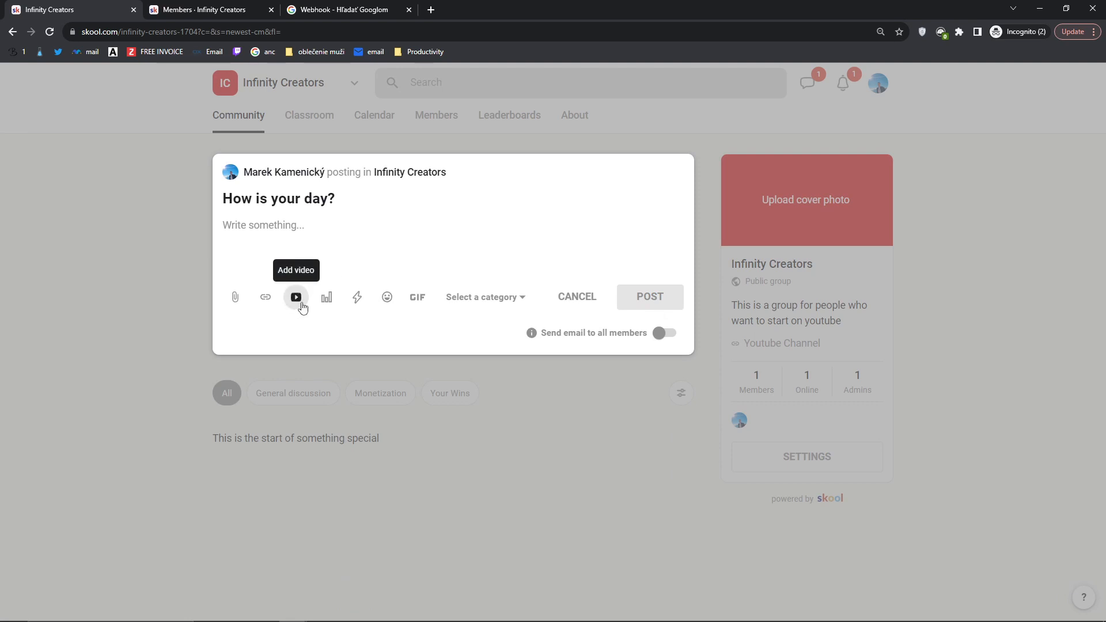
{"action": "left_click", "coordinate": [324, 305]}
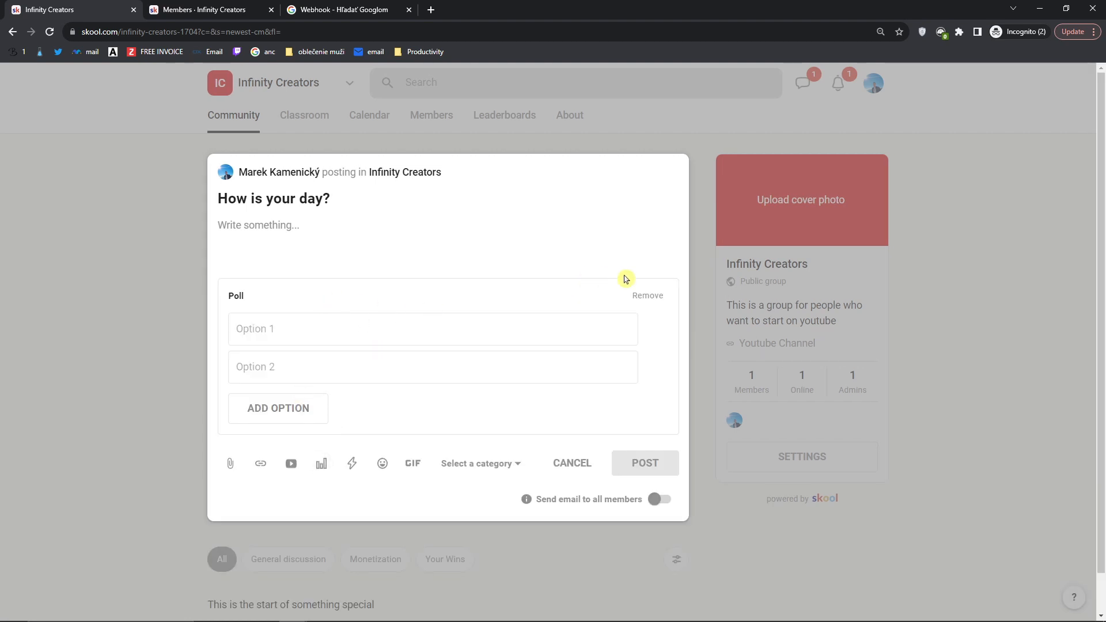
{"action": "left_click", "coordinate": [645, 297]}
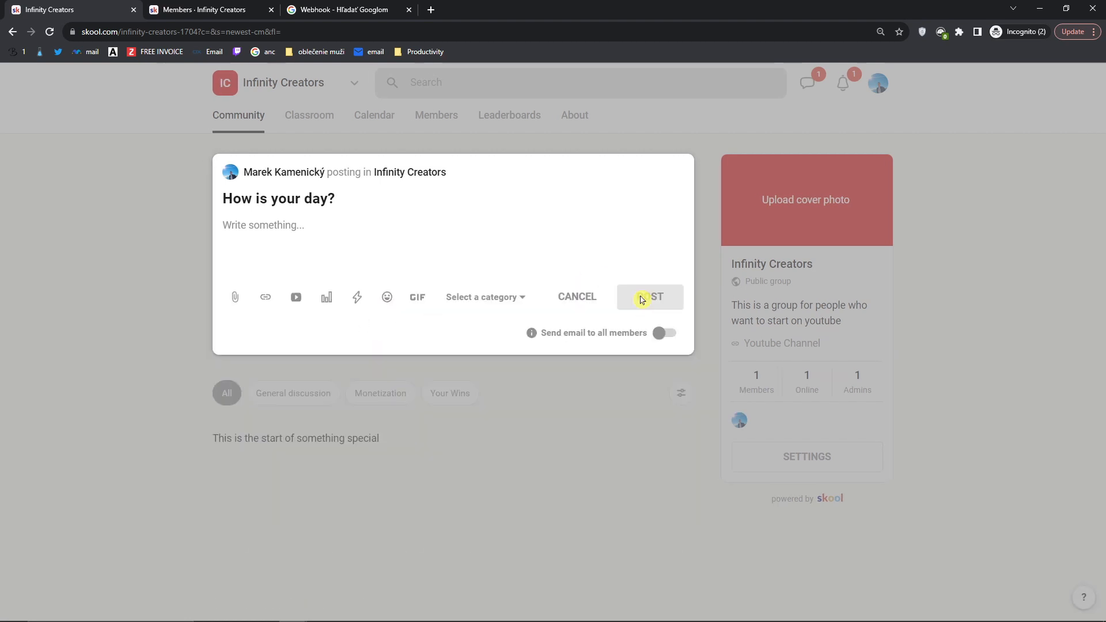
{"action": "left_click", "coordinate": [358, 308]}
{"action": "left_click_drag", "start_coordinate": [253, 323], "coordinate": [627, 355]}
{"action": "left_click", "coordinate": [624, 357]}
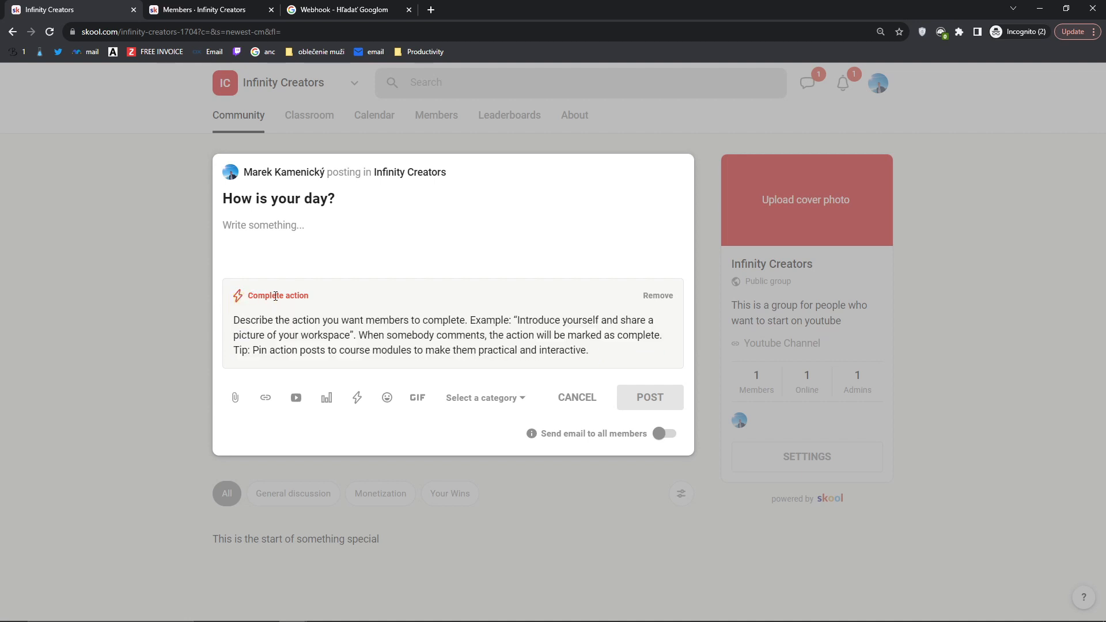
{"action": "left_click_drag", "start_coordinate": [247, 302], "coordinate": [313, 301]}
{"action": "left_click_drag", "start_coordinate": [226, 321], "coordinate": [576, 336]}
{"action": "left_click", "coordinate": [658, 296]}
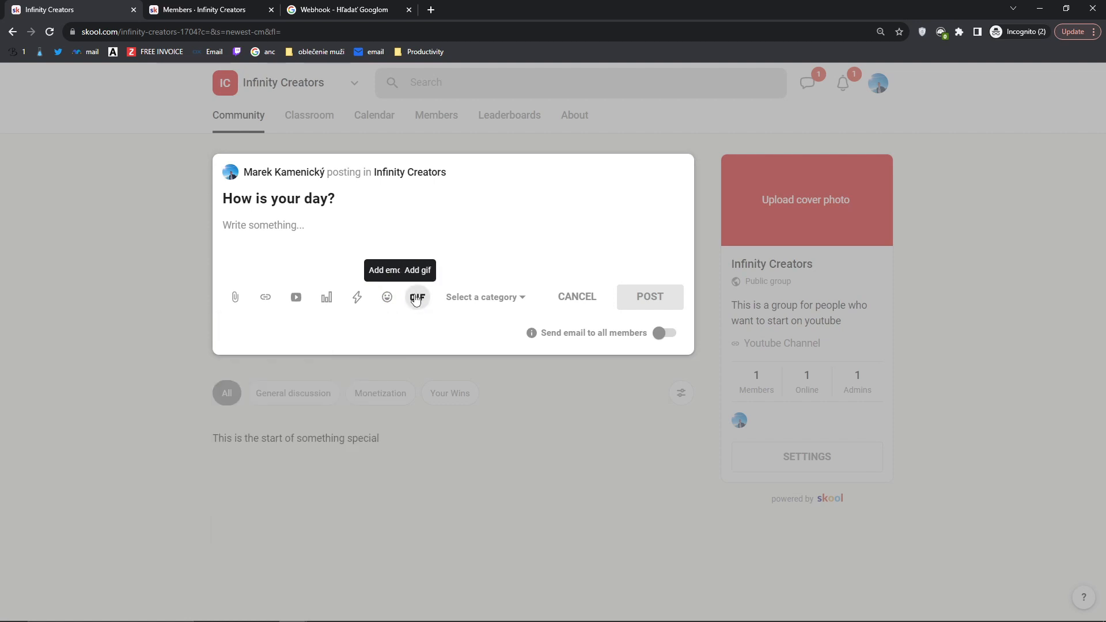
Step: Browse GIFs and try the Monetization, Your Wins and General discussion categories
{"action": "left_click", "coordinate": [416, 297]}
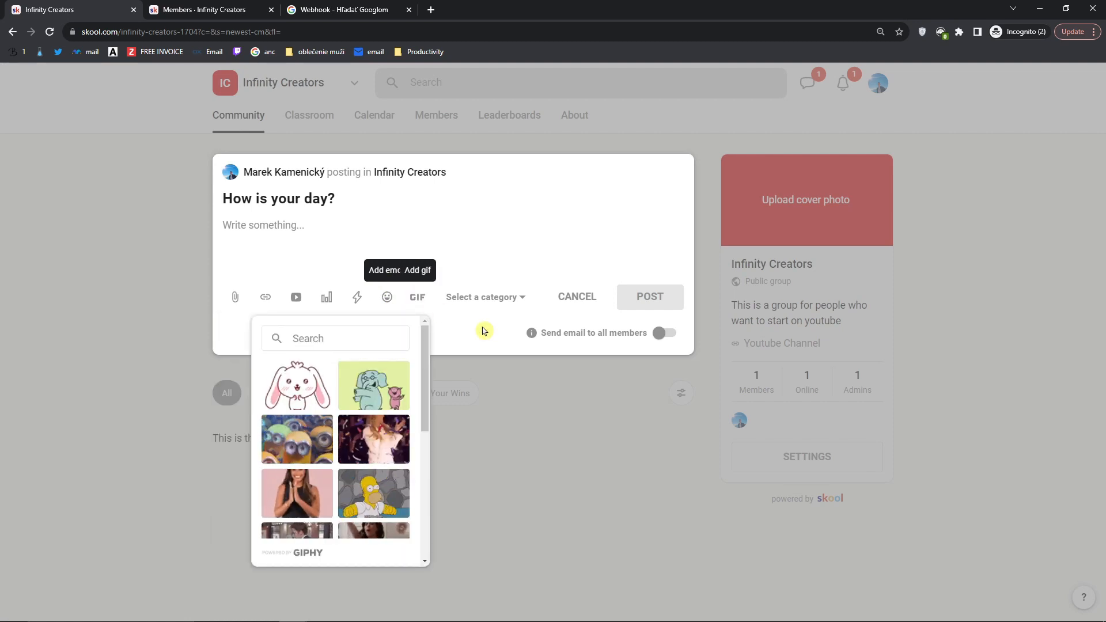
{"action": "left_click", "coordinate": [522, 300]}
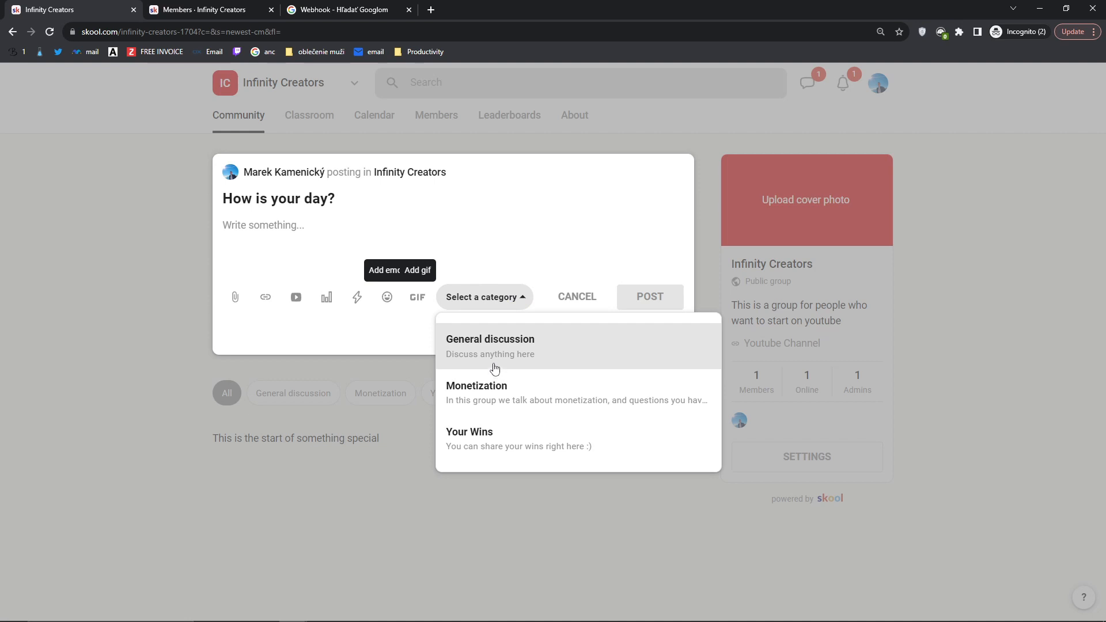
{"action": "left_click", "coordinate": [494, 395]}
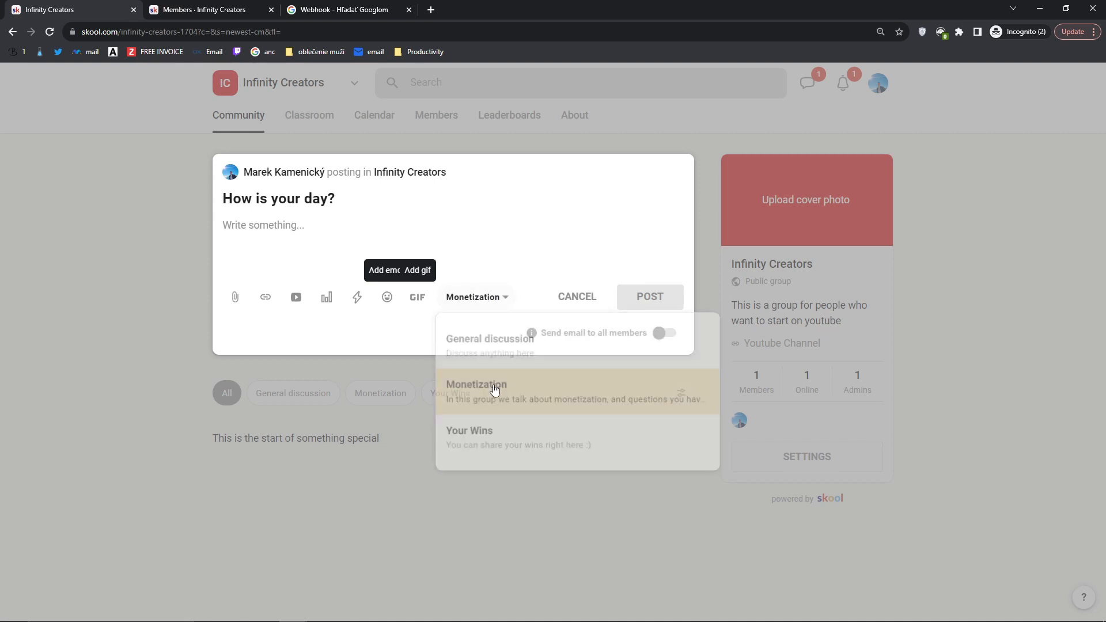
{"action": "left_click", "coordinate": [474, 297]}
{"action": "left_click", "coordinate": [480, 443]}
{"action": "left_click", "coordinate": [476, 298]}
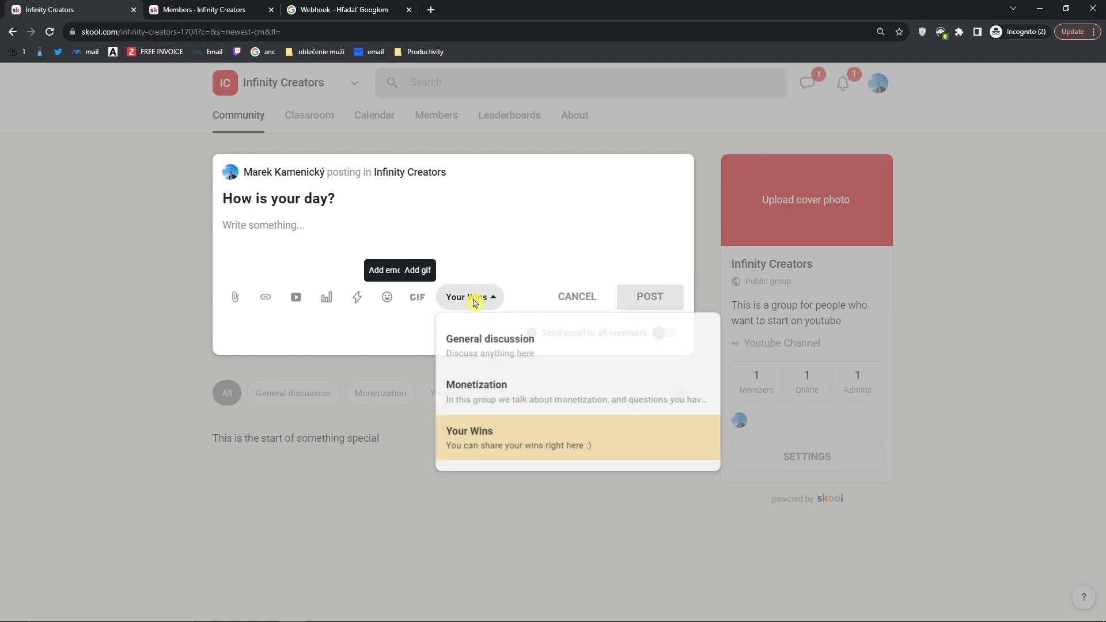
{"action": "left_click", "coordinate": [479, 352]}
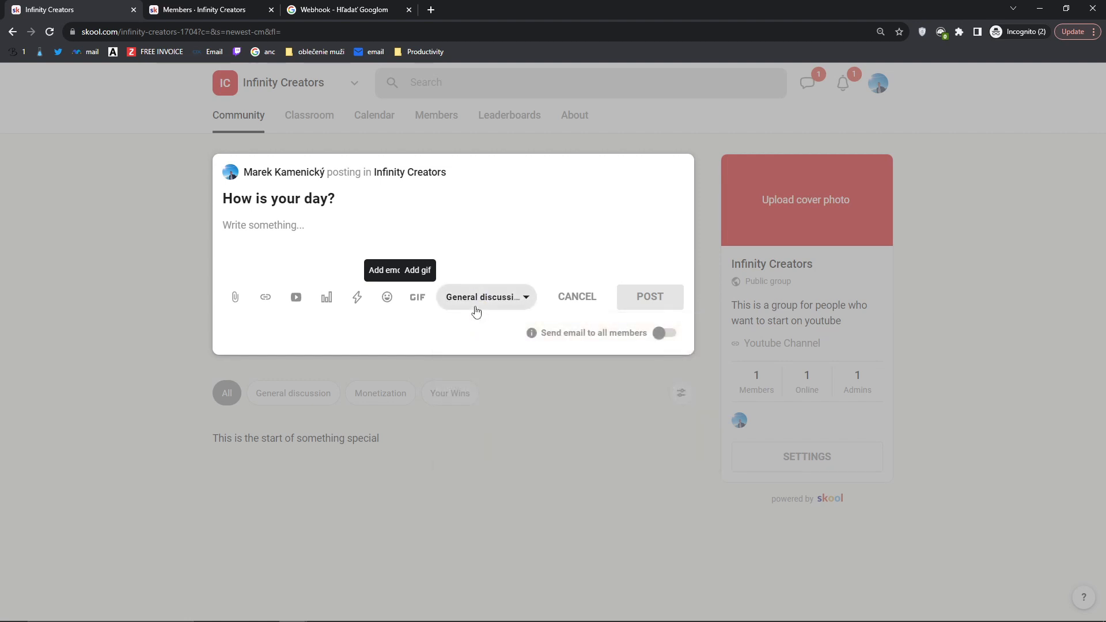
Step: Write body '123', leave member emailing off, choose Monetization, and publish the post
{"action": "left_click", "coordinate": [446, 345]}
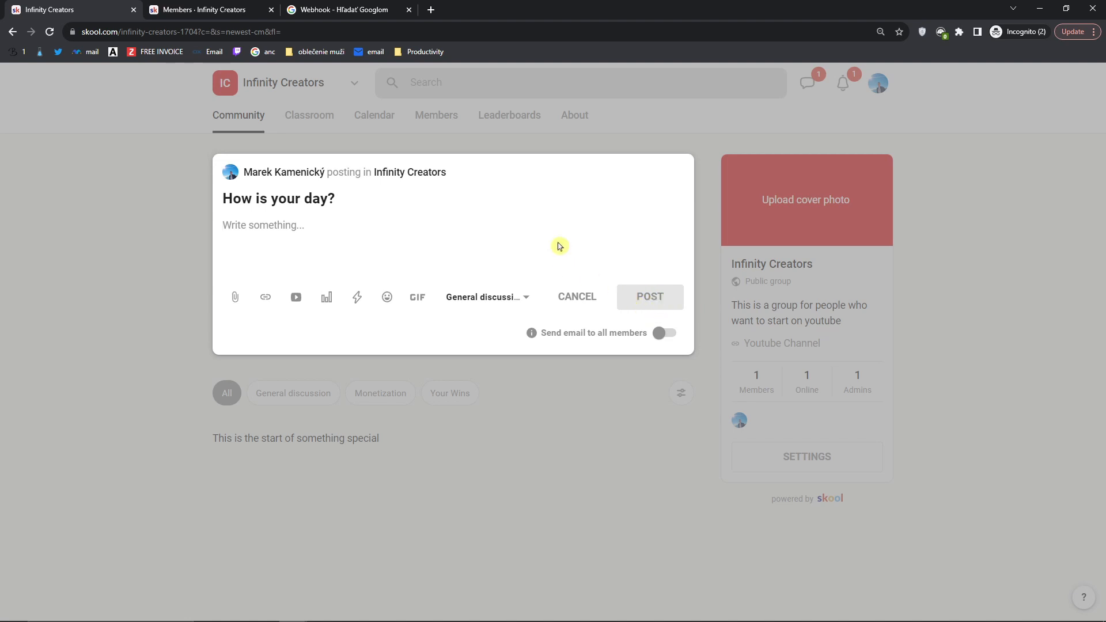
{"action": "type", "text": "123"}
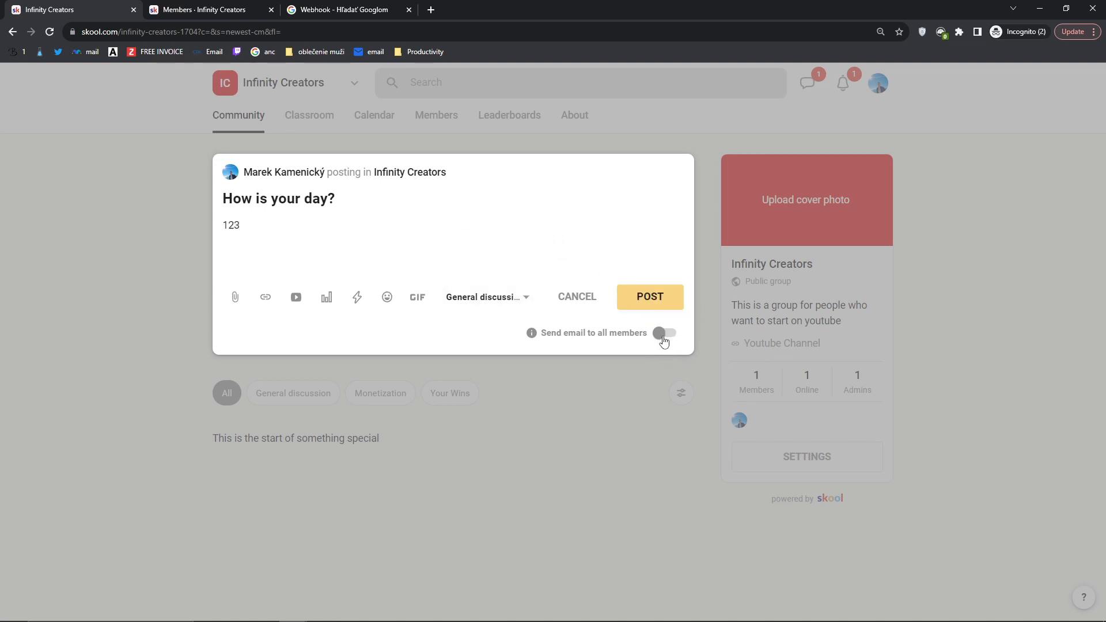
{"action": "left_click", "coordinate": [664, 340]}
{"action": "left_click", "coordinate": [532, 334]}
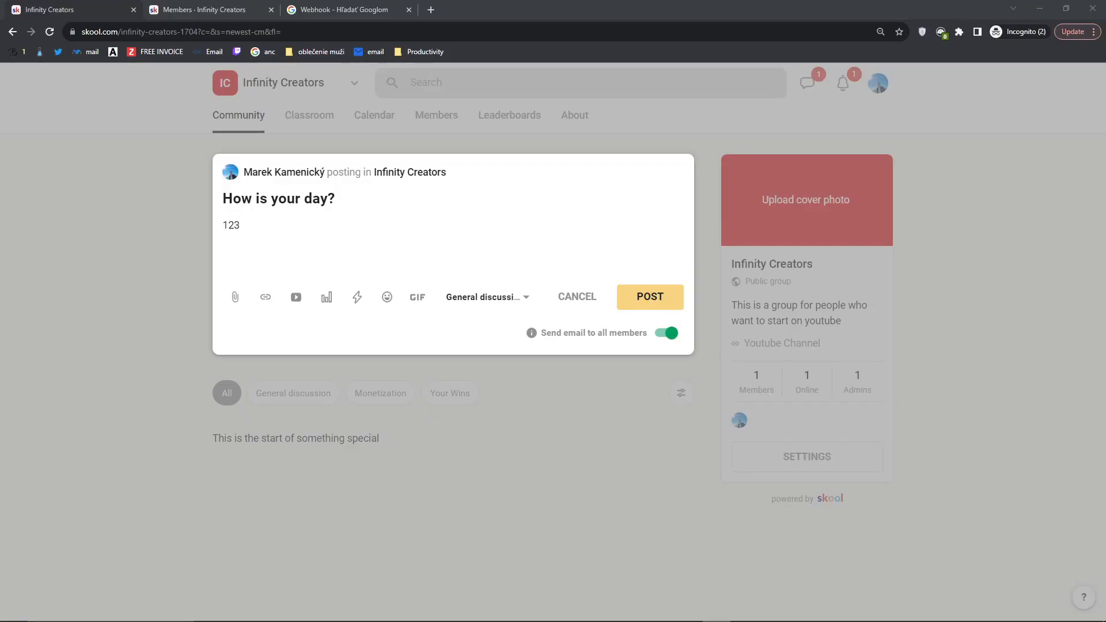
{"action": "left_click", "coordinate": [668, 334]}
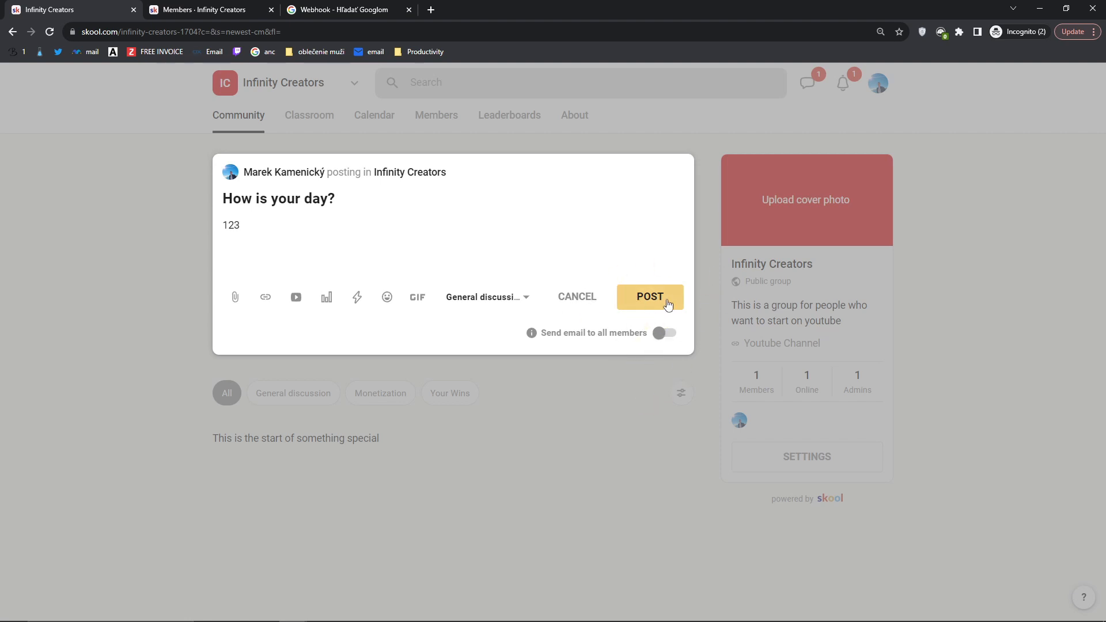
{"action": "left_click", "coordinate": [489, 299]}
{"action": "left_click", "coordinate": [524, 373]}
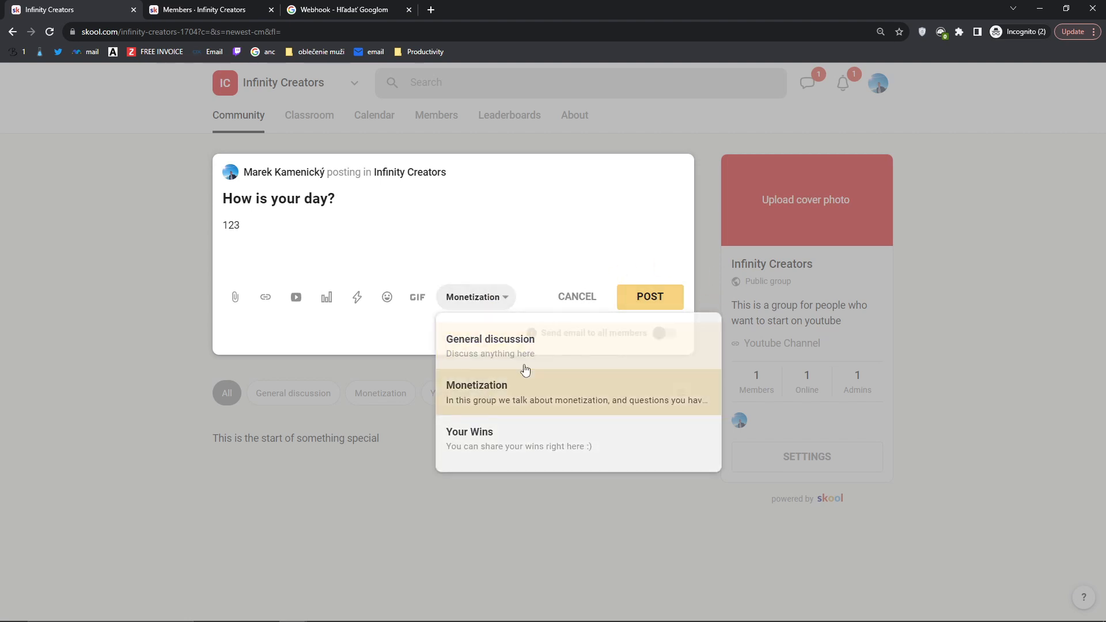
{"action": "left_click", "coordinate": [657, 297]}
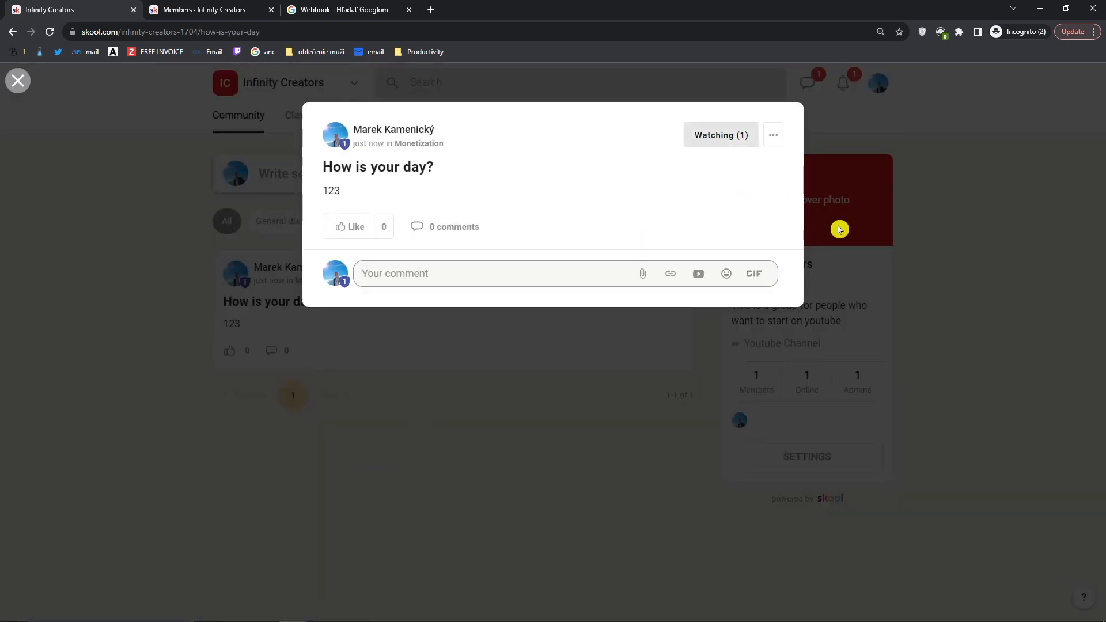
Step: Reopen the How is your day? post, like it, and comment 'Pretty good'
{"action": "left_click", "coordinate": [895, 256]}
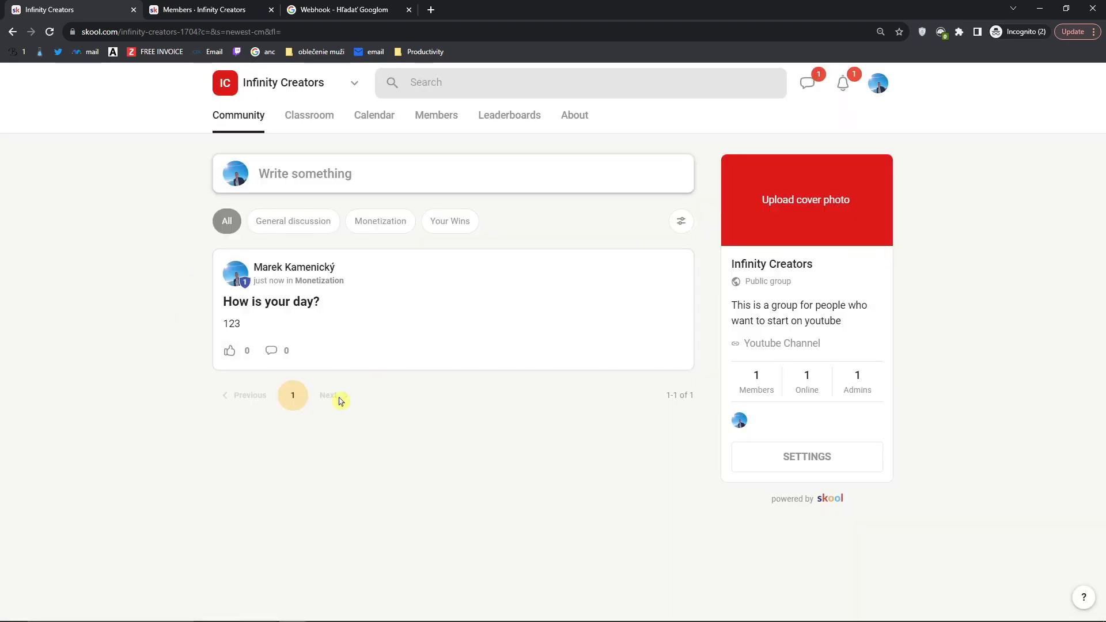
{"action": "left_click", "coordinate": [464, 323]}
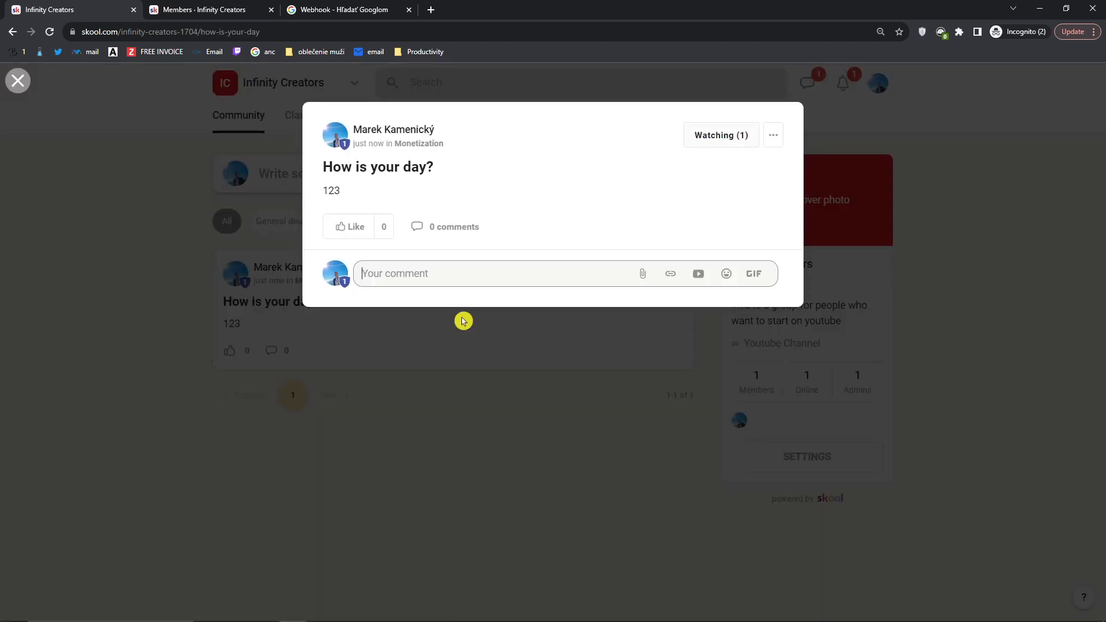
{"action": "left_click", "coordinate": [354, 231]}
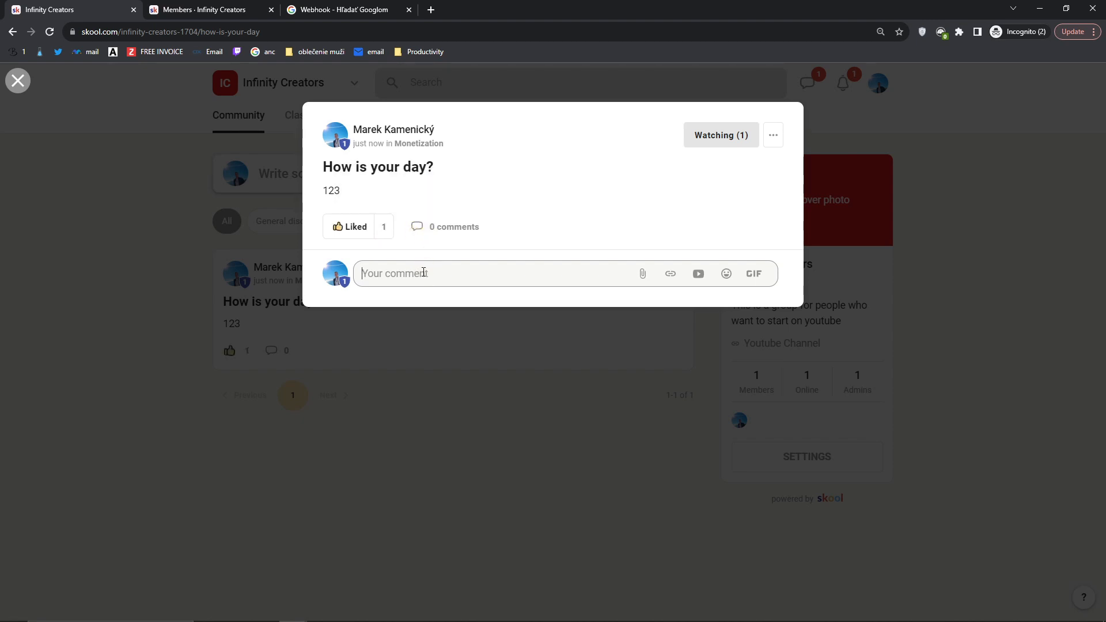
{"action": "type", "text": "Pretty good"}
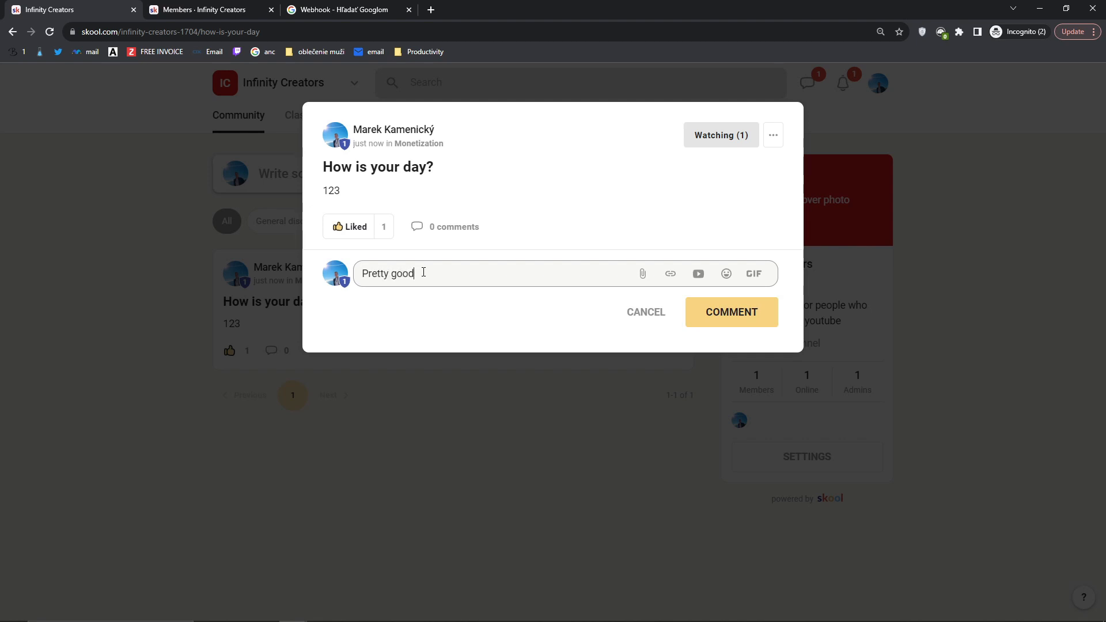
{"action": "key", "text": "ctrl+plus"}
{"action": "key", "text": "ctrl+plus"}
{"action": "key", "text": "ctrl+plus"}
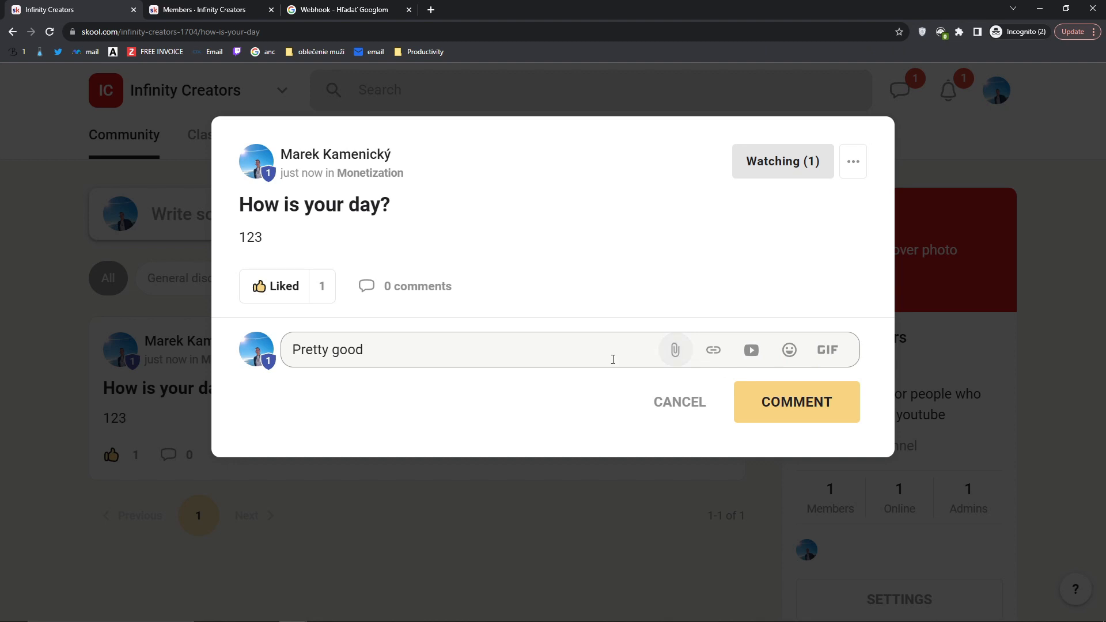
{"action": "left_click", "coordinate": [805, 402]}
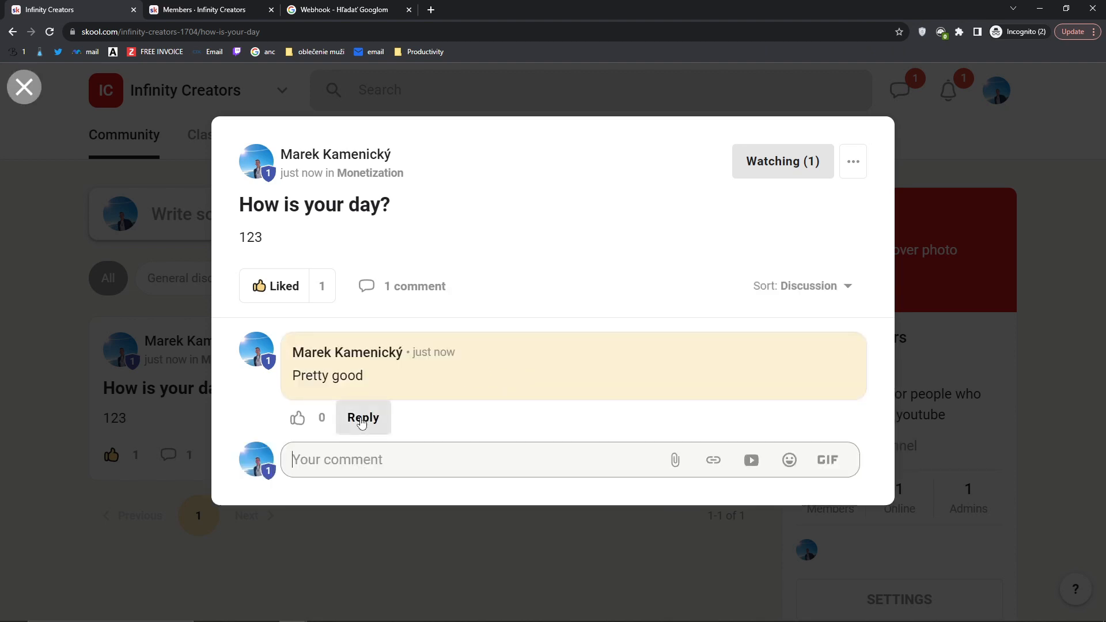
Step: Reply '123' to the Pretty good comment and keep the post watched
{"action": "left_click", "coordinate": [365, 419]}
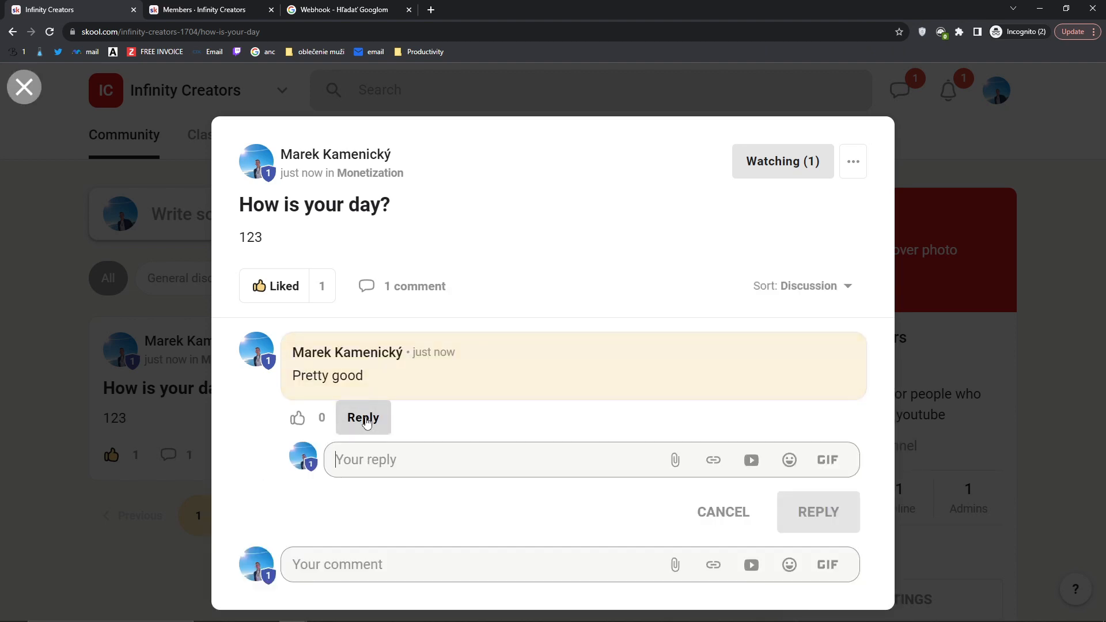
{"action": "type", "text": "123"}
{"action": "left_click", "coordinate": [786, 509]}
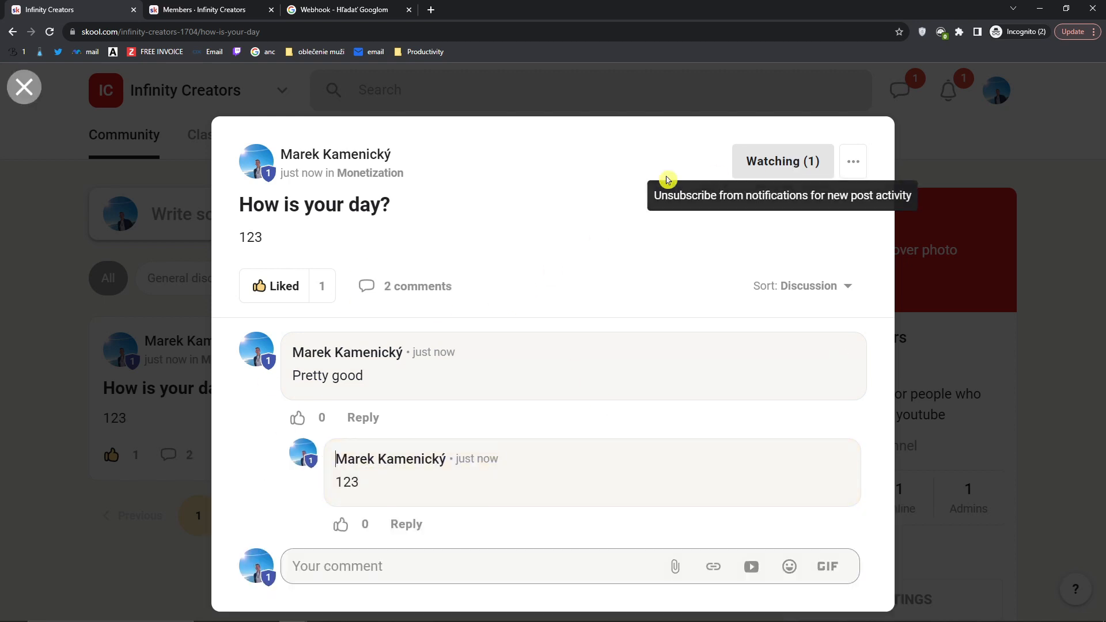
{"action": "left_click", "coordinate": [788, 168]}
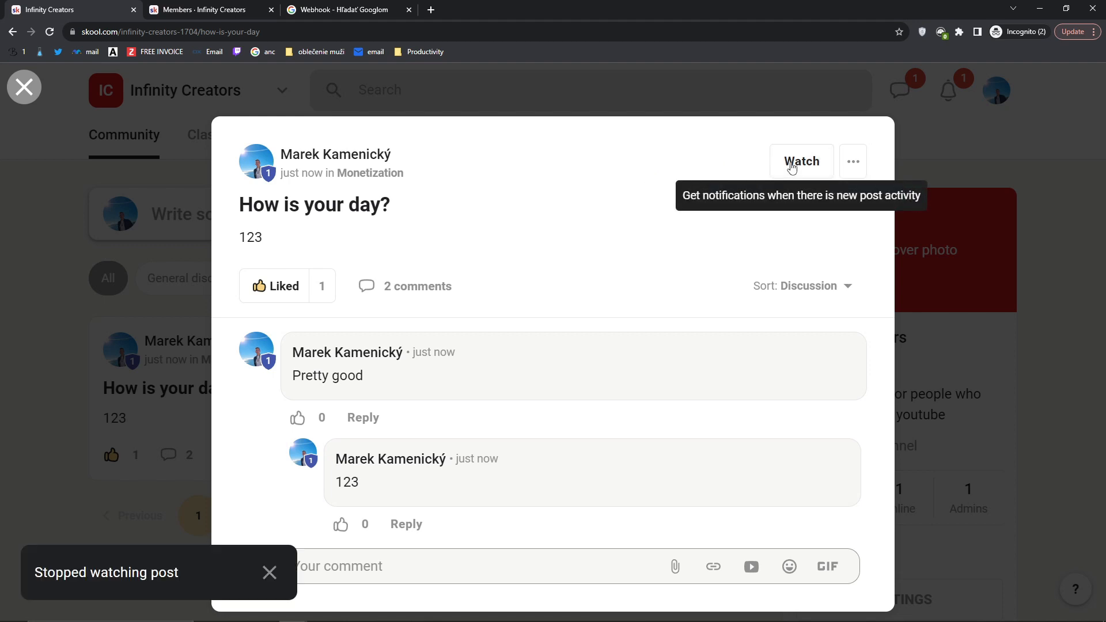
{"action": "left_click", "coordinate": [793, 168]}
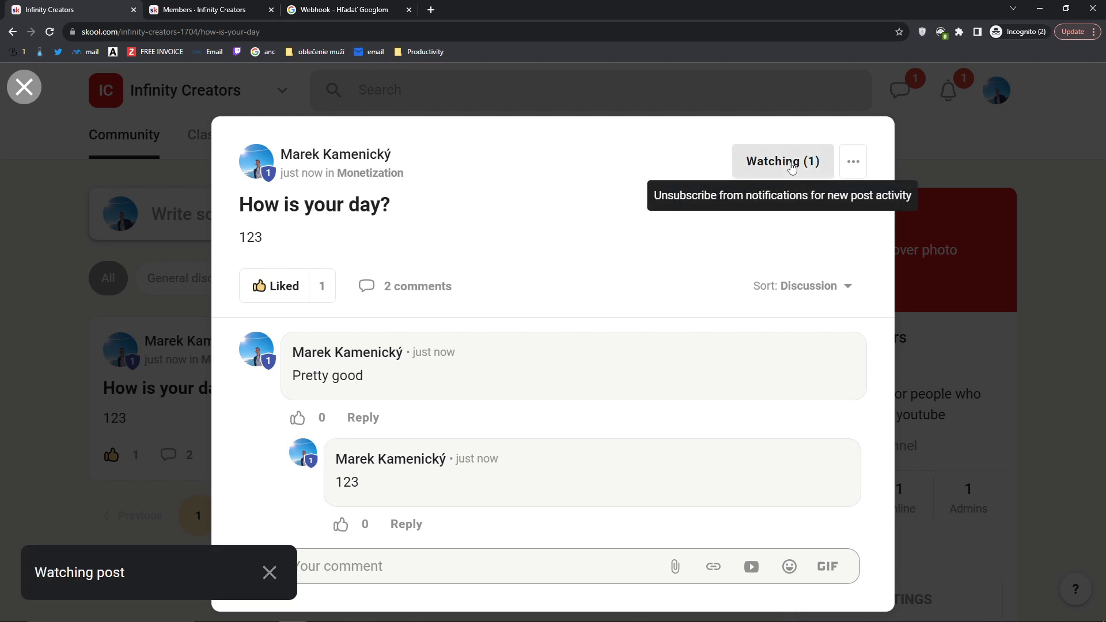
{"action": "left_click", "coordinate": [852, 167]}
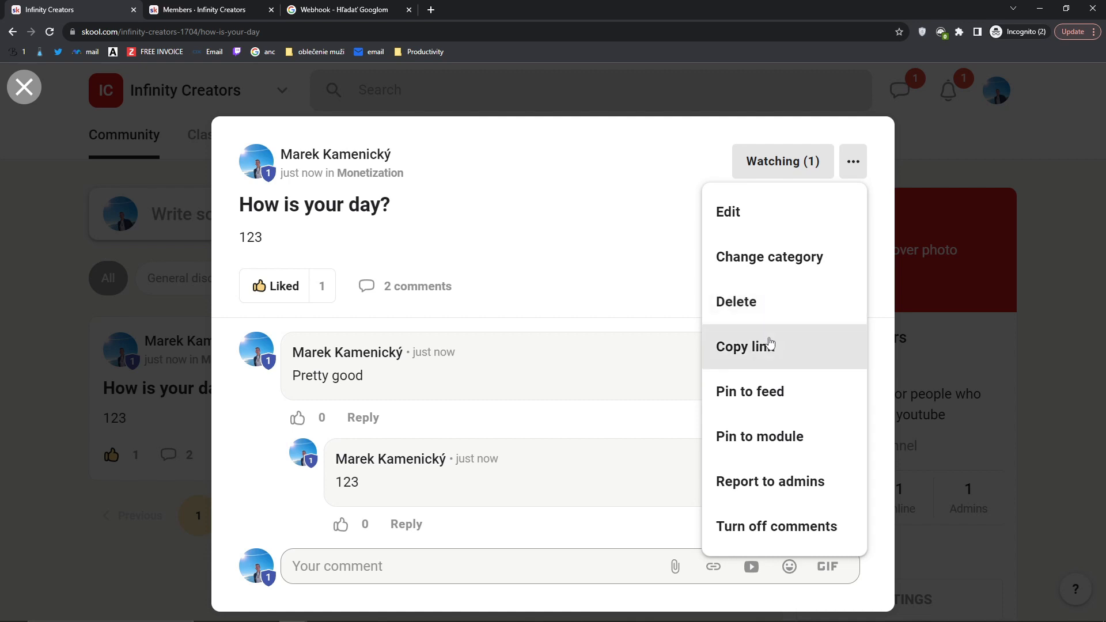
Step: Pin the post to the feed and confirm it shows pinned in the All feed
{"action": "left_click", "coordinate": [819, 407]}
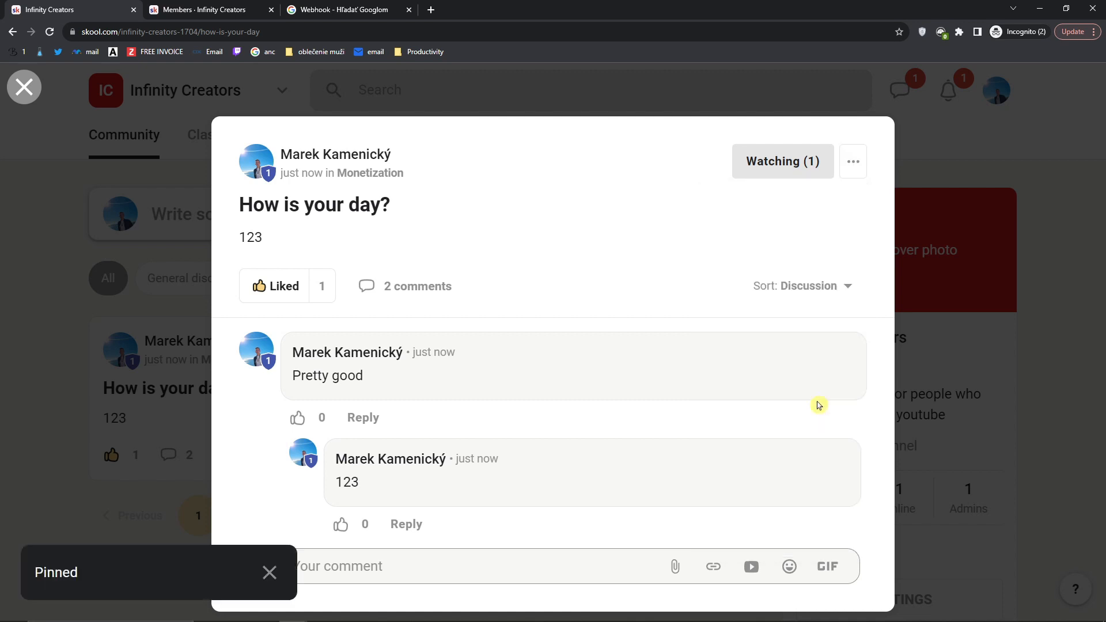
{"action": "left_click", "coordinate": [948, 396]}
{"action": "left_click", "coordinate": [344, 280]}
{"action": "scroll", "coordinate": [341, 284], "scroll_direction": "down", "scroll_amount": 1}
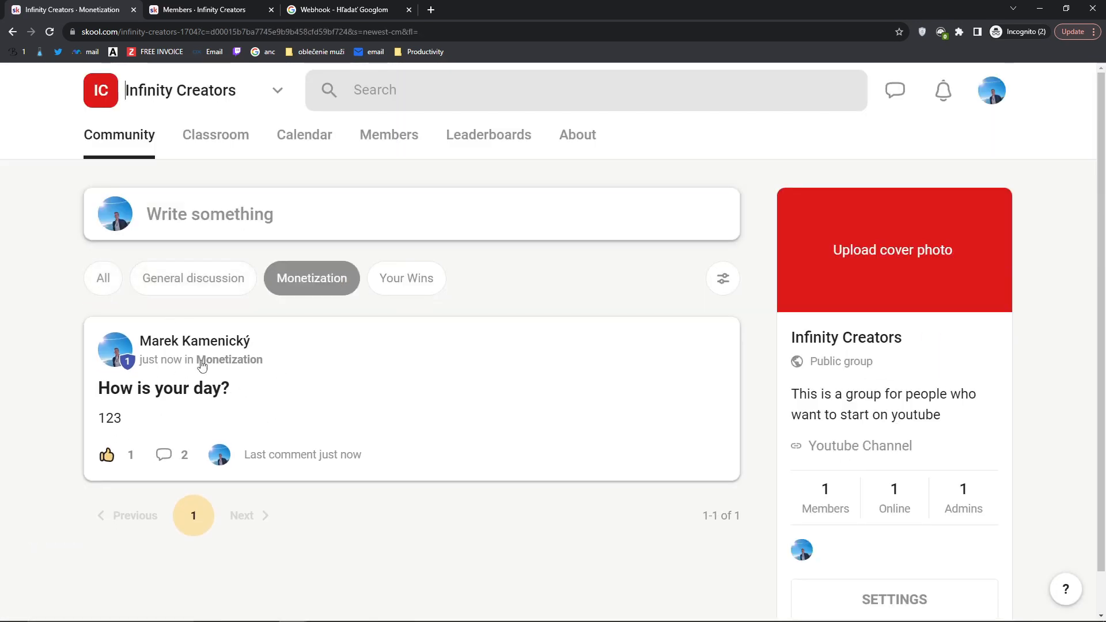
{"action": "left_click", "coordinate": [104, 279]}
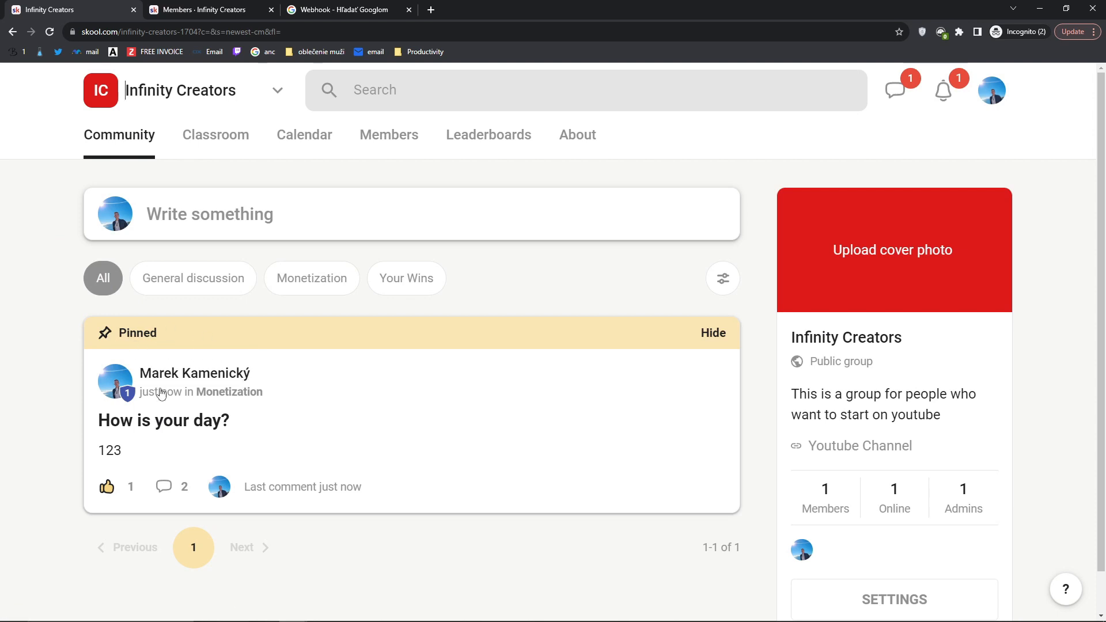
{"action": "left_click", "coordinate": [612, 421]}
Step: Compare with how pinned posts appear in the Skool Community group
{"action": "left_click", "coordinate": [854, 173]}
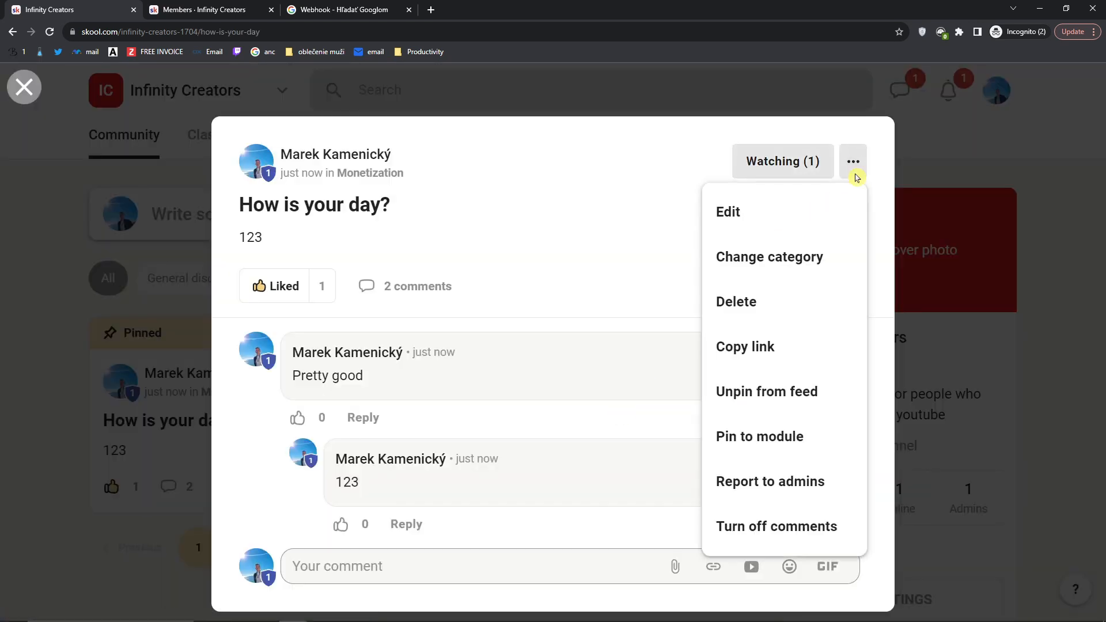
{"action": "mouse_move", "coordinate": [294, 611]}
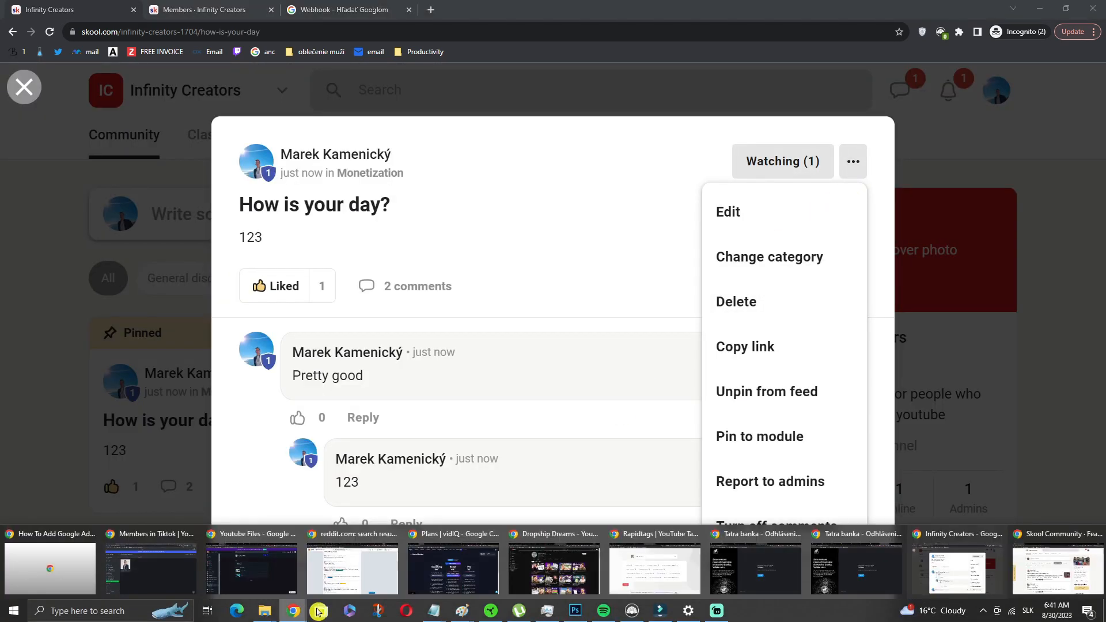
{"action": "left_click", "coordinate": [1062, 570]}
{"action": "scroll", "coordinate": [285, 371], "scroll_direction": "down", "scroll_amount": 1}
{"action": "scroll", "coordinate": [284, 369], "scroll_direction": "up", "scroll_amount": 1}
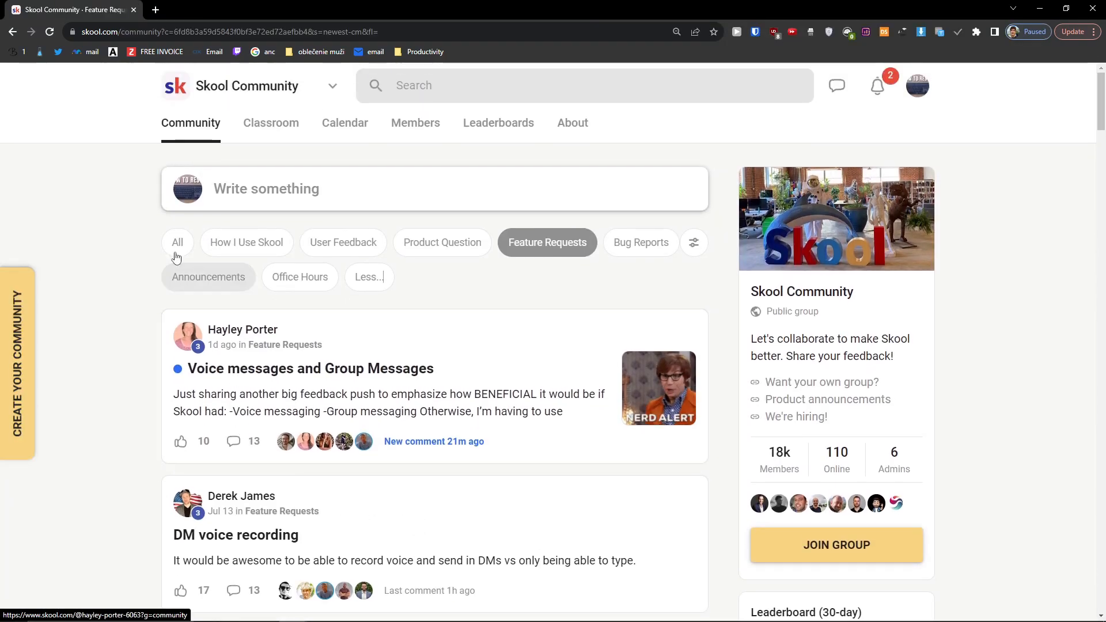
{"action": "left_click", "coordinate": [172, 242]}
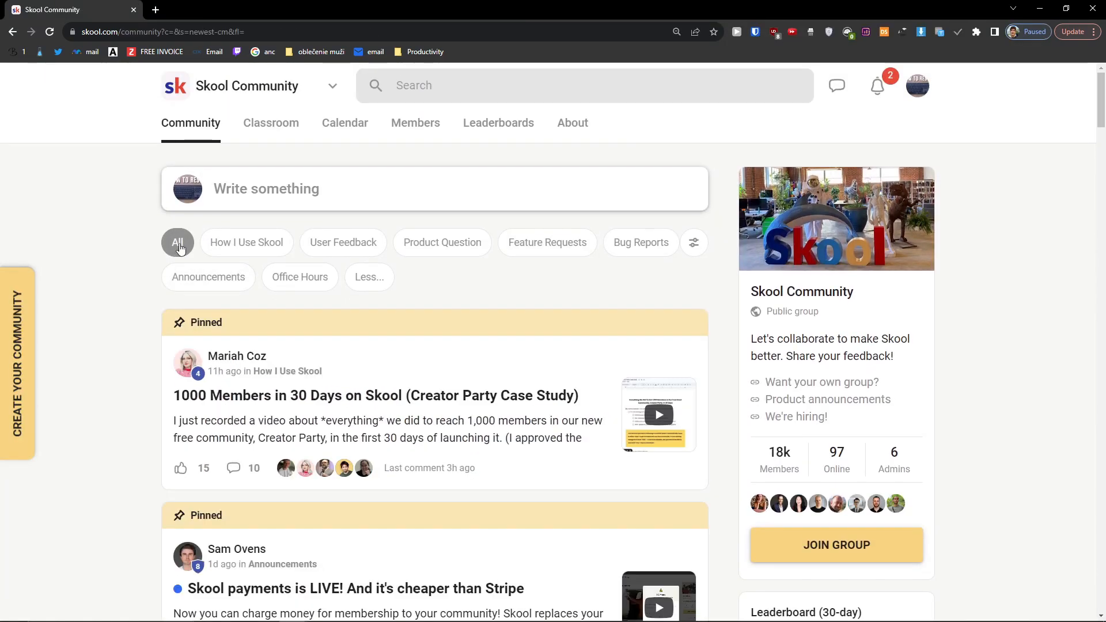
{"action": "scroll", "coordinate": [219, 337], "scroll_direction": "down", "scroll_amount": 5}
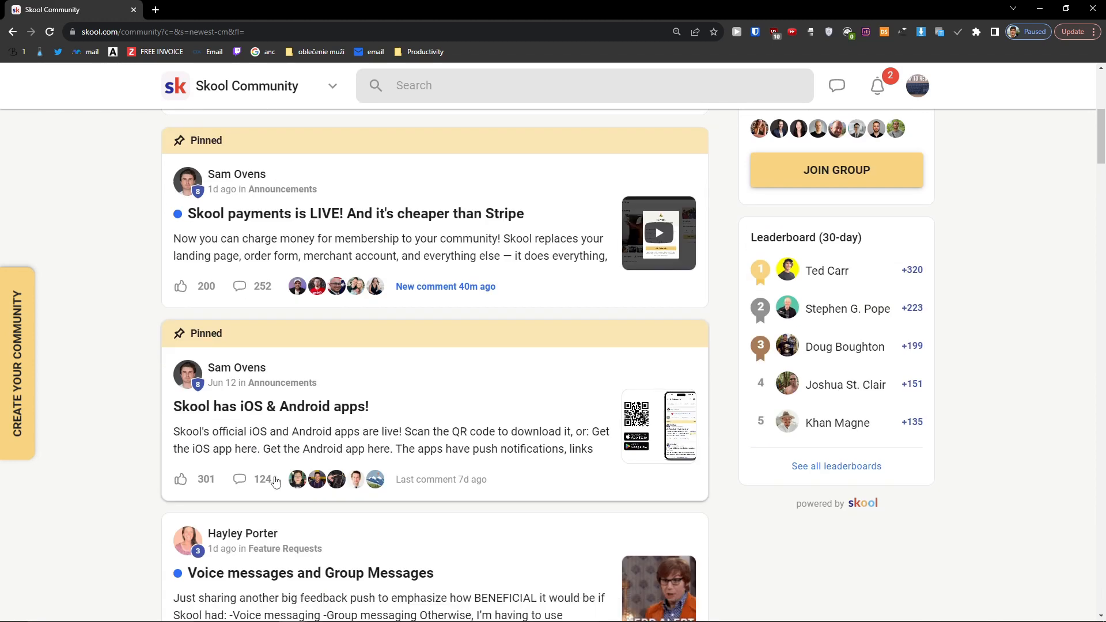
{"action": "scroll", "coordinate": [256, 486], "scroll_direction": "up", "scroll_amount": 5}
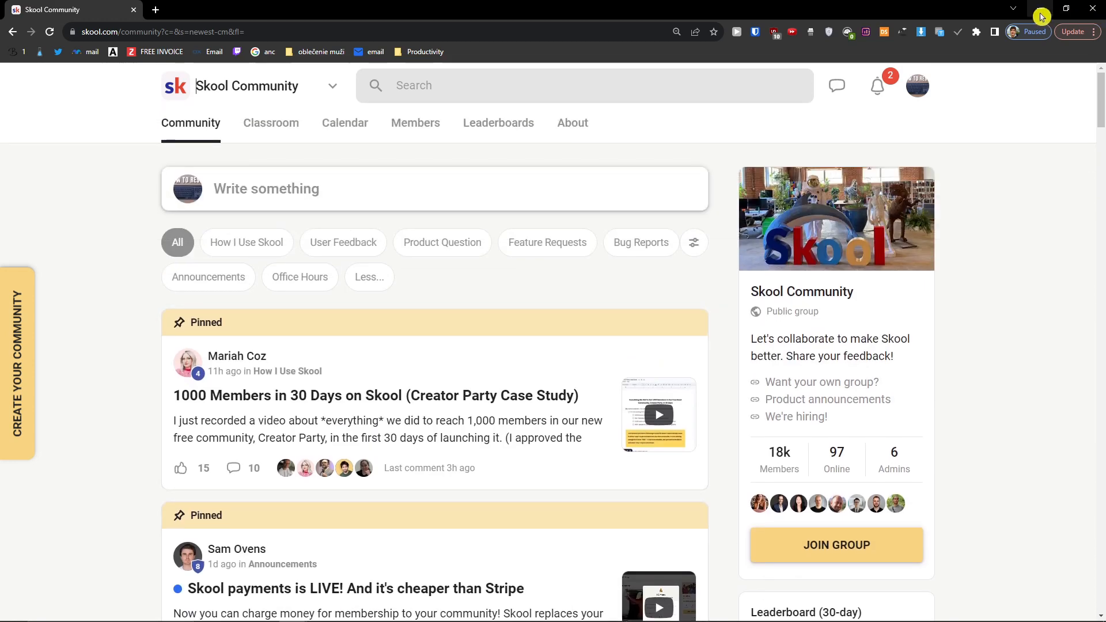
{"action": "left_click", "coordinate": [1042, 16]}
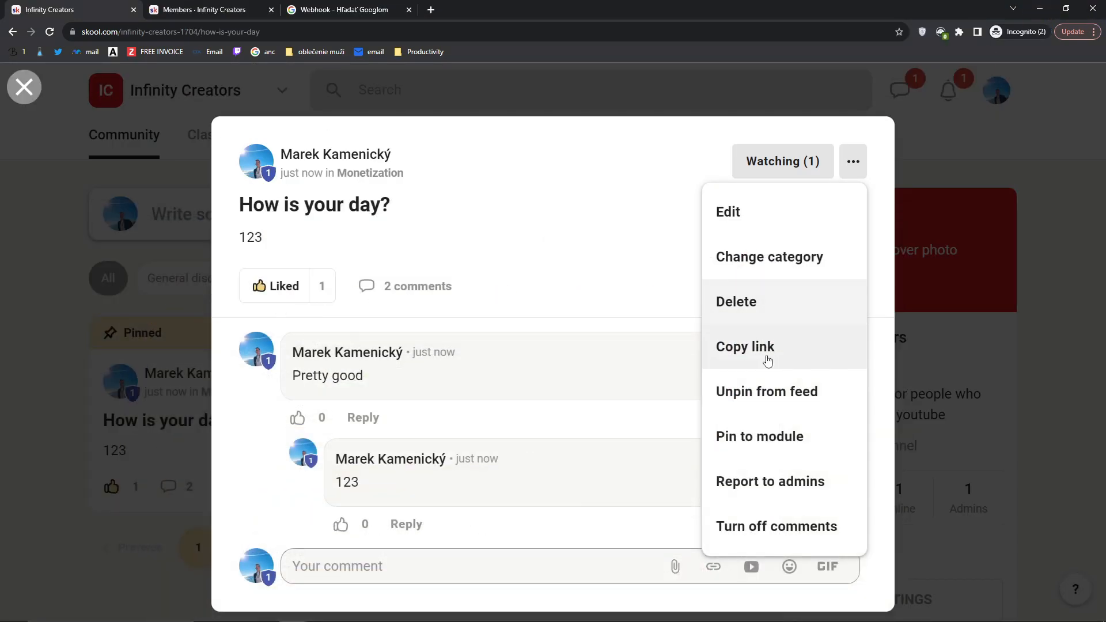
Step: Try and cancel Pin to module, then close the post and filter by Monetization
{"action": "left_click", "coordinate": [782, 441]}
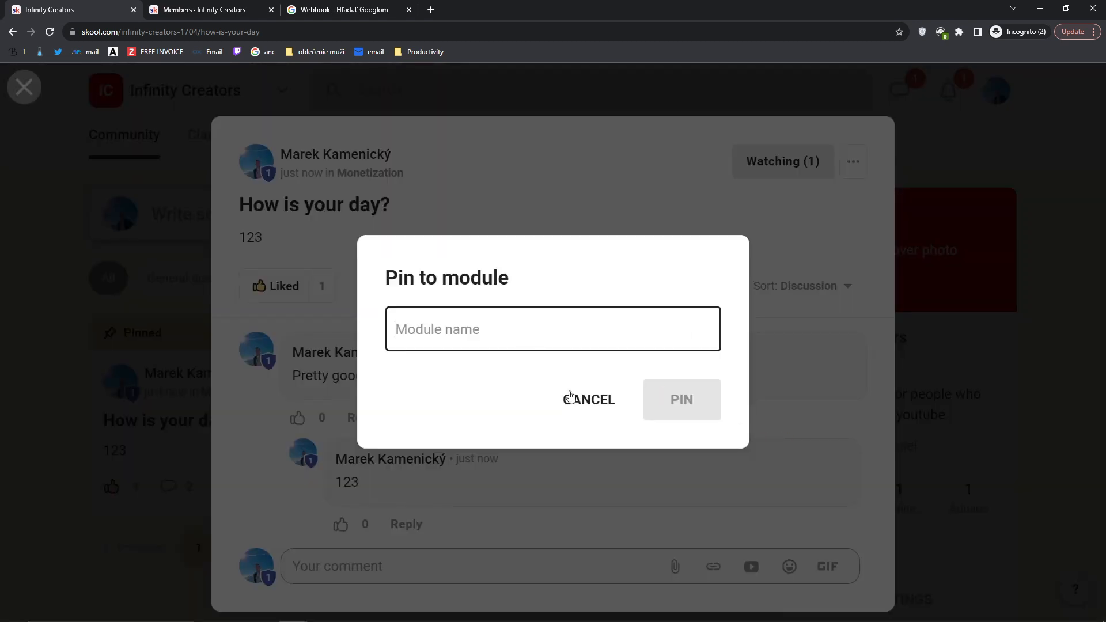
{"action": "left_click", "coordinate": [570, 398]}
{"action": "left_click", "coordinate": [858, 167]}
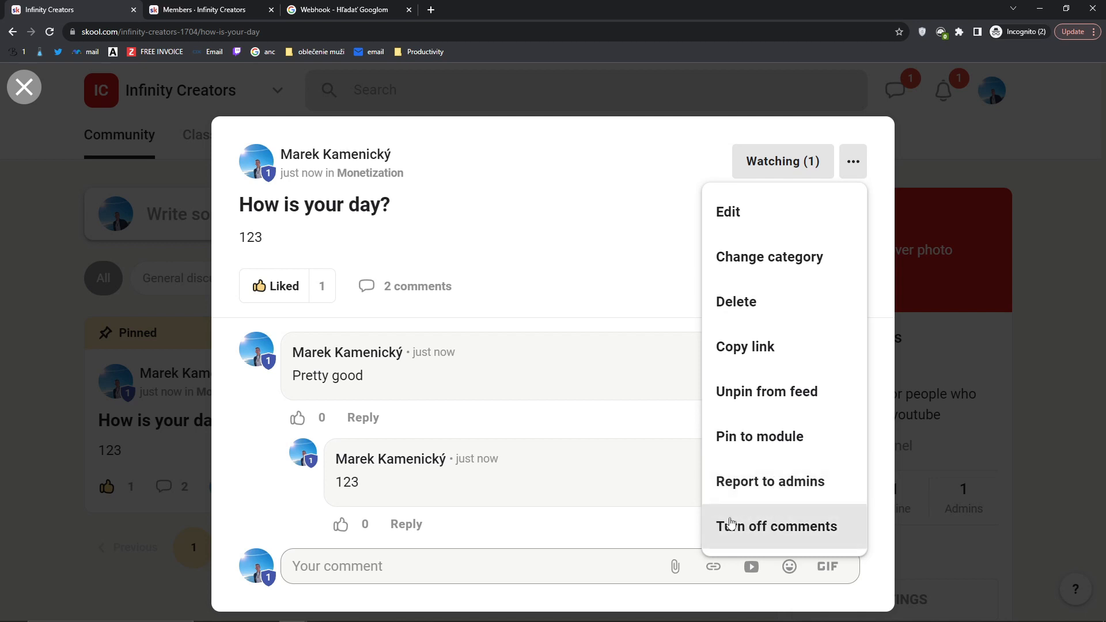
{"action": "left_click", "coordinate": [136, 305]}
{"action": "left_click", "coordinate": [136, 305]}
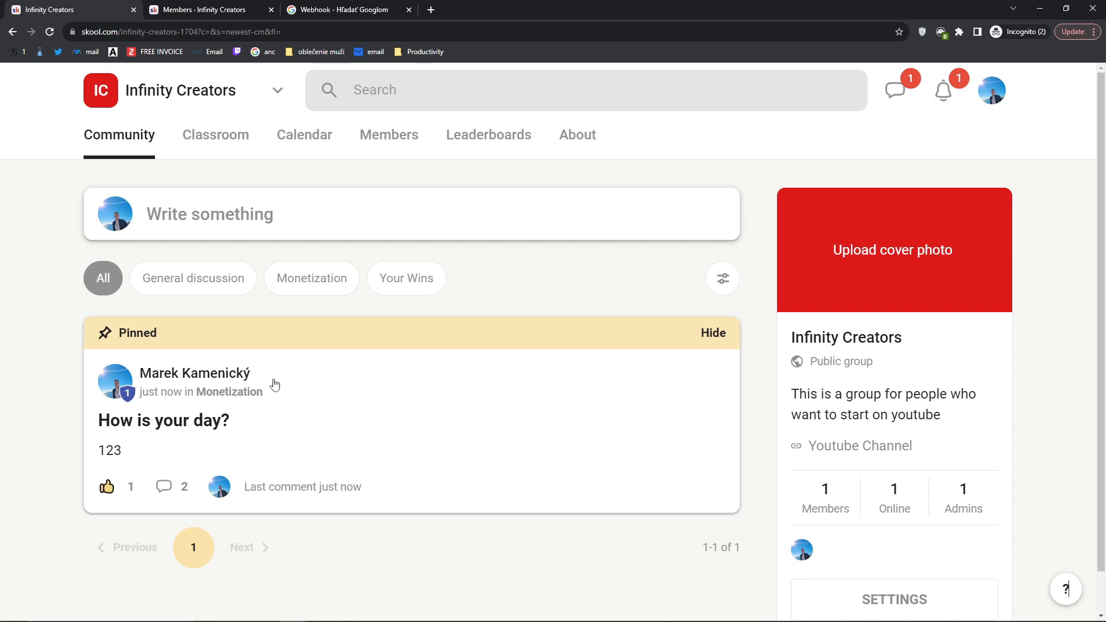
{"action": "left_click", "coordinate": [285, 298]}
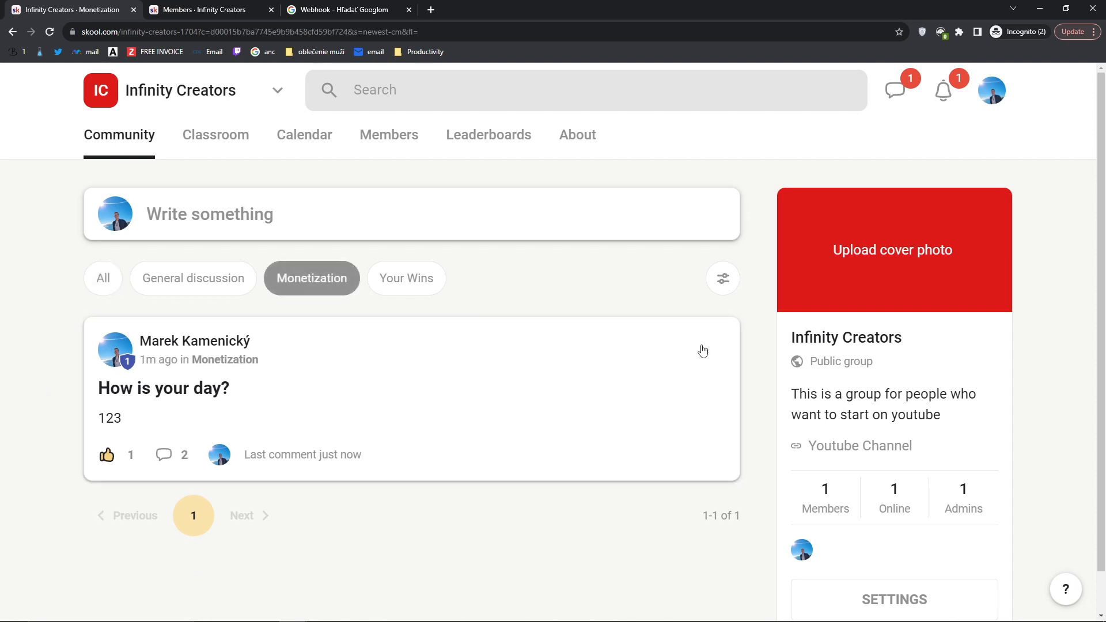
Step: Turn on the Membership questions plugin in the group's Plugins settings
{"action": "left_click", "coordinate": [574, 411]}
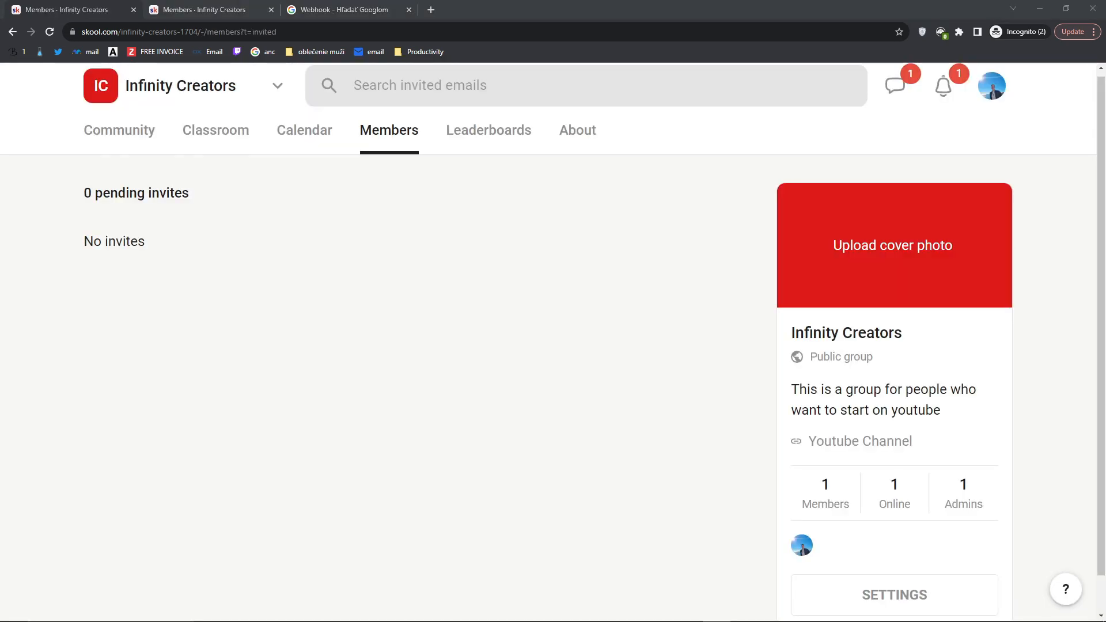
{"action": "scroll", "coordinate": [285, 558], "scroll_direction": "down", "scroll_amount": 1}
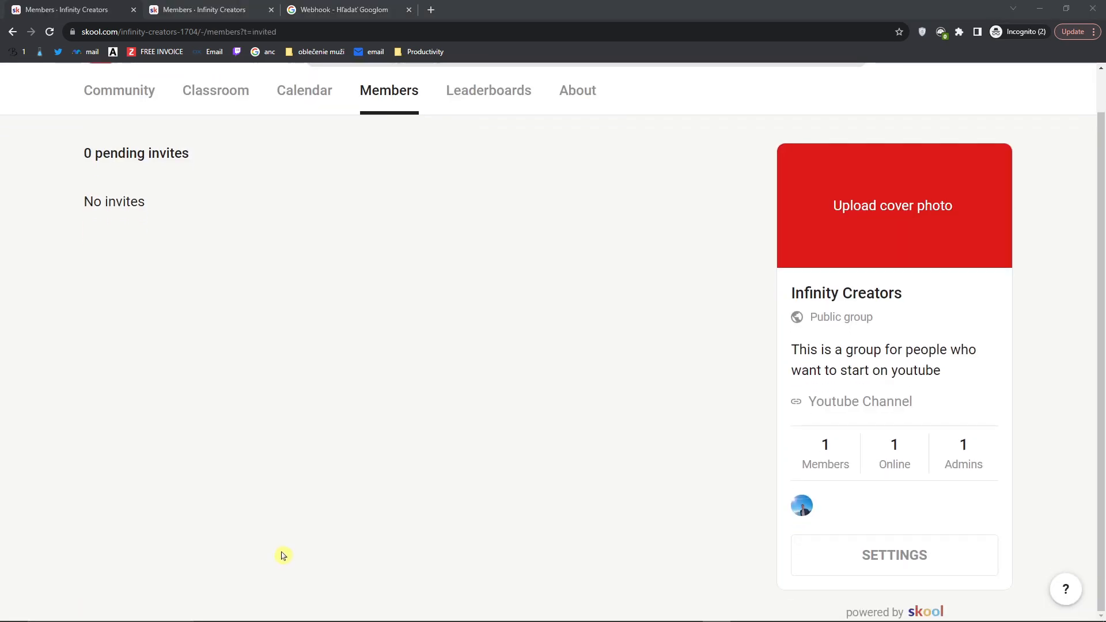
{"action": "scroll", "coordinate": [284, 558], "scroll_direction": "up", "scroll_amount": 1}
{"action": "scroll", "coordinate": [283, 555], "scroll_direction": "down", "scroll_amount": 1}
{"action": "scroll", "coordinate": [283, 553], "scroll_direction": "up", "scroll_amount": 1}
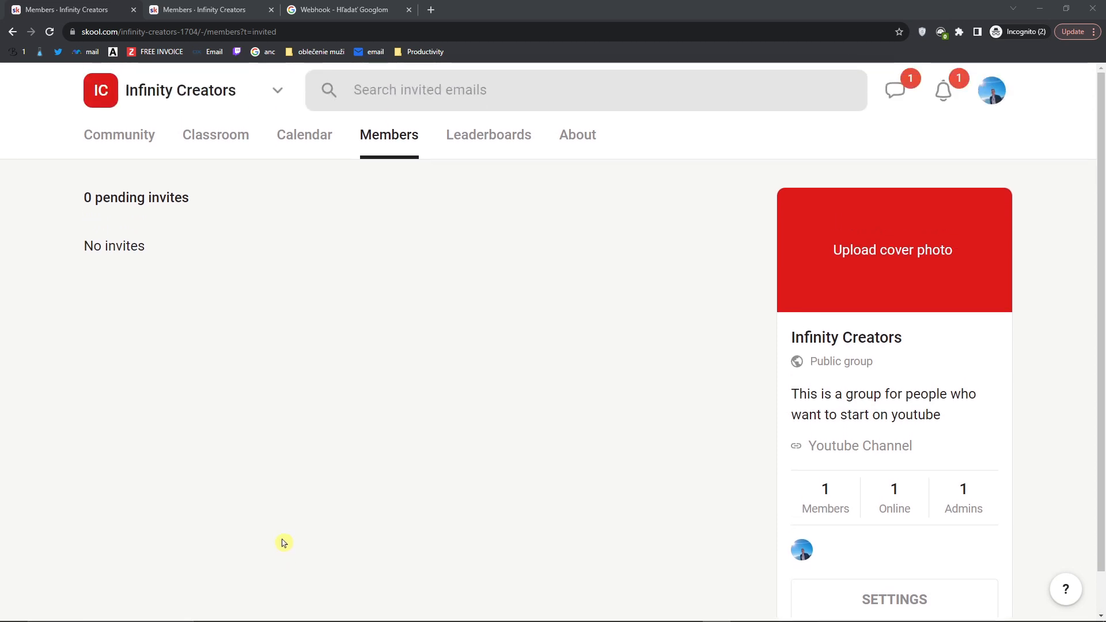
{"action": "scroll", "coordinate": [580, 532], "scroll_direction": "down", "scroll_amount": 1}
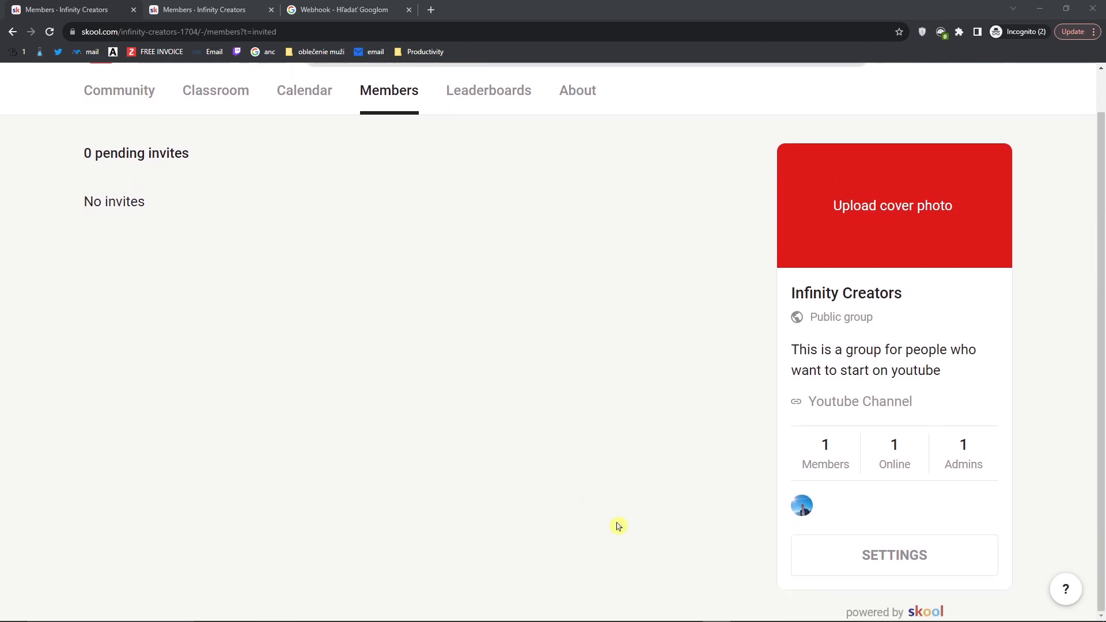
{"action": "left_click", "coordinate": [890, 557]}
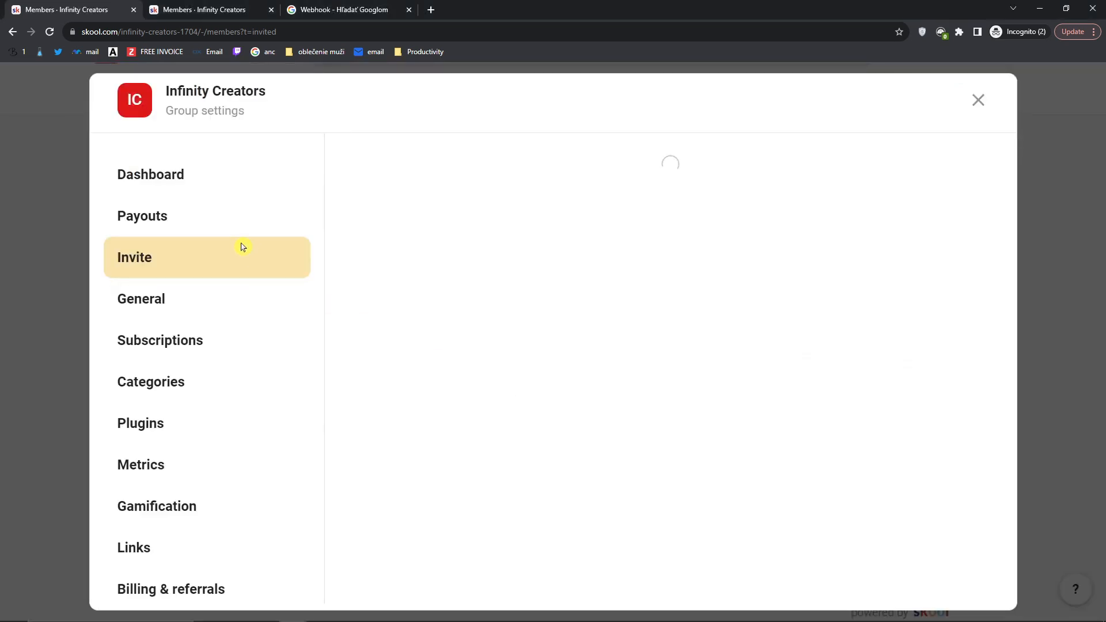
{"action": "left_click", "coordinate": [198, 412]}
{"action": "left_click_drag", "start_coordinate": [403, 219], "coordinate": [555, 224]}
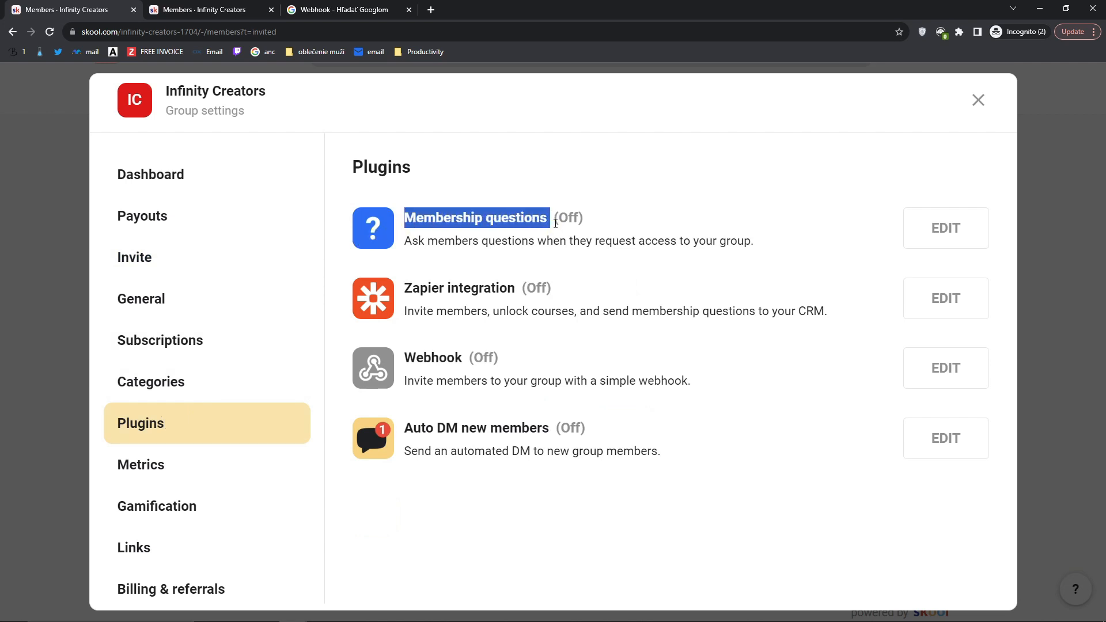
{"action": "left_click", "coordinate": [949, 234]}
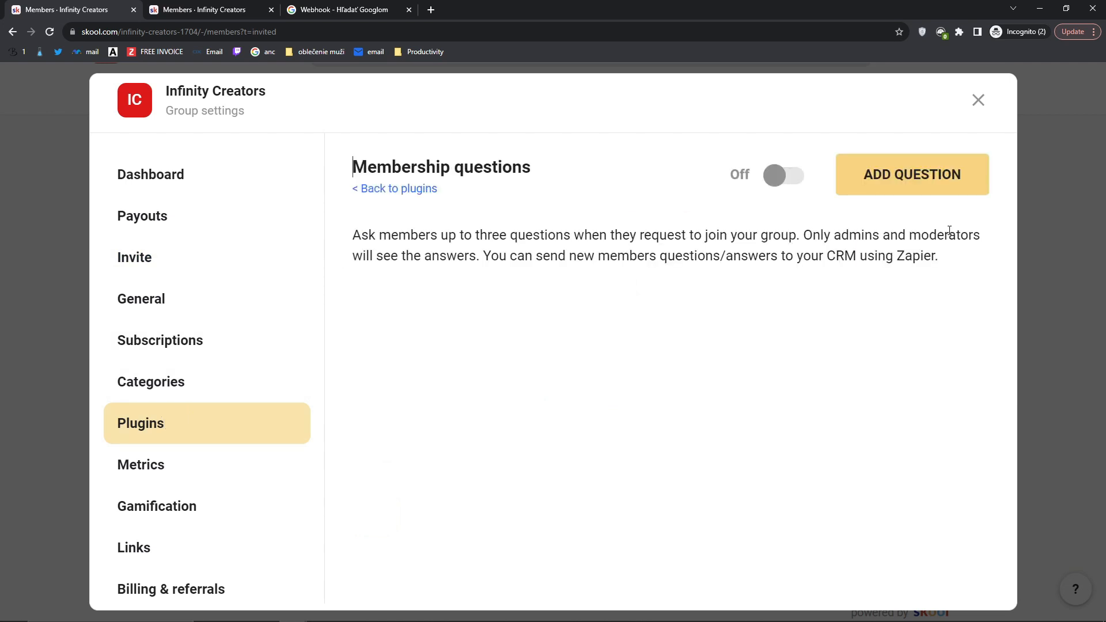
{"action": "left_click", "coordinate": [786, 179]}
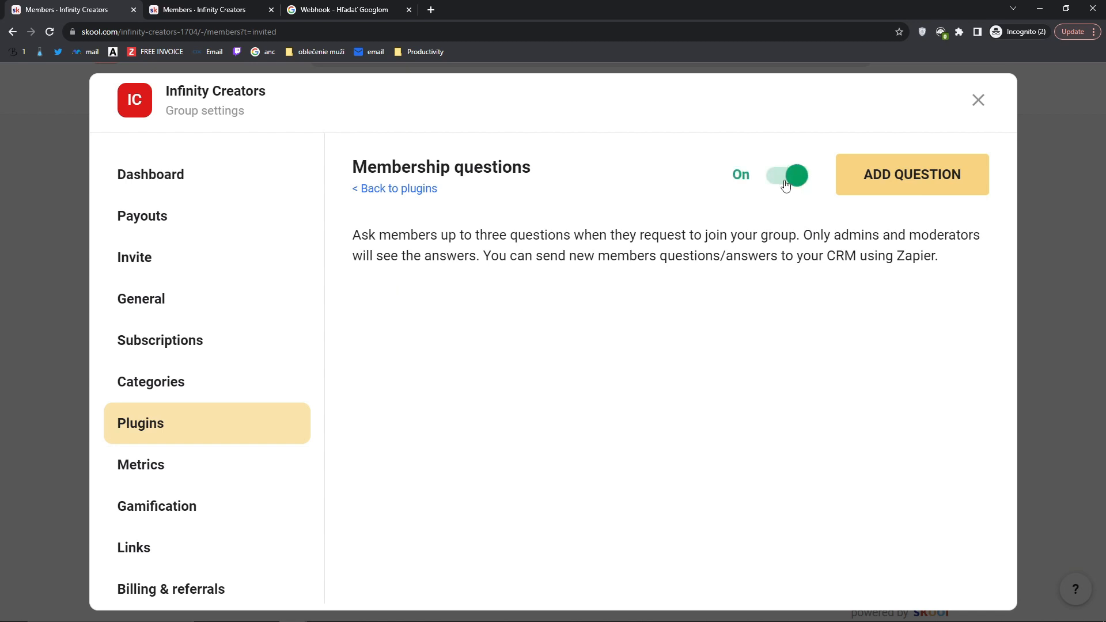
Step: Add the text-box question 'What is your Youtube Channel'
{"action": "left_click", "coordinate": [847, 182]}
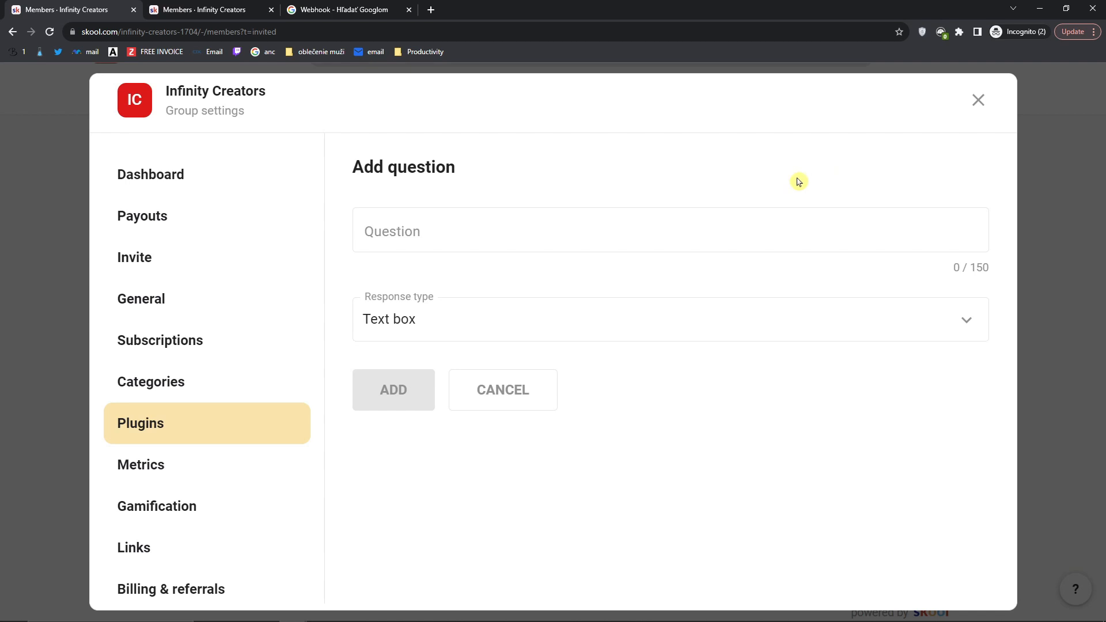
{"action": "left_click", "coordinate": [501, 241]}
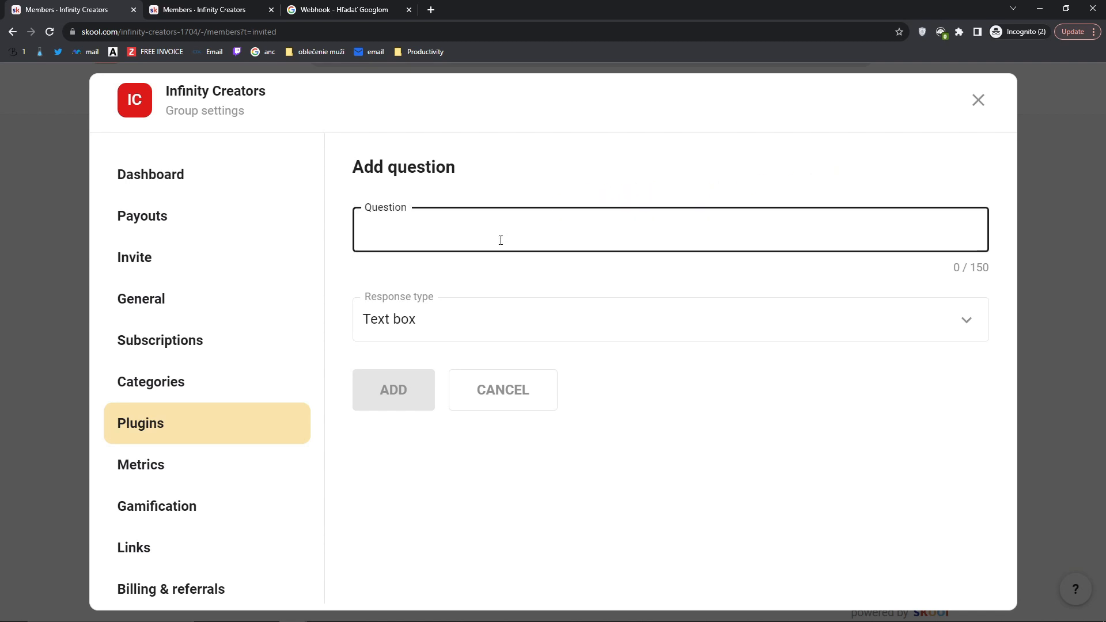
{"action": "type", "text": "W"}
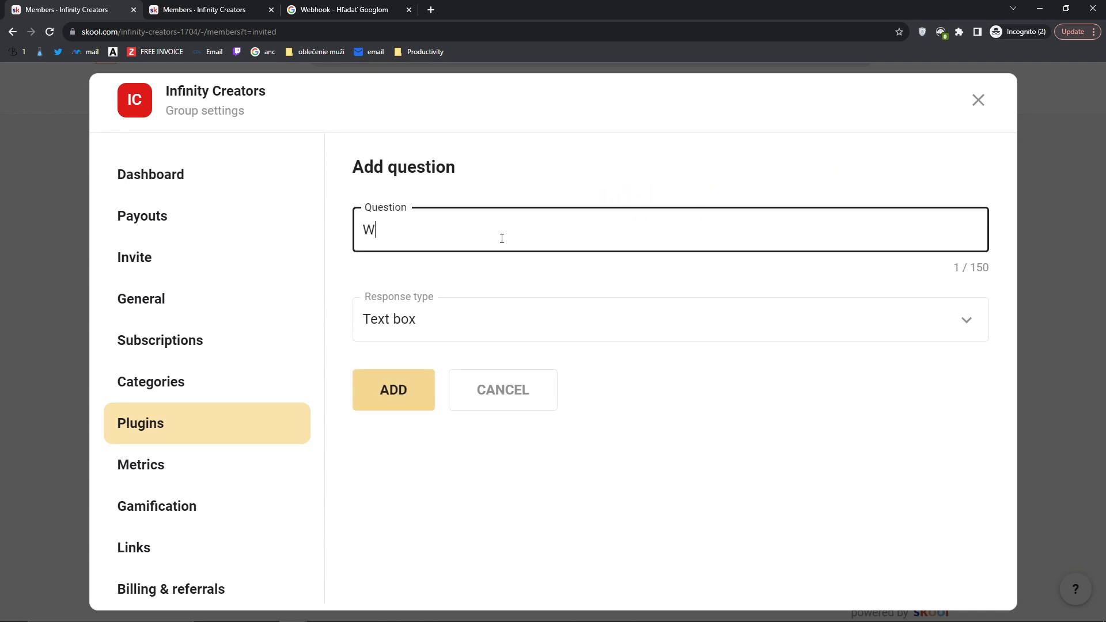
{"action": "type", "text": "hat is your Youtube"}
{"action": "key", "text": "BackSpace"}
{"action": "type", "text": "be Channel?"}
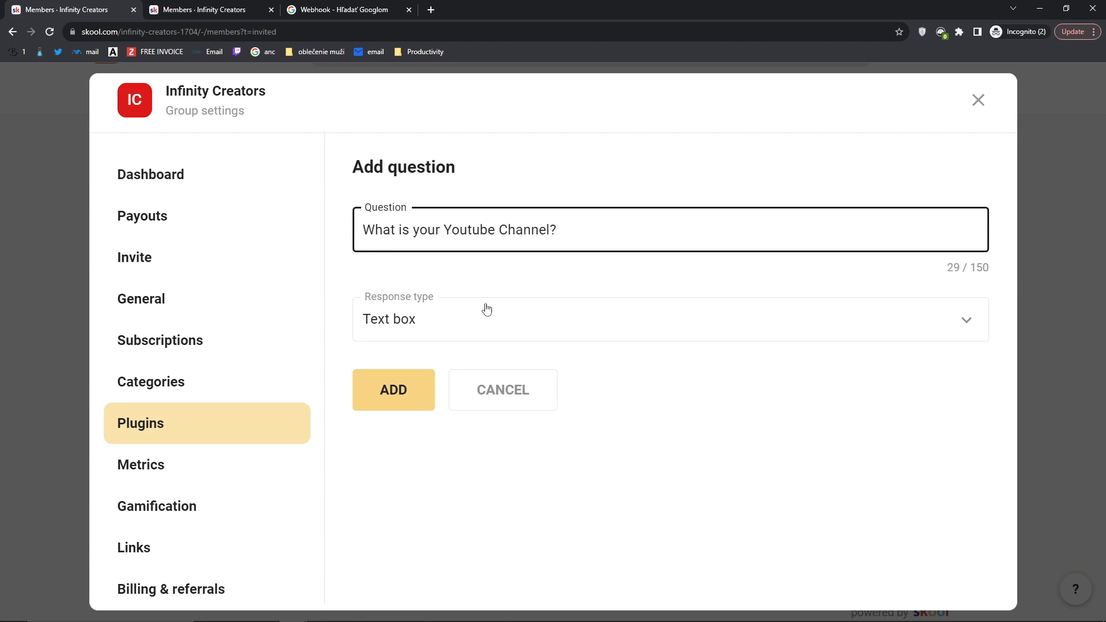
{"action": "left_click", "coordinate": [487, 311]}
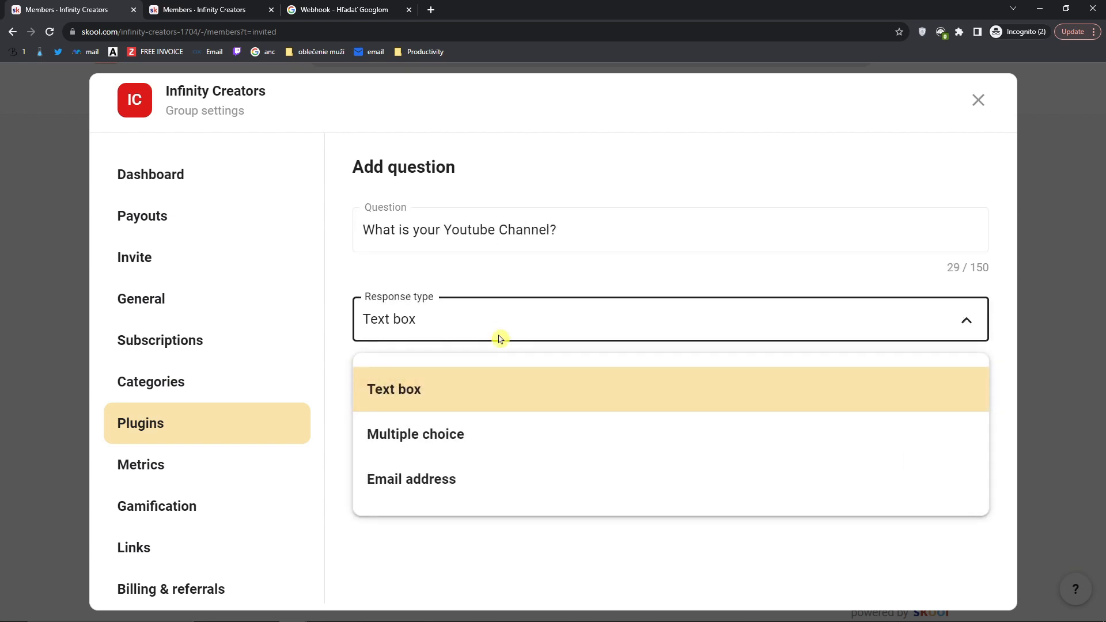
{"action": "left_click", "coordinate": [461, 400]}
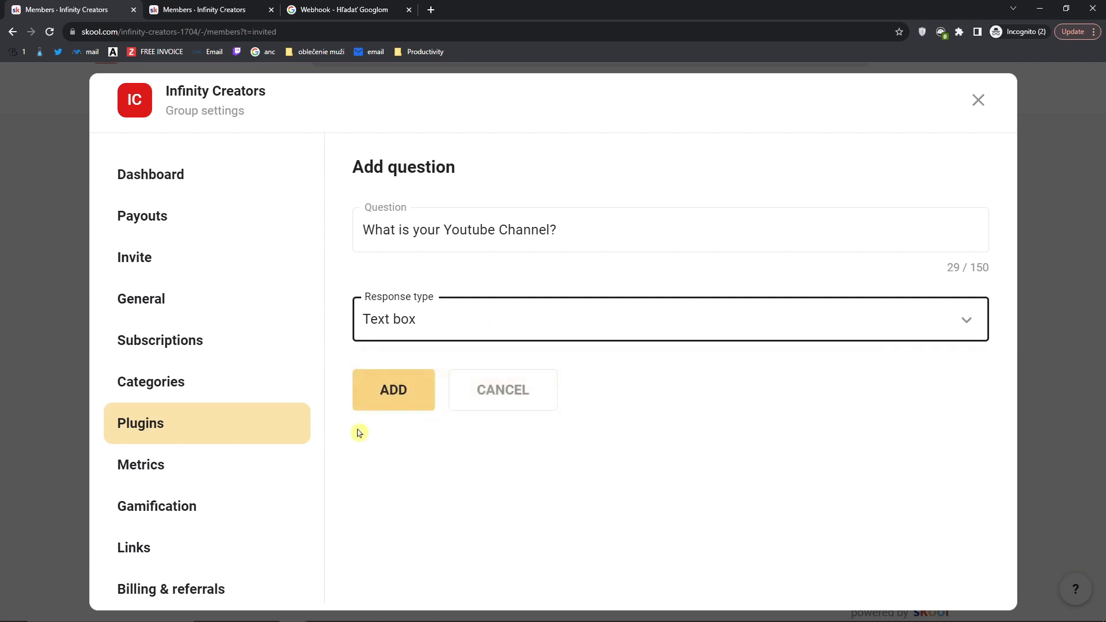
{"action": "left_click", "coordinate": [377, 393]}
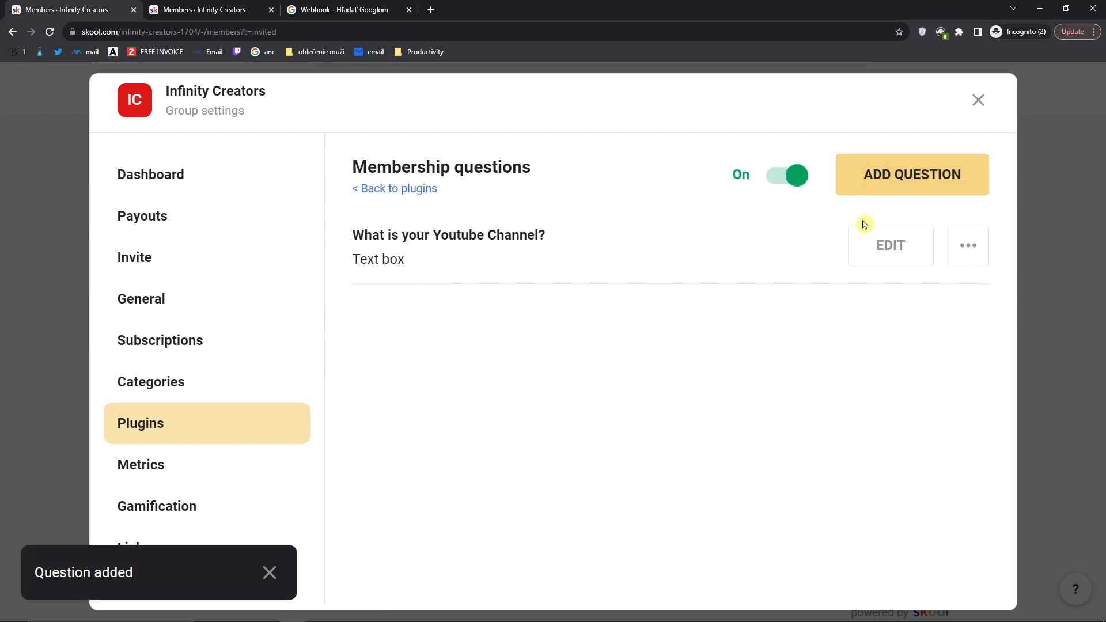
Step: Add 'What is your goal with Youtube' and 'What is your struggle with Youtube', then close settings
{"action": "left_click", "coordinate": [894, 179]}
{"action": "left_click", "coordinate": [442, 235]}
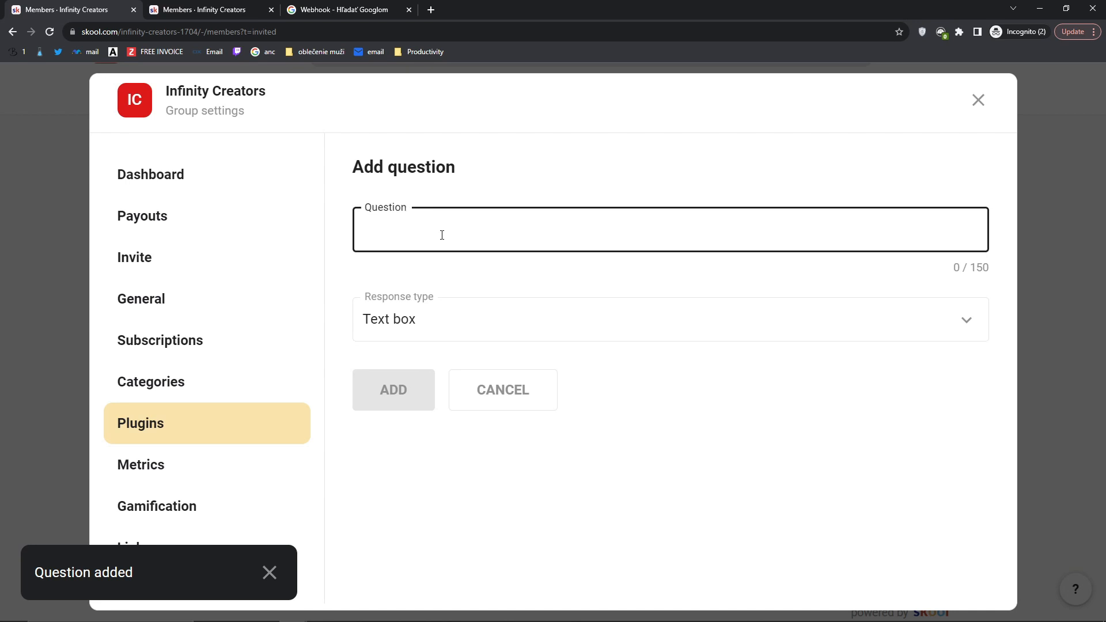
{"action": "type", "text": "What is your Goal with"}
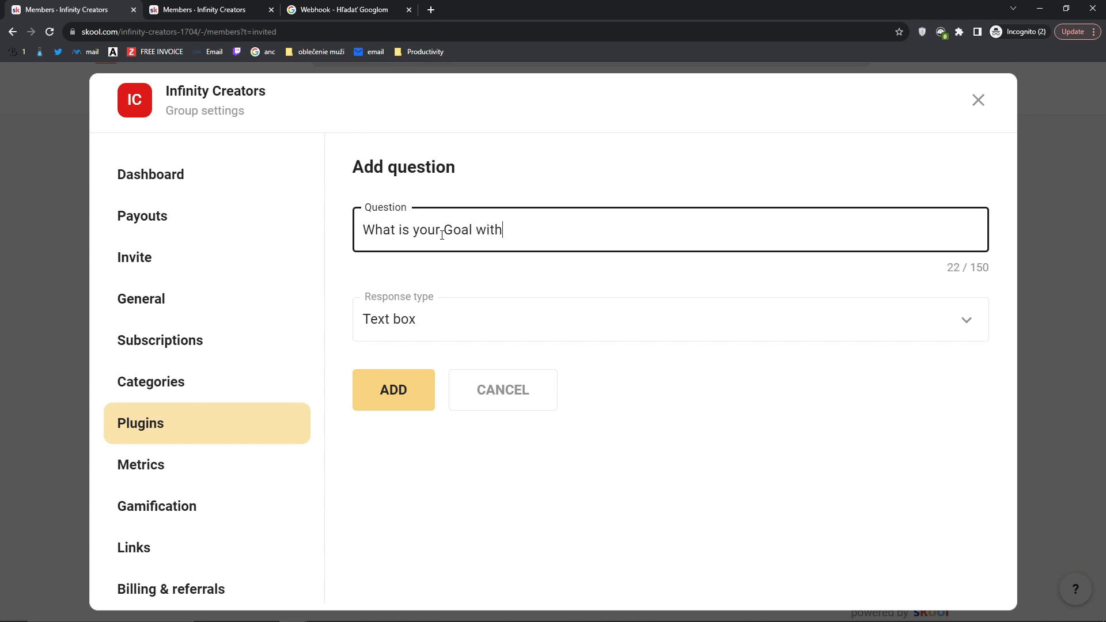
{"action": "key", "text": "BackSpace"}
{"action": "key", "text": "BackSpace"}
{"action": "key", "text": "BackSpace"}
{"action": "key", "text": "BackSpace"}
{"action": "key", "text": "BackSpace"}
{"action": "key", "text": "BackSpace"}
{"action": "key", "text": "BackSpace"}
{"action": "key", "text": "BackSpace"}
{"action": "type", "text": "goal with Youtube?"}
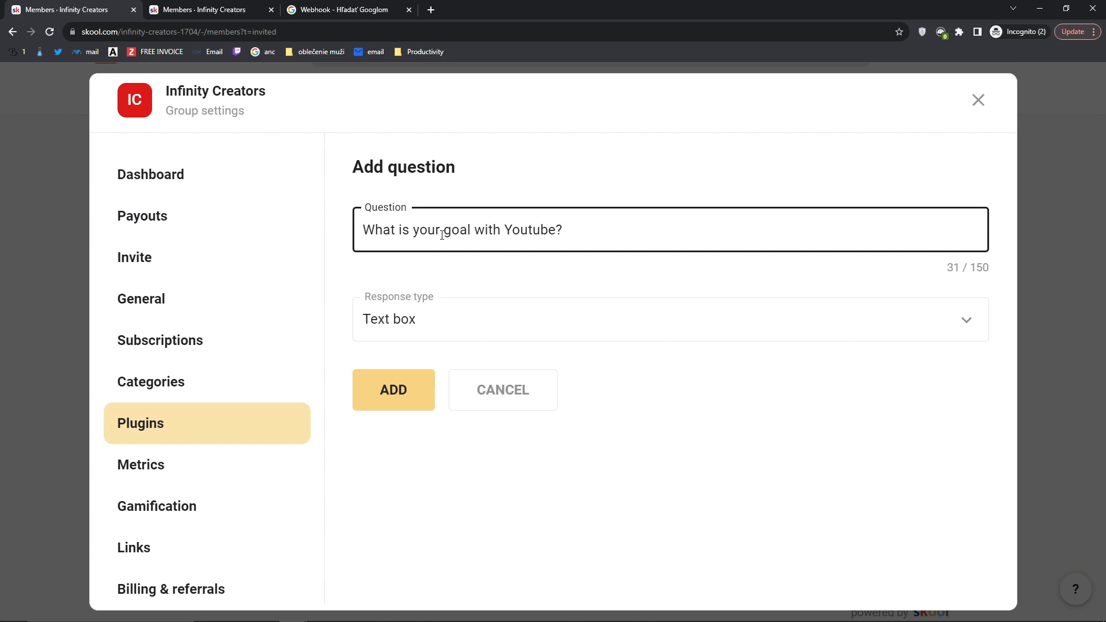
{"action": "left_click", "coordinate": [390, 388]}
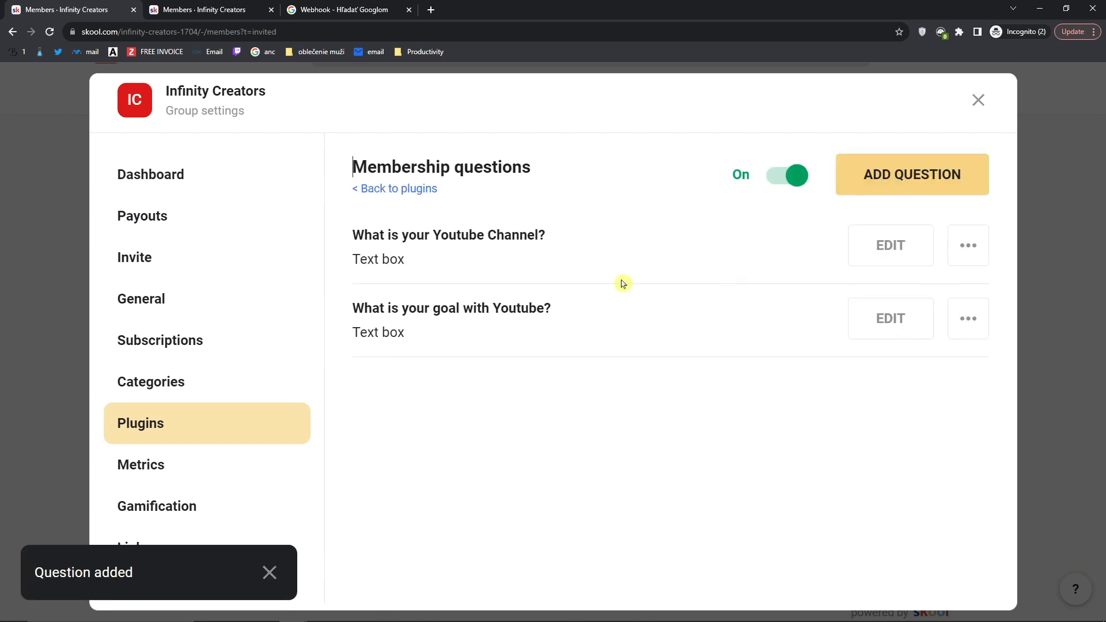
{"action": "left_click", "coordinate": [892, 181]}
{"action": "left_click", "coordinate": [401, 241]}
{"action": "type", "text": "W"}
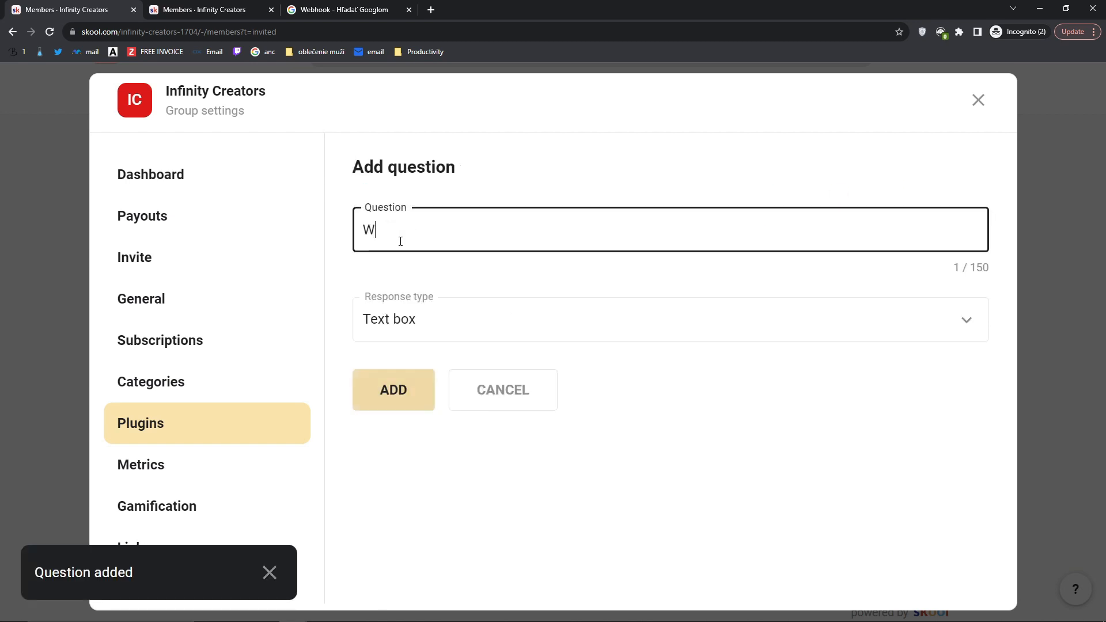
{"action": "type", "text": "hat is "}
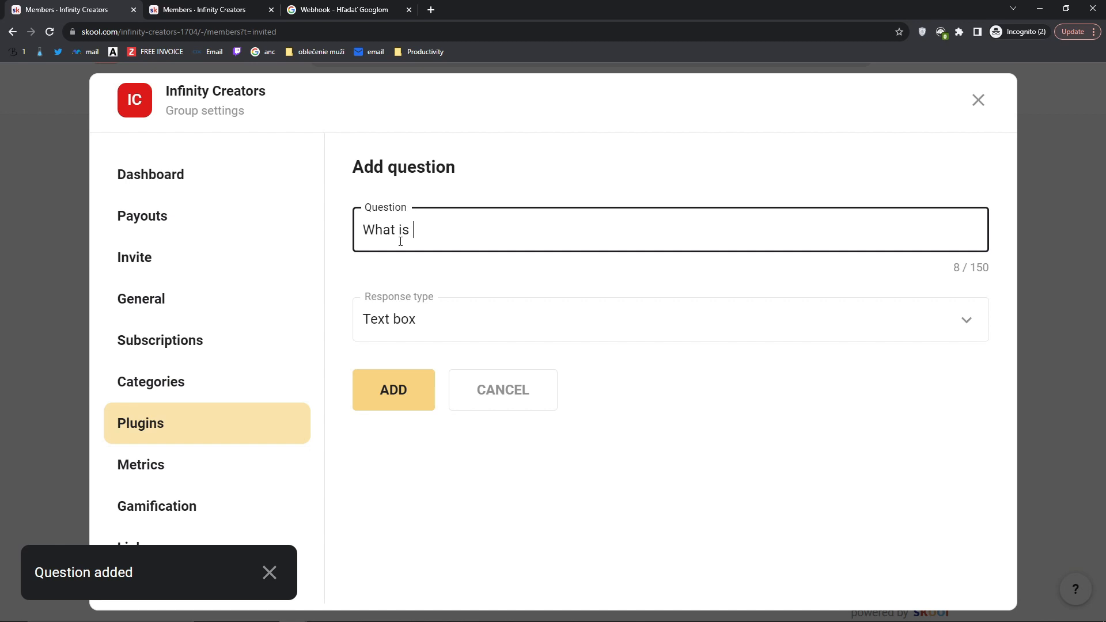
{"action": "type", "text": "your struggle"}
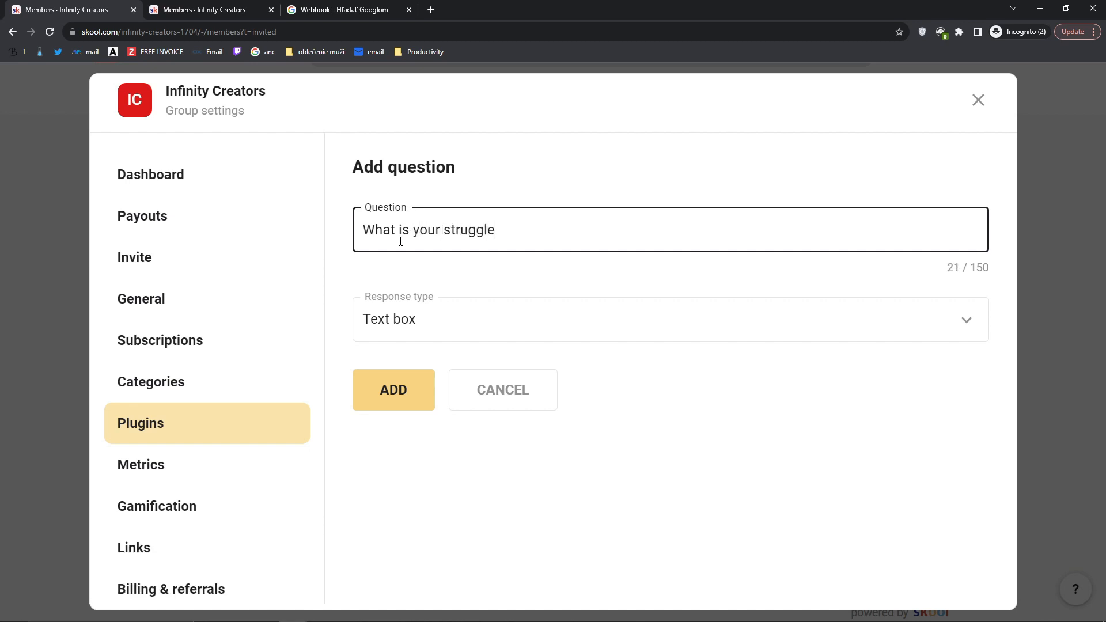
{"action": "type", "text": " with Youtube?"}
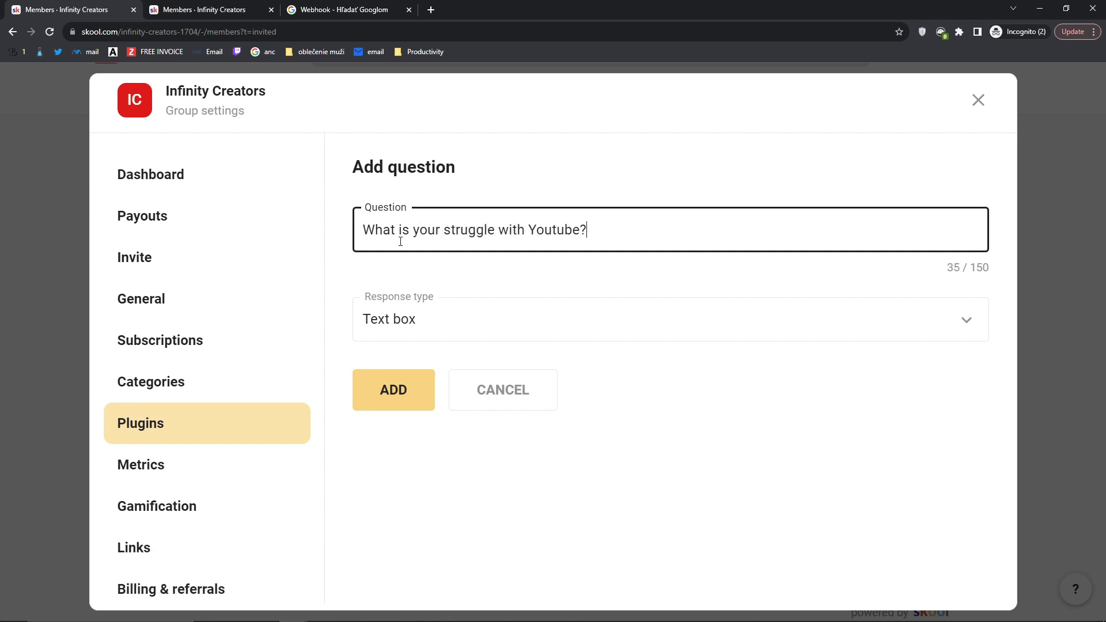
{"action": "left_click", "coordinate": [407, 406]}
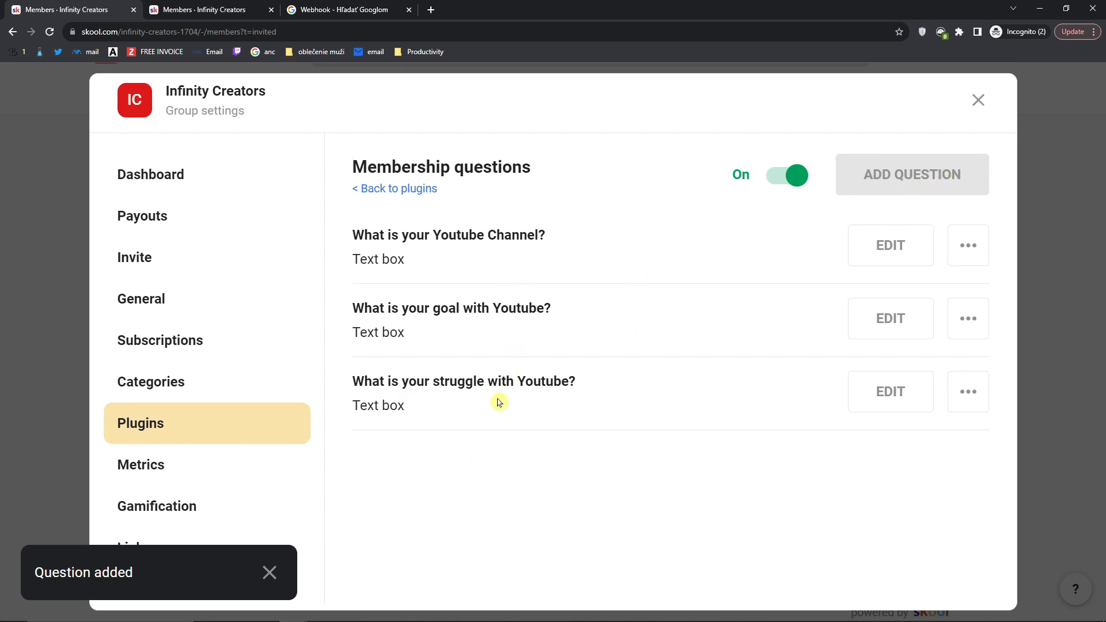
{"action": "left_click", "coordinate": [979, 99]}
Step: Load the Infinity Creators community page in the second account's browser and attempt to join
{"action": "scroll", "coordinate": [604, 368], "scroll_direction": "up", "scroll_amount": 1}
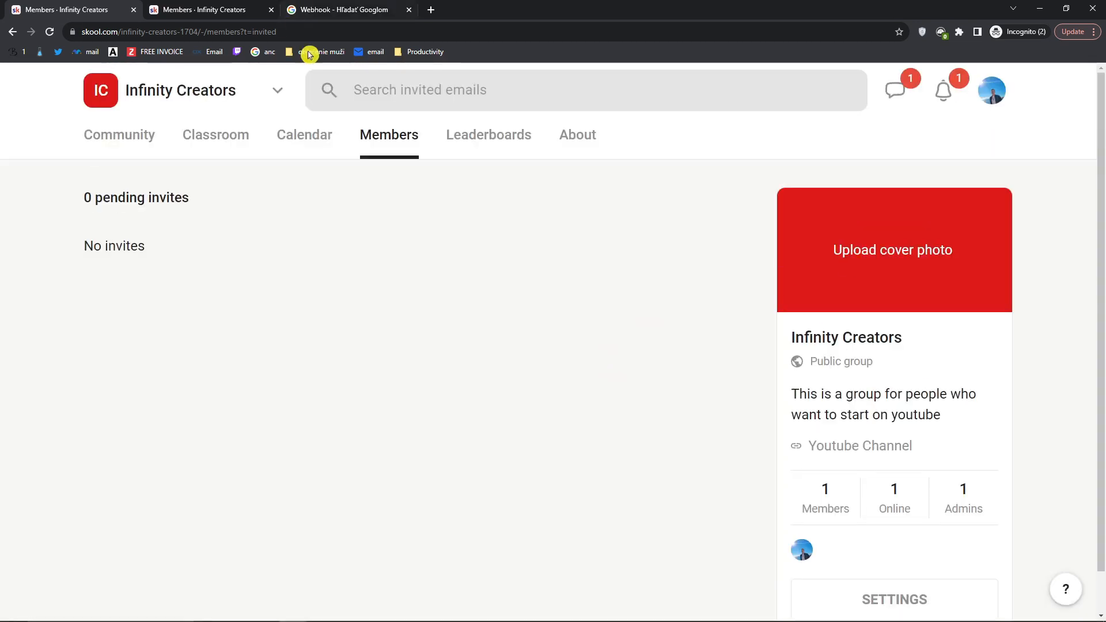
{"action": "left_click", "coordinate": [116, 136]}
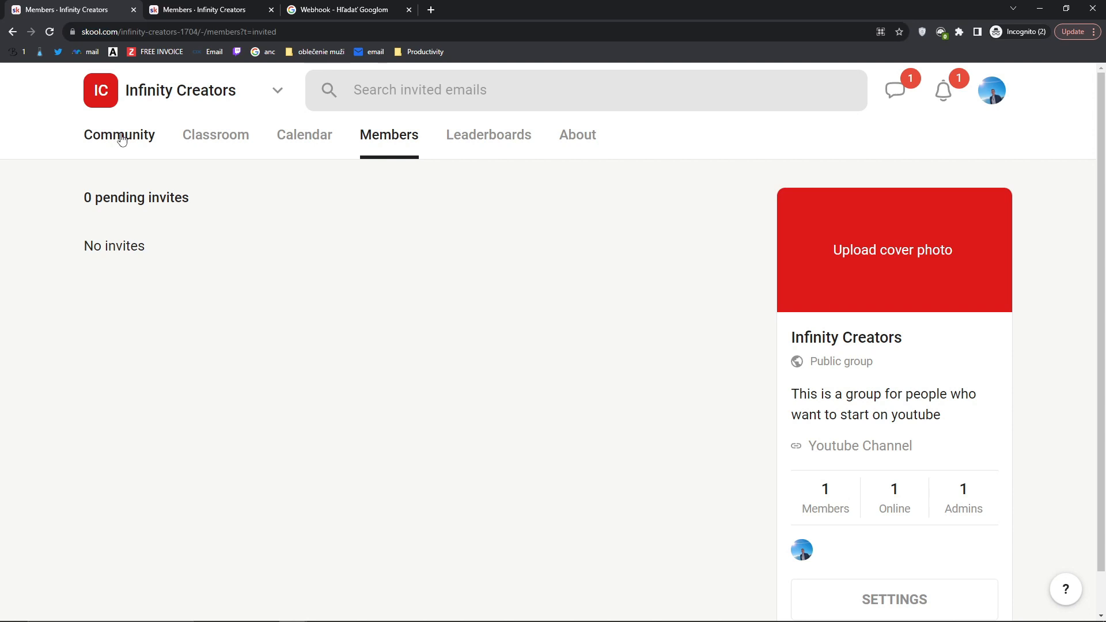
{"action": "left_click", "coordinate": [151, 27]}
{"action": "key", "text": "ctrl+c"}
{"action": "left_click", "coordinate": [293, 611]}
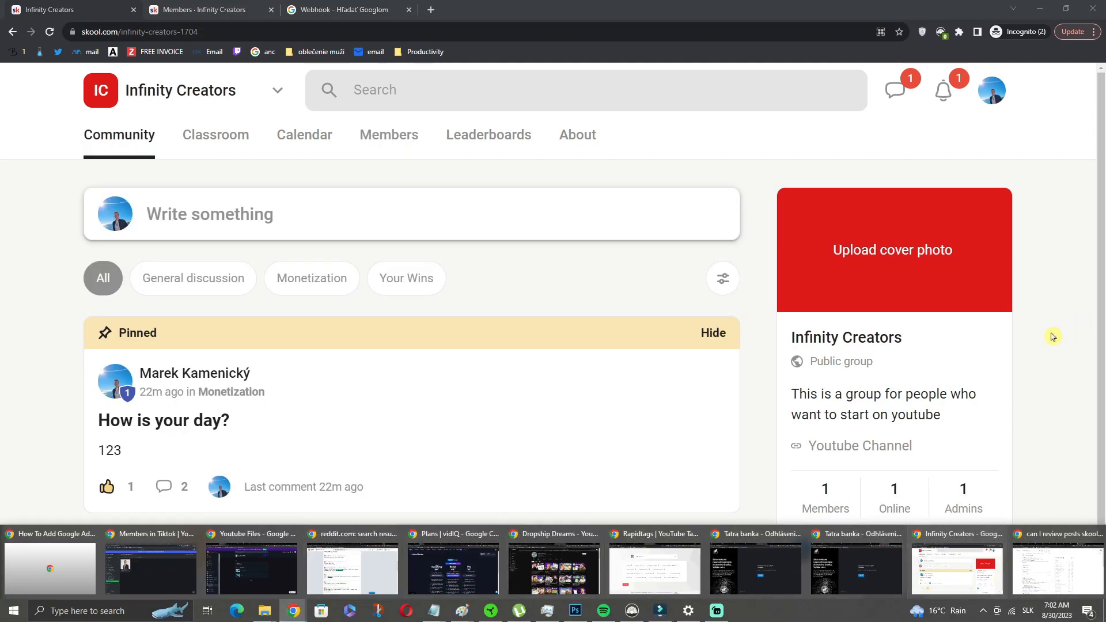
{"action": "left_click", "coordinate": [1038, 538]}
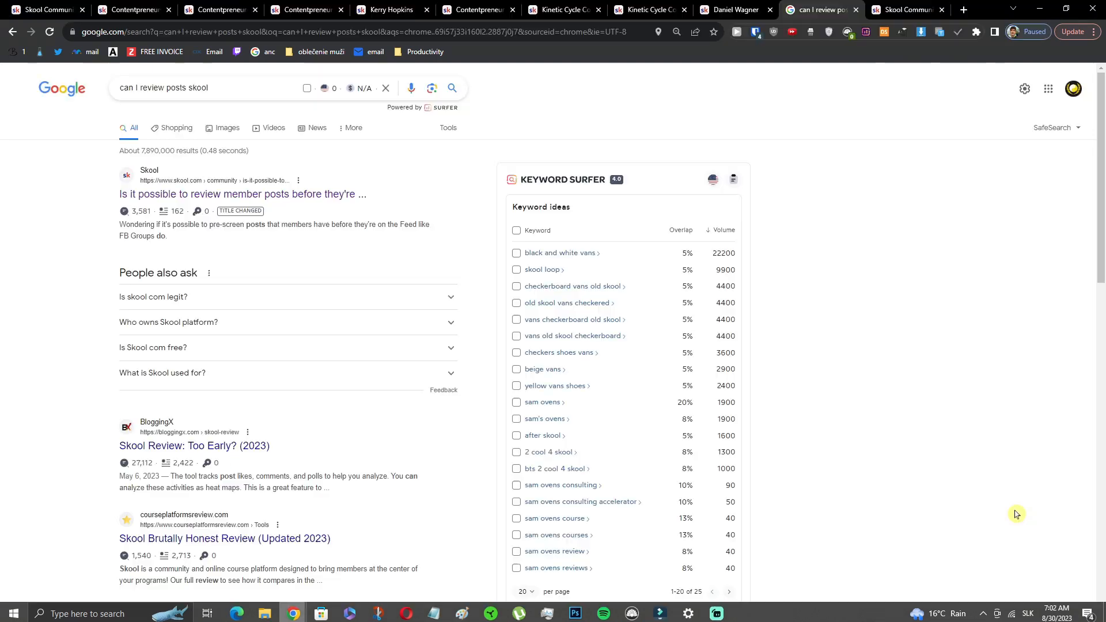
{"action": "left_click", "coordinate": [414, 31]}
{"action": "key", "text": "ctrl+v"}
{"action": "key", "text": "Return"}
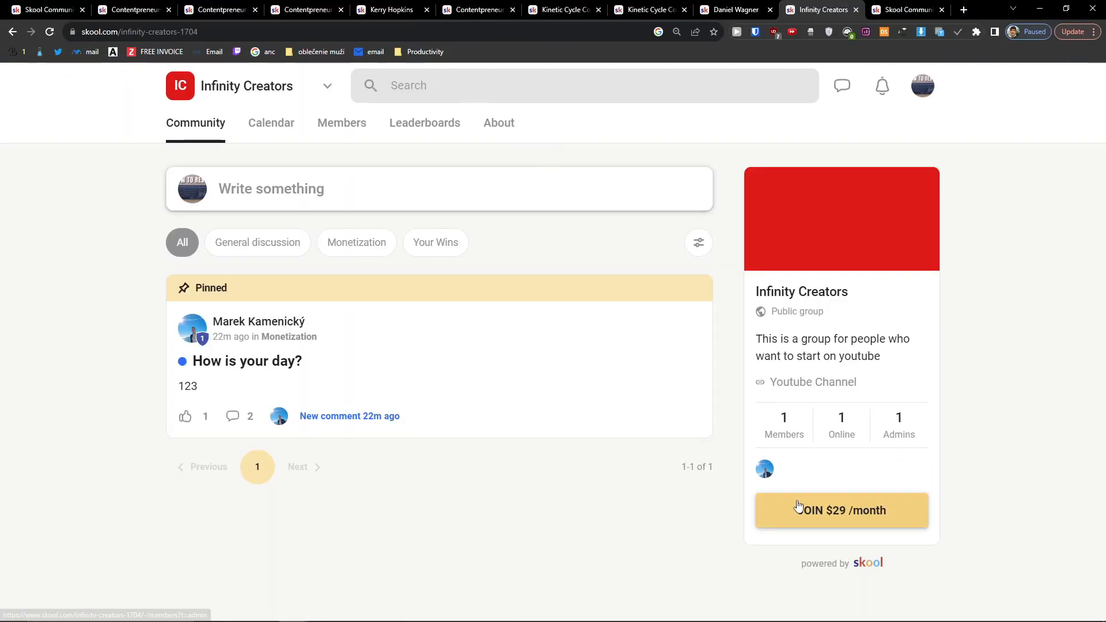
{"action": "left_click", "coordinate": [840, 512]}
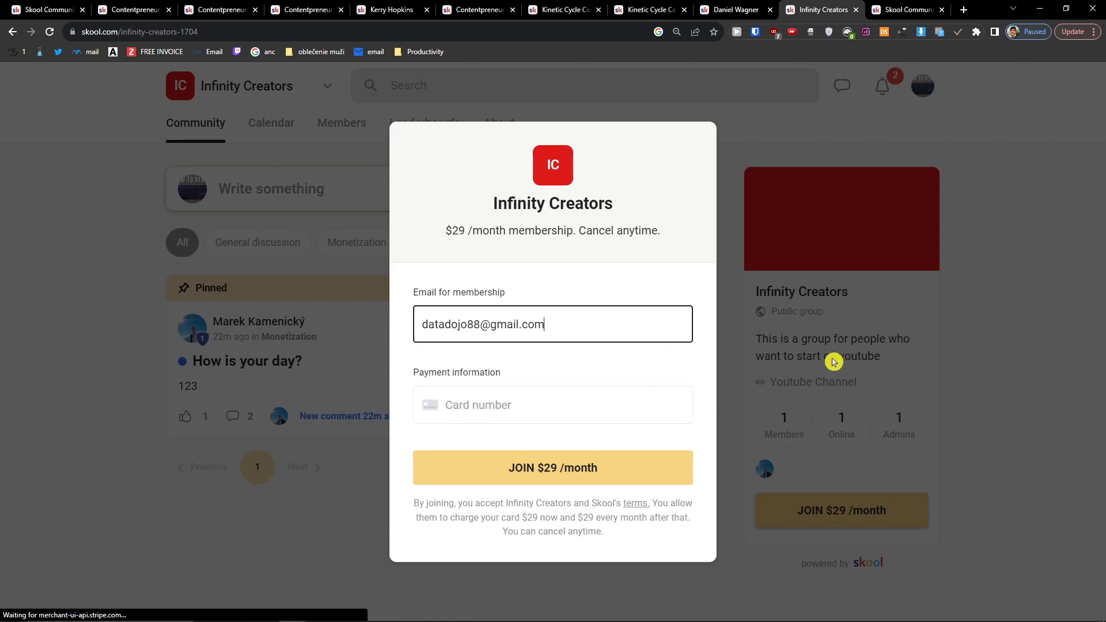
Step: In the admin account's Subscriptions settings, make the Free price current instead of $29
{"action": "key", "text": "alt+Tab"}
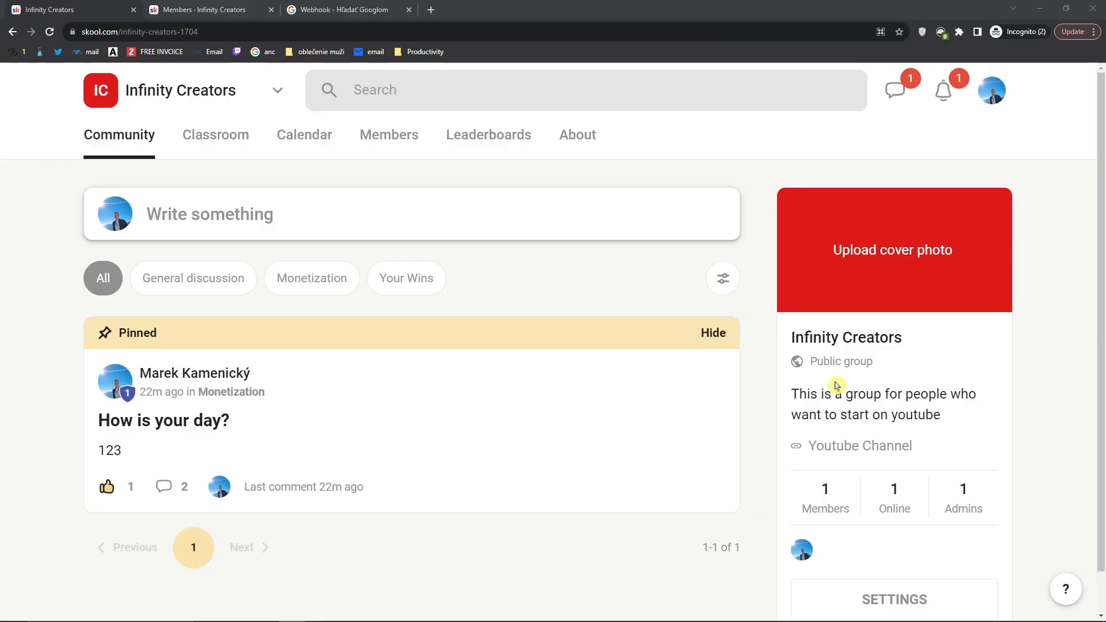
{"action": "scroll", "coordinate": [924, 437], "scroll_direction": "down", "scroll_amount": 1}
{"action": "left_click", "coordinate": [896, 551]}
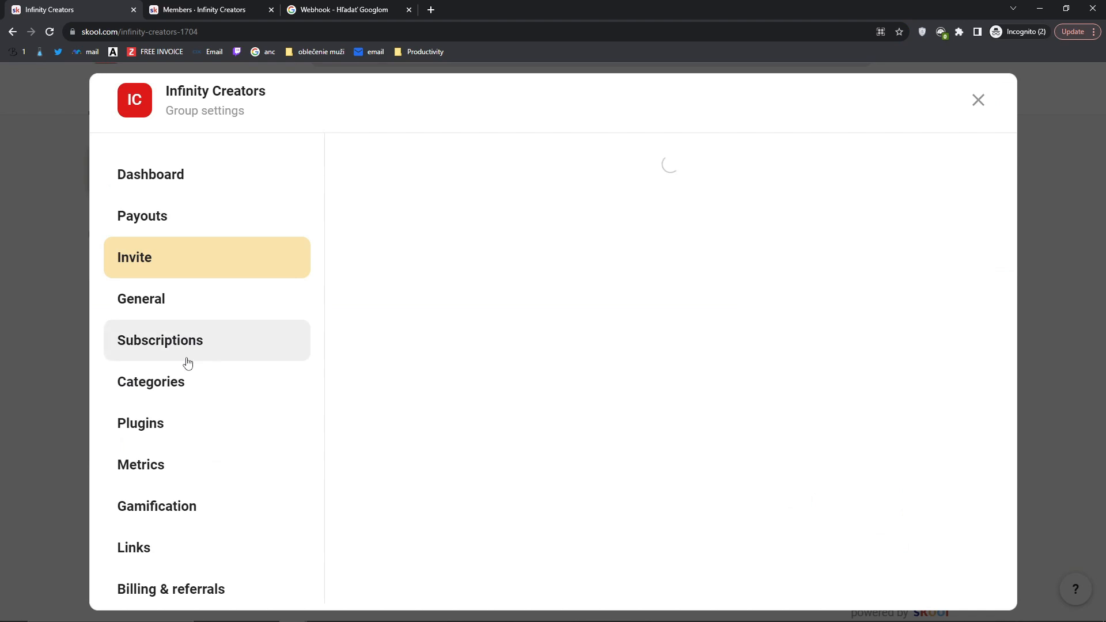
{"action": "left_click", "coordinate": [182, 418]}
{"action": "left_click", "coordinate": [168, 341]}
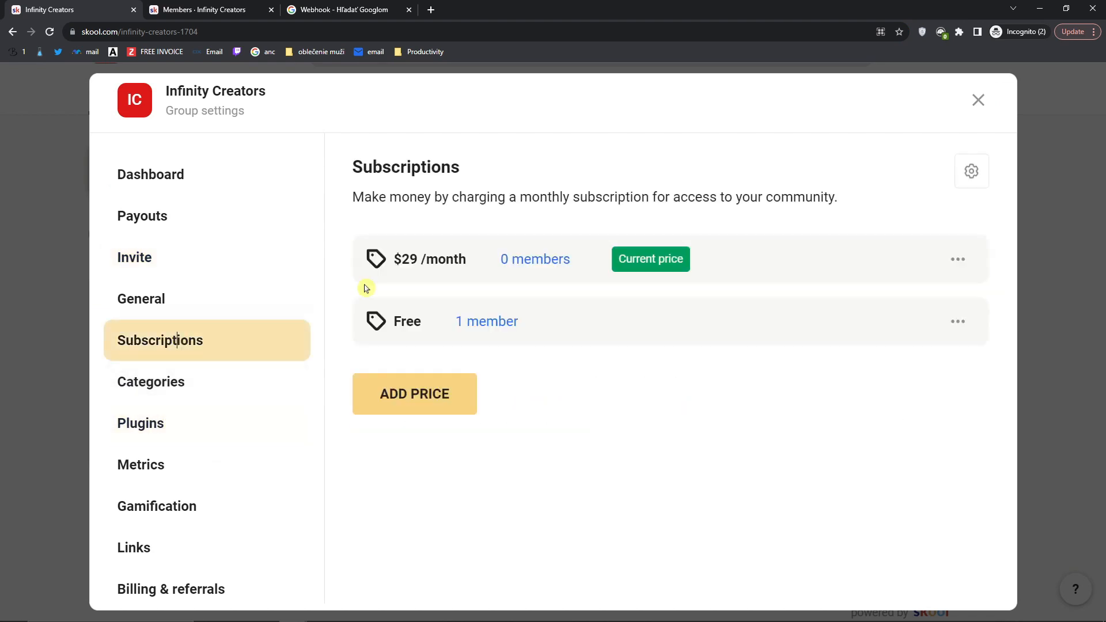
{"action": "left_click", "coordinate": [958, 260]}
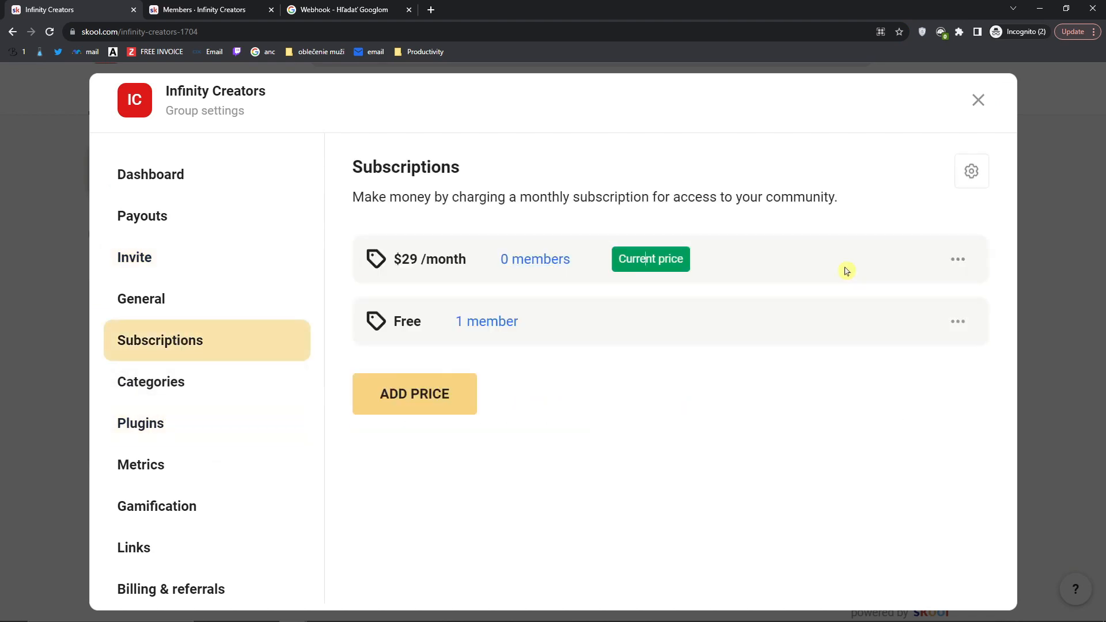
{"action": "left_click", "coordinate": [958, 259]}
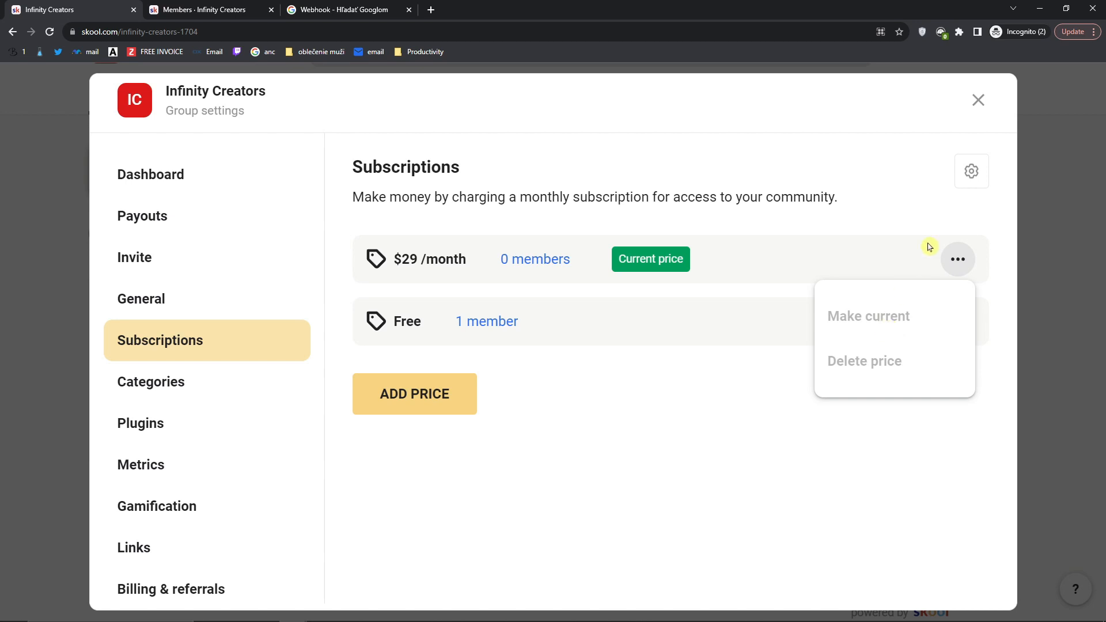
{"action": "left_click", "coordinate": [772, 371]}
{"action": "left_click", "coordinate": [958, 322]}
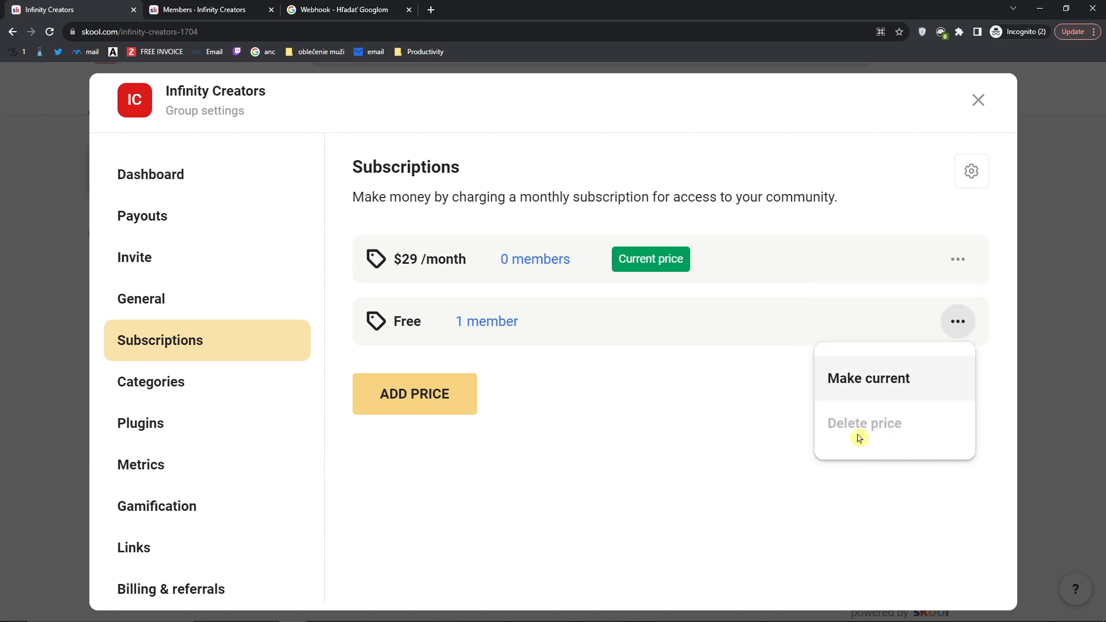
{"action": "left_click", "coordinate": [865, 386]}
Step: Reload the group as the second account, request to join, and view the three membership question fields
{"action": "key", "text": "alt+Tab"}
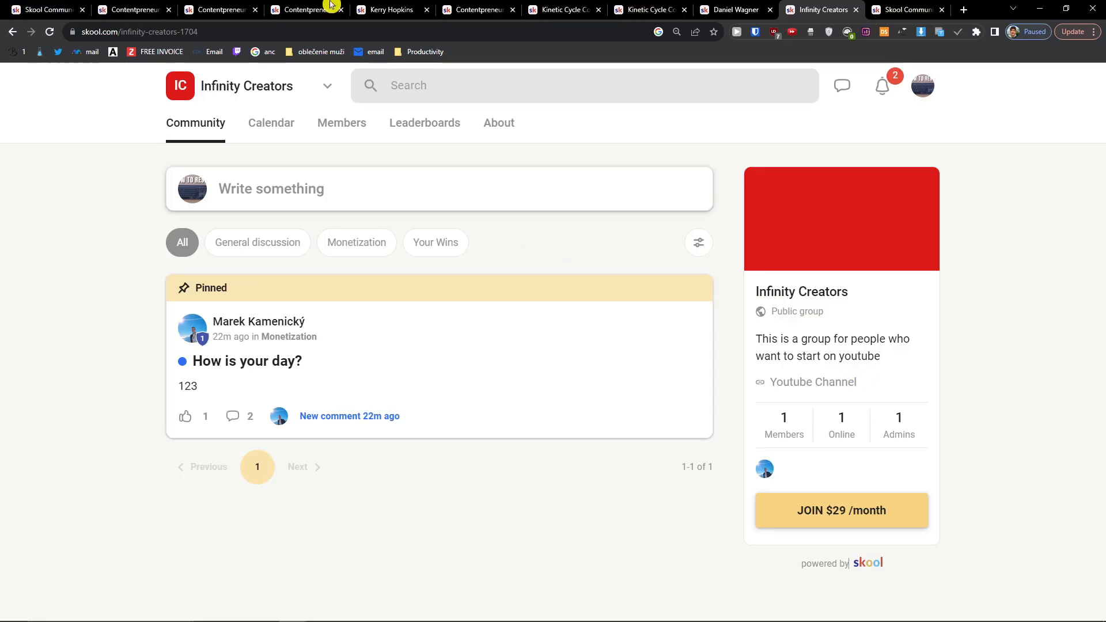
{"action": "left_click", "coordinate": [52, 33]}
{"action": "left_click", "coordinate": [849, 521]}
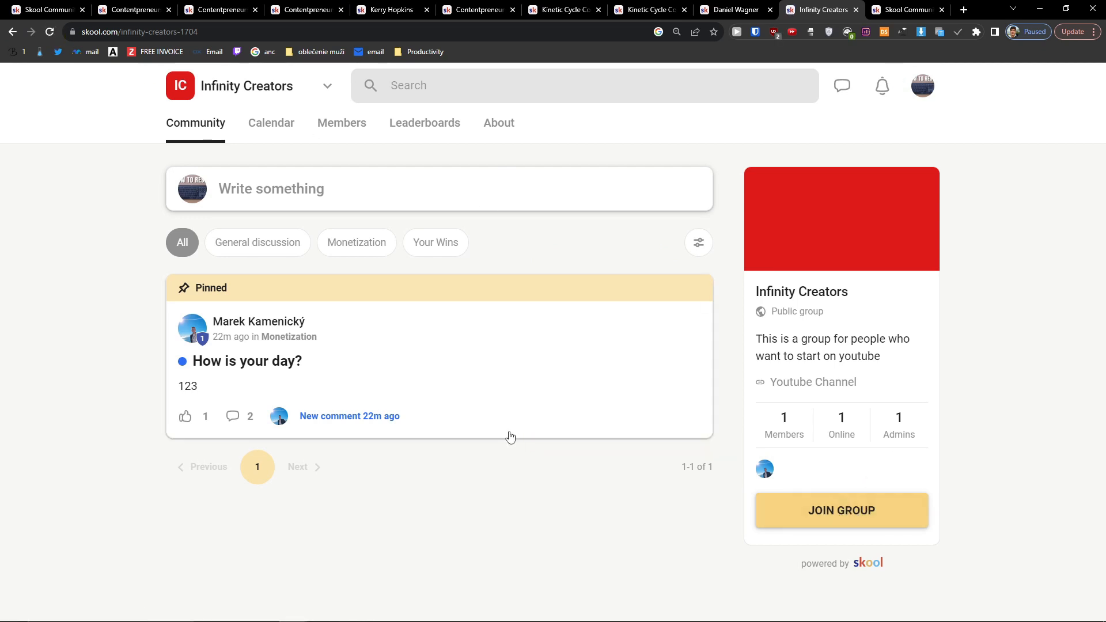
{"action": "left_click_drag", "start_coordinate": [382, 207], "coordinate": [627, 487]}
{"action": "left_click", "coordinate": [605, 436]}
{"action": "left_click", "coordinate": [472, 237]}
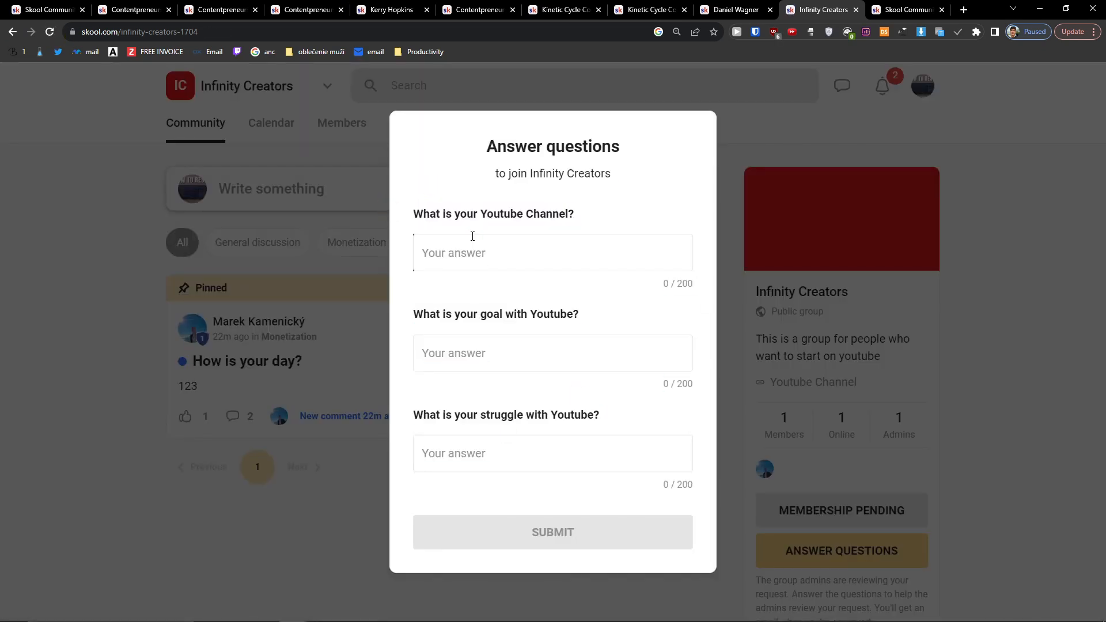
{"action": "left_click", "coordinate": [508, 366]}
{"action": "left_click", "coordinate": [598, 446]}
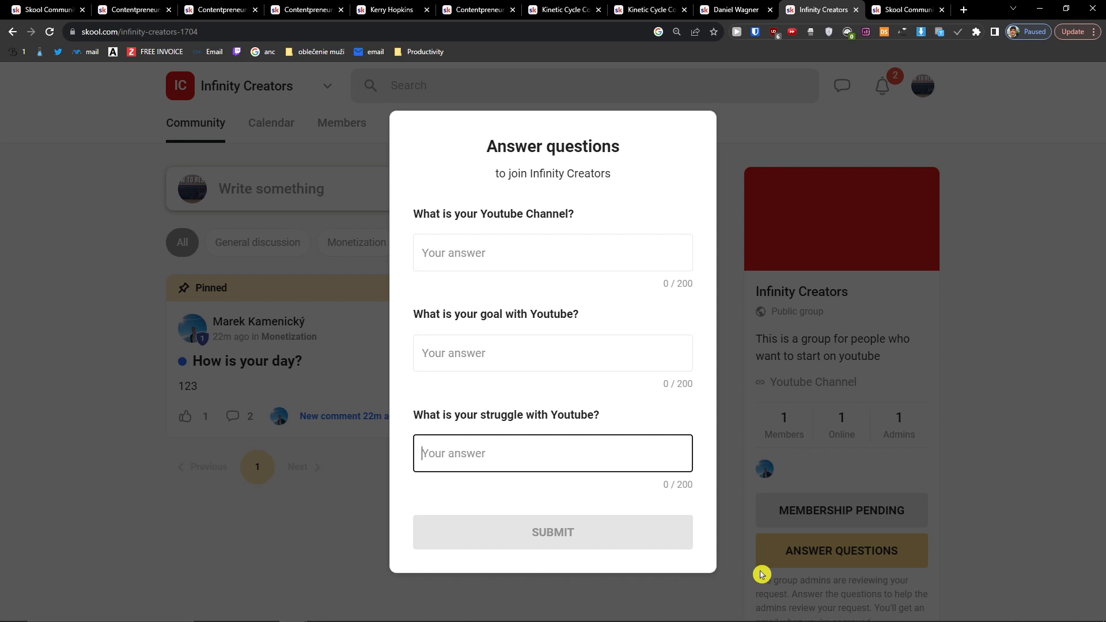
Step: Leave the membership questions unanswered and confirm leaving the page to return to the community
{"action": "left_click", "coordinate": [780, 531]}
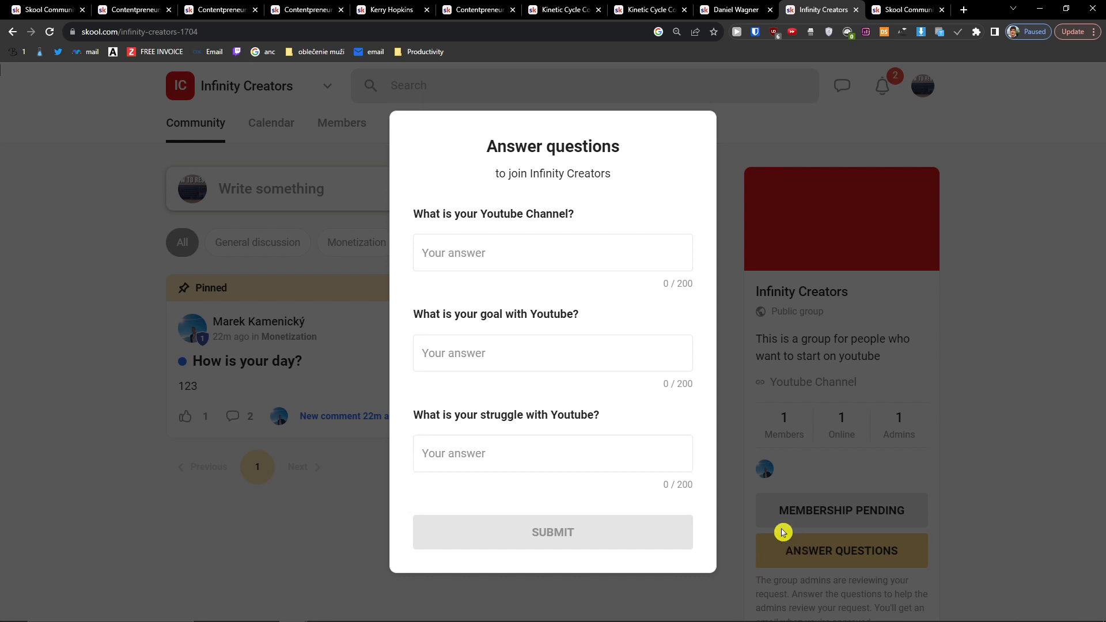
{"action": "left_click", "coordinate": [620, 118]}
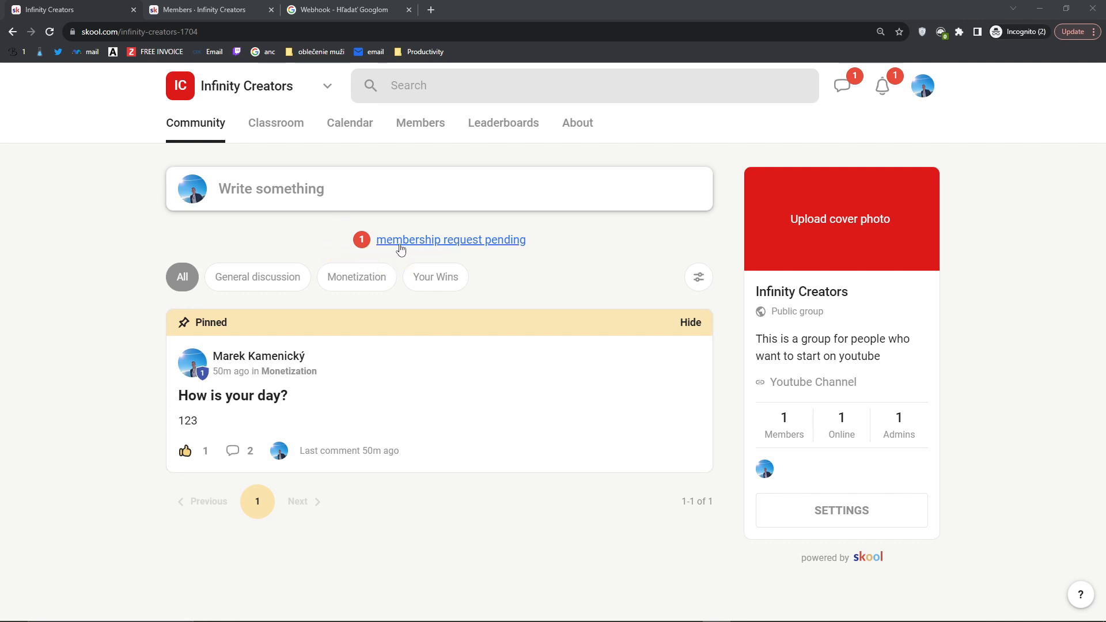
Step: Review the pending membership request and the requester's chat, then go to the empty Classroom
{"action": "left_click", "coordinate": [425, 248]}
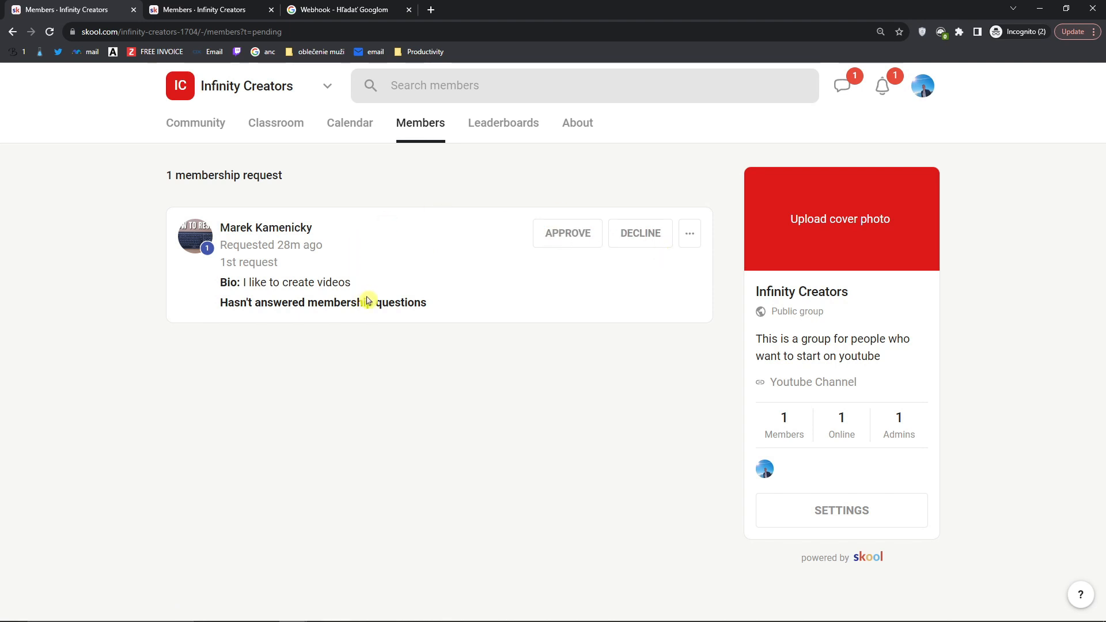
{"action": "left_click", "coordinate": [691, 238]}
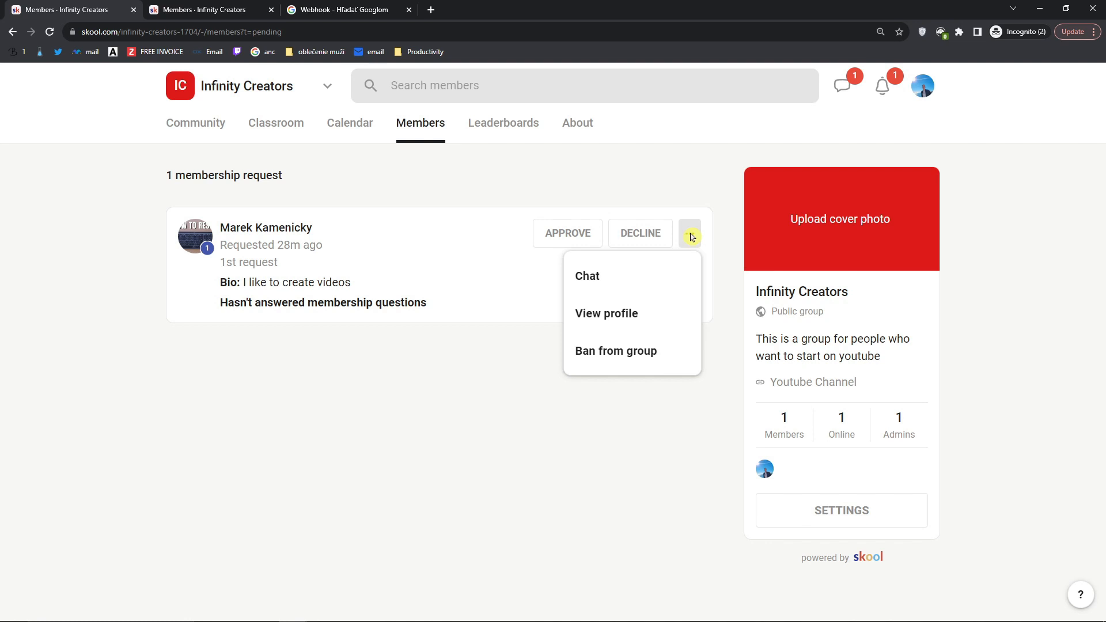
{"action": "left_click", "coordinate": [608, 287]}
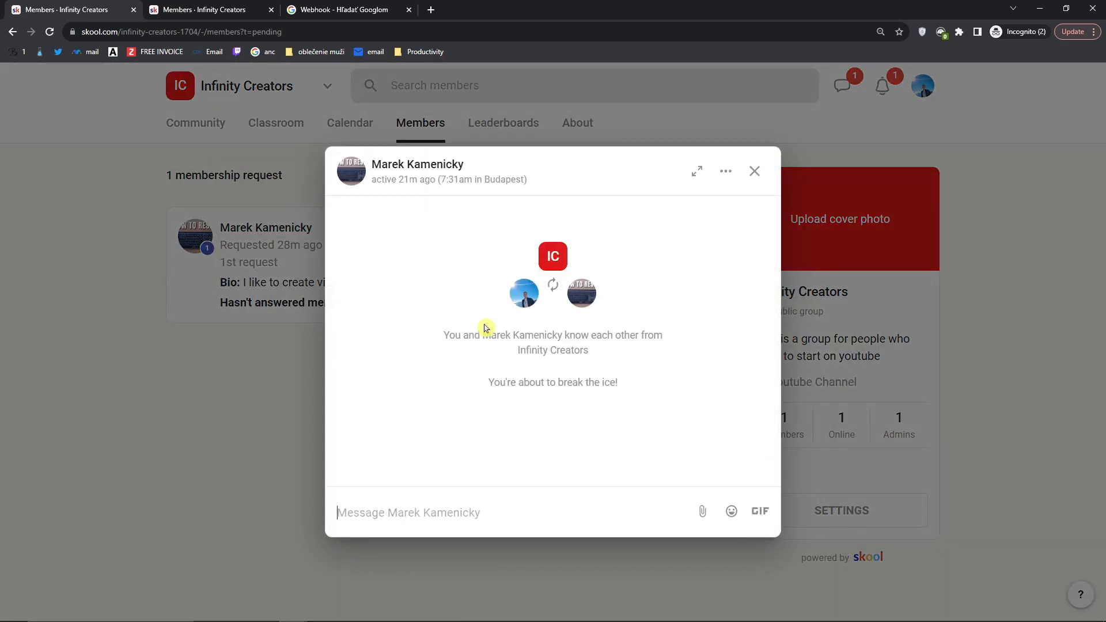
{"action": "left_click", "coordinate": [755, 172]}
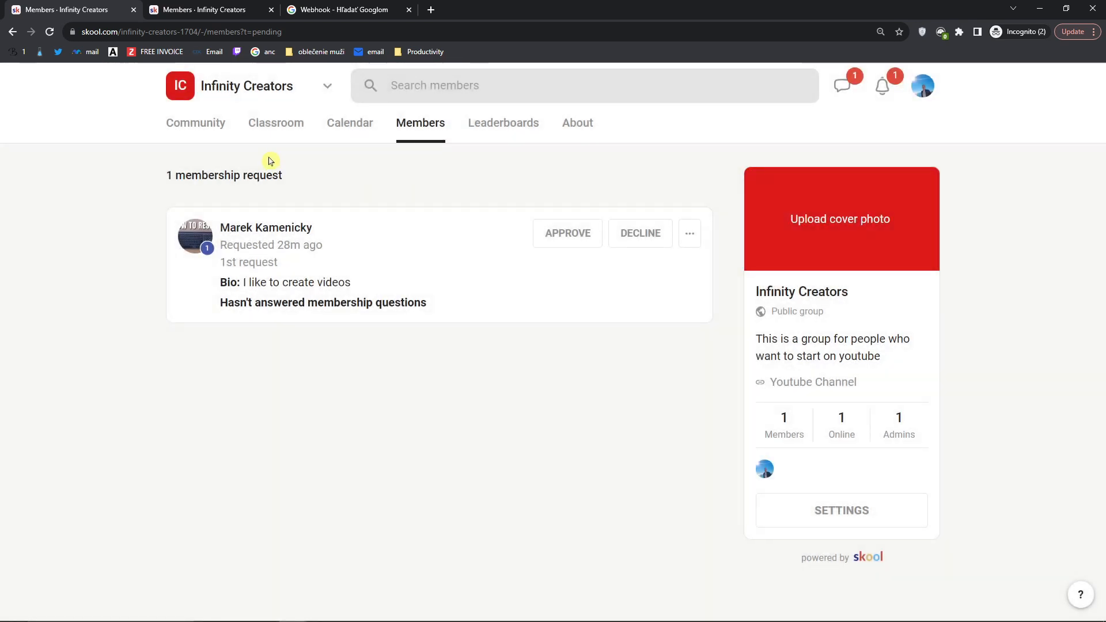
{"action": "left_click", "coordinate": [290, 128]}
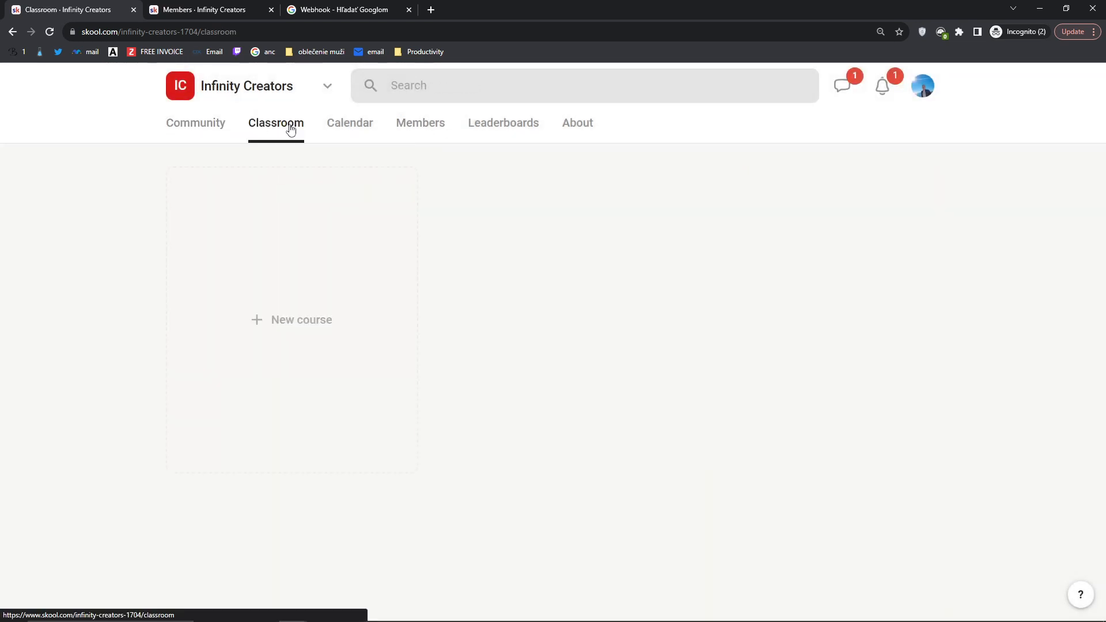
Step: Start a course named 'Productivity for Youtube', described as learning to be more productive with helpful tools
{"action": "left_click", "coordinate": [333, 286]}
{"action": "left_click", "coordinate": [379, 172]}
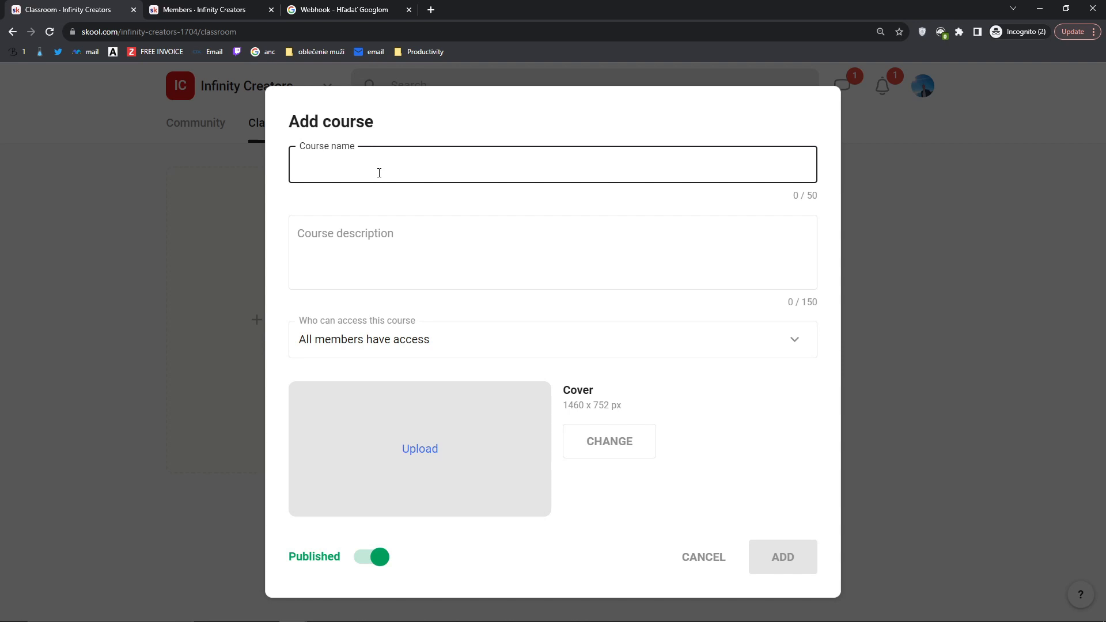
{"action": "type", "text": "Productivity for Youtube"}
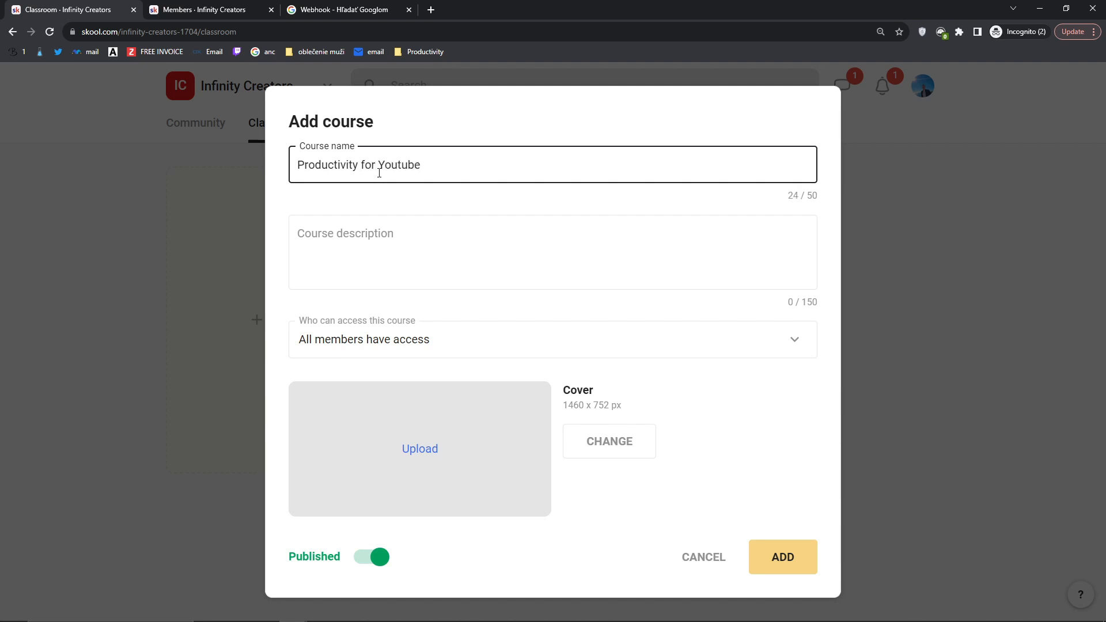
{"action": "key", "text": "Tab"}
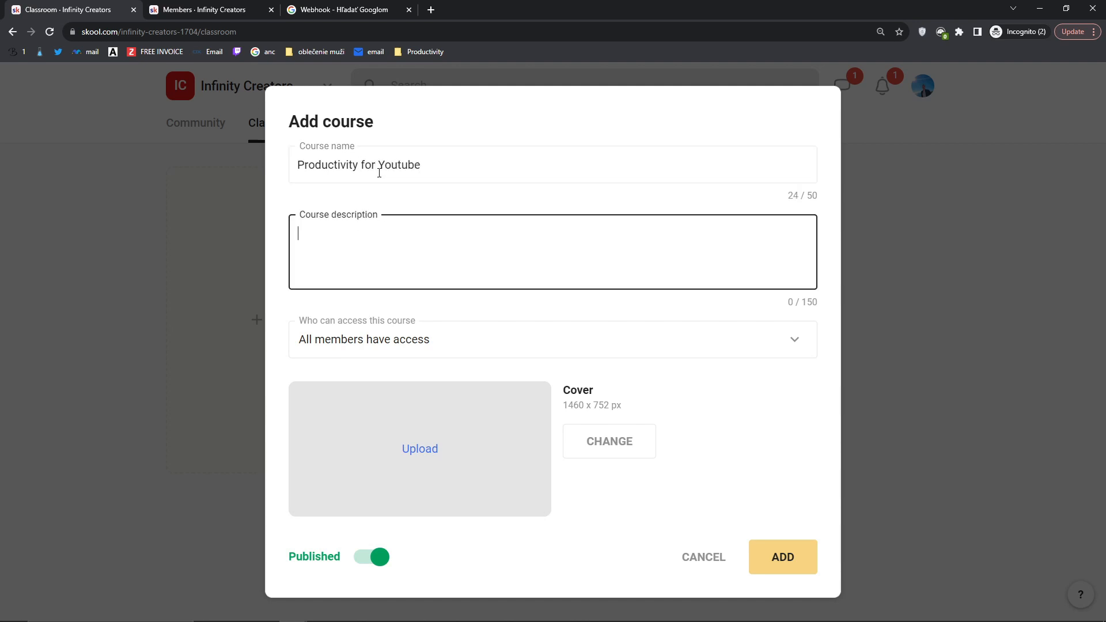
{"action": "type", "text": "In this course you will learn how to be more productive and"}
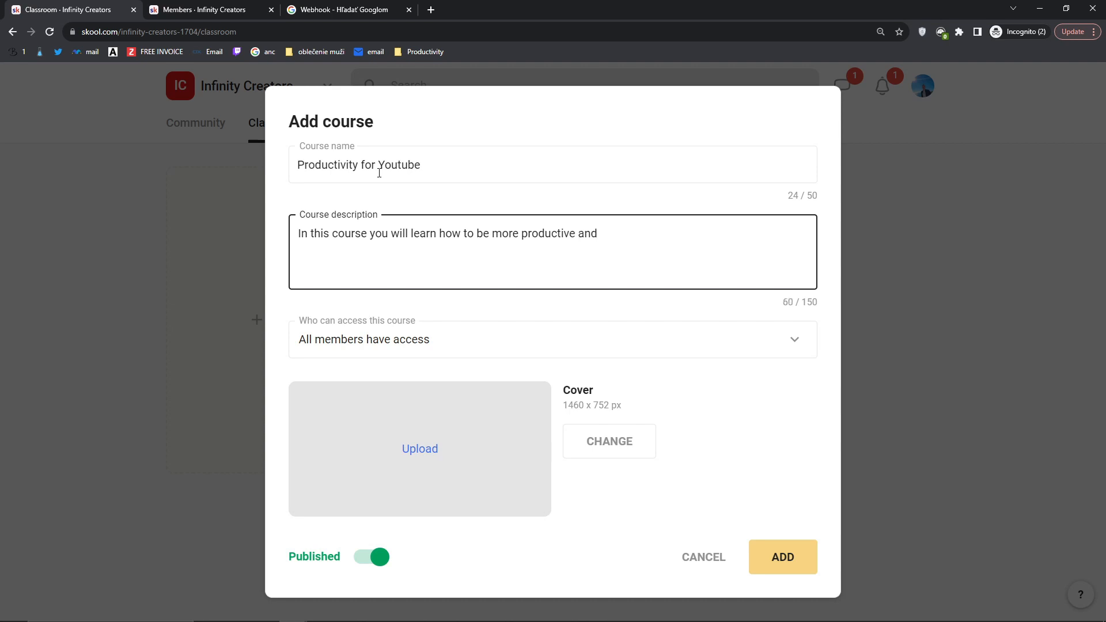
{"action": "type", "text": "s are helping me to be more productive"}
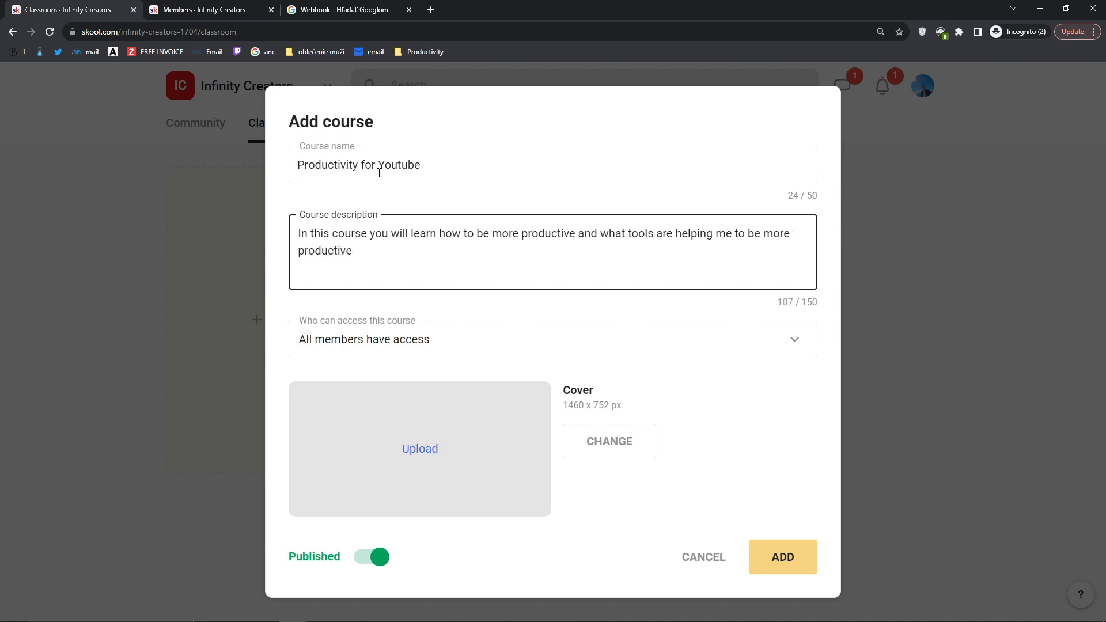
{"action": "left_click", "coordinate": [423, 349]}
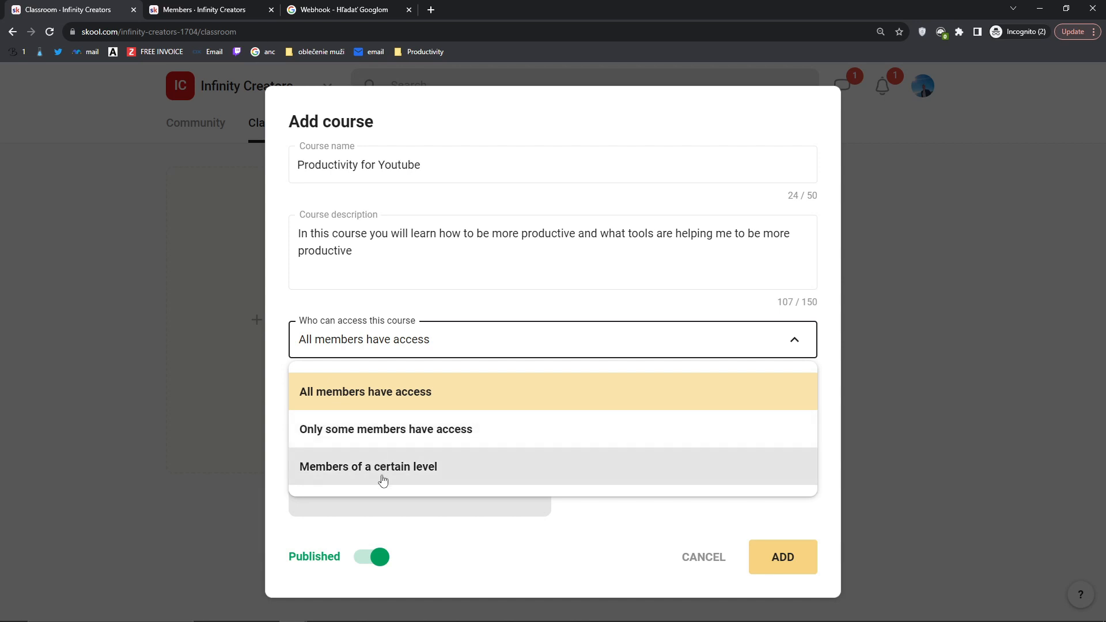
{"action": "left_click", "coordinate": [374, 396]}
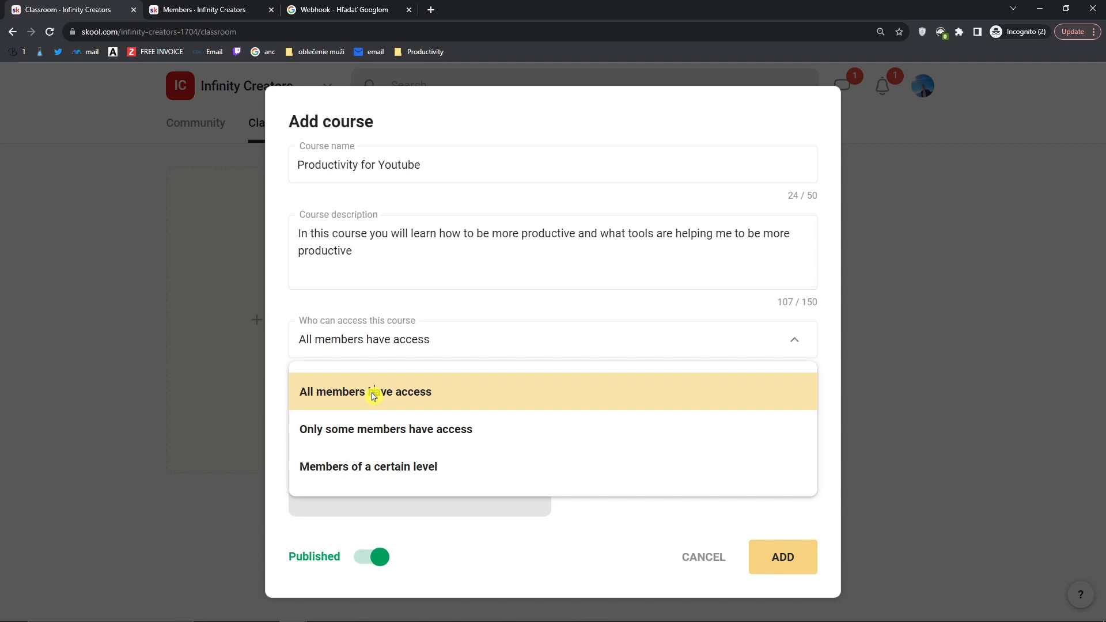
{"action": "left_click", "coordinate": [325, 308]}
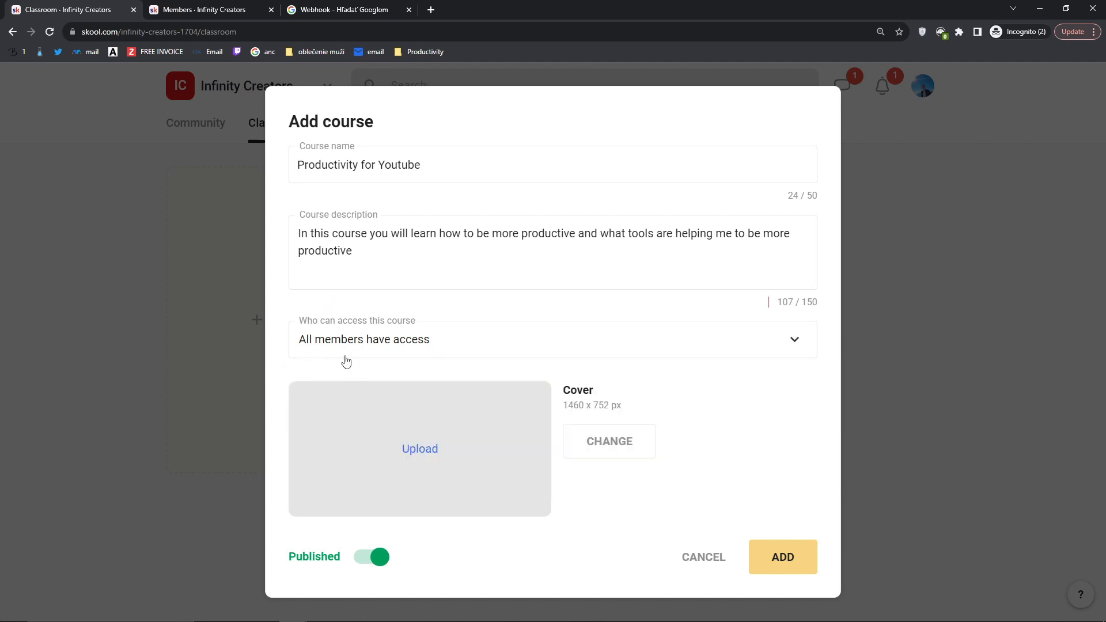
{"action": "left_click", "coordinate": [410, 353]}
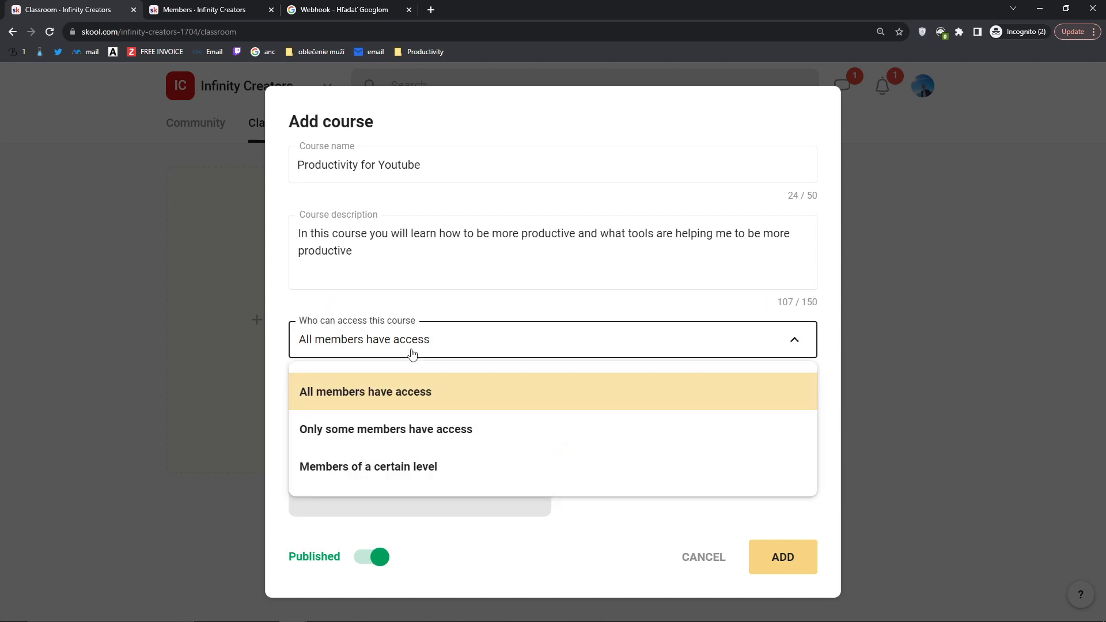
{"action": "left_click", "coordinate": [348, 443]}
{"action": "left_click", "coordinate": [373, 339]}
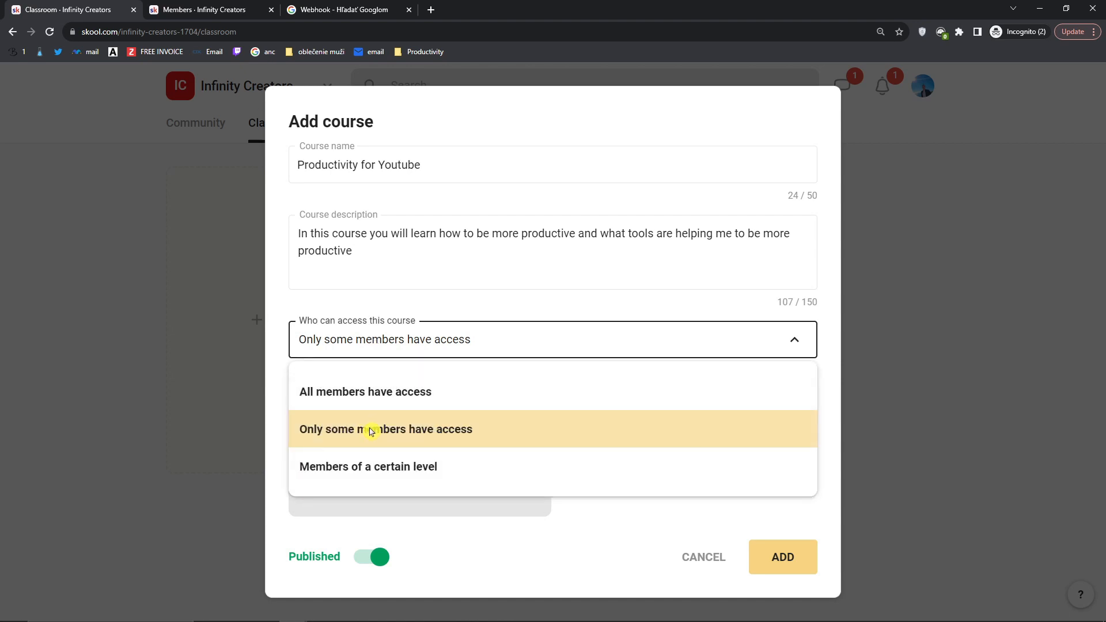
{"action": "left_click", "coordinate": [379, 304]}
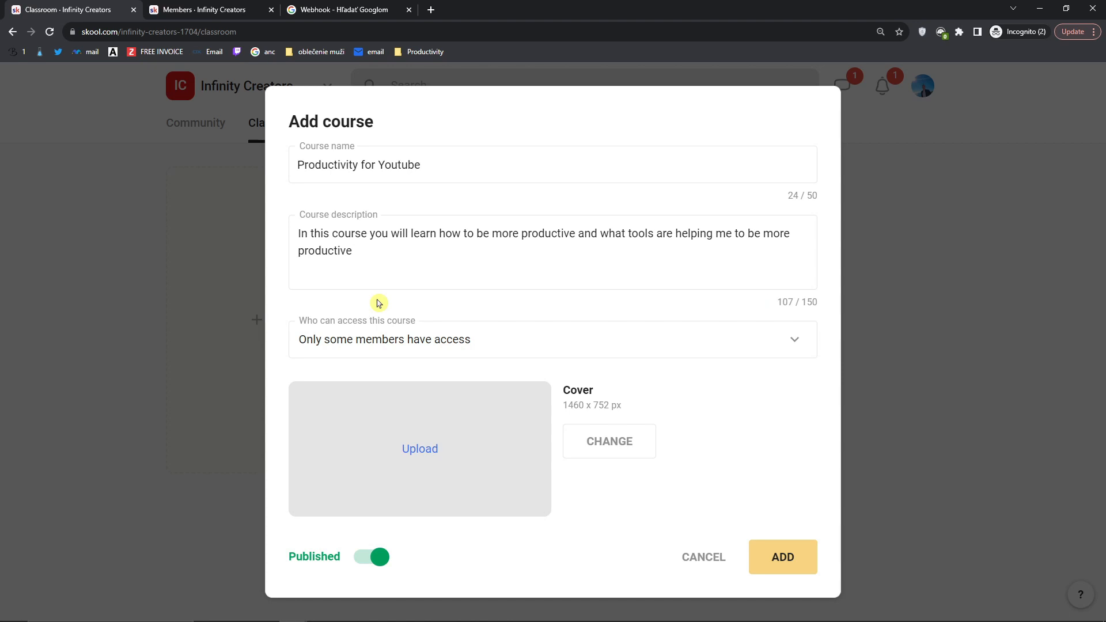
{"action": "left_click", "coordinate": [369, 339]}
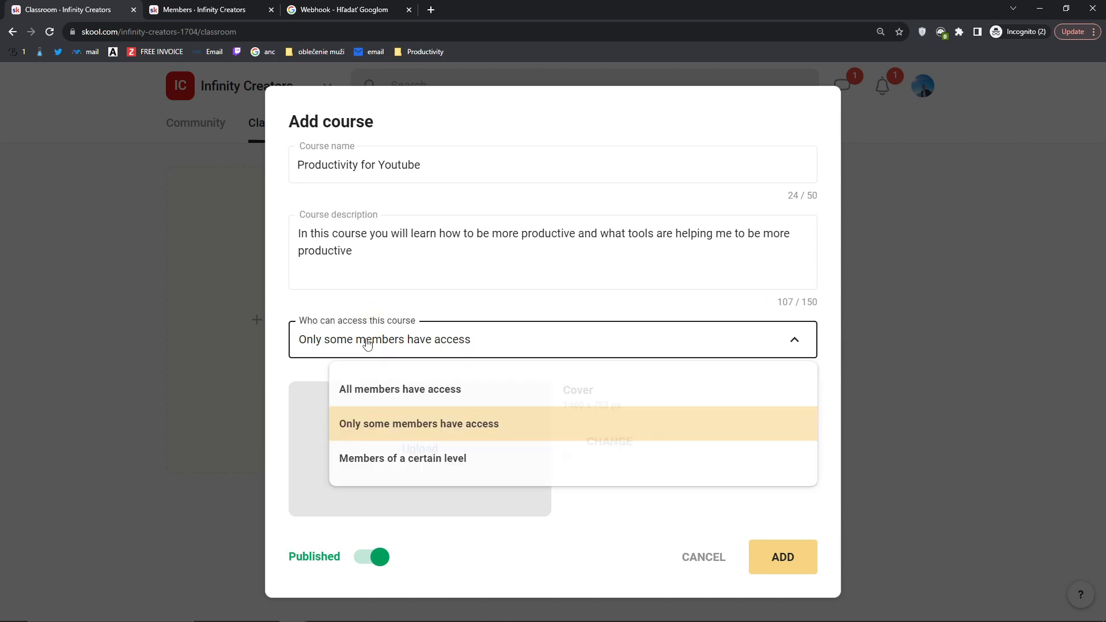
{"action": "left_click", "coordinate": [381, 474]}
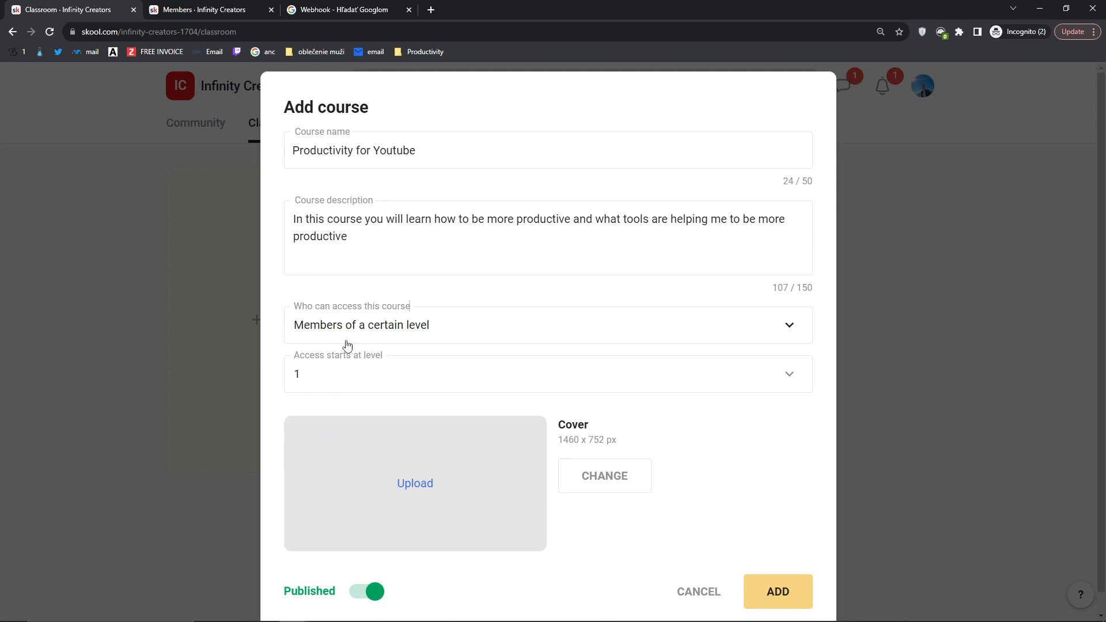
{"action": "left_click", "coordinate": [326, 376]}
{"action": "scroll", "coordinate": [387, 472], "scroll_direction": "down", "scroll_amount": 1}
{"action": "scroll", "coordinate": [386, 474], "scroll_direction": "down", "scroll_amount": 1}
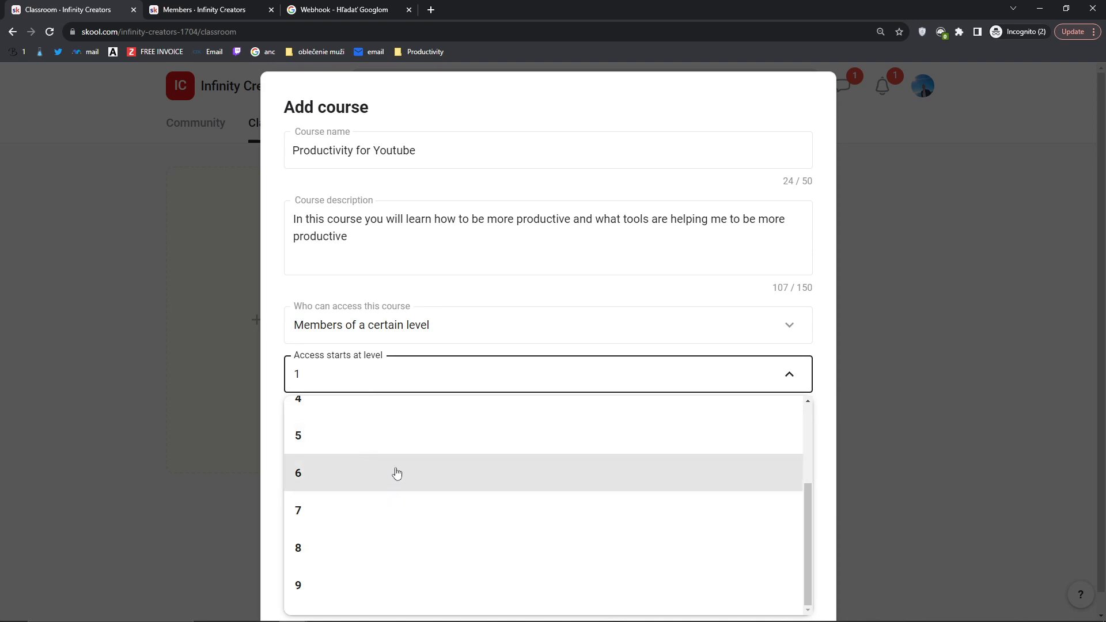
{"action": "left_click", "coordinate": [412, 437]}
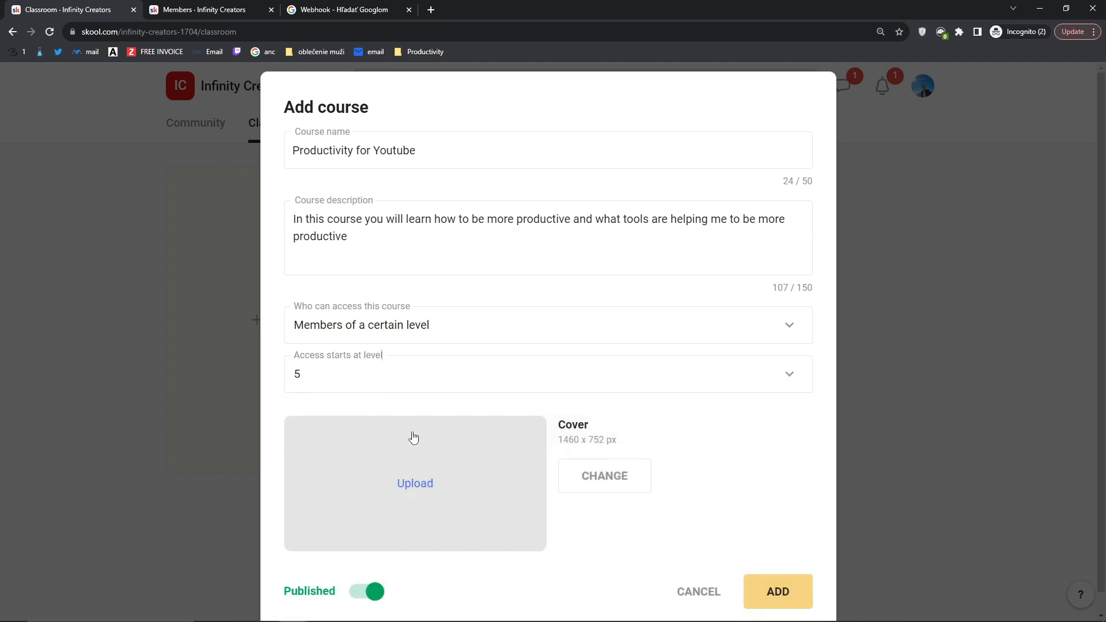
{"action": "left_click", "coordinate": [354, 380]}
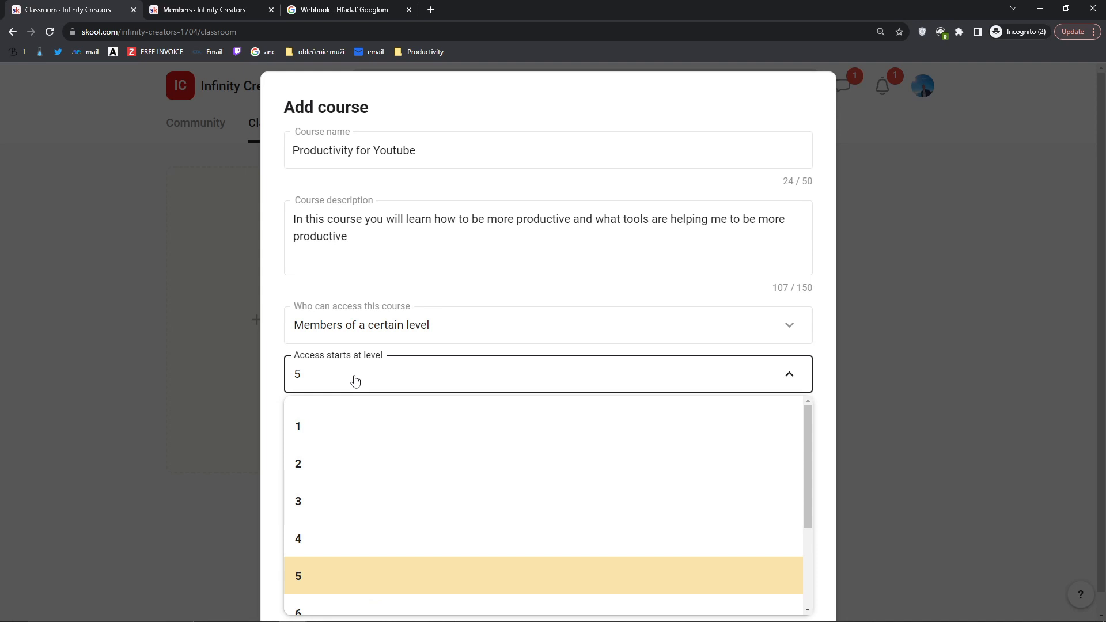
{"action": "left_click", "coordinate": [358, 322]}
{"action": "left_click", "coordinate": [333, 375]}
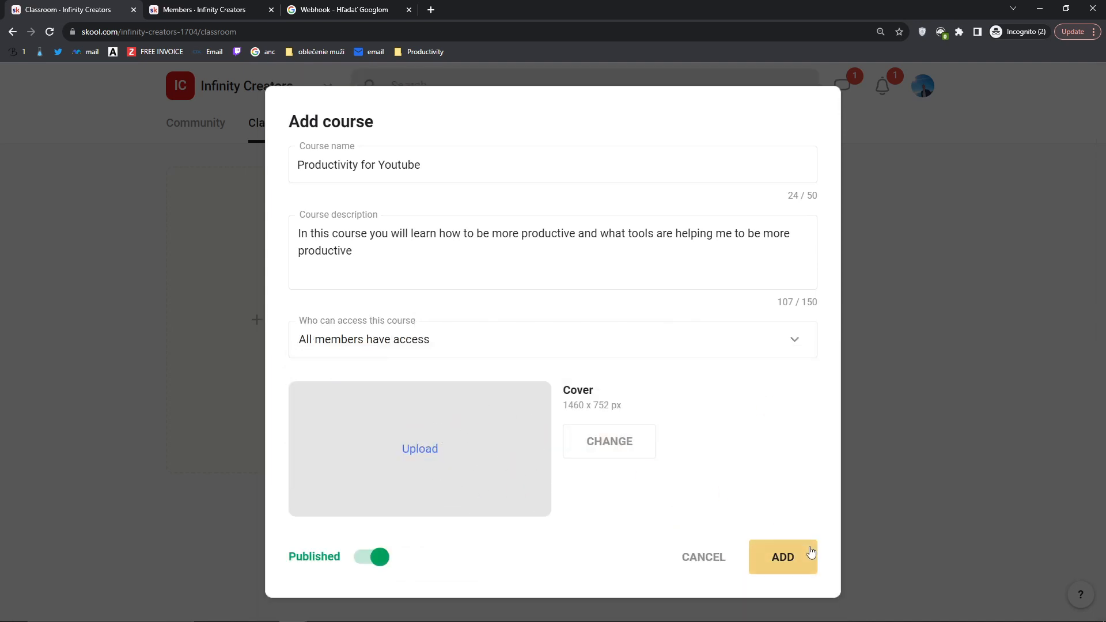
Step: Create the Productivity for Youtube course, with its default set and module
{"action": "left_click", "coordinate": [788, 564]}
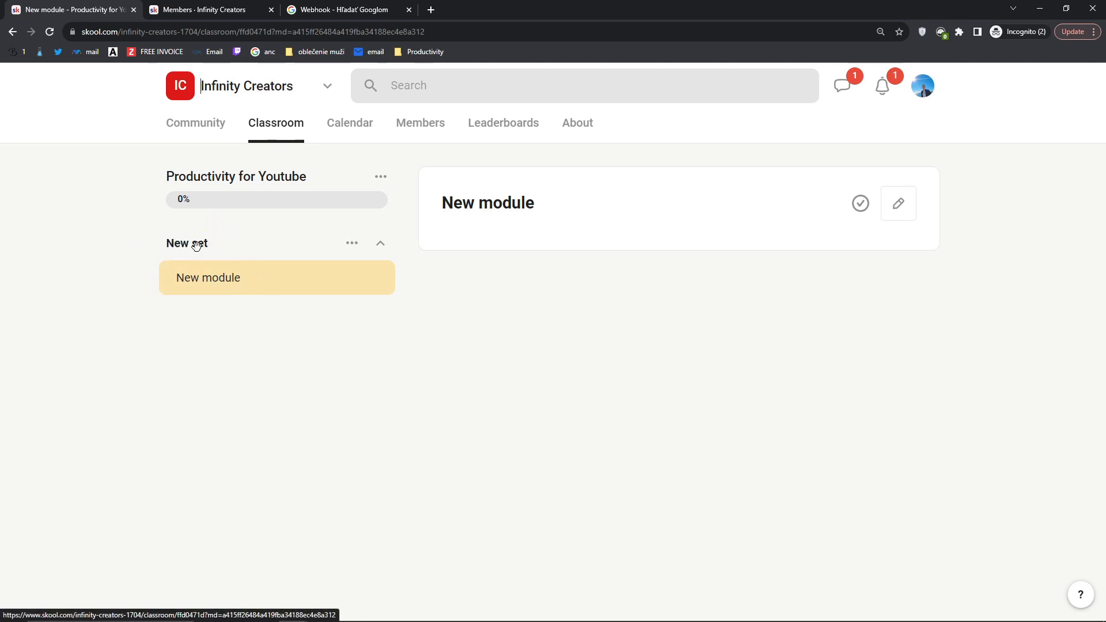
{"action": "left_click", "coordinate": [380, 178]}
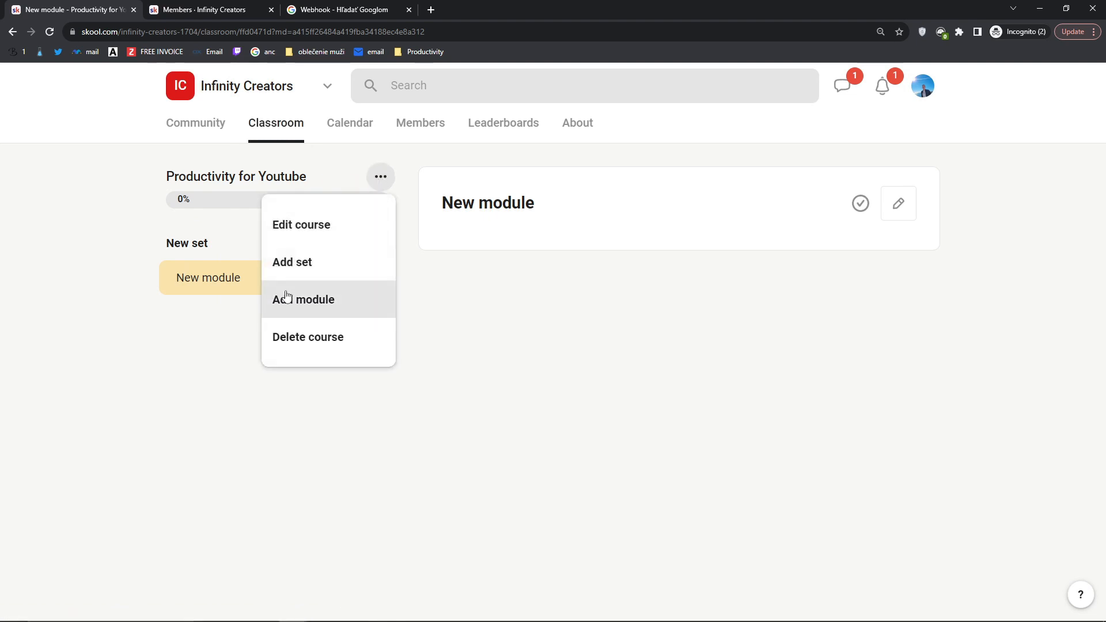
{"action": "left_click", "coordinate": [215, 320]}
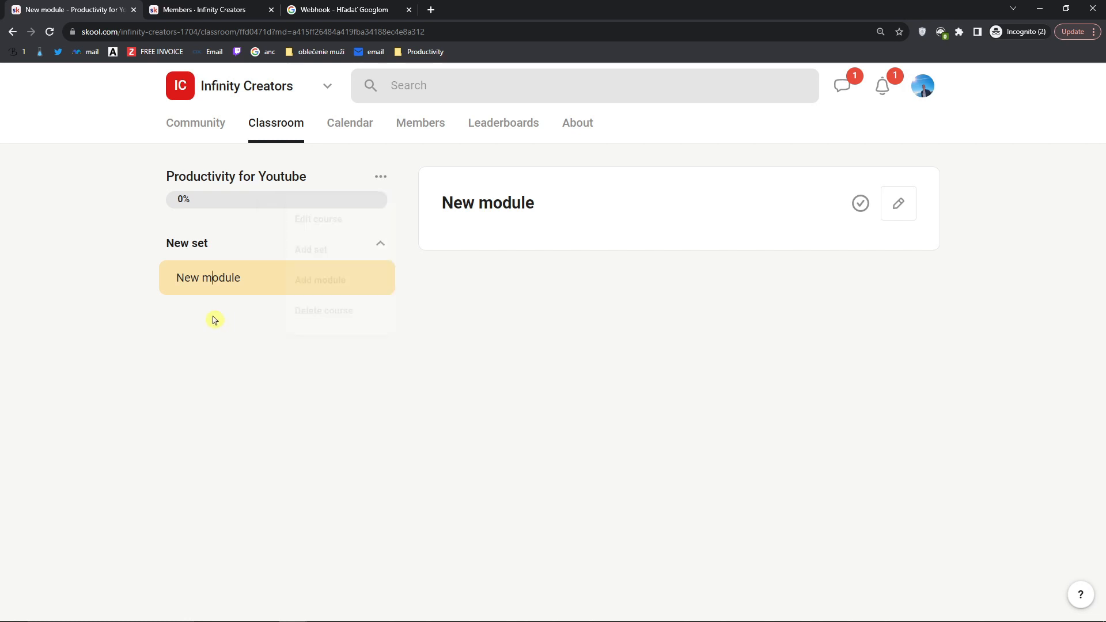
{"action": "mouse_move", "coordinate": [156, 254]}
{"action": "left_mouse_down"}
{"action": "mouse_move", "coordinate": [217, 253]}
{"action": "mouse_move", "coordinate": [156, 253]}
{"action": "left_mouse_up"}
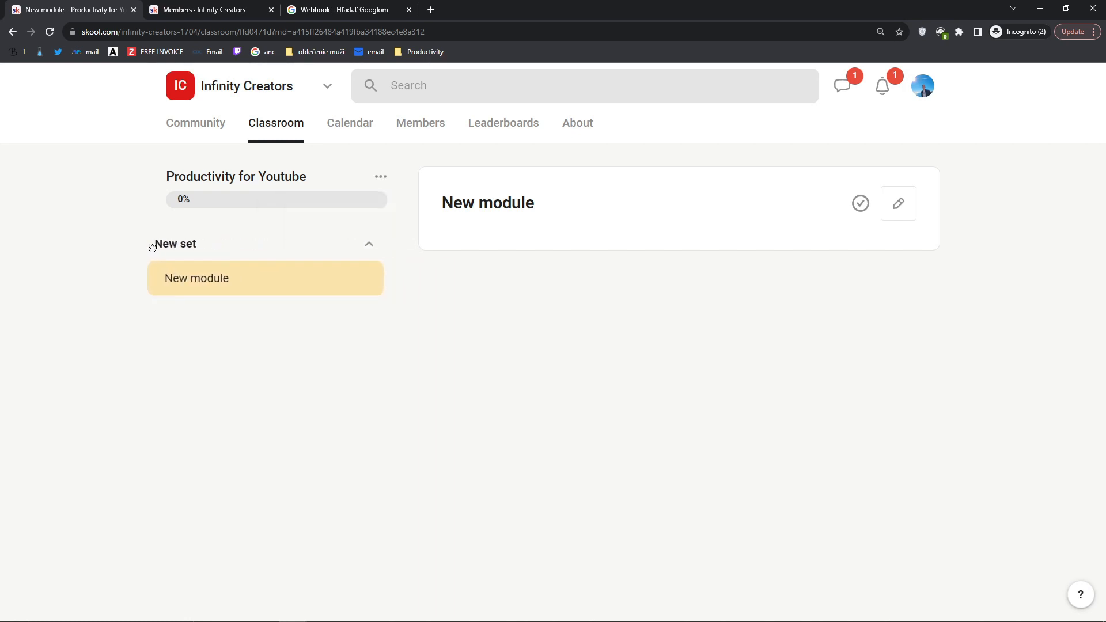
Step: Rename the course's New set to 'What helps me to be productive'
{"action": "left_click", "coordinate": [292, 288]}
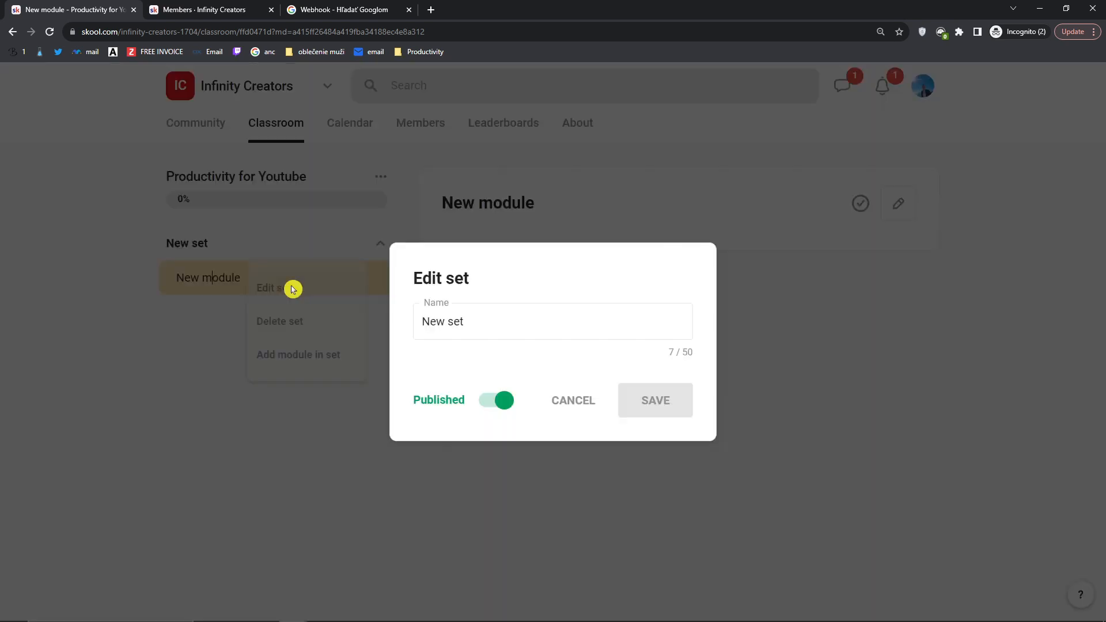
{"action": "triple_click", "coordinate": [464, 321]}
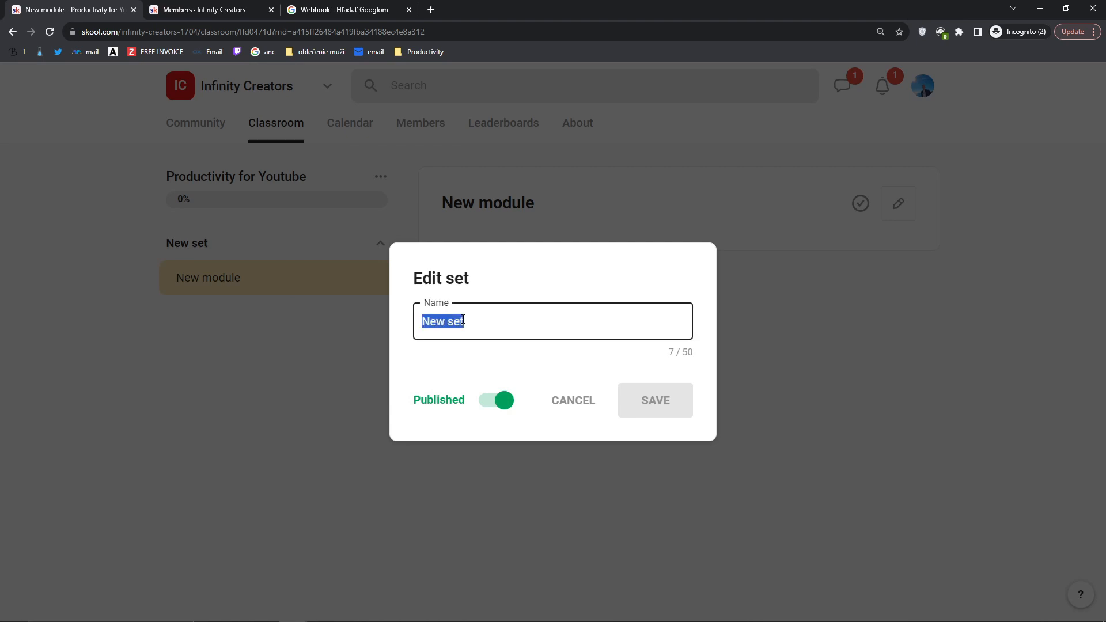
{"action": "type", "text": "What helps"}
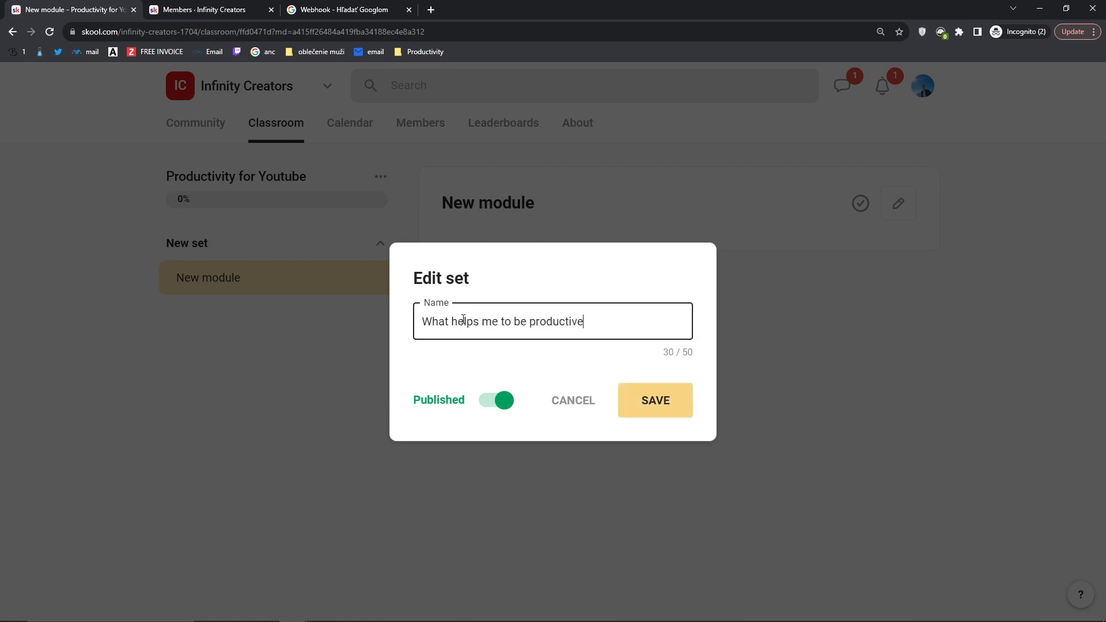
{"action": "left_click", "coordinate": [660, 393]}
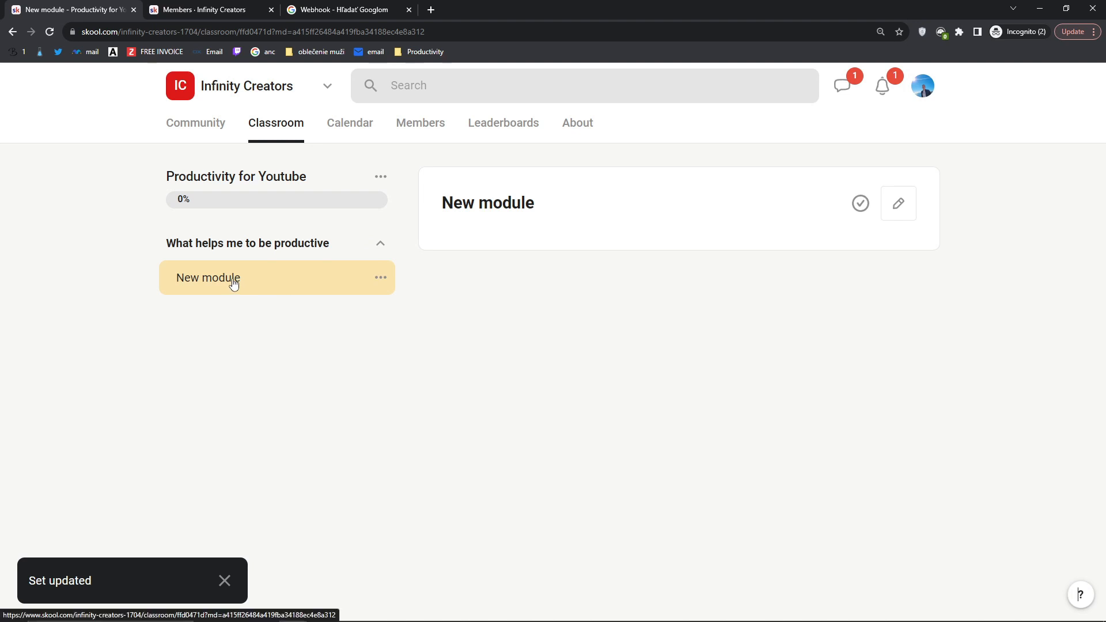
Step: Retitle the New module lesson 'how I became more Productive on Youtube', trimmed to fit 50 characters
{"action": "left_click", "coordinate": [381, 277]}
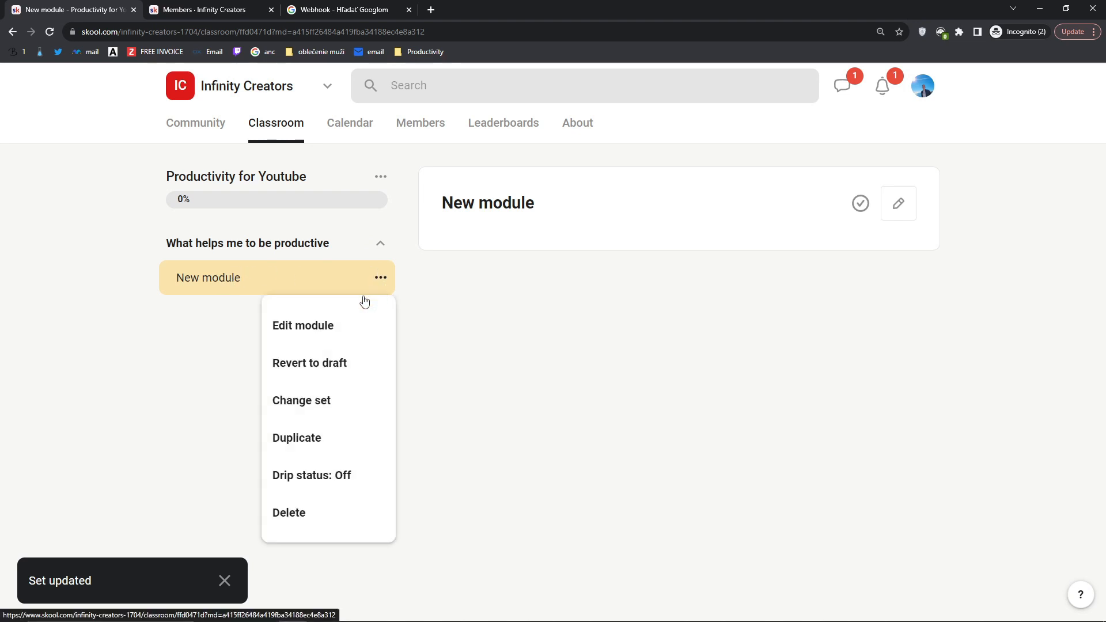
{"action": "left_click", "coordinate": [328, 329]}
{"action": "triple_click", "coordinate": [497, 215]}
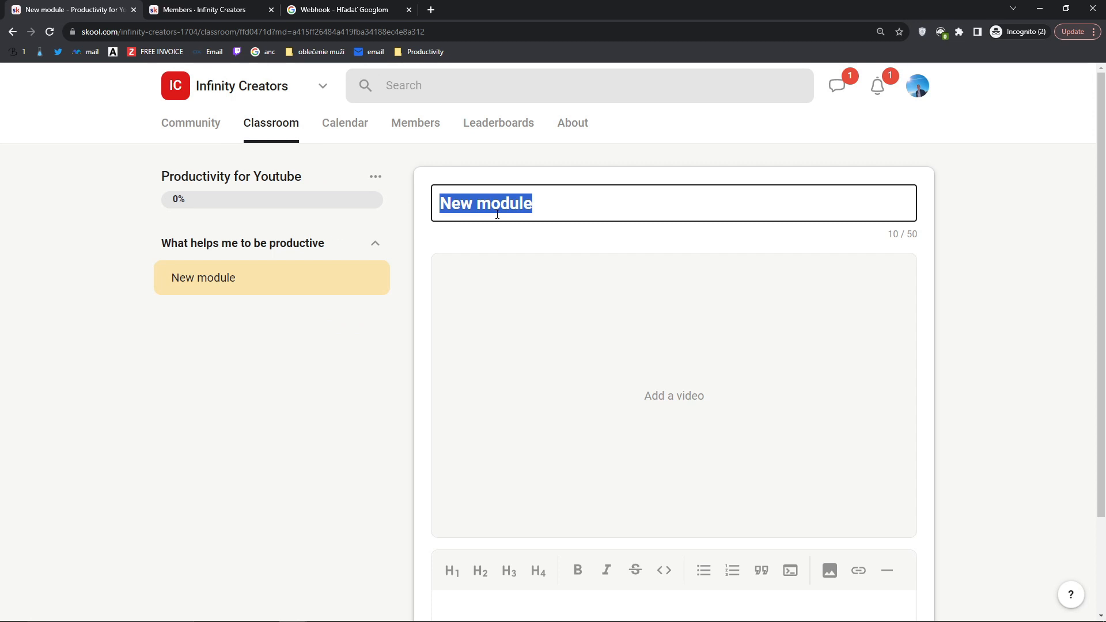
{"action": "type", "text": "My Story"}
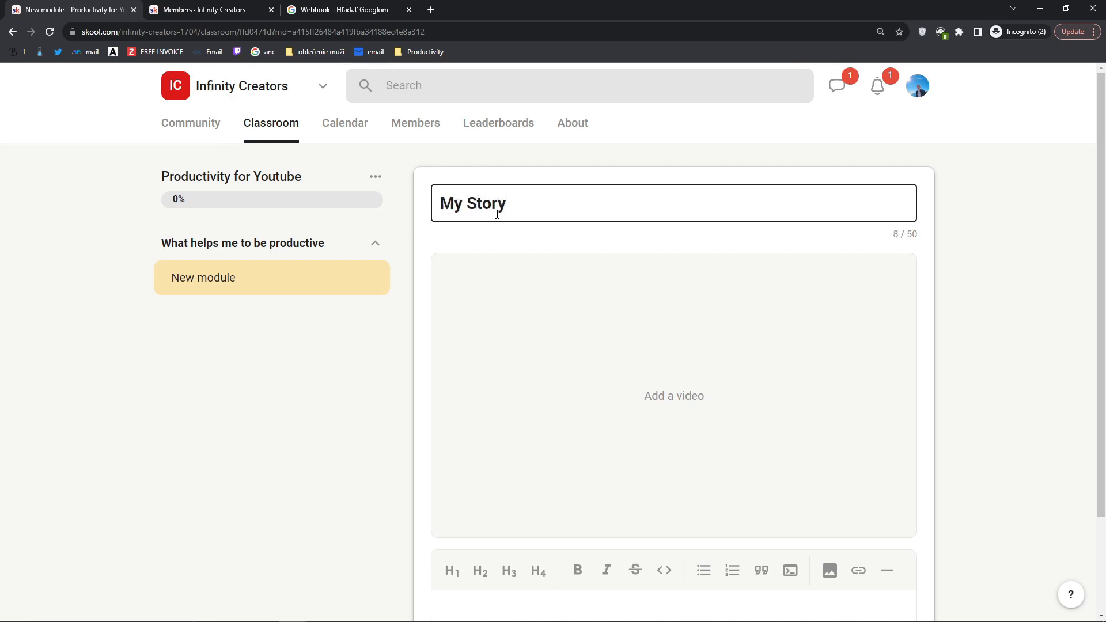
{"action": "type", "text": " and how I b"}
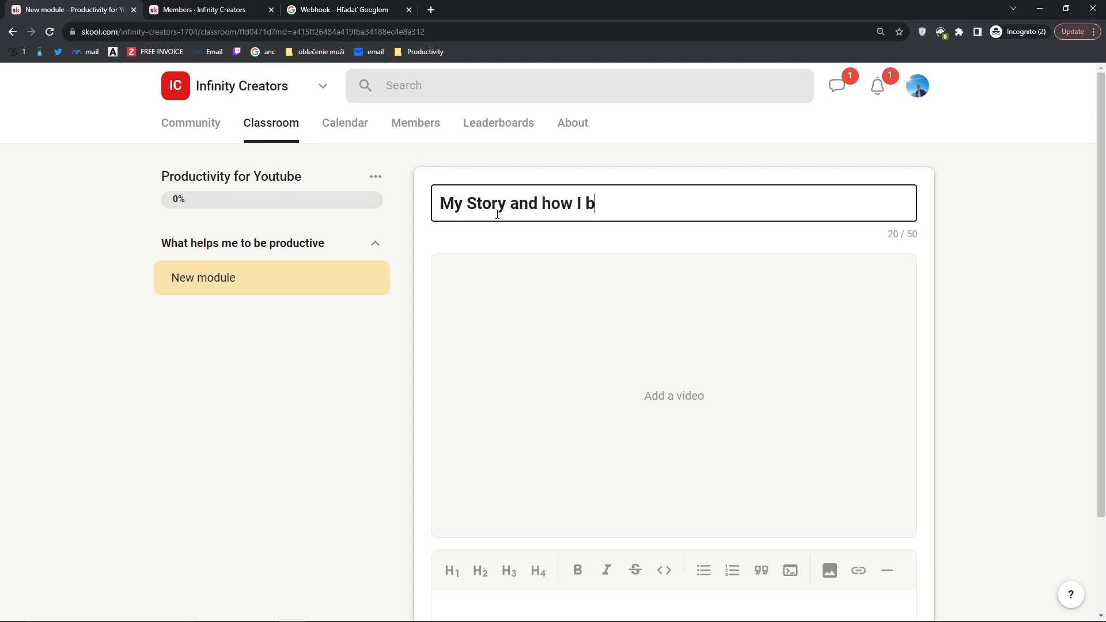
{"action": "type", "text": "ecame more effecien"}
{"action": "key", "text": "BackSpace"}
{"action": "key", "text": "BackSpace"}
{"action": "key", "text": "BackSpace"}
{"action": "key", "text": "BackSpace"}
{"action": "key", "text": "BackSpace"}
{"action": "key", "text": "BackSpace"}
{"action": "key", "text": "BackSpace"}
{"action": "key", "text": "BackSpace"}
{"action": "type", "text": "Productive on Youtube"}
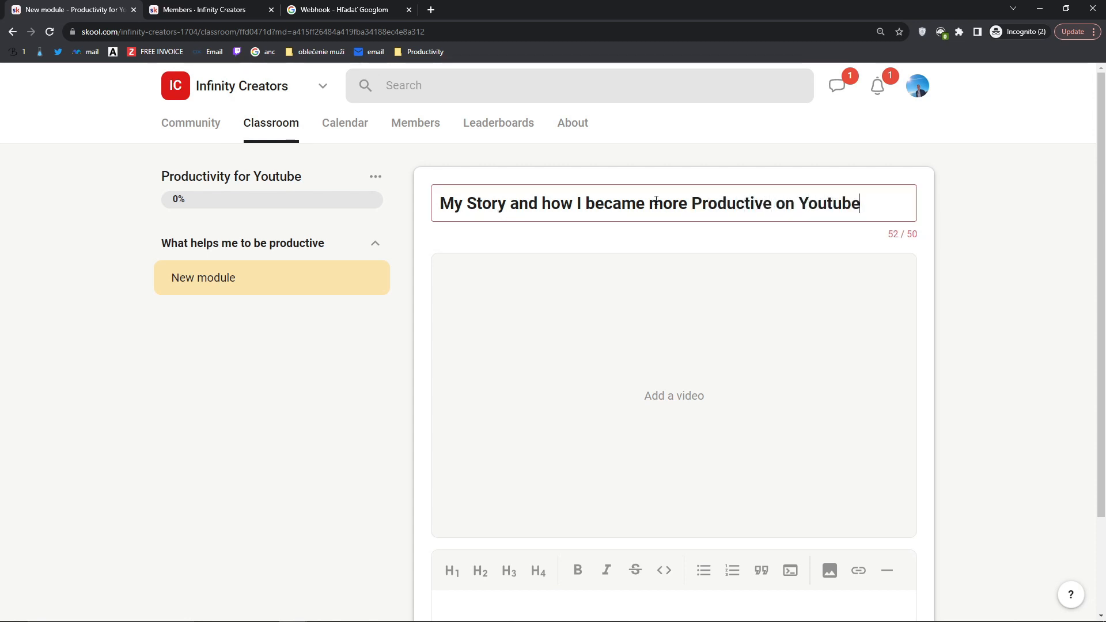
{"action": "left_click_drag", "start_coordinate": [538, 203], "coordinate": [440, 203]}
{"action": "key", "text": "BackSpace"}
{"action": "scroll", "coordinate": [974, 351], "scroll_direction": "down", "scroll_amount": 2}
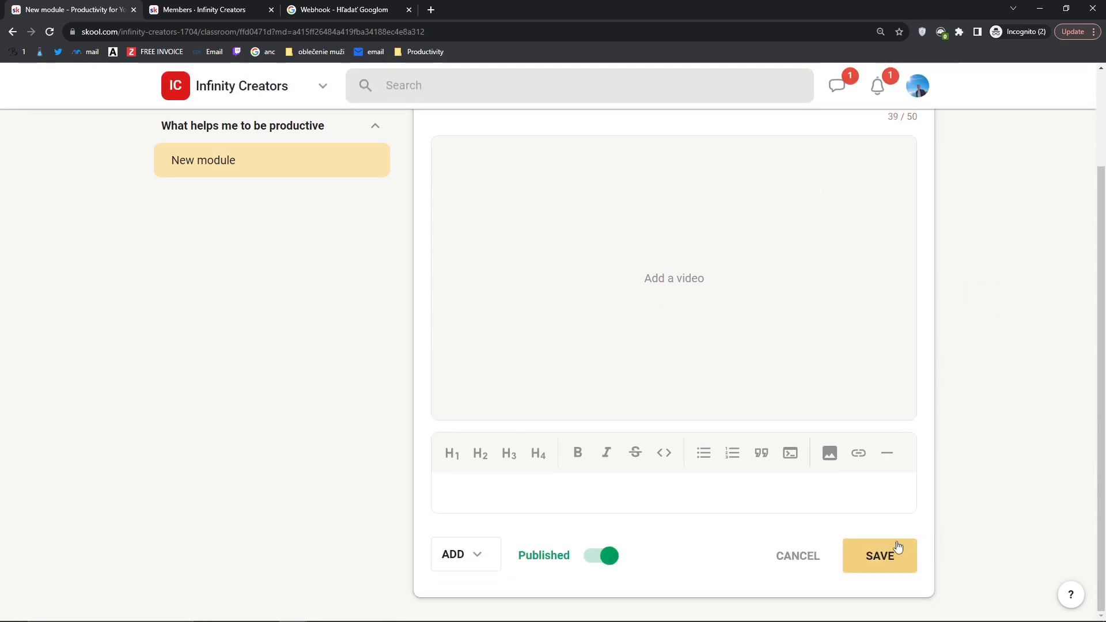
{"action": "scroll", "coordinate": [734, 418], "scroll_direction": "up", "scroll_amount": 2}
Step: Copy the Plasticity beginner introduction video's URL from YouTube for the lesson's video link
{"action": "left_click", "coordinate": [715, 400]}
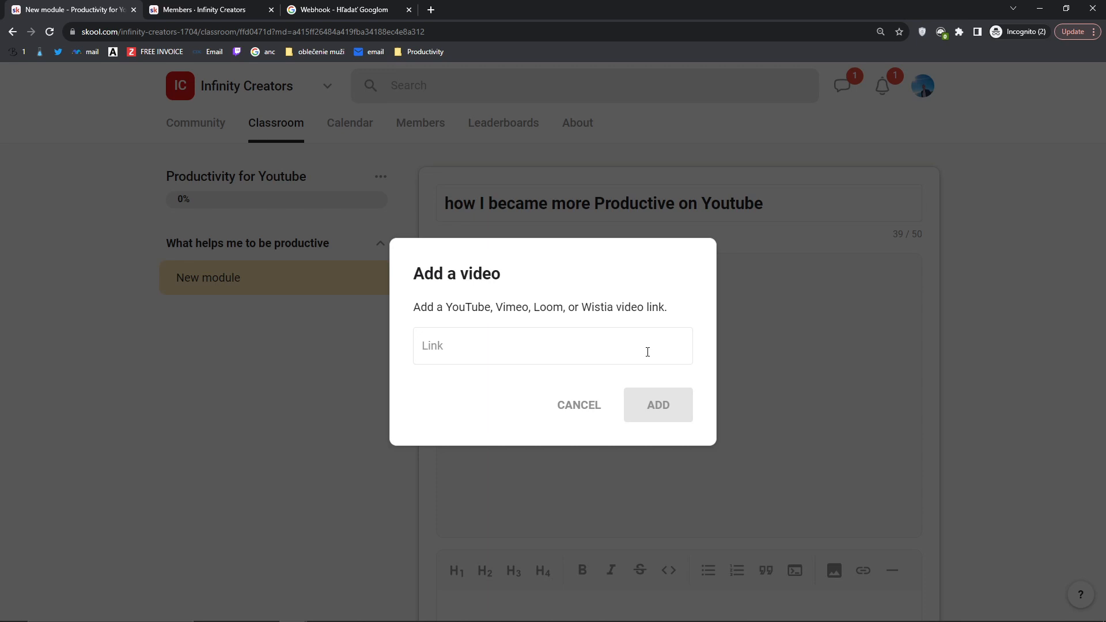
{"action": "left_click", "coordinate": [553, 360]}
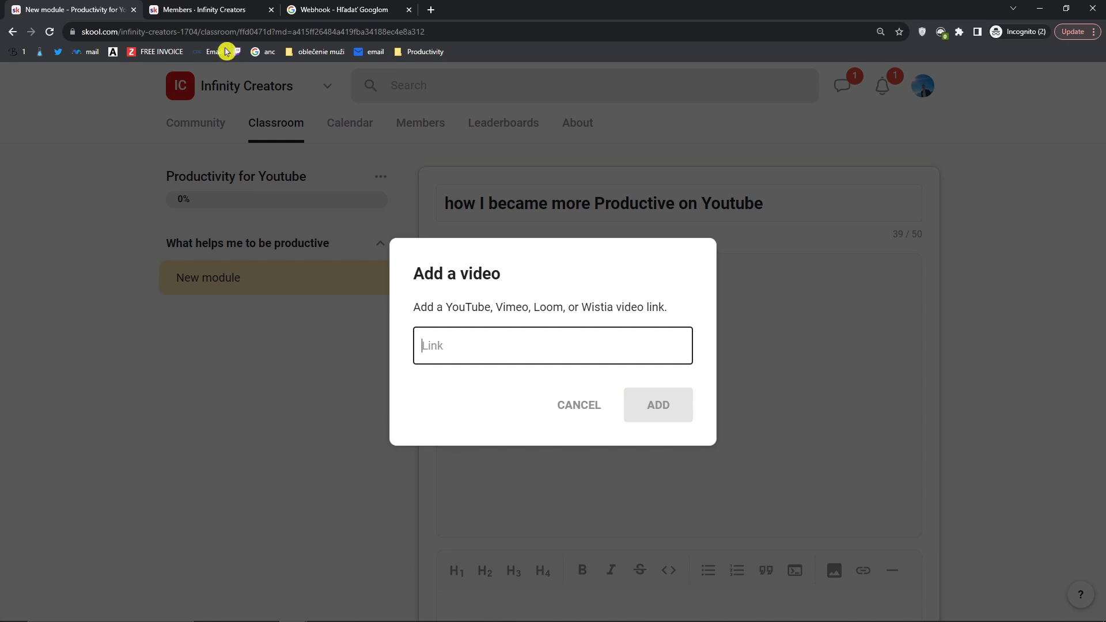
{"action": "left_click", "coordinate": [432, 10]}
{"action": "type", "text": "y"}
{"action": "left_click", "coordinate": [228, 54]}
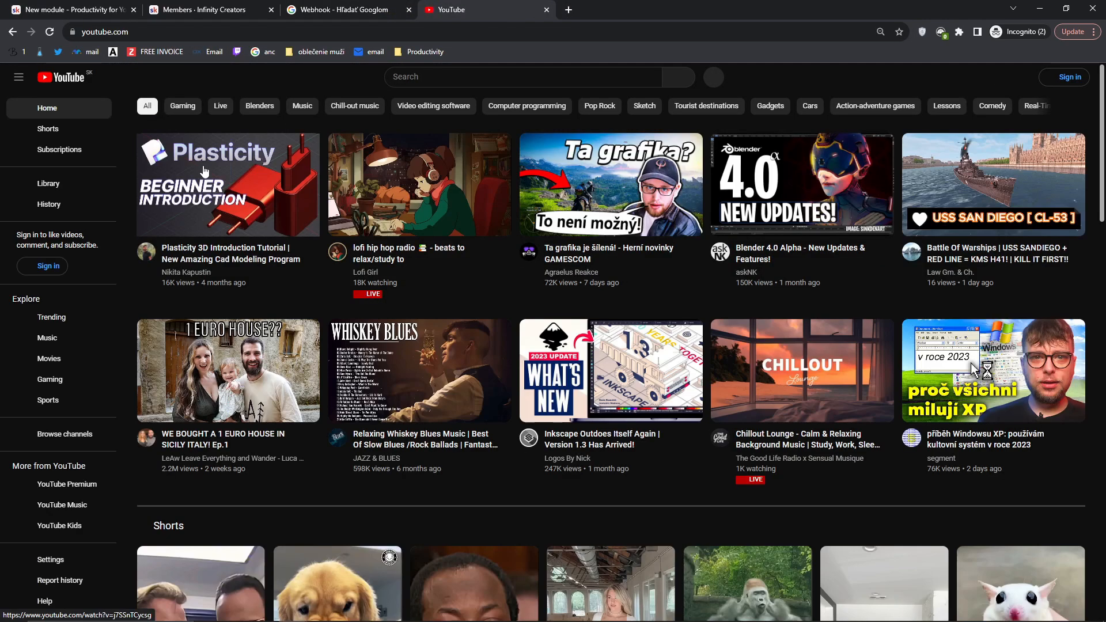
{"action": "left_click", "coordinate": [203, 173]}
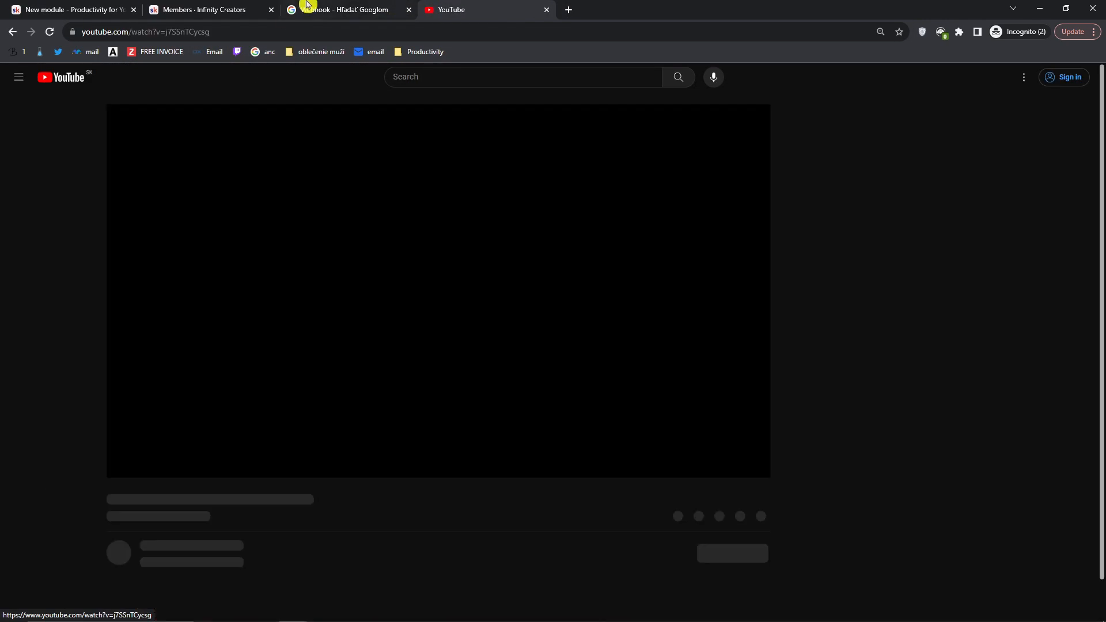
{"action": "left_click", "coordinate": [548, 11]}
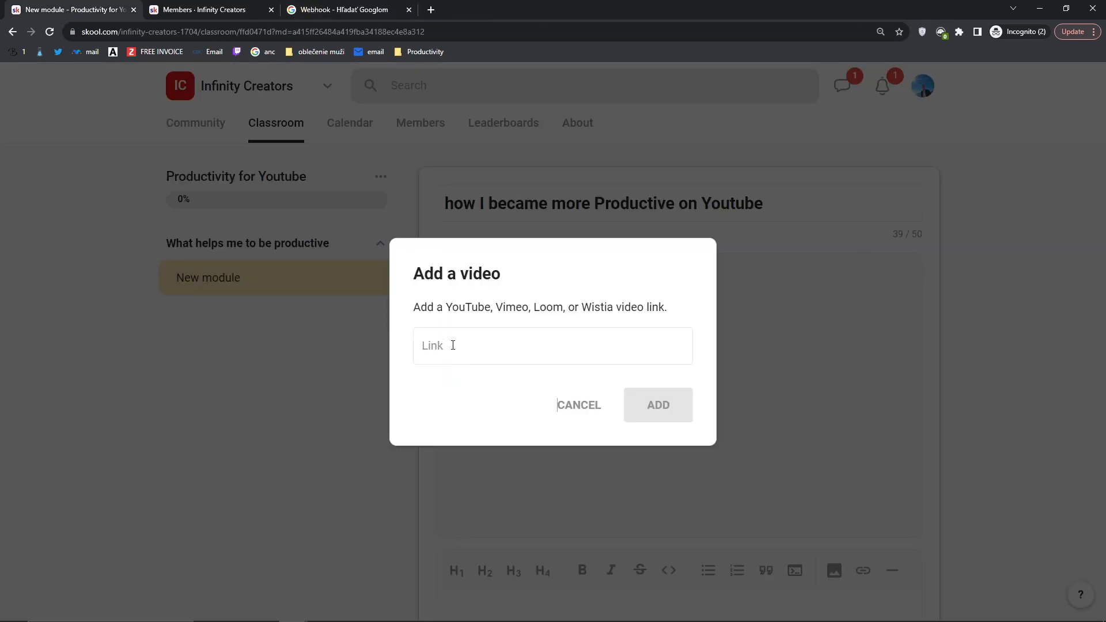
Step: Paste the link to embed the 21:08 Plasticity video in the lesson
{"action": "type", "text": "https://www.youtube.com/watch?v=j7SSnTCycsg"}
{"action": "left_click", "coordinate": [686, 418]}
{"action": "scroll", "coordinate": [396, 353], "scroll_direction": "down", "scroll_amount": 2}
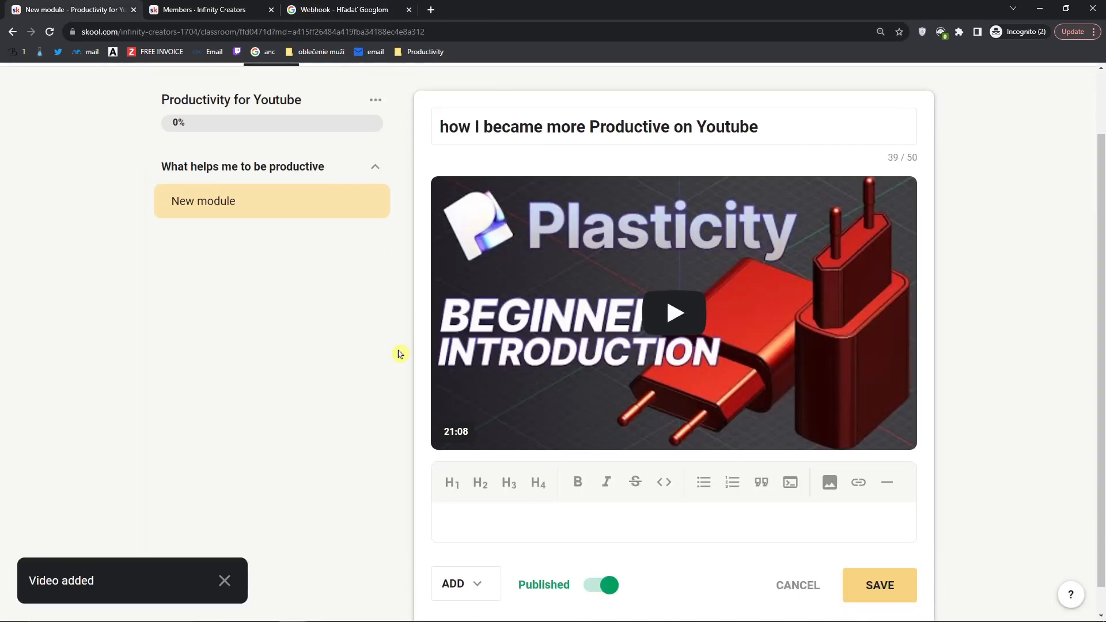
{"action": "scroll", "coordinate": [483, 344], "scroll_direction": "down", "scroll_amount": 1}
{"action": "scroll", "coordinate": [306, 348], "scroll_direction": "up", "scroll_amount": 1}
{"action": "scroll", "coordinate": [305, 348], "scroll_direction": "down", "scroll_amount": 1}
{"action": "left_click", "coordinate": [504, 484]}
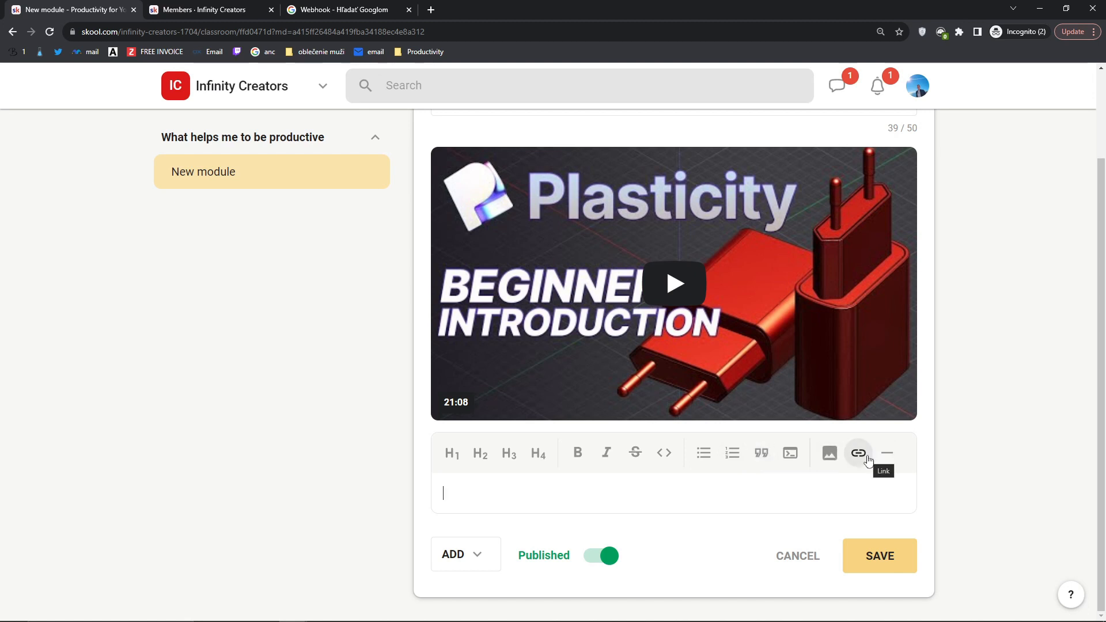
Step: Add and undo a divider in the description, then save the lesson with its title and video
{"action": "left_click", "coordinate": [888, 454]}
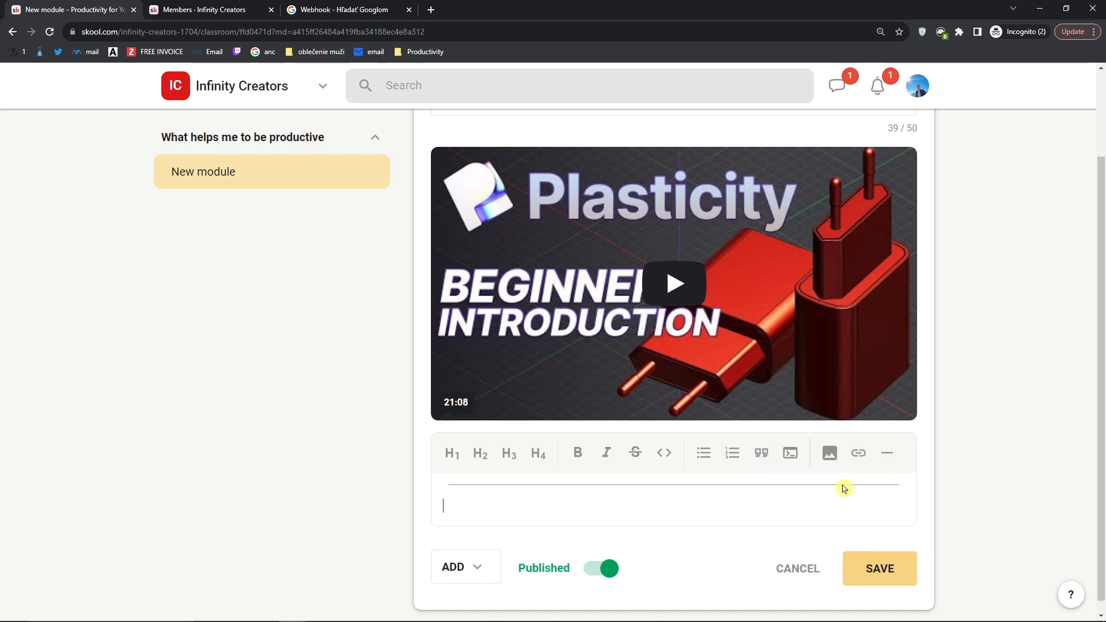
{"action": "key", "text": "ctrl+z"}
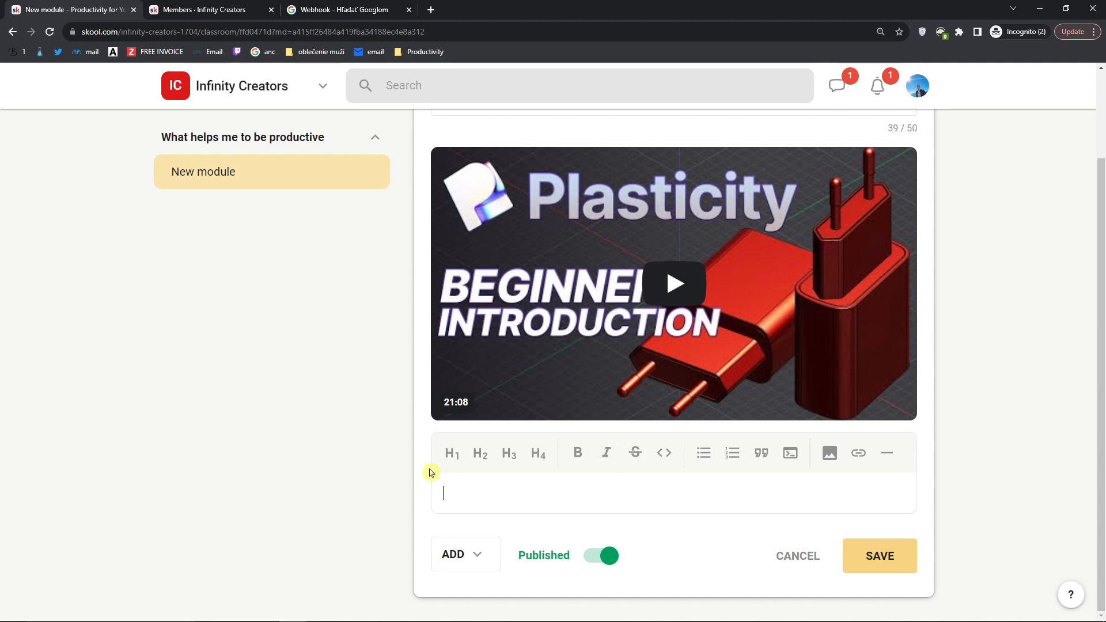
{"action": "left_click", "coordinate": [883, 572]}
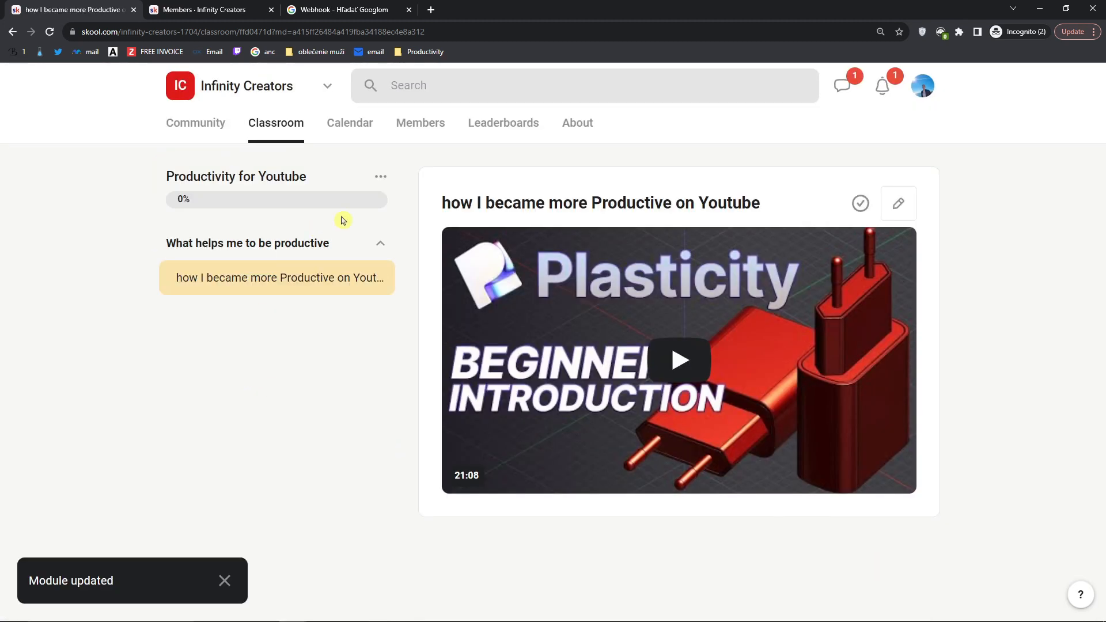
{"action": "left_click", "coordinate": [379, 177]}
Step: Add a second set named 'How To Start Morning' to the course
{"action": "left_click", "coordinate": [344, 270]}
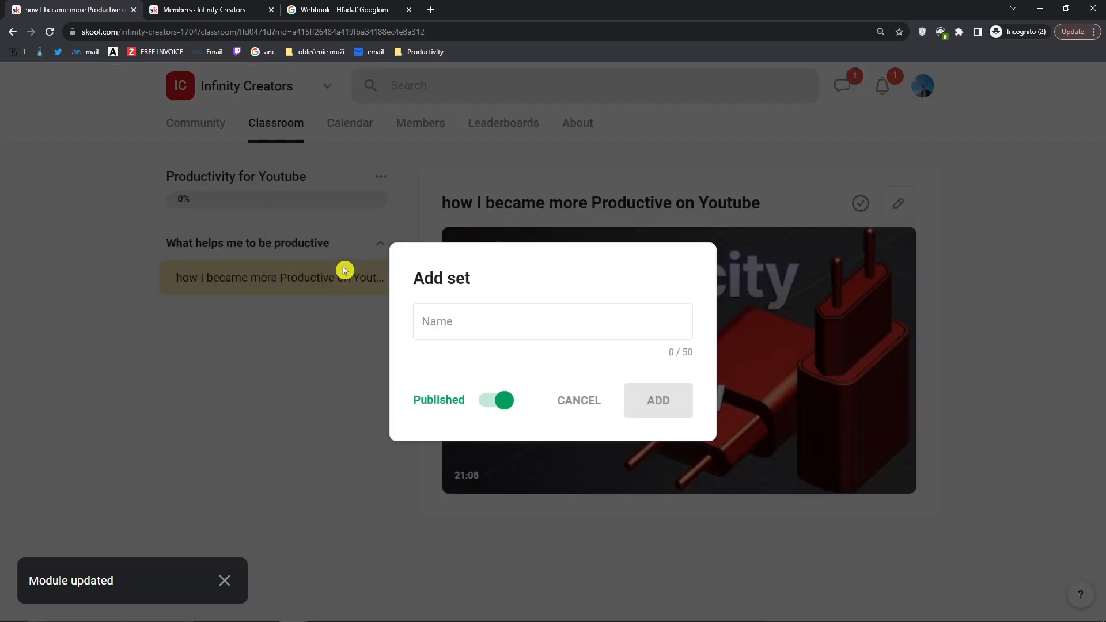
{"action": "left_click", "coordinate": [462, 315]}
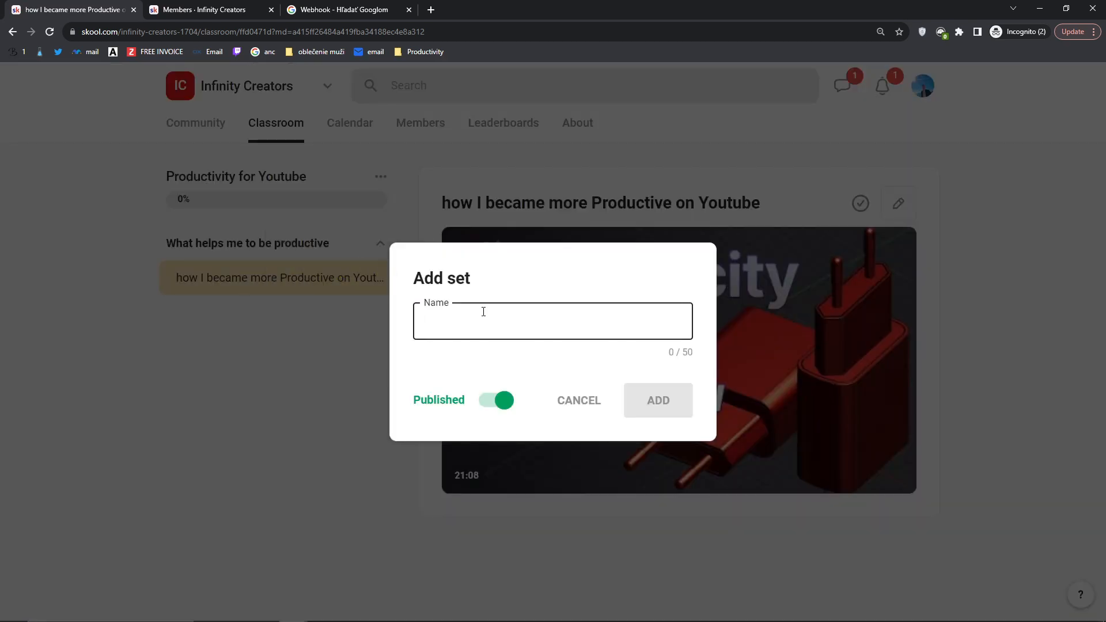
{"action": "type", "text": "To"}
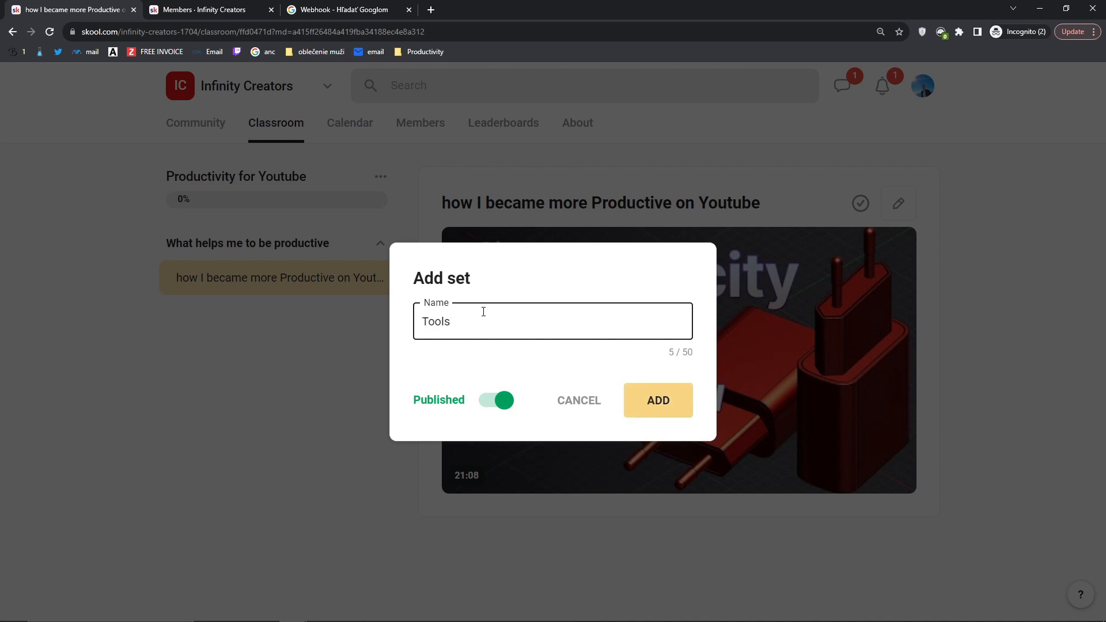
{"action": "type", "text": "ols"}
{"action": "key", "text": "BackSpace"}
{"action": "key", "text": "BackSpace"}
{"action": "key", "text": "BackSpace"}
{"action": "key", "text": "BackSpace"}
{"action": "key", "text": "BackSpace"}
{"action": "type", "text": "How T"}
{"action": "left_click", "coordinate": [639, 386]}
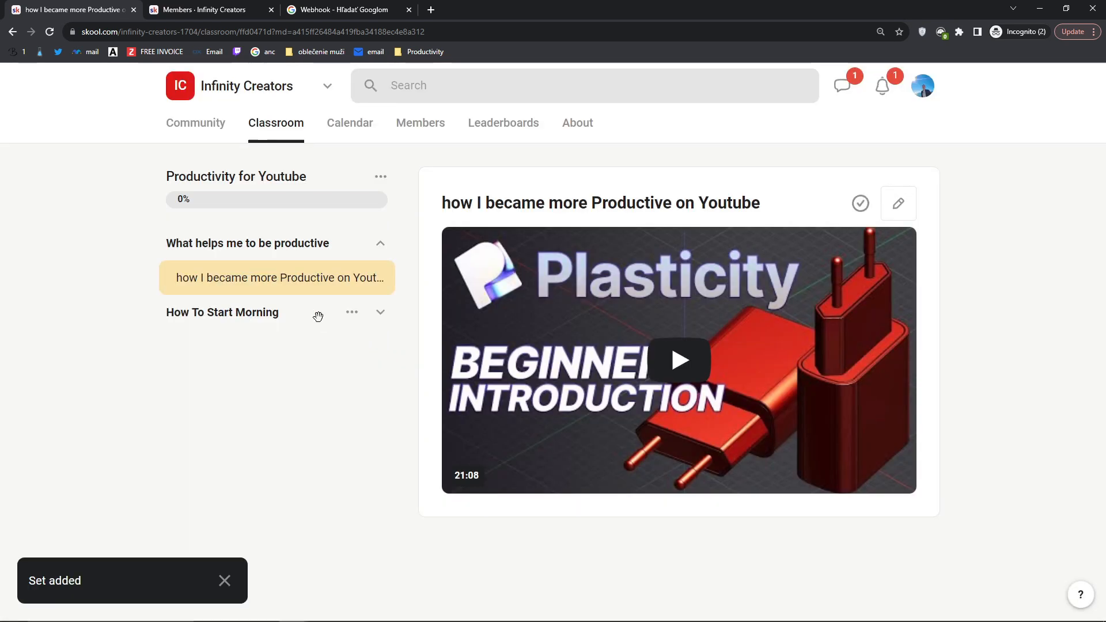
Step: Collapse and re-expand the course sets, then go to the August 2023 community calendar
{"action": "left_click", "coordinate": [367, 318]}
{"action": "left_click", "coordinate": [372, 243]}
{"action": "left_click", "coordinate": [191, 290]}
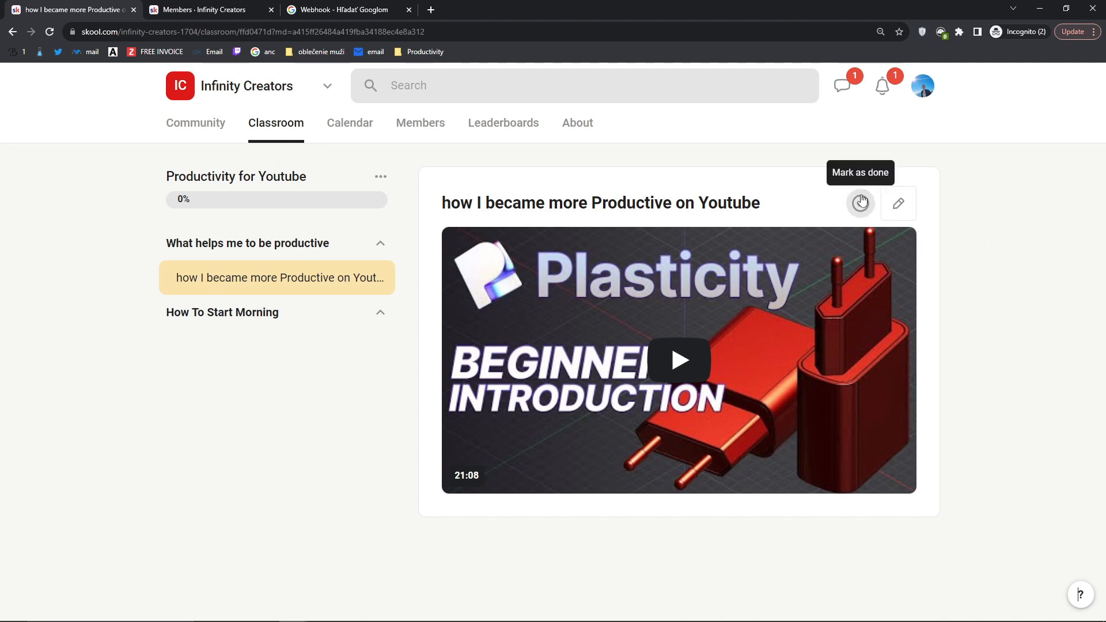
{"action": "left_click", "coordinate": [351, 123]}
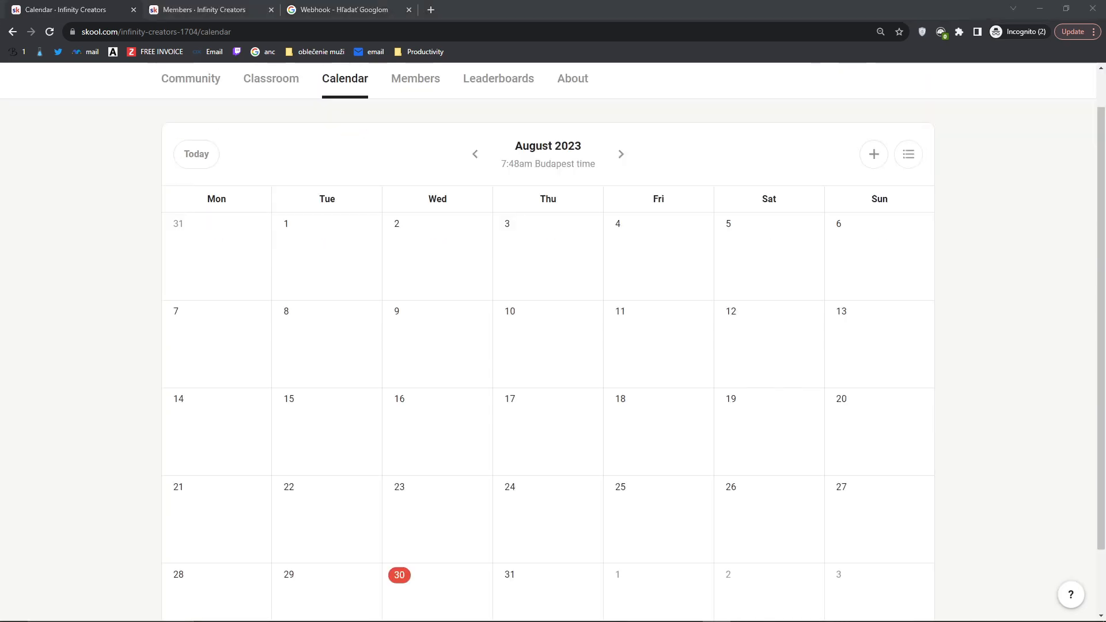
Step: Start a new calendar event titled 'Youtube Weekly Call' and open its date picker
{"action": "left_click", "coordinate": [873, 155]}
{"action": "left_click", "coordinate": [305, 146]}
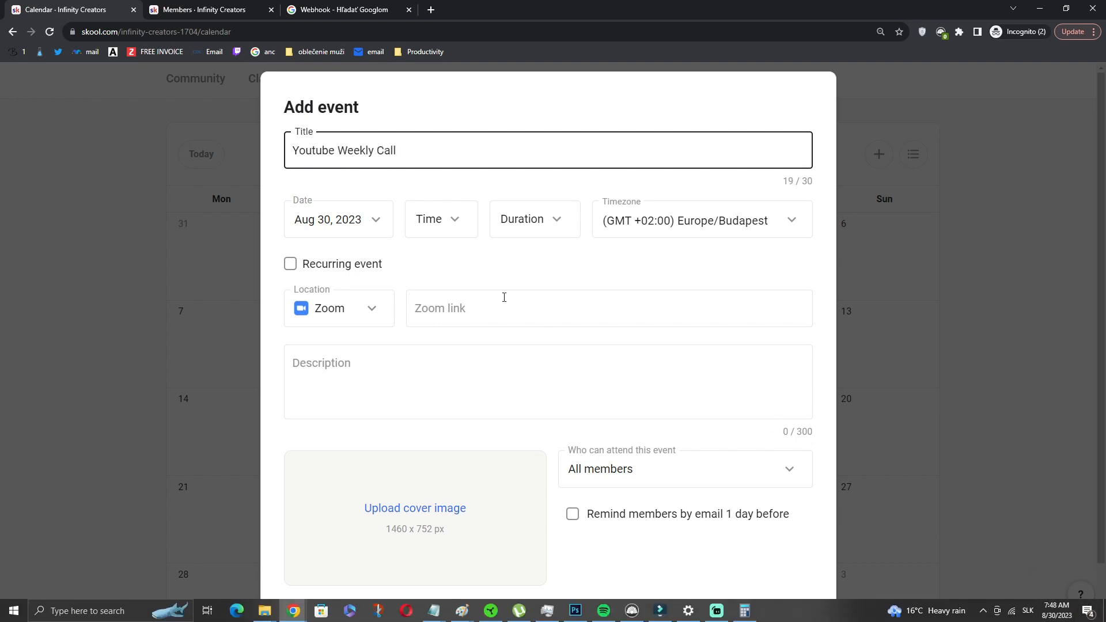
{"action": "left_click", "coordinate": [378, 231]}
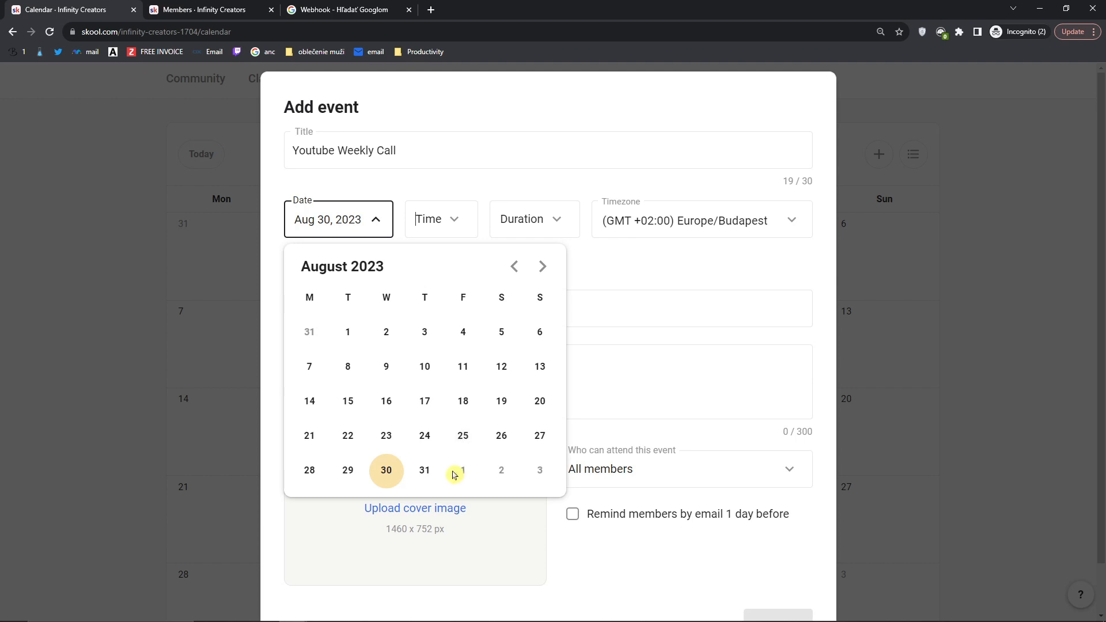
Step: Set the Youtube Weekly Call date to Sep 1, 2023 and mark it as recurring
{"action": "left_click", "coordinate": [542, 266]}
{"action": "left_click", "coordinate": [464, 331]}
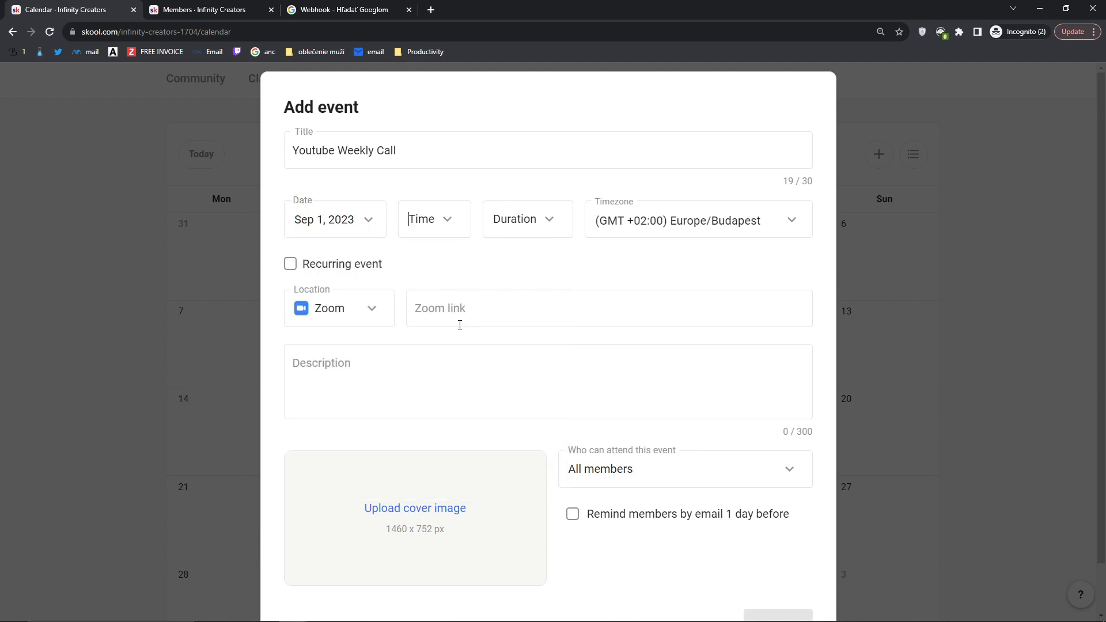
{"action": "left_click", "coordinate": [290, 266]}
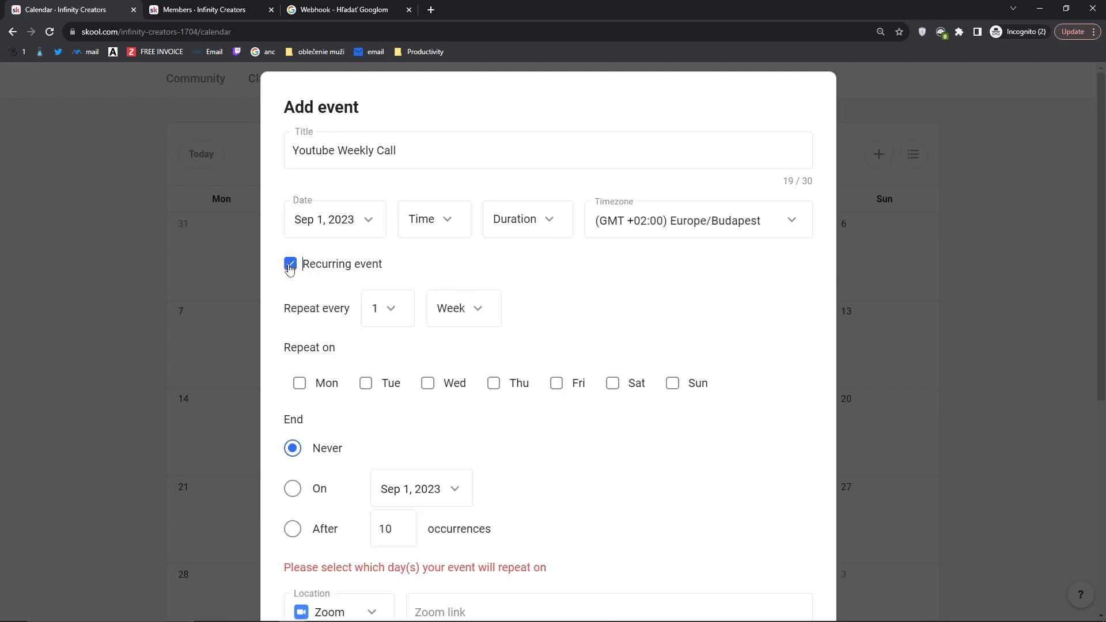
Step: Set the start time to 6pm, duration to 1.5 hours, and timezone to Europe/Bratislava
{"action": "left_click", "coordinate": [445, 233]}
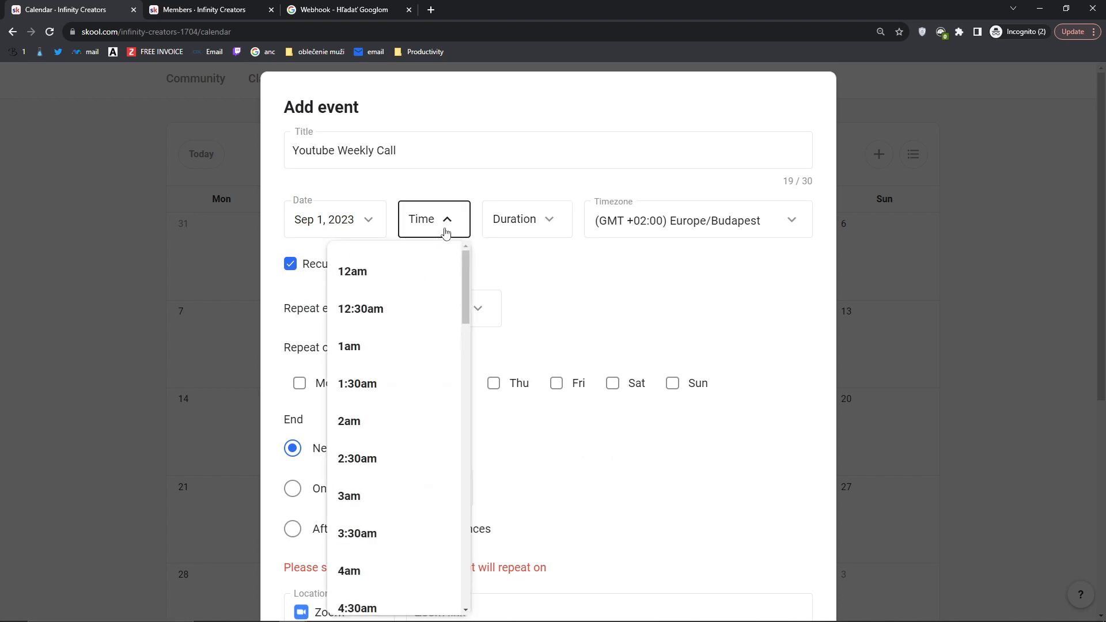
{"action": "scroll", "coordinate": [403, 325], "scroll_direction": "down", "scroll_amount": 15}
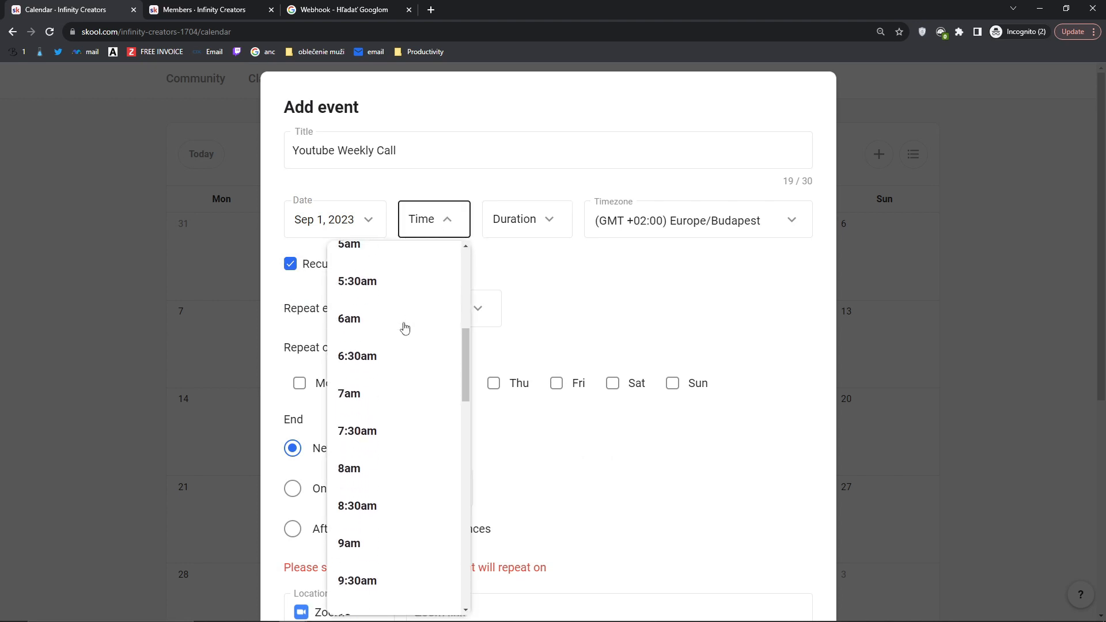
{"action": "scroll", "coordinate": [404, 326], "scroll_direction": "down", "scroll_amount": 4}
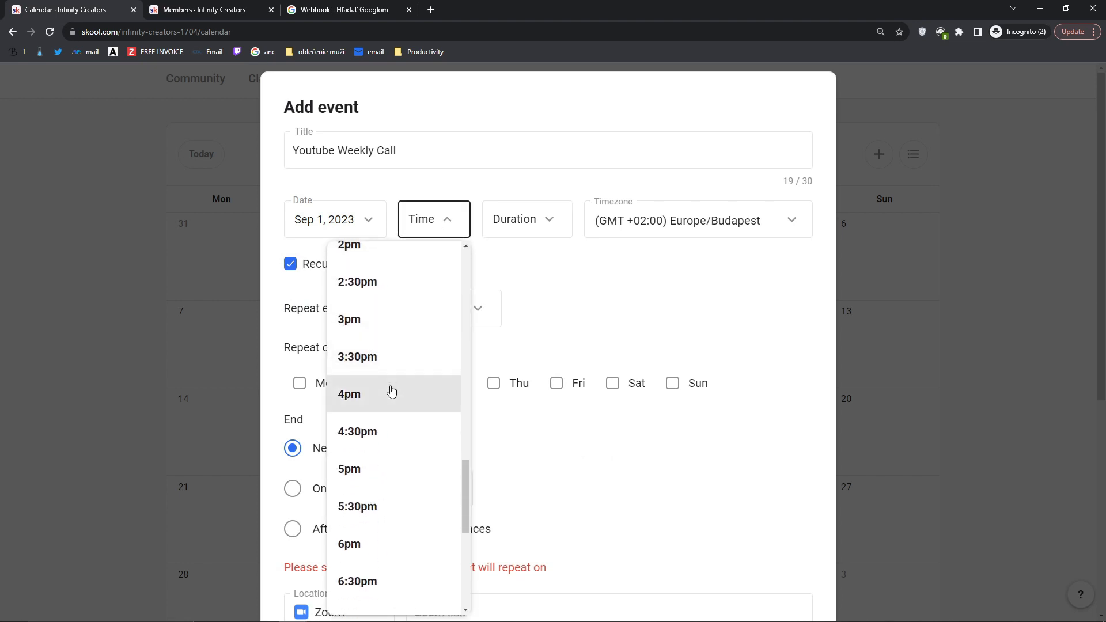
{"action": "scroll", "coordinate": [392, 392], "scroll_direction": "down", "scroll_amount": 2}
{"action": "left_click", "coordinate": [388, 464]}
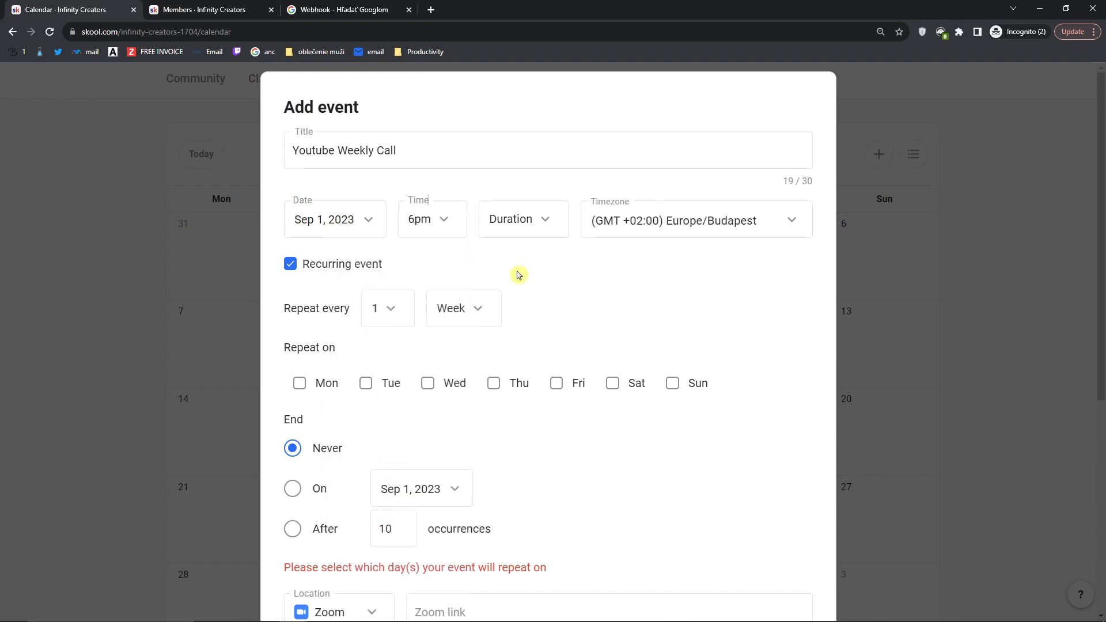
{"action": "left_click", "coordinate": [545, 232]}
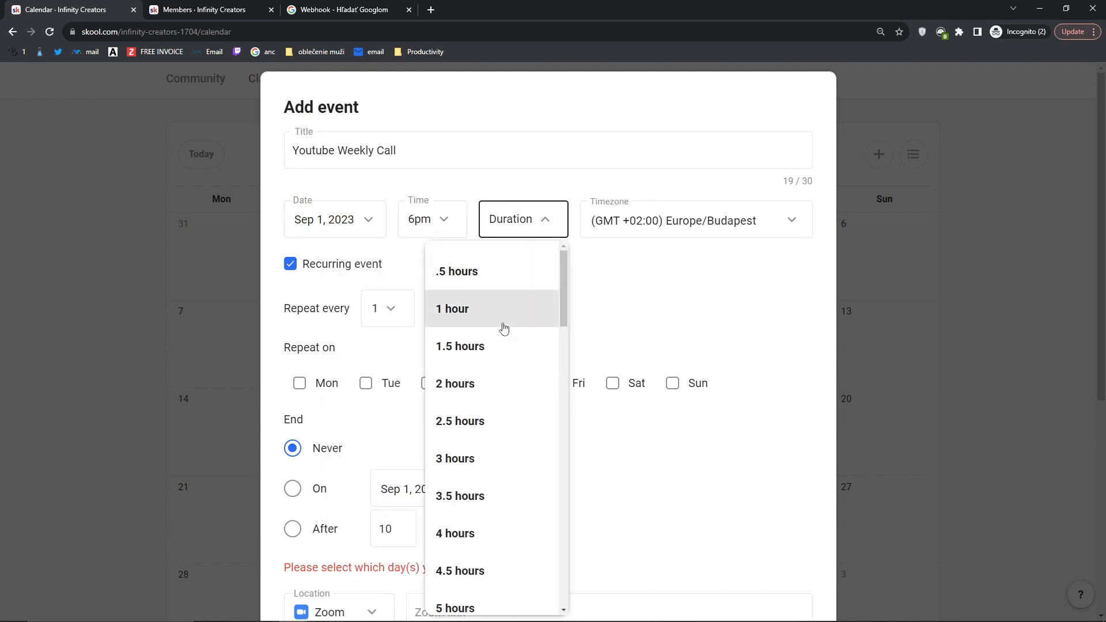
{"action": "left_click", "coordinate": [491, 345]}
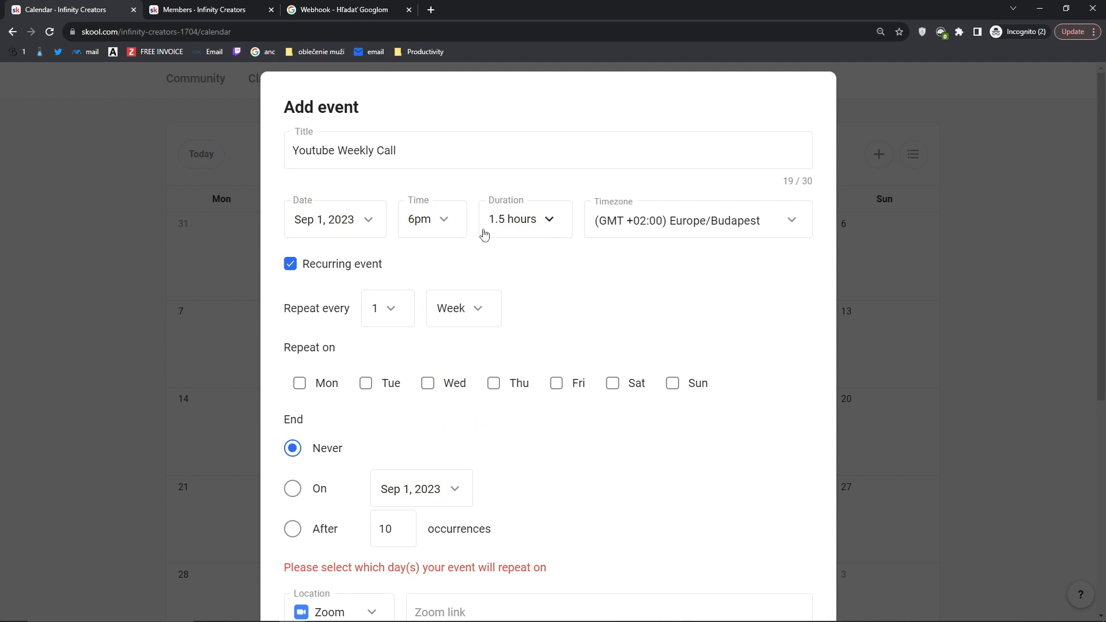
{"action": "left_click", "coordinate": [696, 218]}
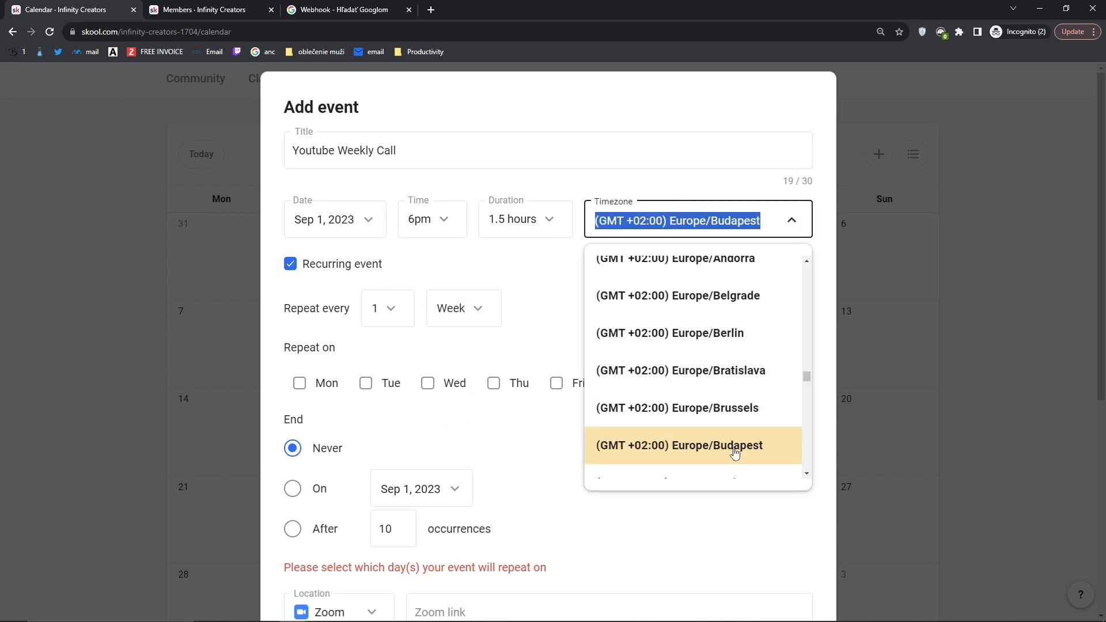
{"action": "left_click", "coordinate": [755, 375]}
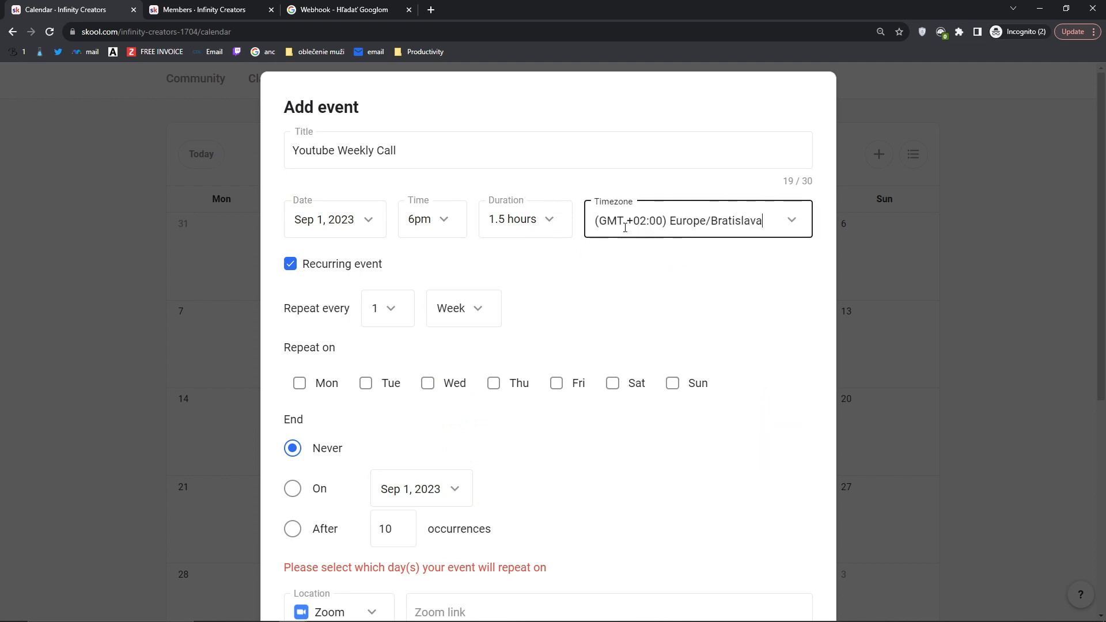
{"action": "scroll", "coordinate": [516, 264], "scroll_direction": "down", "scroll_amount": 2}
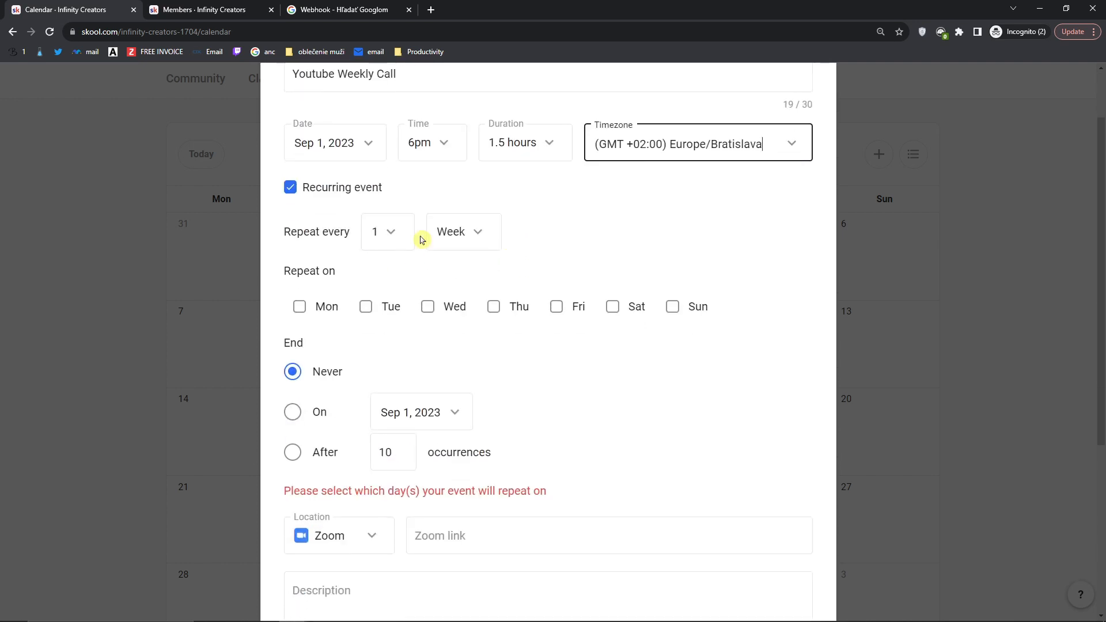
Step: Make the event repeat every Week on Friday, never ending
{"action": "left_click", "coordinate": [557, 307]}
{"action": "left_click", "coordinate": [557, 311]}
{"action": "left_click", "coordinate": [558, 313]}
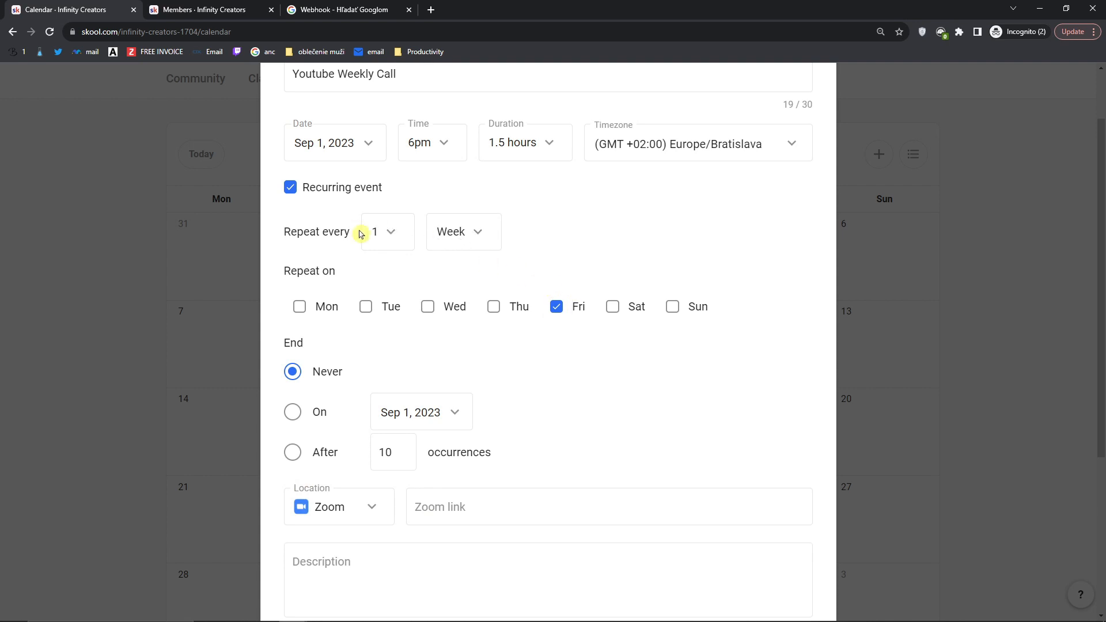
{"action": "left_click", "coordinate": [462, 237]}
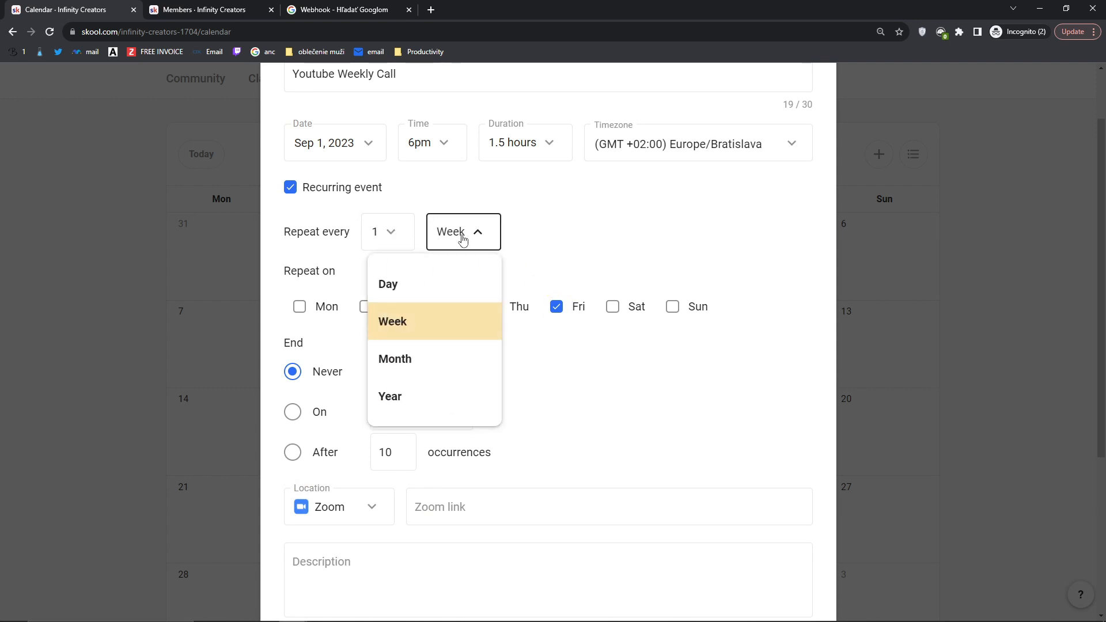
{"action": "left_click", "coordinate": [463, 239]}
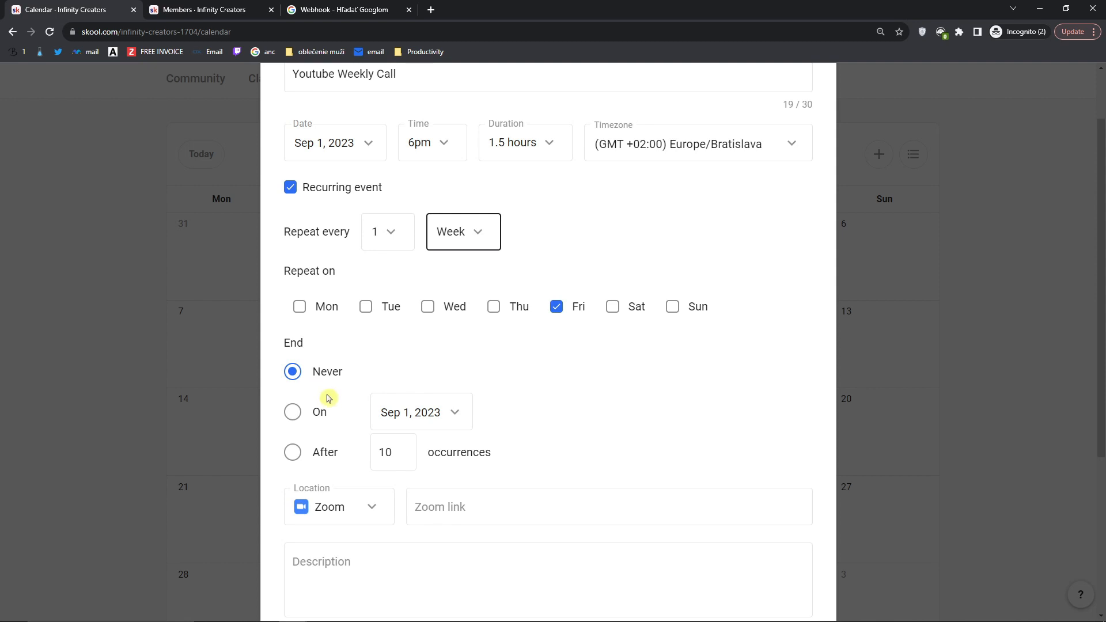
{"action": "left_click", "coordinate": [292, 412]}
{"action": "left_click", "coordinate": [292, 372]}
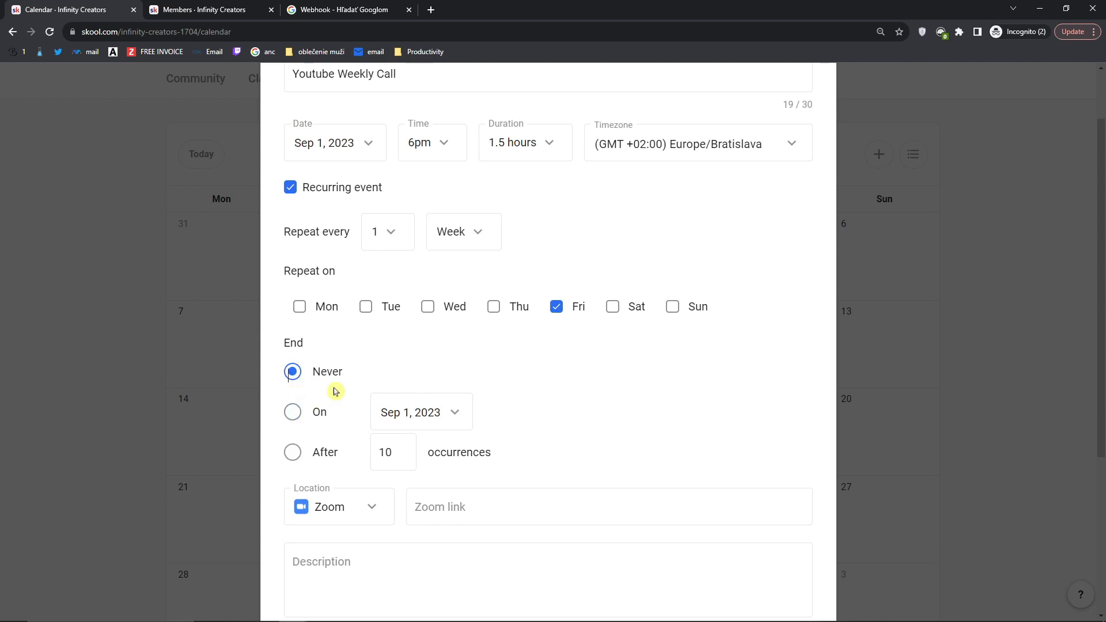
{"action": "scroll", "coordinate": [352, 386], "scroll_direction": "down", "scroll_amount": 3}
Step: Keep Zoom as the event location after briefly trying Meet
{"action": "left_click", "coordinate": [465, 348]}
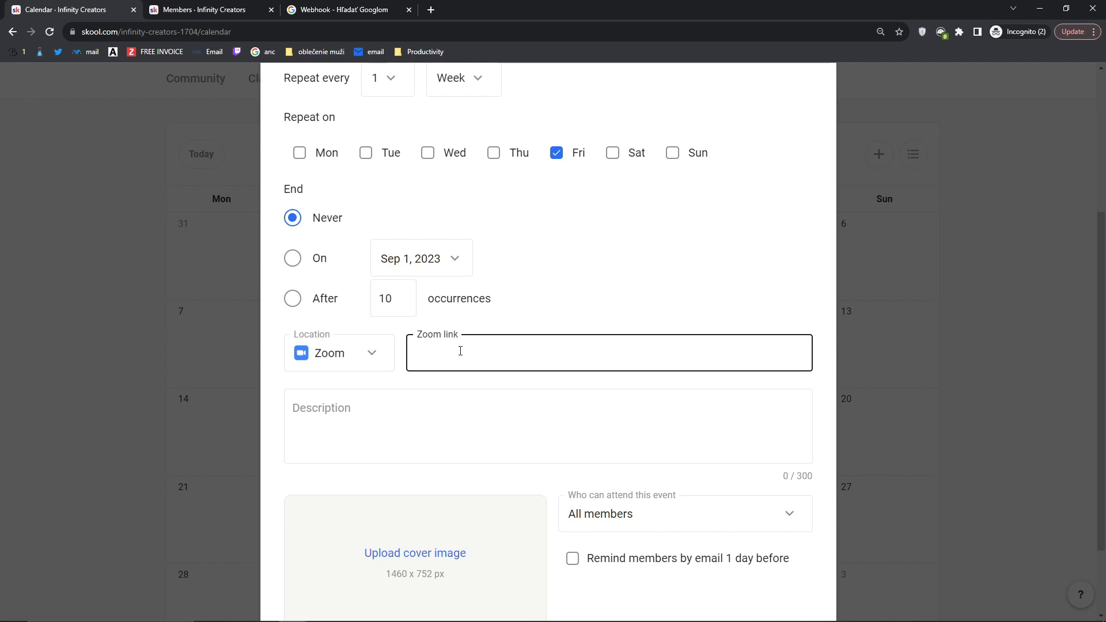
{"action": "left_click", "coordinate": [358, 369]}
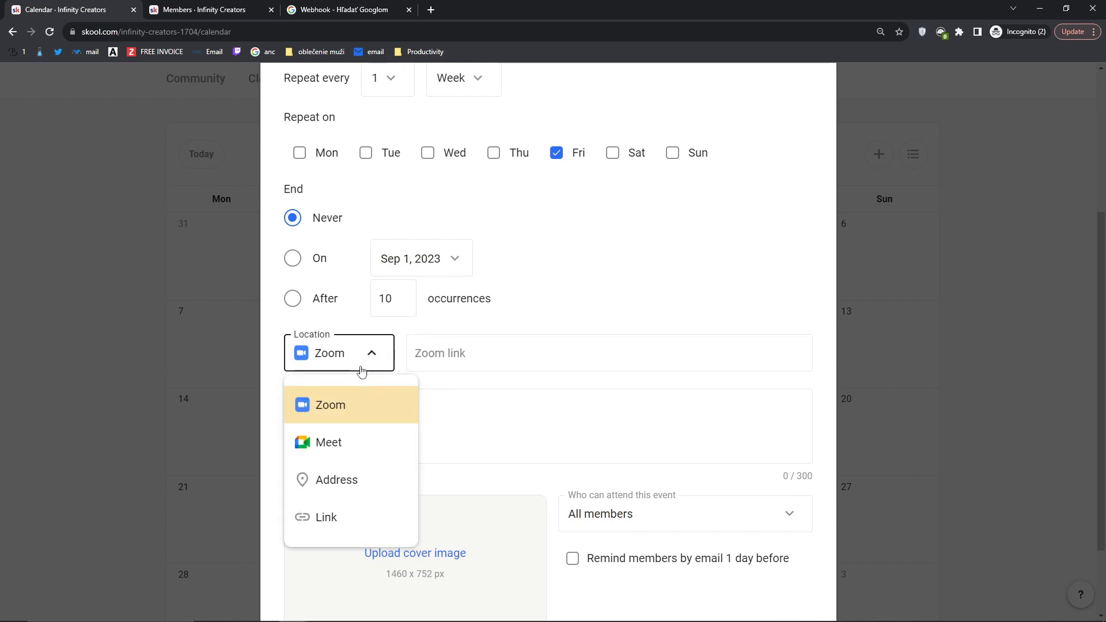
{"action": "left_click", "coordinate": [339, 453]}
{"action": "left_click", "coordinate": [366, 346]}
{"action": "left_click", "coordinate": [350, 416]}
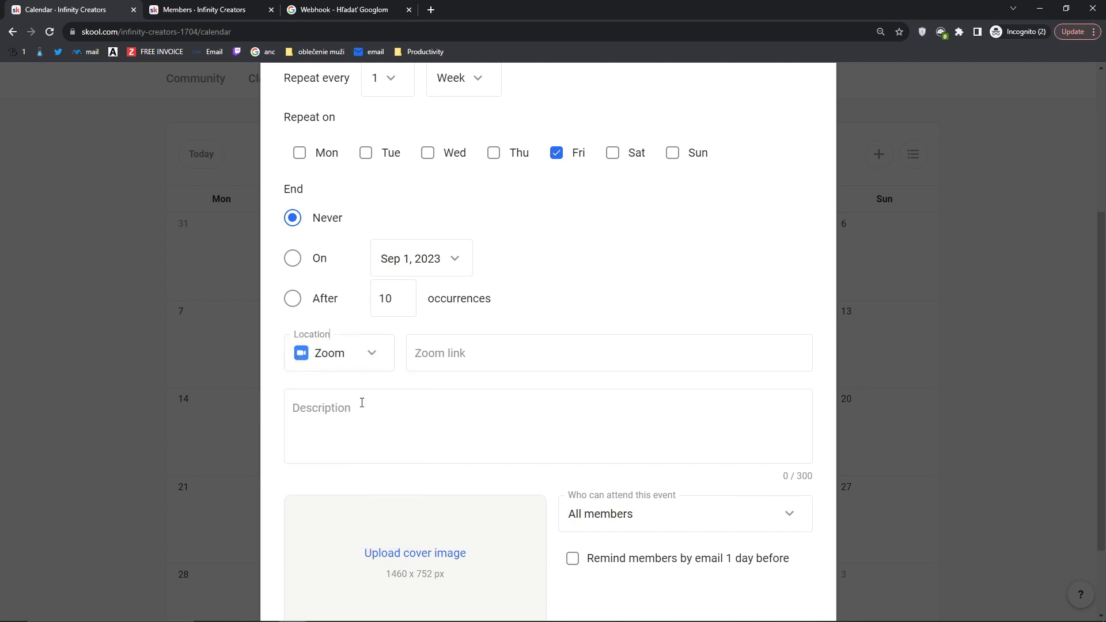
{"action": "left_click", "coordinate": [436, 391]}
{"action": "scroll", "coordinate": [378, 373], "scroll_direction": "down", "scroll_amount": 1}
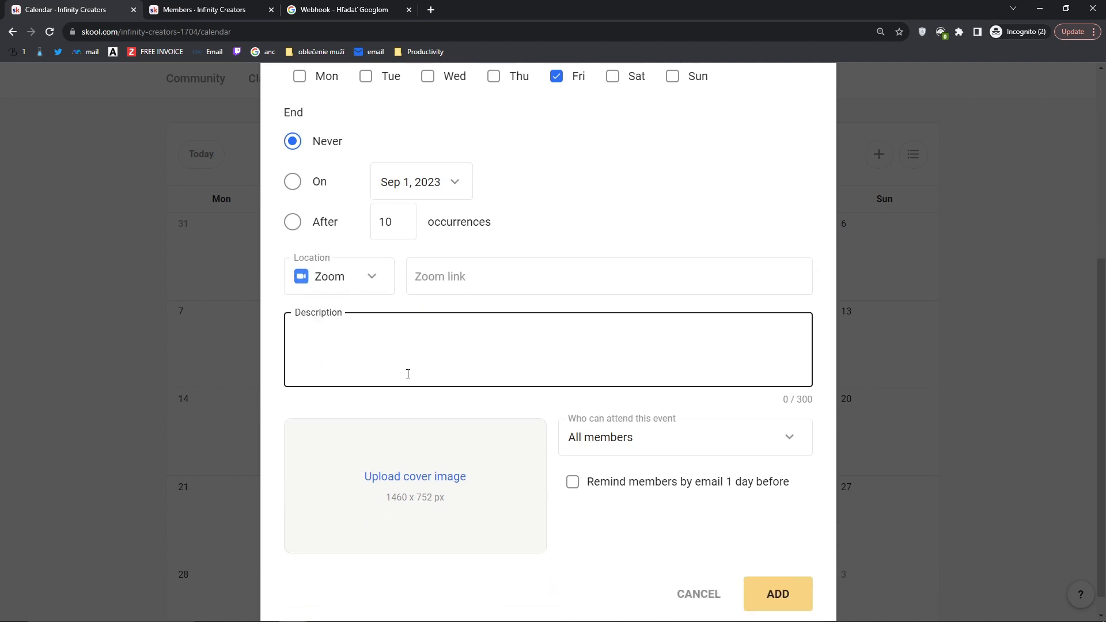
{"action": "scroll", "coordinate": [409, 375], "scroll_direction": "up", "scroll_amount": 5}
{"action": "scroll", "coordinate": [412, 433], "scroll_direction": "down", "scroll_amount": 4}
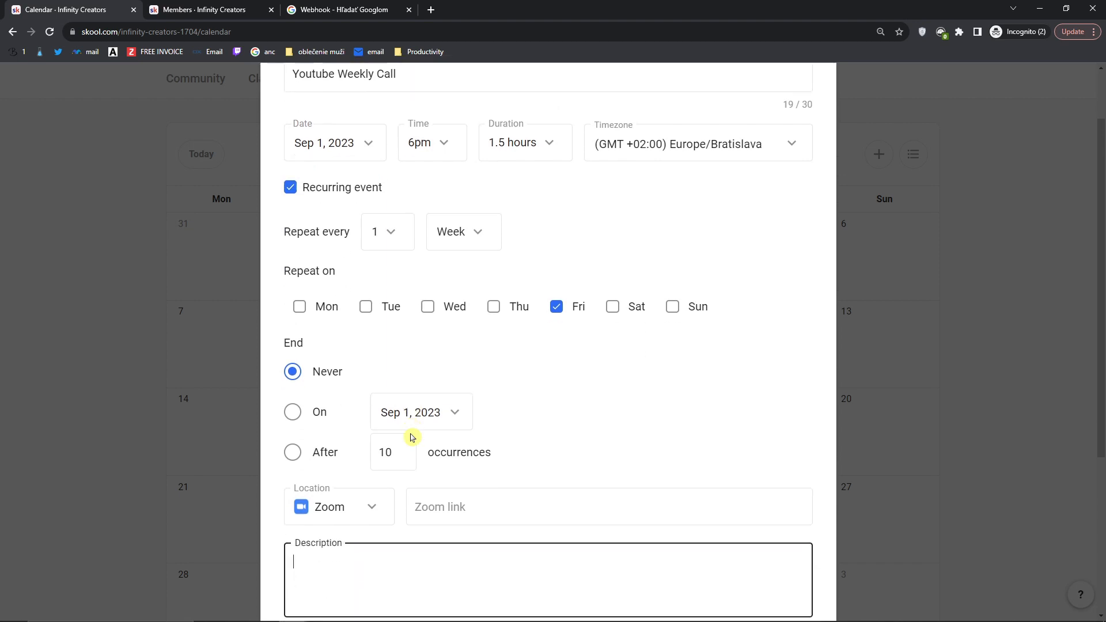
{"action": "scroll", "coordinate": [425, 421], "scroll_direction": "down", "scroll_amount": 2}
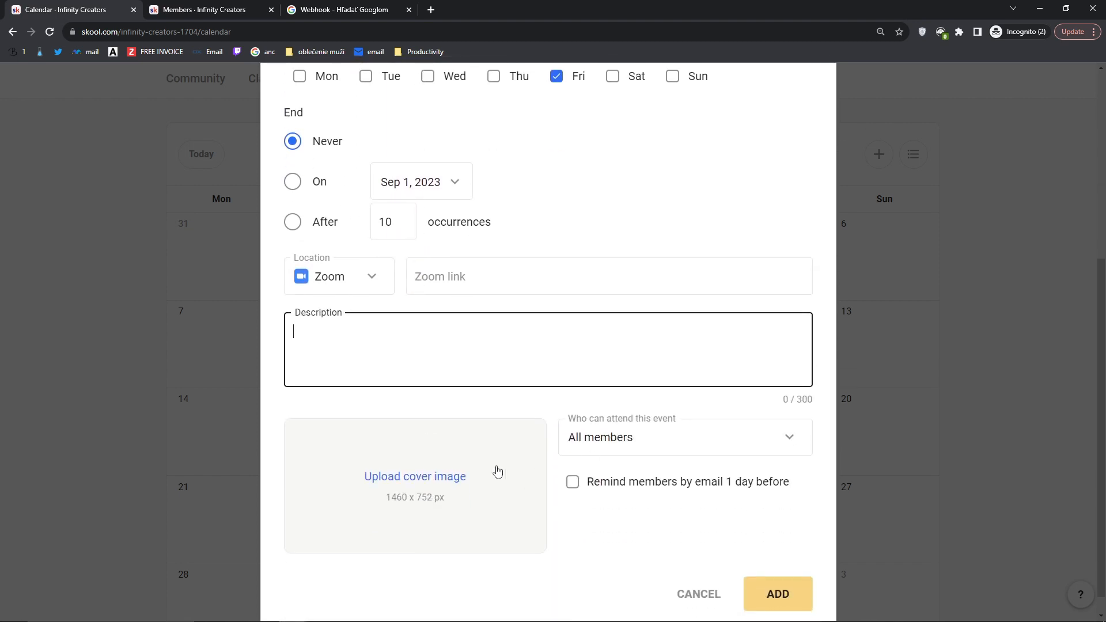
Step: Set the attendees to All members rather than a member level
{"action": "left_click", "coordinate": [614, 447]}
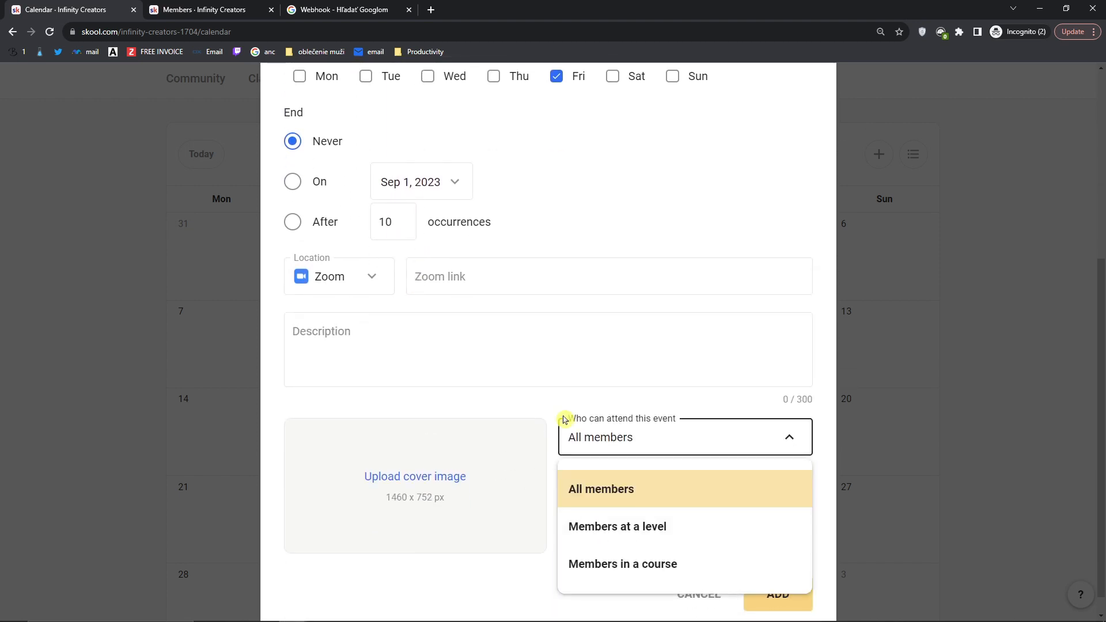
{"action": "scroll", "coordinate": [610, 442], "scroll_direction": "down", "scroll_amount": 1}
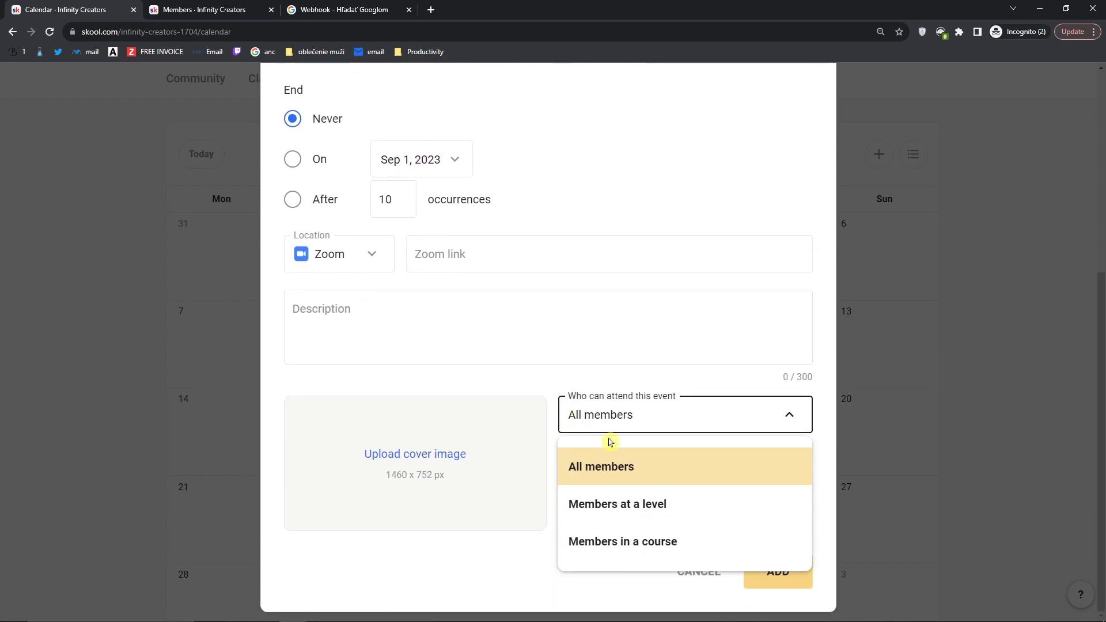
{"action": "left_click", "coordinate": [610, 510]}
{"action": "left_click", "coordinate": [613, 430]}
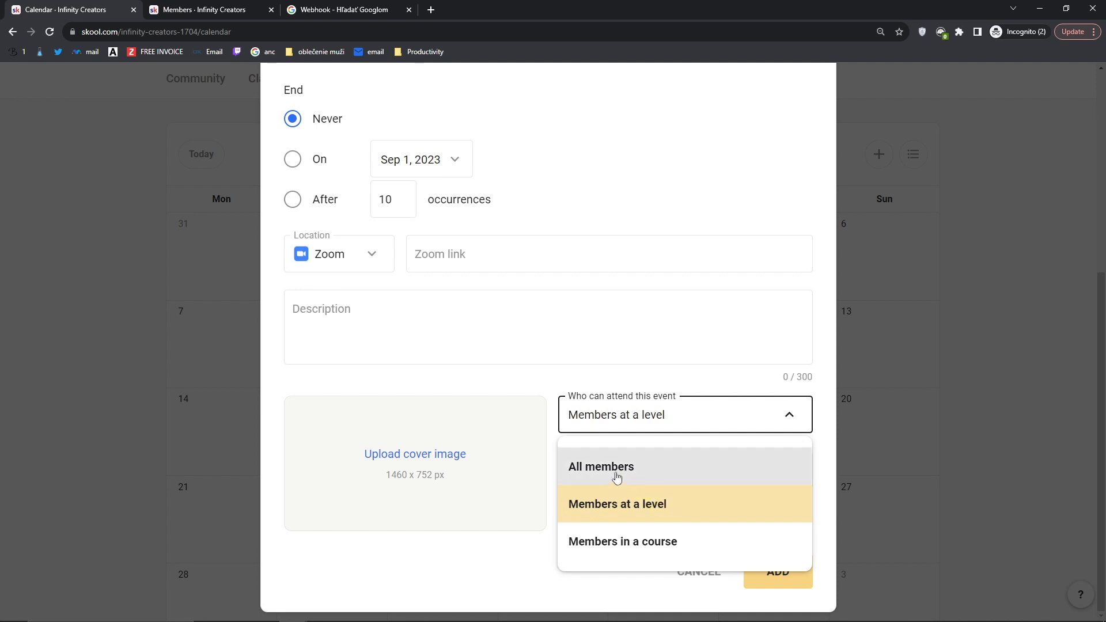
{"action": "left_click", "coordinate": [641, 464]}
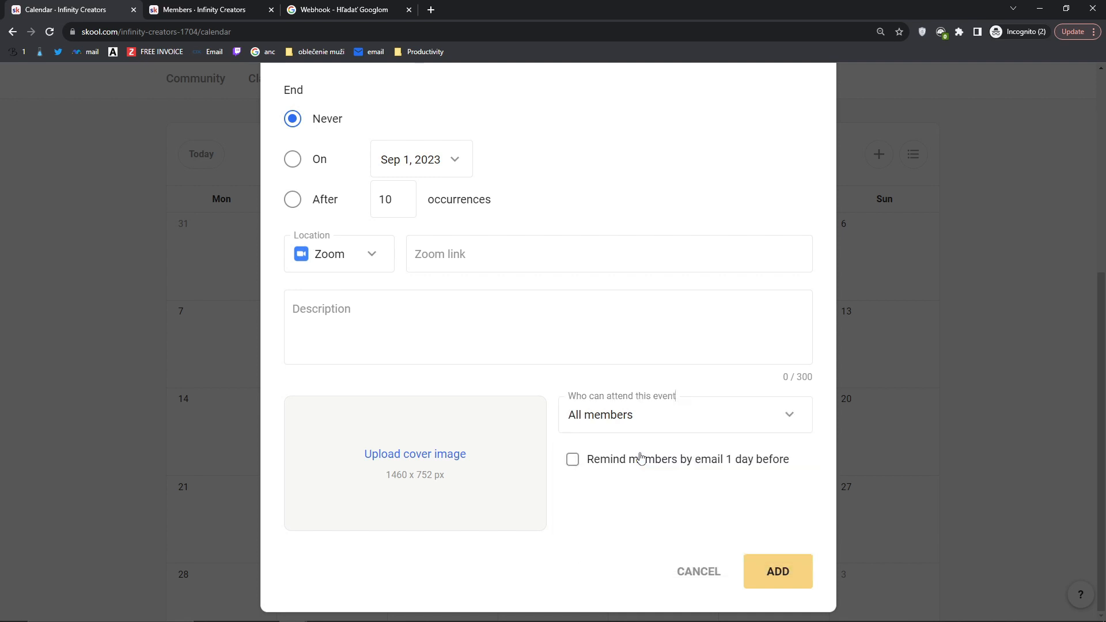
Step: Enable the one-day-before email reminder and add the event to the calendar
{"action": "left_click", "coordinate": [573, 460]}
{"action": "left_click_drag", "start_coordinate": [591, 461], "coordinate": [620, 491]}
{"action": "scroll", "coordinate": [608, 482], "scroll_direction": "up", "scroll_amount": 5}
{"action": "scroll", "coordinate": [608, 481], "scroll_direction": "down", "scroll_amount": 5}
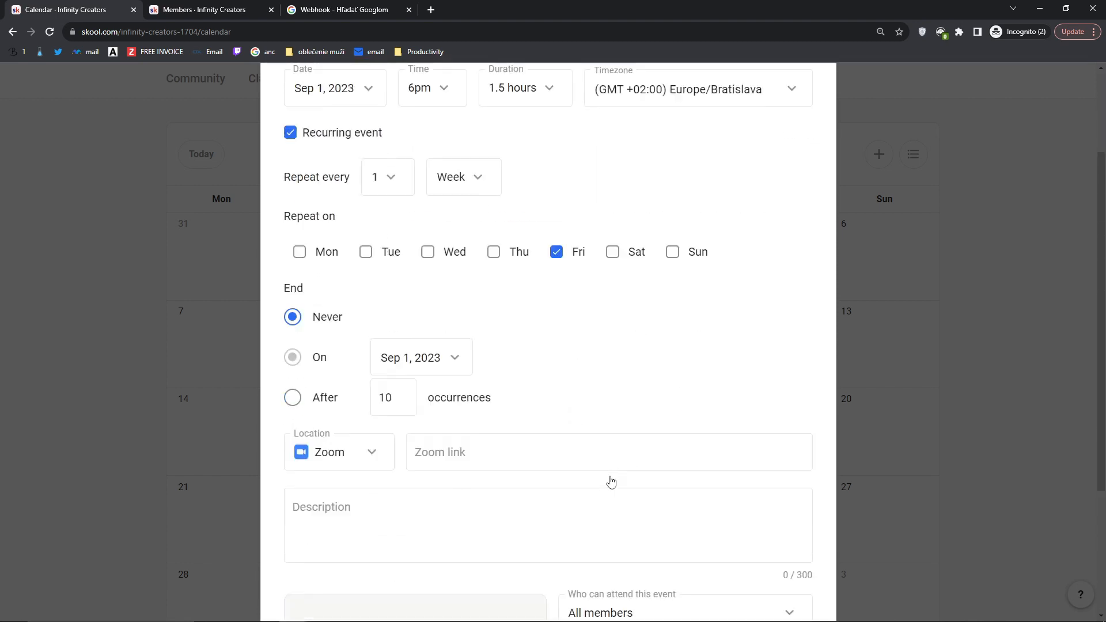
{"action": "left_click", "coordinate": [778, 564]}
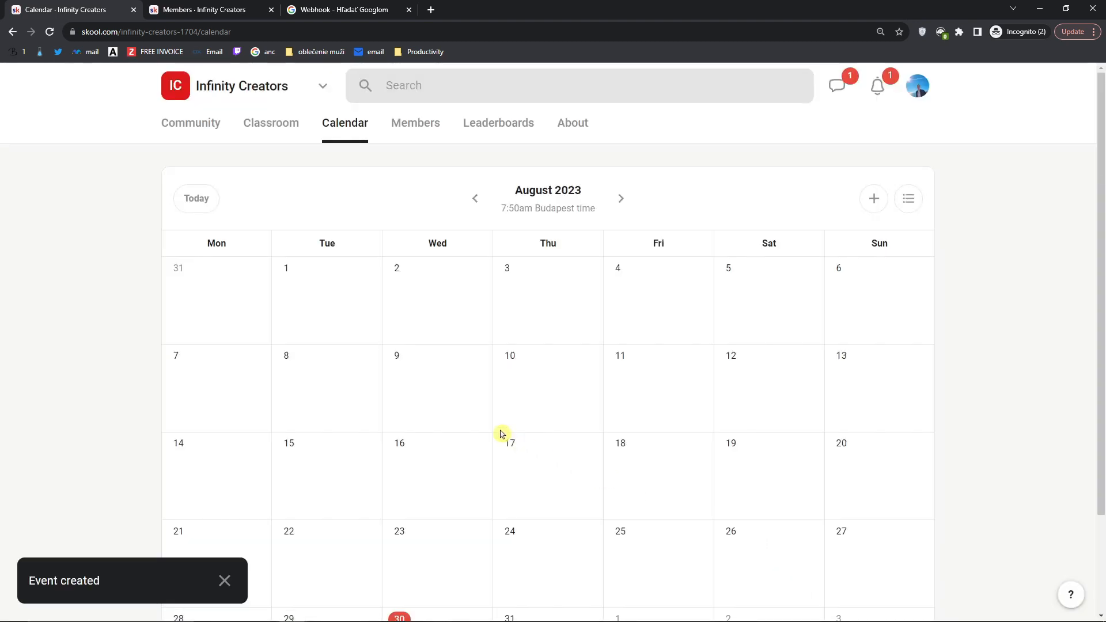
Step: Advance the calendar to September 2023 and preview, then close, the Sep 1 Youtube Weekly Call details
{"action": "scroll", "coordinate": [493, 427], "scroll_direction": "down", "scroll_amount": 1}
{"action": "scroll", "coordinate": [491, 426], "scroll_direction": "down", "scroll_amount": 1}
{"action": "scroll", "coordinate": [626, 500], "scroll_direction": "up", "scroll_amount": 3}
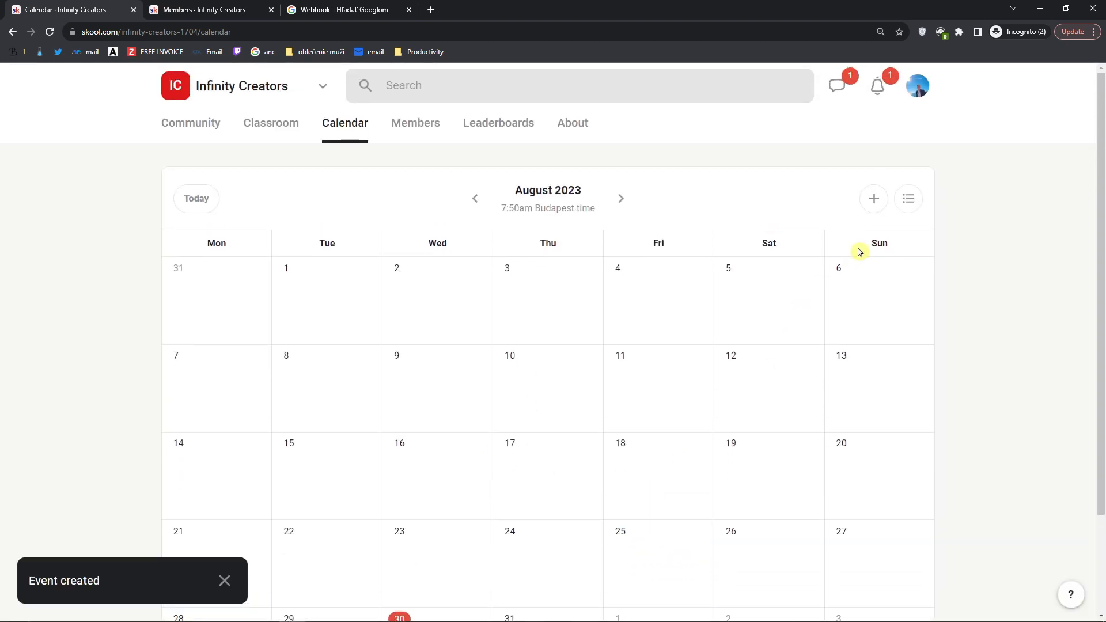
{"action": "left_click", "coordinate": [628, 203]}
{"action": "scroll", "coordinate": [681, 340], "scroll_direction": "down", "scroll_amount": 2}
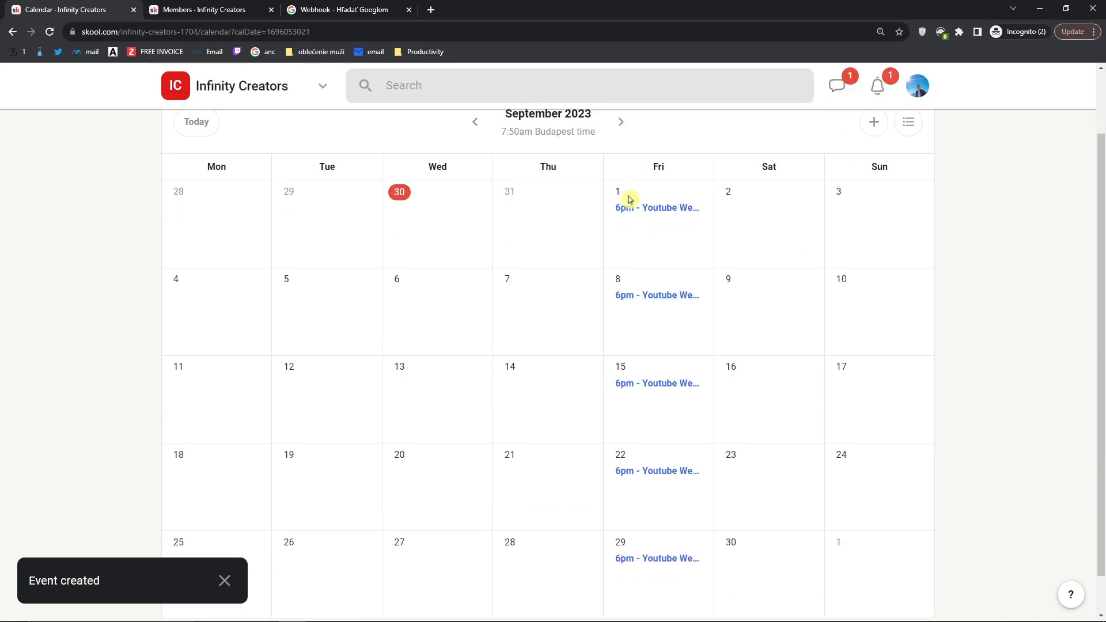
{"action": "scroll", "coordinate": [644, 494], "scroll_direction": "up", "scroll_amount": 2}
{"action": "left_click", "coordinate": [667, 243]}
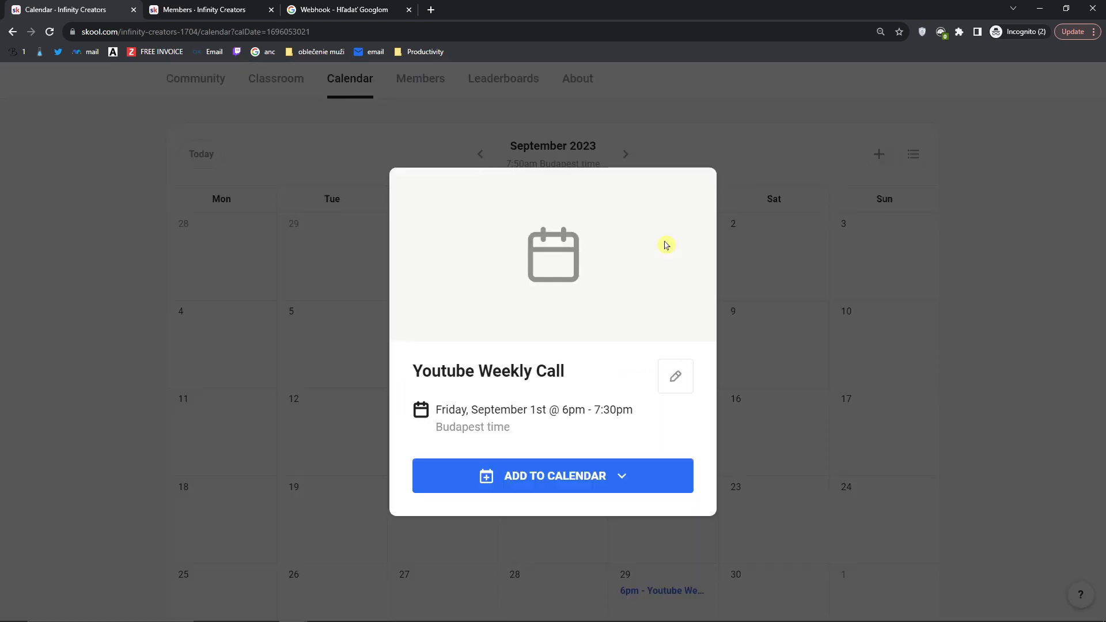
{"action": "left_click", "coordinate": [797, 252]}
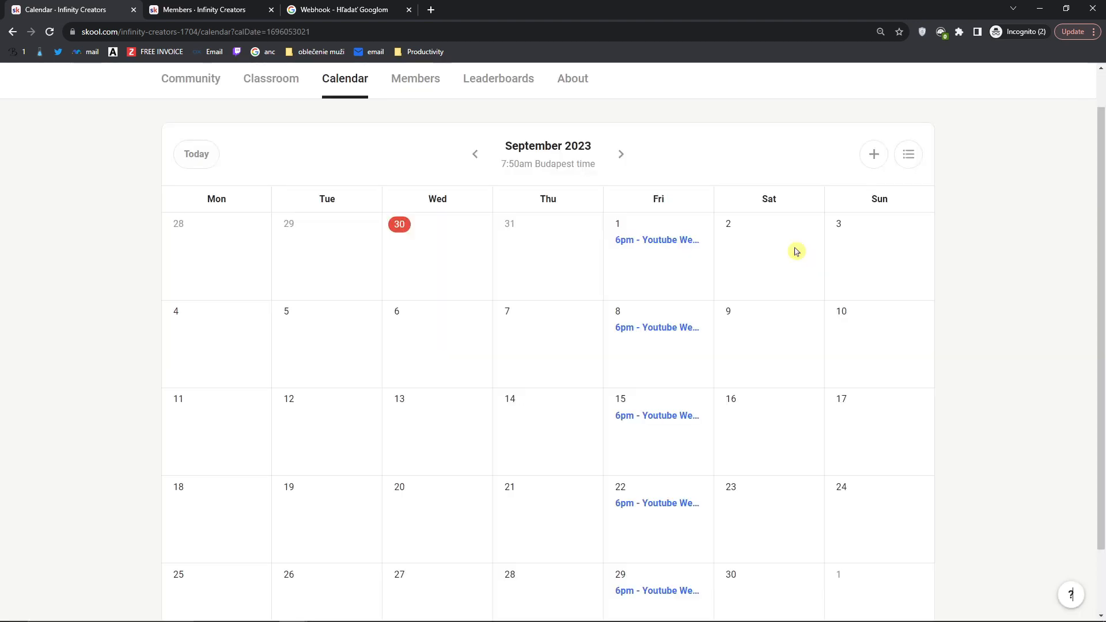
Step: Step back to August 2023, then return to September 2023 to review the Friday 6pm calls
{"action": "left_click", "coordinate": [476, 154]}
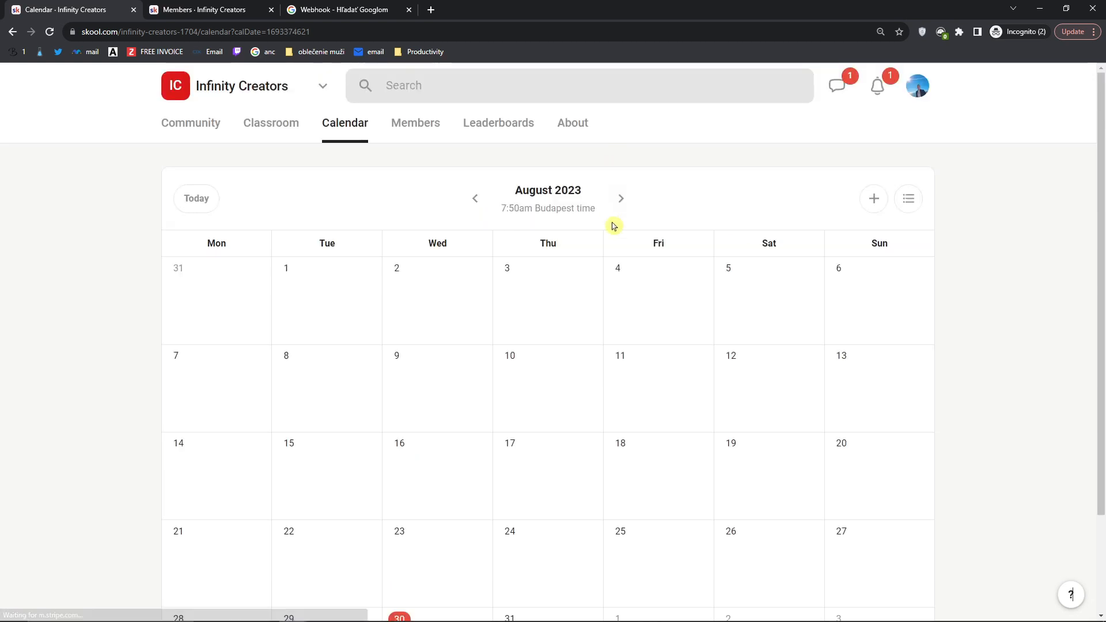
{"action": "left_click", "coordinate": [620, 197]}
{"action": "scroll", "coordinate": [654, 321], "scroll_direction": "down", "scroll_amount": 2}
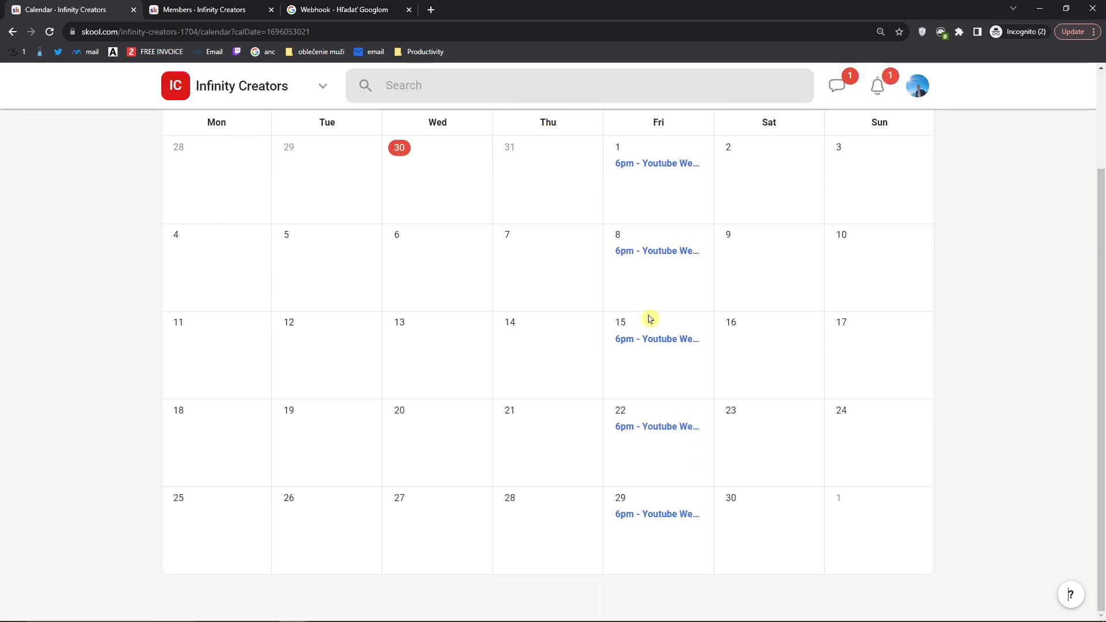
{"action": "scroll", "coordinate": [649, 319], "scroll_direction": "up", "scroll_amount": 2}
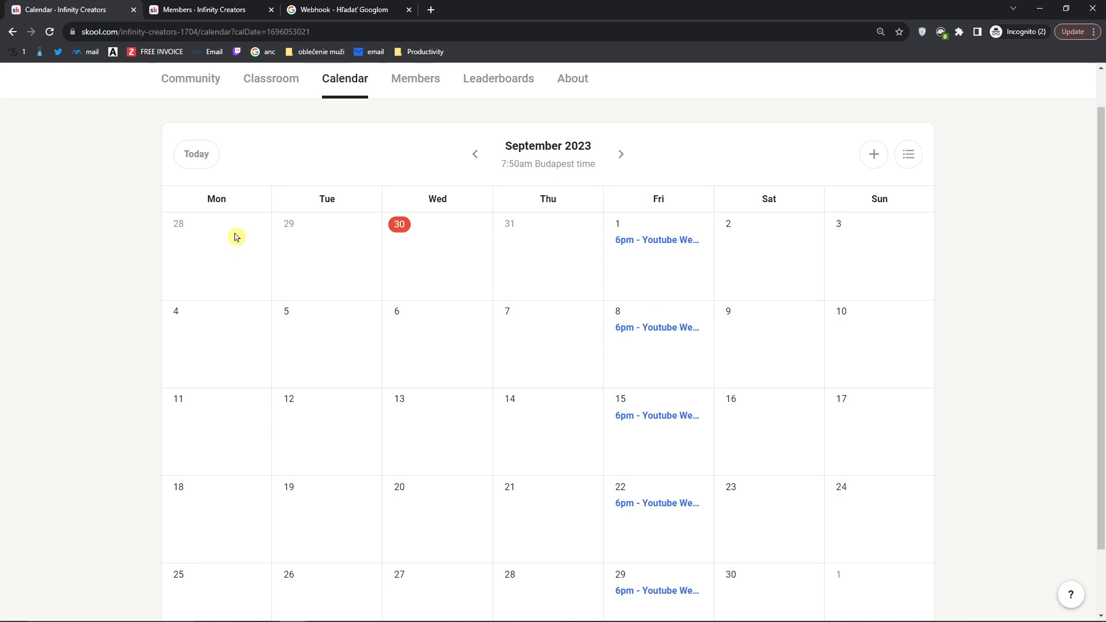
{"action": "scroll", "coordinate": [238, 235], "scroll_direction": "down", "scroll_amount": 1}
{"action": "scroll", "coordinate": [238, 235], "scroll_direction": "up", "scroll_amount": 1}
{"action": "scroll", "coordinate": [228, 322], "scroll_direction": "down", "scroll_amount": 1}
{"action": "scroll", "coordinate": [227, 404], "scroll_direction": "up", "scroll_amount": 2}
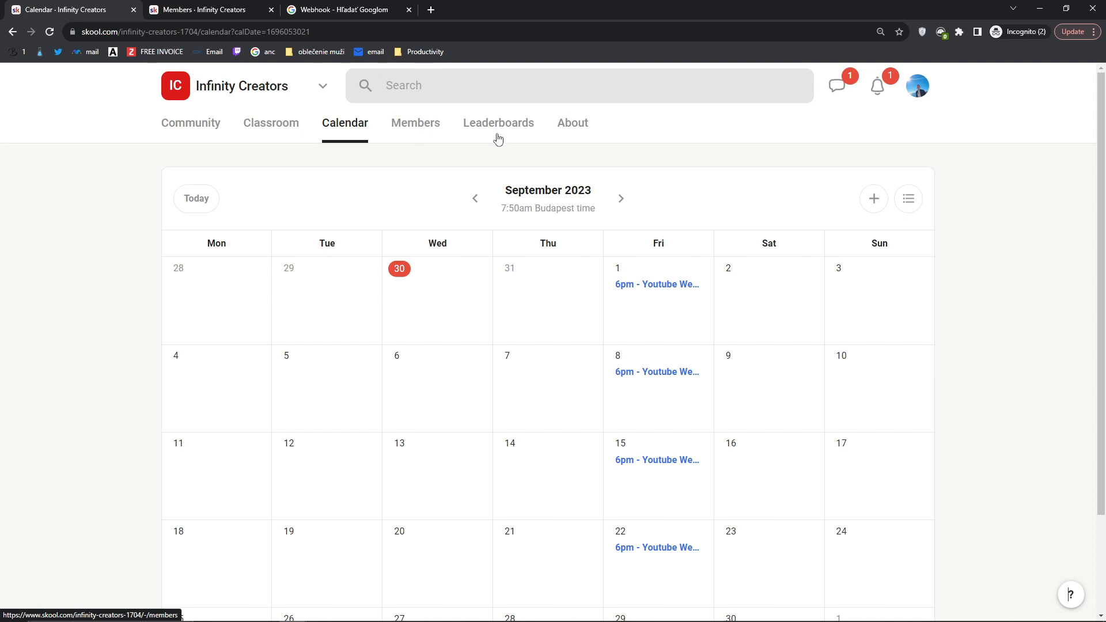
Step: Show September 2023's Youtube Weekly Call dates in list view, then return to the month grid
{"action": "left_click", "coordinate": [903, 205]}
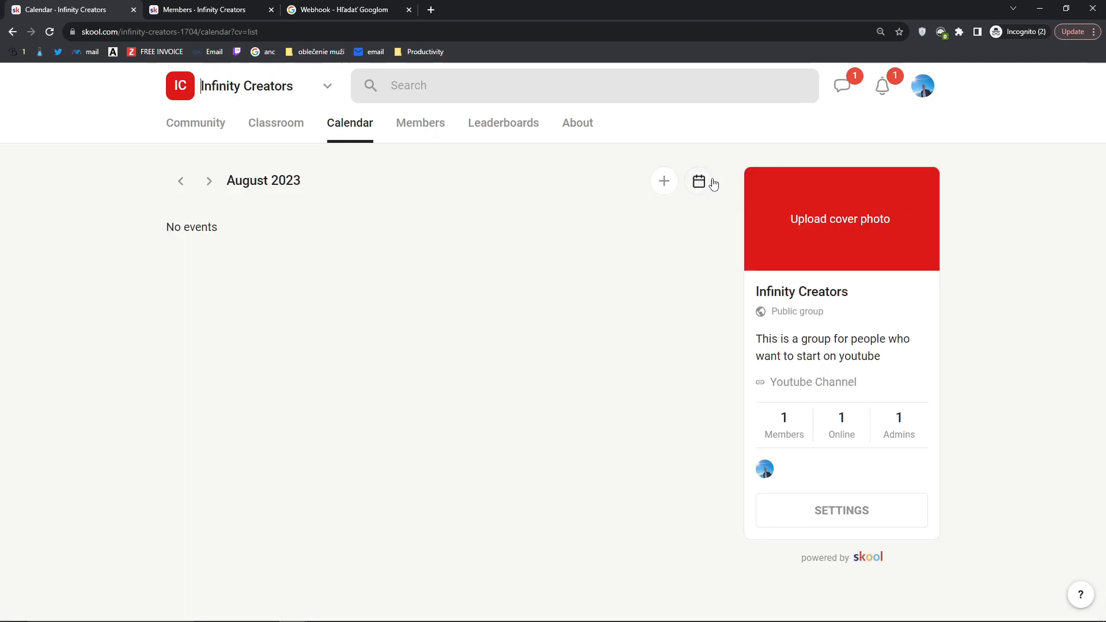
{"action": "left_click", "coordinate": [210, 181]}
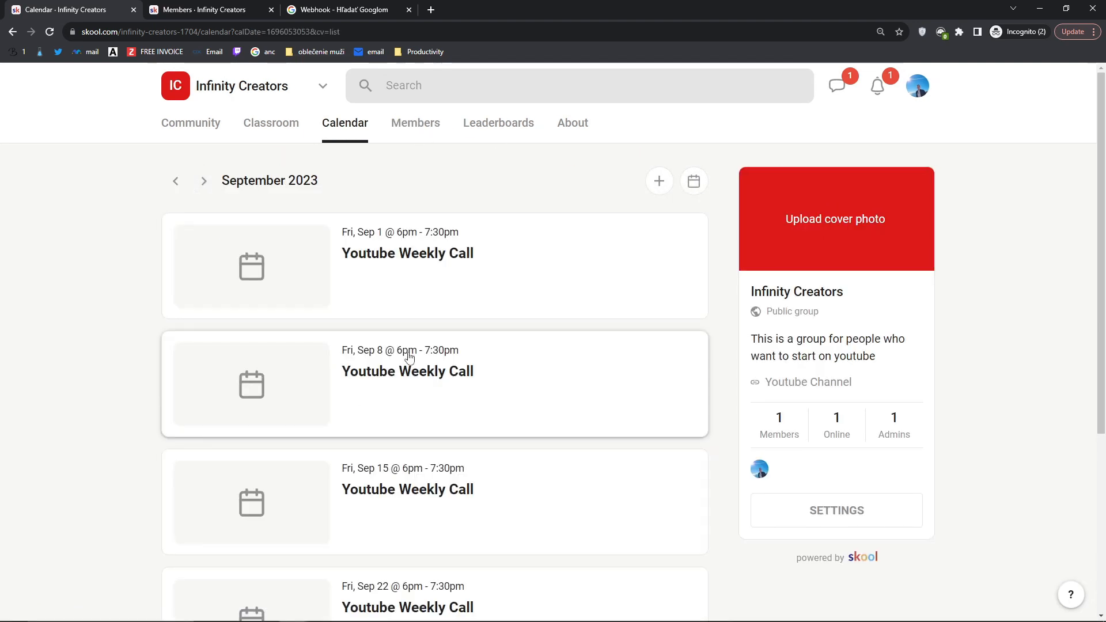
{"action": "scroll", "coordinate": [413, 376], "scroll_direction": "down", "scroll_amount": 3}
{"action": "scroll", "coordinate": [408, 351], "scroll_direction": "up", "scroll_amount": 3}
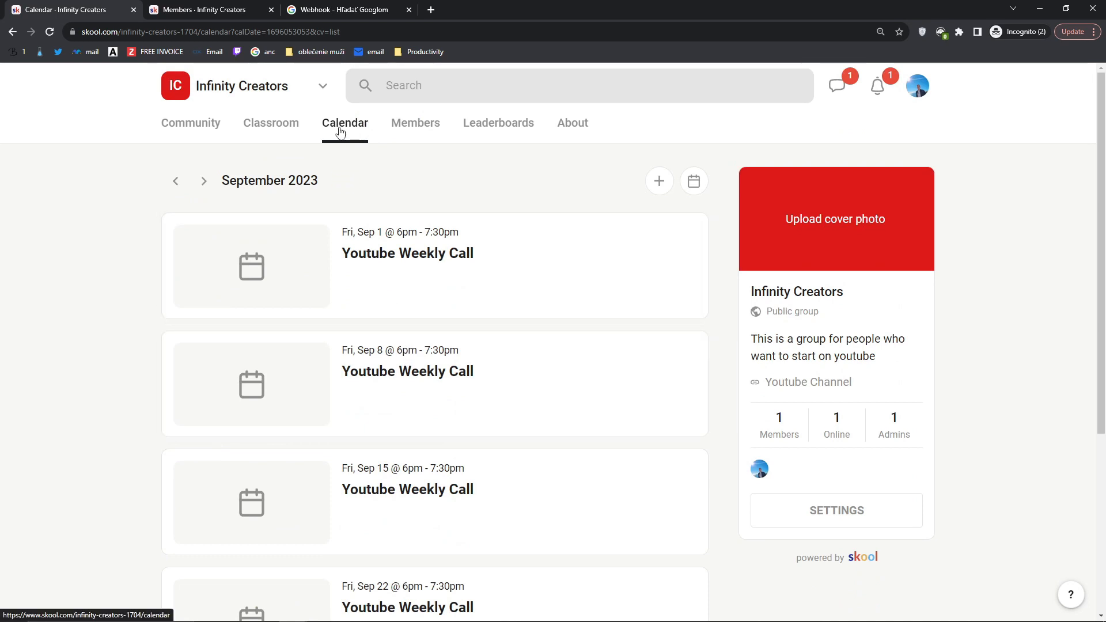
{"action": "left_click", "coordinate": [340, 131]}
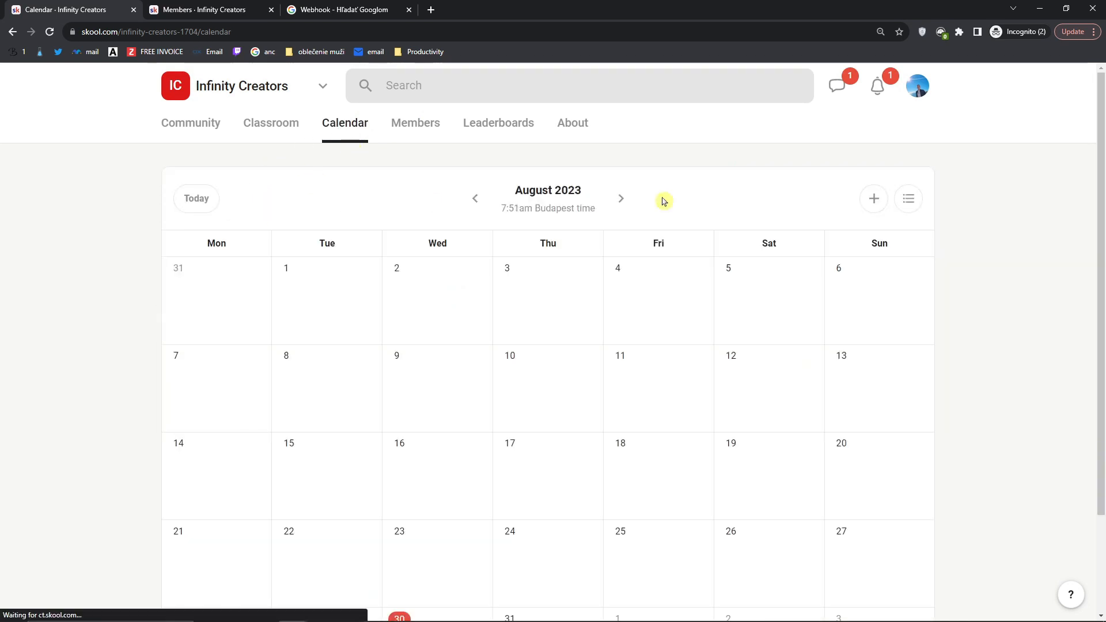
Step: Browse September and October 2023, list September's events again, and return to the month grid
{"action": "left_click", "coordinate": [622, 202]}
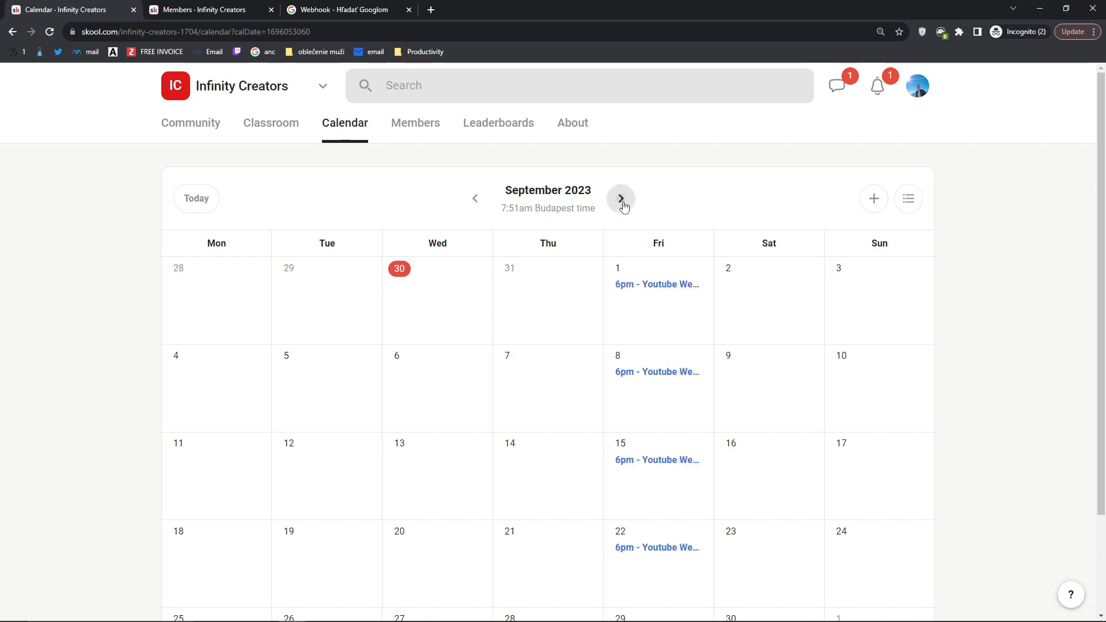
{"action": "left_click", "coordinate": [622, 200]}
{"action": "left_click", "coordinate": [478, 199]}
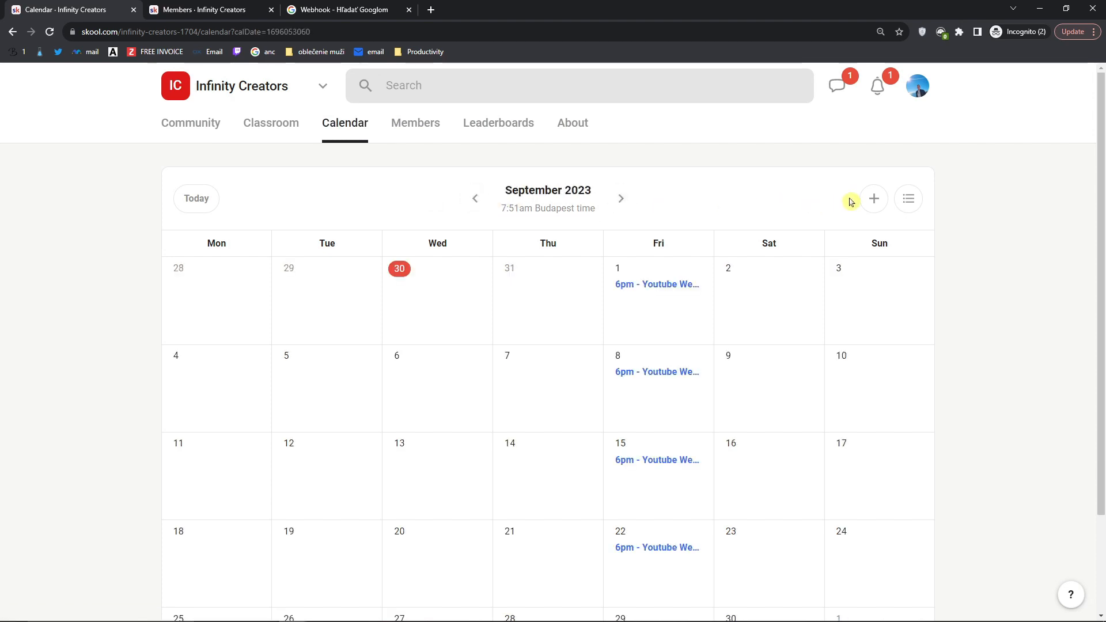
{"action": "left_click", "coordinate": [909, 201]}
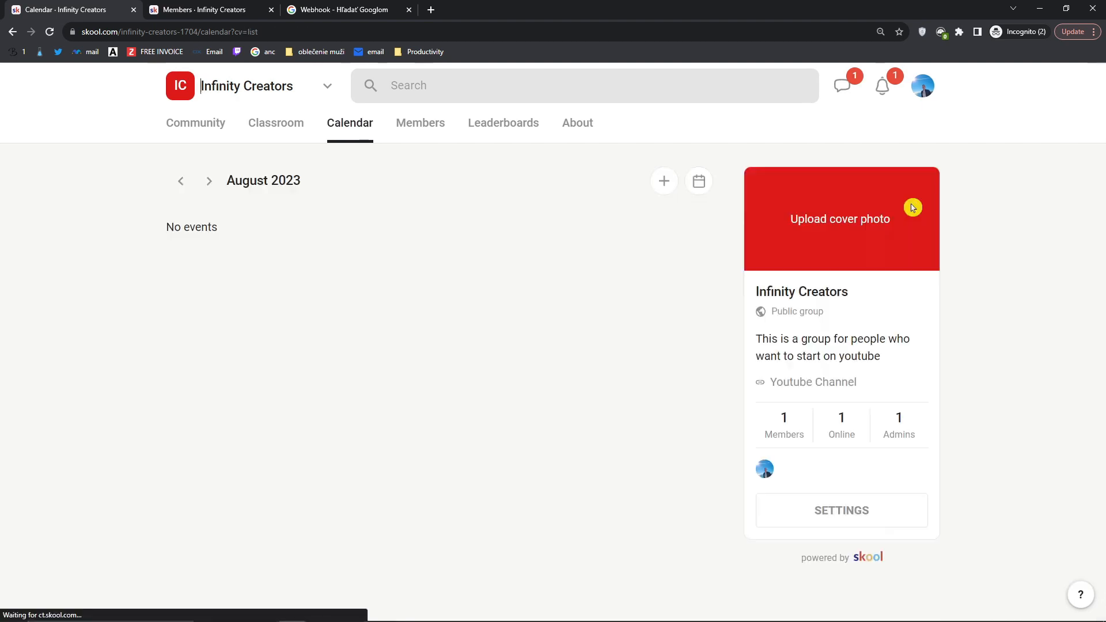
{"action": "left_click", "coordinate": [210, 181]}
{"action": "scroll", "coordinate": [392, 260], "scroll_direction": "down", "scroll_amount": 2}
{"action": "scroll", "coordinate": [390, 257], "scroll_direction": "up", "scroll_amount": 2}
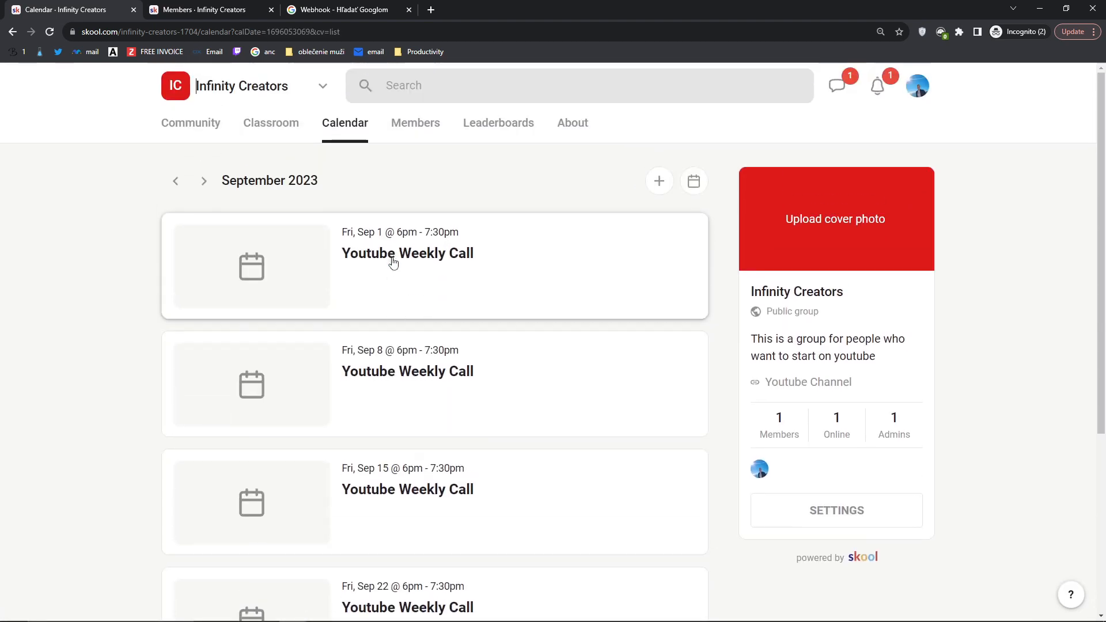
{"action": "left_click", "coordinate": [694, 181]}
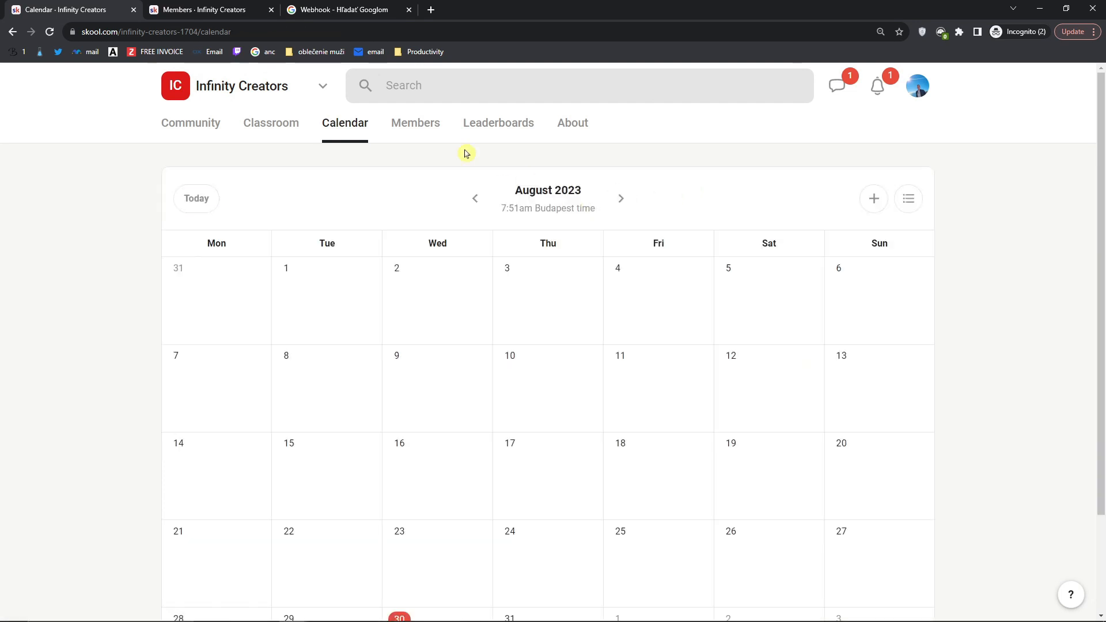
Step: Browse the Members page's Cancelling and Active tabs and try the price filter
{"action": "left_click", "coordinate": [410, 137]}
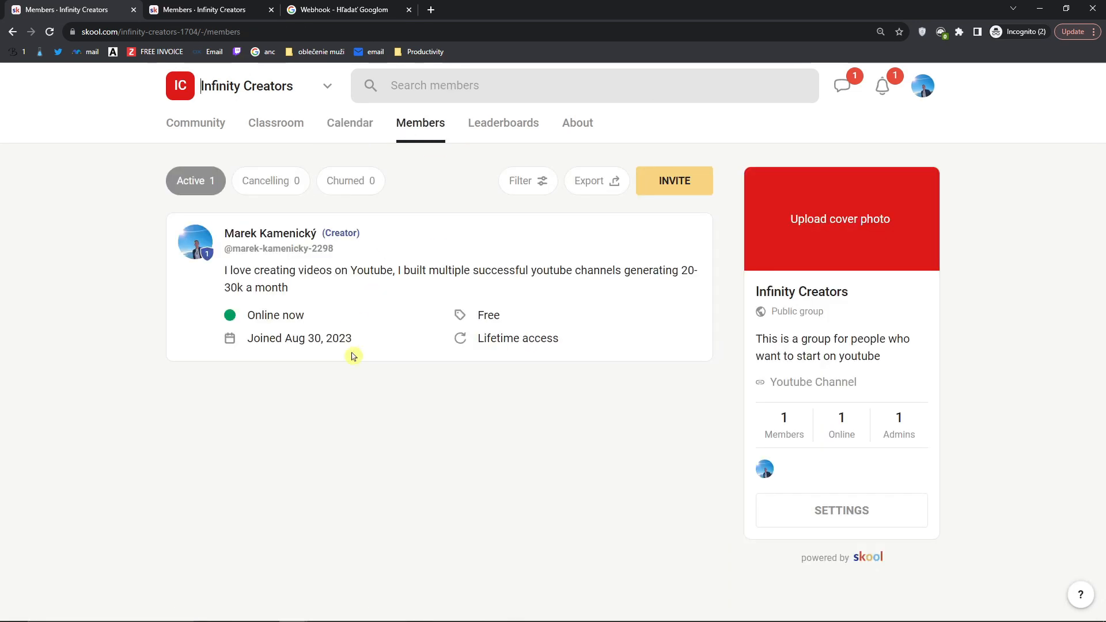
{"action": "left_click", "coordinate": [277, 186]}
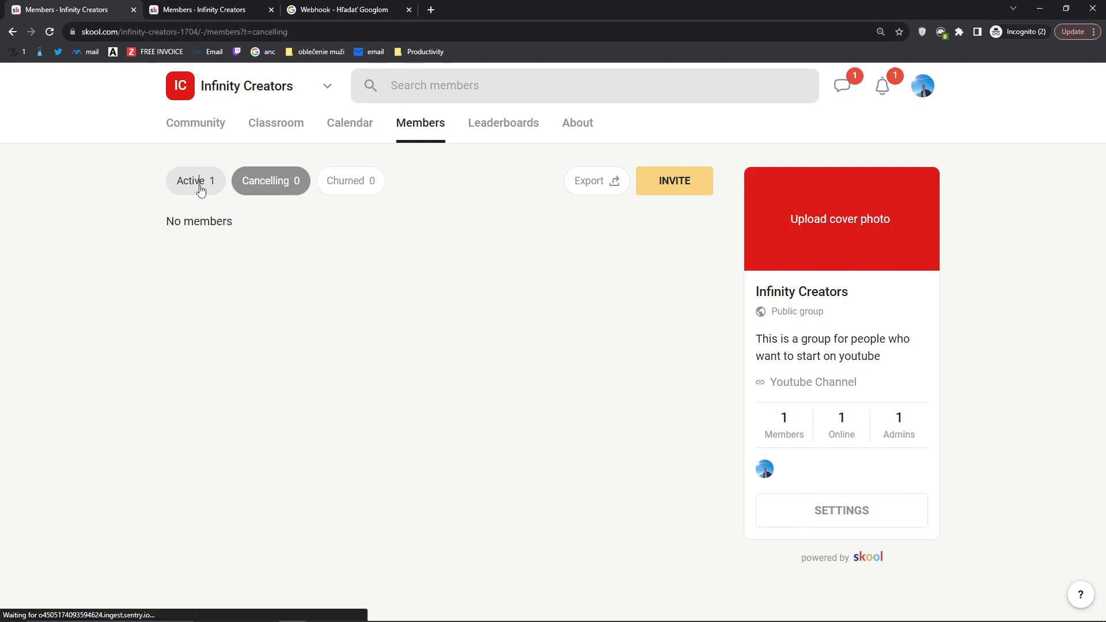
{"action": "left_click", "coordinate": [200, 189]}
{"action": "left_click", "coordinate": [511, 185]}
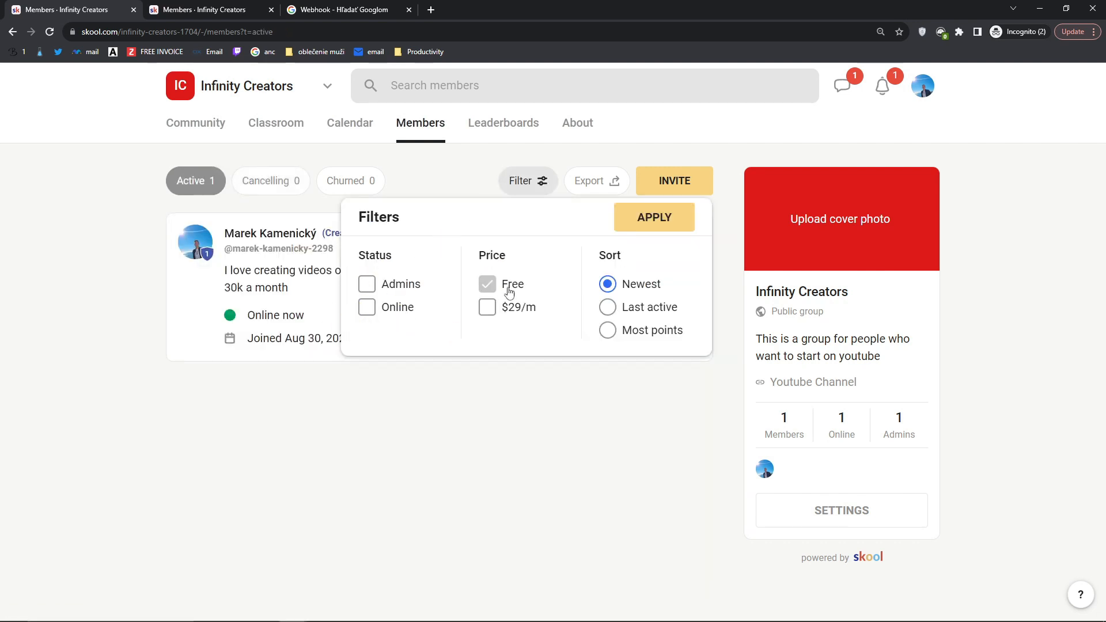
{"action": "left_click", "coordinate": [484, 308]}
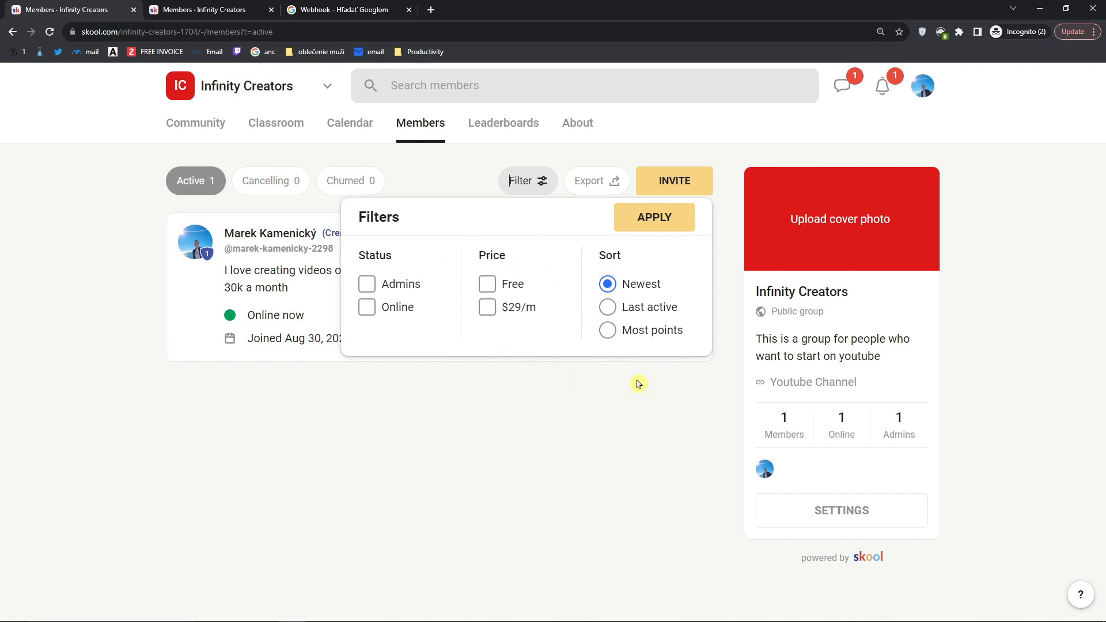
{"action": "left_click", "coordinate": [636, 403]}
Step: Open and close the Invite settings, then open the Leaderboards page
{"action": "left_click", "coordinate": [654, 190]}
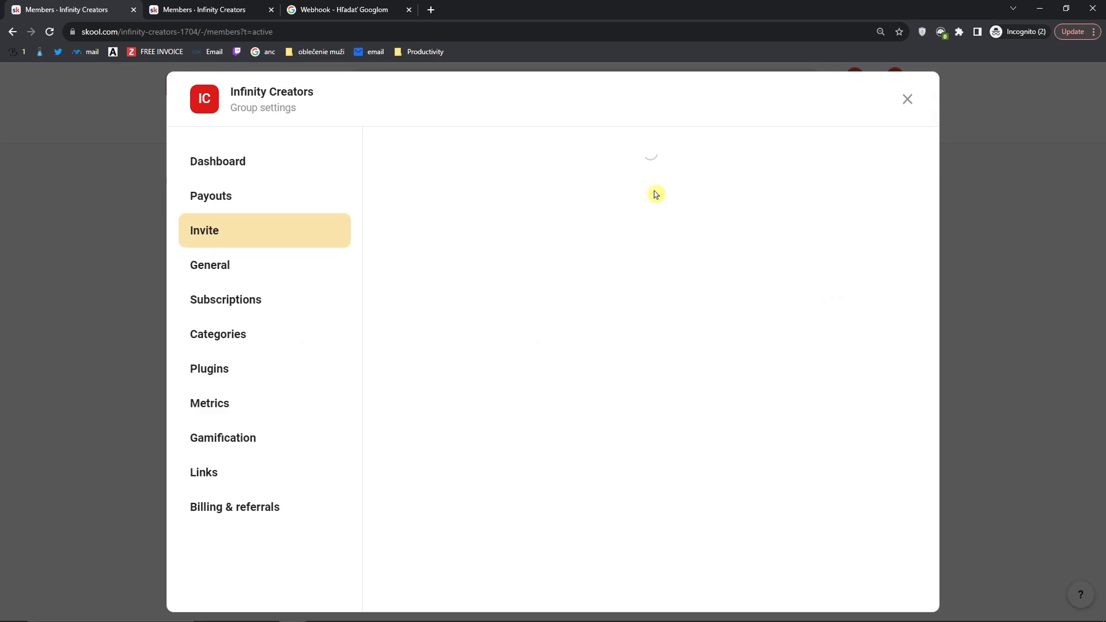
{"action": "left_click", "coordinate": [907, 100]}
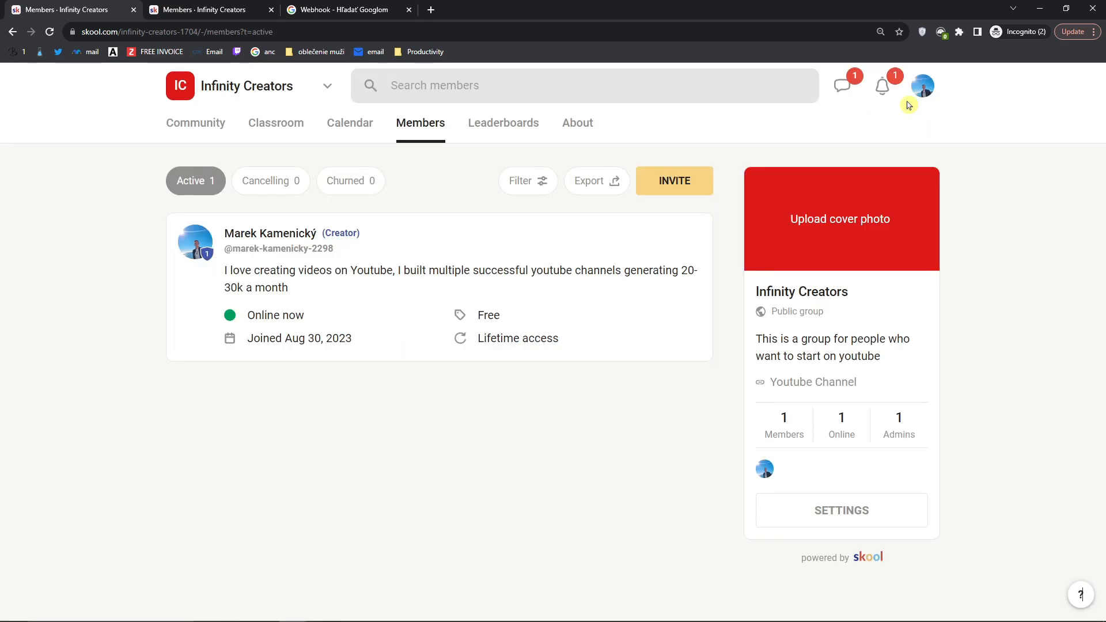
{"action": "left_click", "coordinate": [507, 134]}
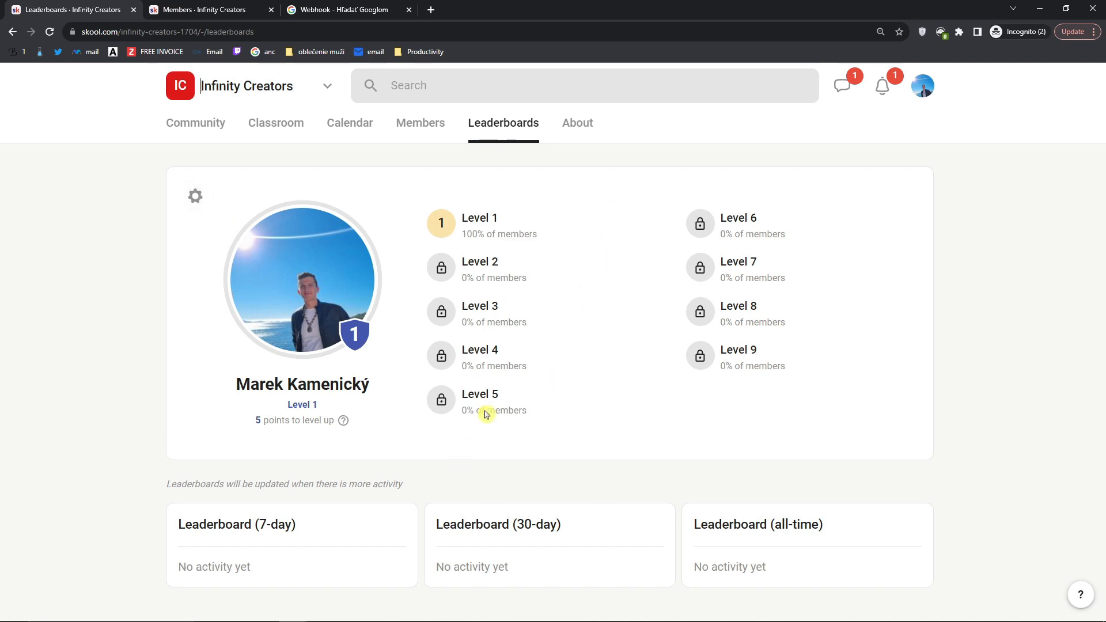
Step: Open the community's About page and scroll through it
{"action": "left_click", "coordinate": [576, 124]}
{"action": "scroll", "coordinate": [229, 327], "scroll_direction": "down", "scroll_amount": 1}
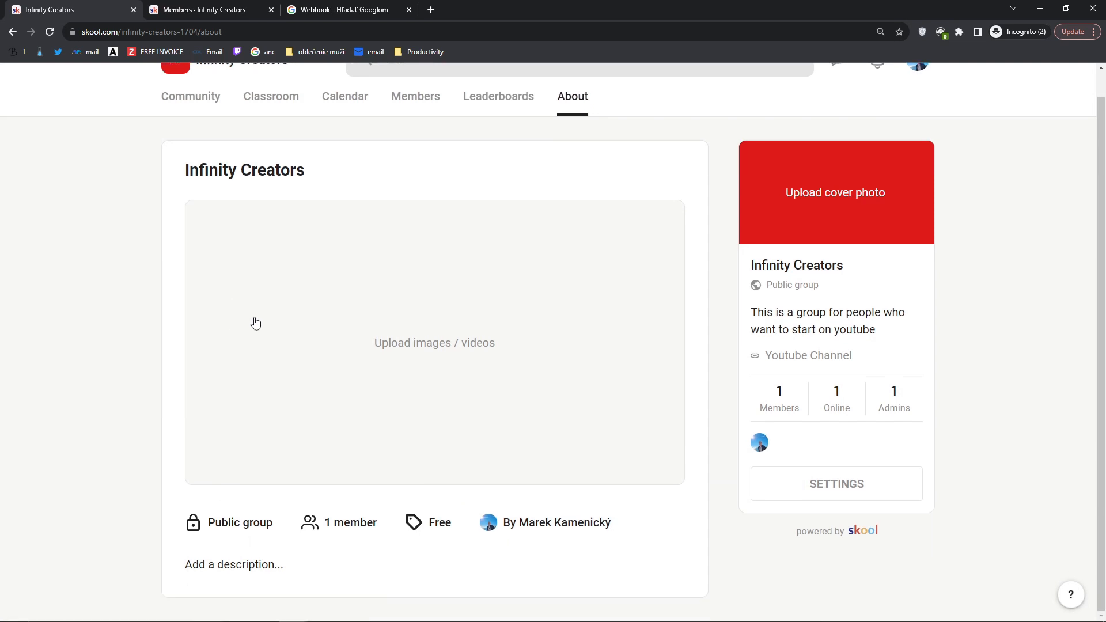
{"action": "scroll", "coordinate": [602, 336], "scroll_direction": "up", "scroll_amount": 1}
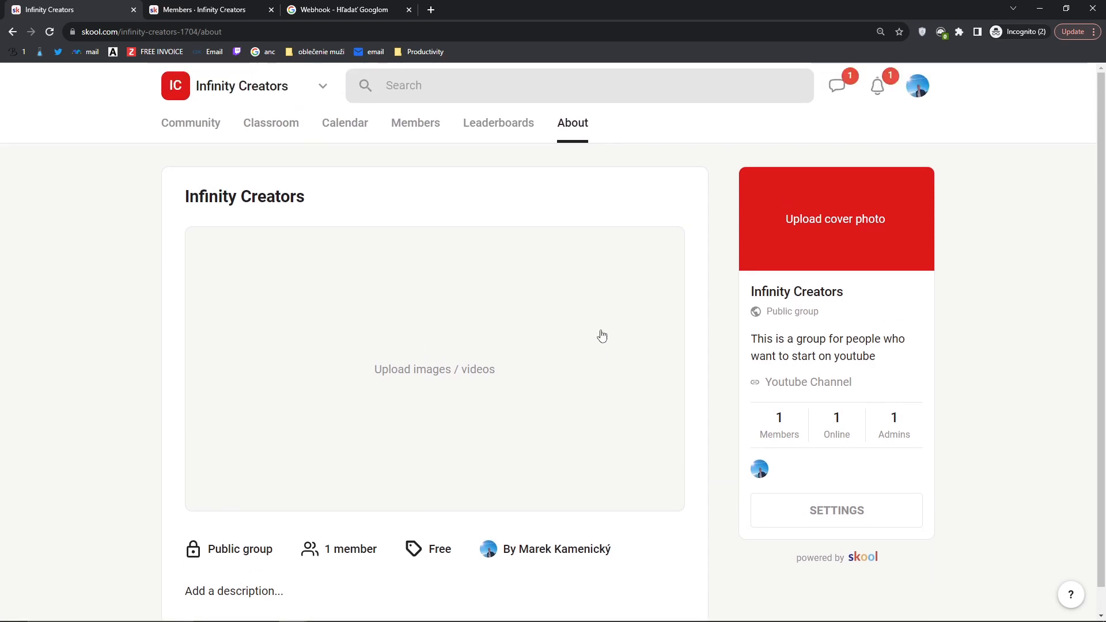
{"action": "scroll", "coordinate": [602, 336], "scroll_direction": "down", "scroll_amount": 1}
{"action": "scroll", "coordinate": [602, 336], "scroll_direction": "up", "scroll_amount": 1}
{"action": "scroll", "coordinate": [602, 336], "scroll_direction": "down", "scroll_amount": 1}
{"action": "scroll", "coordinate": [602, 336], "scroll_direction": "up", "scroll_amount": 1}
{"action": "scroll", "coordinate": [602, 336], "scroll_direction": "down", "scroll_amount": 1}
{"action": "scroll", "coordinate": [602, 335], "scroll_direction": "up", "scroll_amount": 1}
Step: Open and cancel the About page's add-media dialog, then return to the Community feed
{"action": "left_click", "coordinate": [536, 367]}
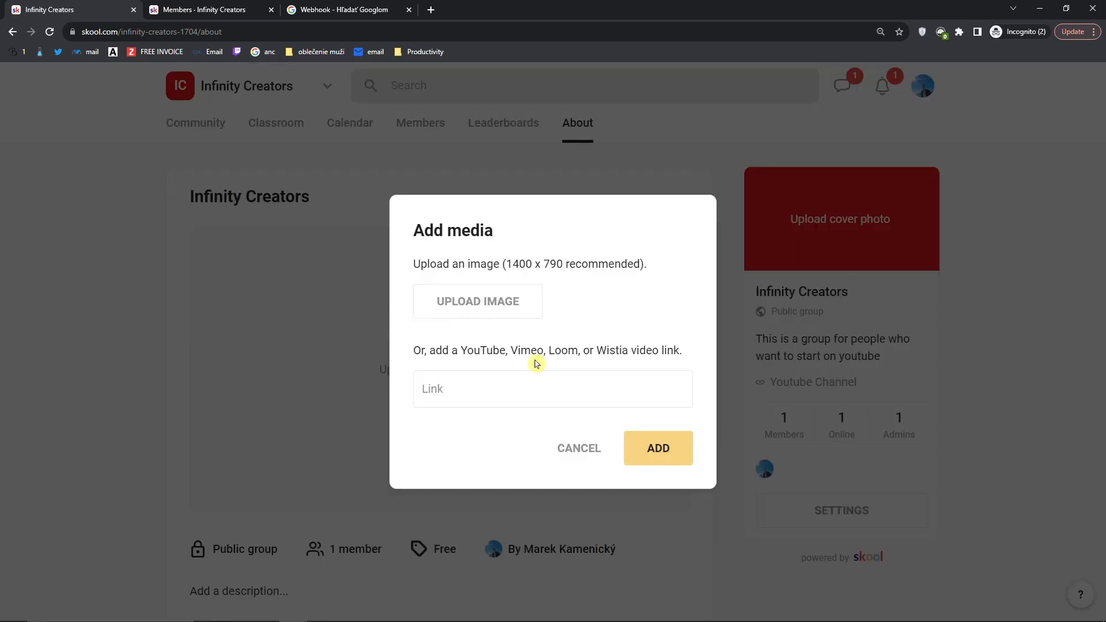
{"action": "left_click", "coordinate": [774, 271]}
{"action": "scroll", "coordinate": [496, 386], "scroll_direction": "down", "scroll_amount": 1}
{"action": "scroll", "coordinate": [502, 383], "scroll_direction": "up", "scroll_amount": 1}
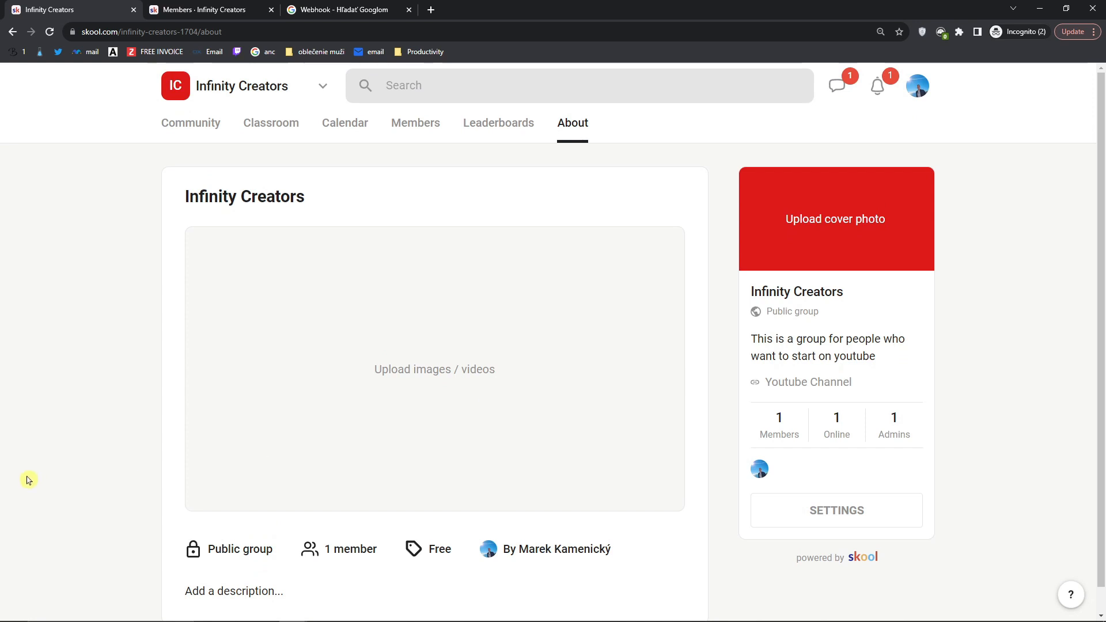
{"action": "scroll", "coordinate": [84, 462], "scroll_direction": "down", "scroll_amount": 1}
{"action": "scroll", "coordinate": [85, 463], "scroll_direction": "up", "scroll_amount": 1}
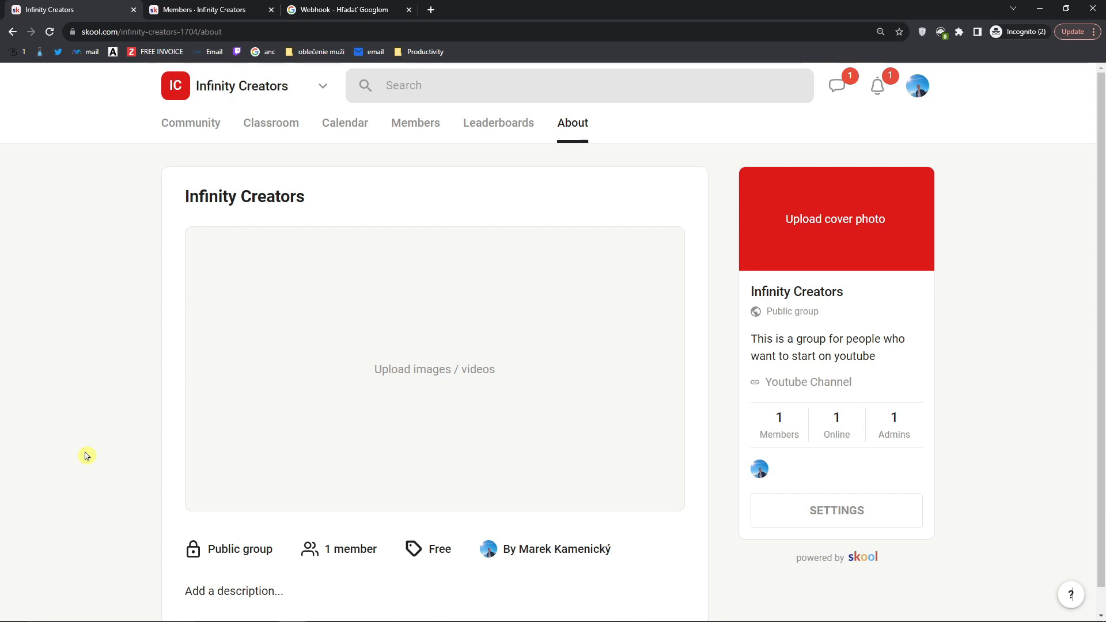
{"action": "left_click", "coordinate": [197, 131]}
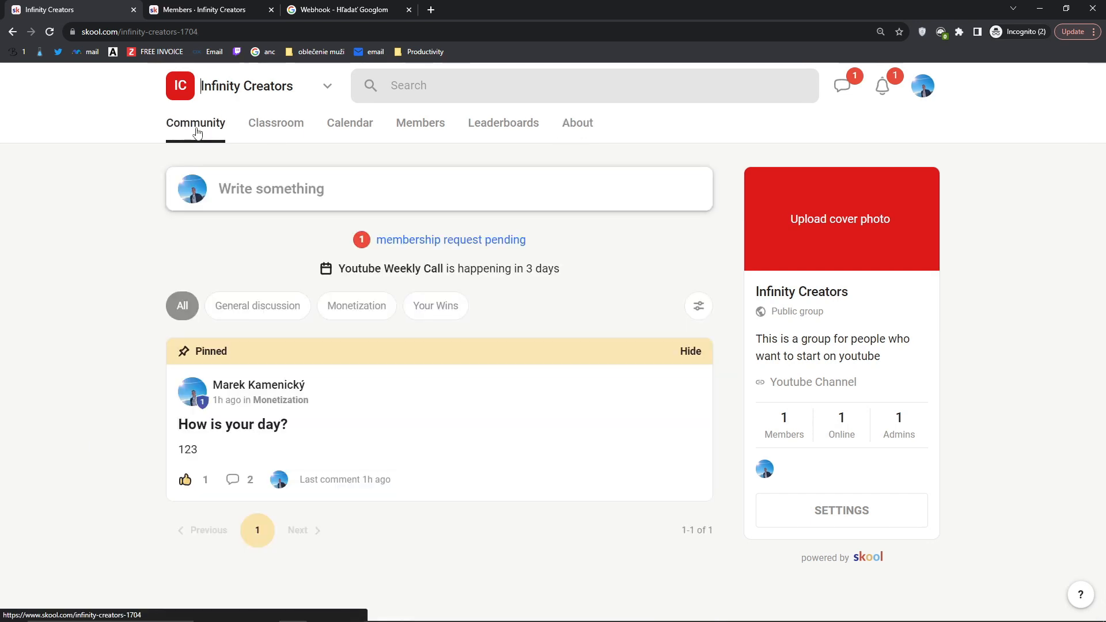